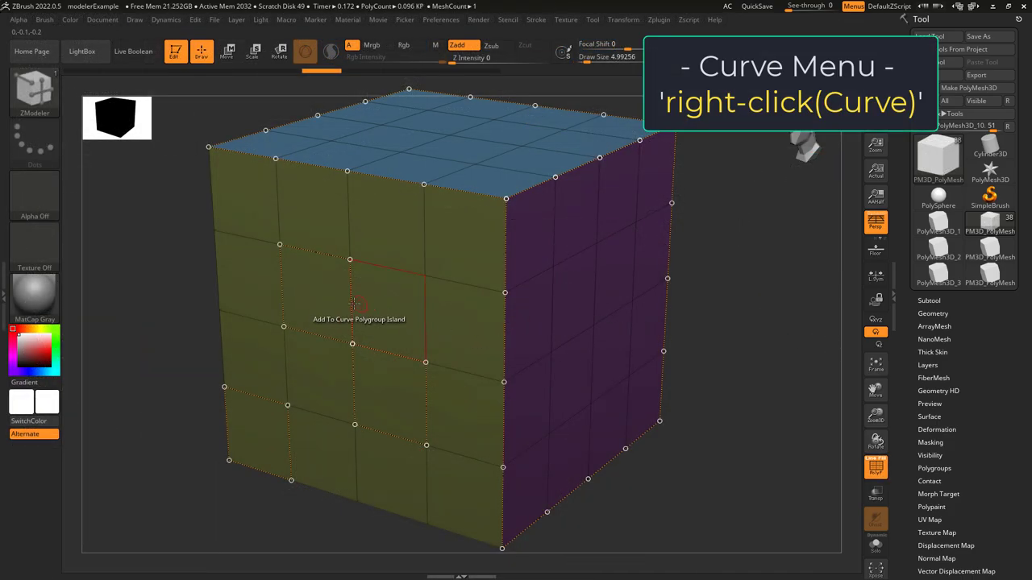
# Set the cube's ZModeler curve action to Do Nothing and to Delete, using the single Curve target.
pyautogui.rightClick(351, 302)
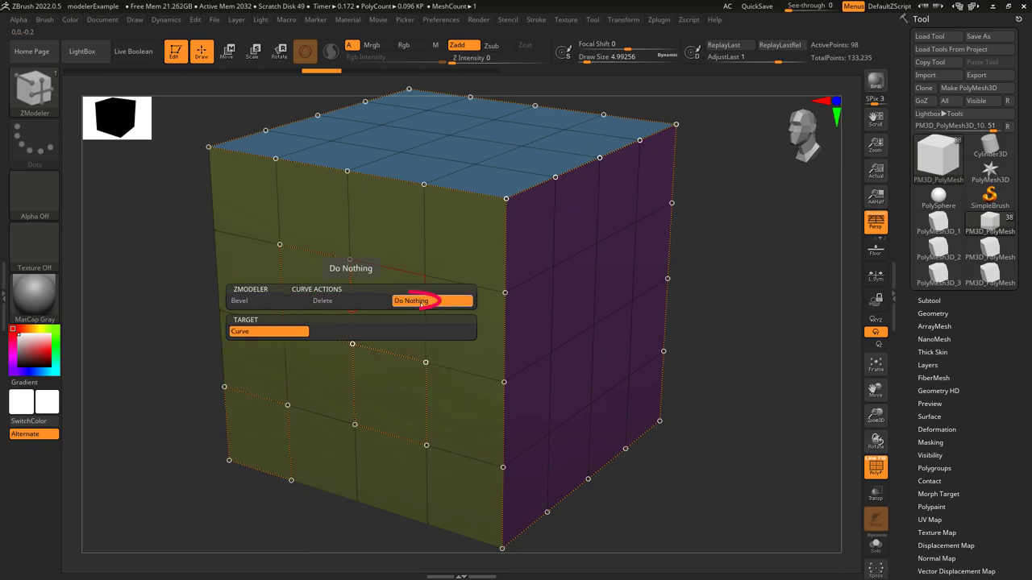
pyautogui.click(269, 332)
pyautogui.click(508, 318)
pyautogui.rightClick(503, 318)
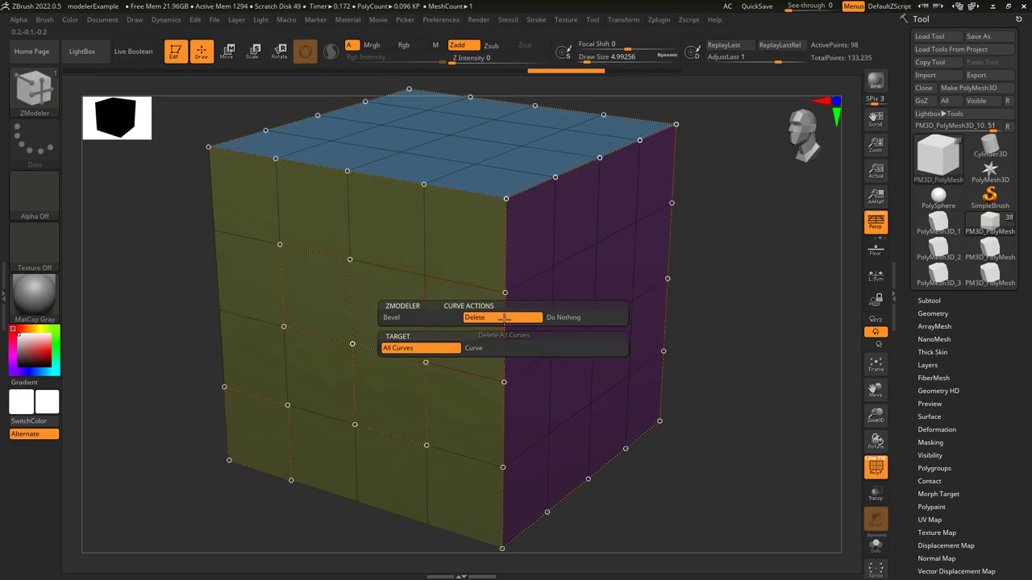
pyautogui.click(481, 348)
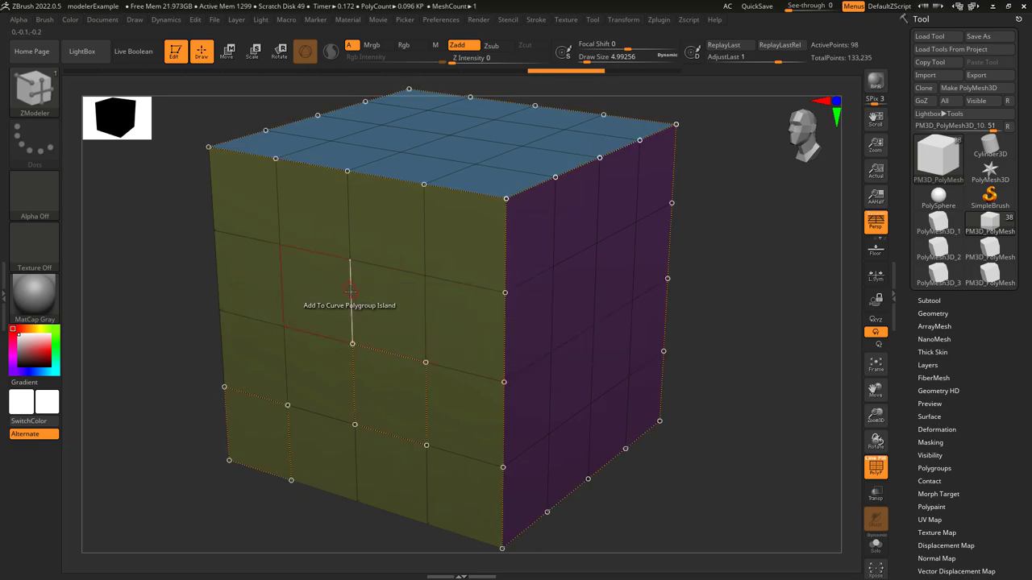
# Try beveling all curves on the cube with the Single Row modifier.
pyautogui.rightClick(504, 400)
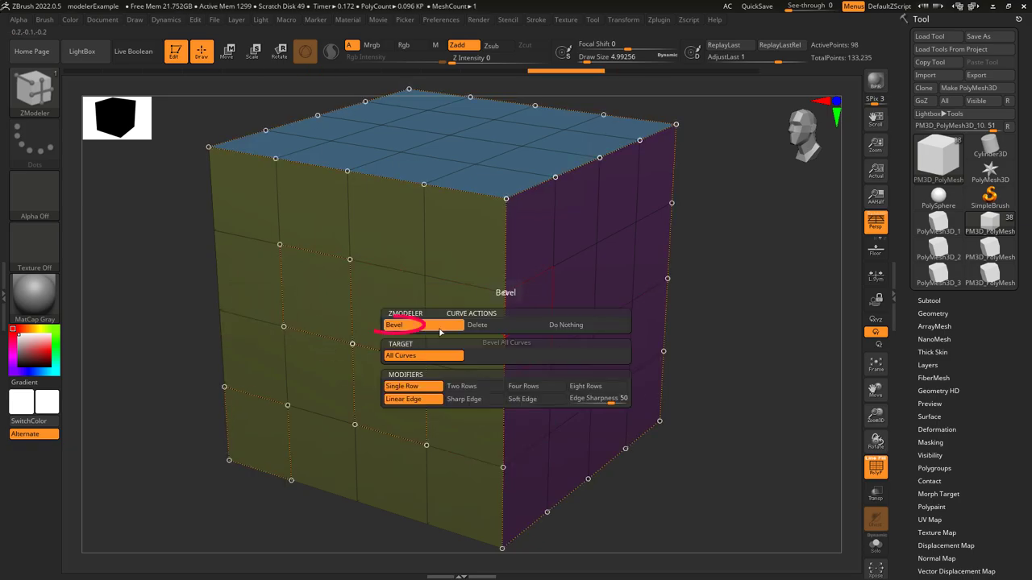
pyautogui.click(403, 386)
pyautogui.moveTo(507, 335); pyautogui.dragTo(520, 348)
pyautogui.hotkey('ctrl', 'z')
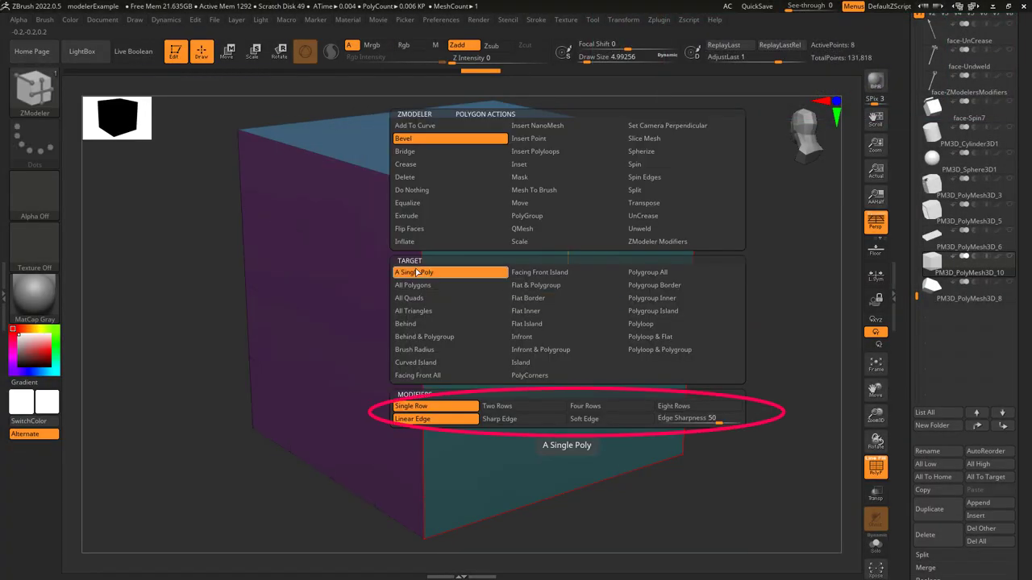
# Bevel the cube's teal face with the A Single Poly target and the Eight Rows and Linear Edge modifiers.
pyautogui.click(418, 272)
pyautogui.moveTo(575, 371)
pyautogui.mouseDown(button='right')
pyautogui.moveTo(557, 369)
pyautogui.moveTo(564, 379)
pyautogui.mouseUp(button='right')
pyautogui.moveTo(567, 363); pyautogui.dragTo(569, 331)
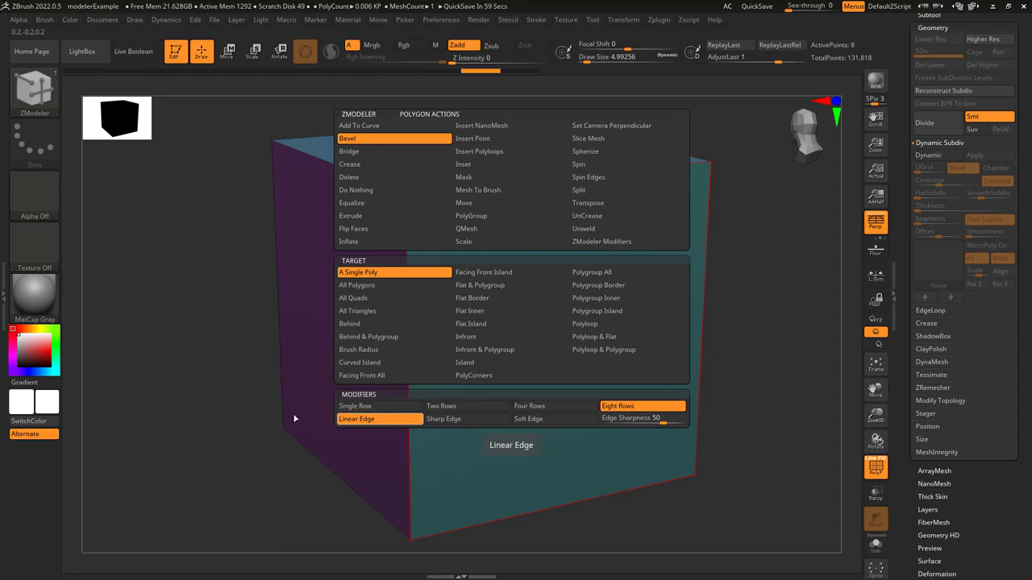
pyautogui.moveTo(594, 392); pyautogui.dragTo(600, 355)
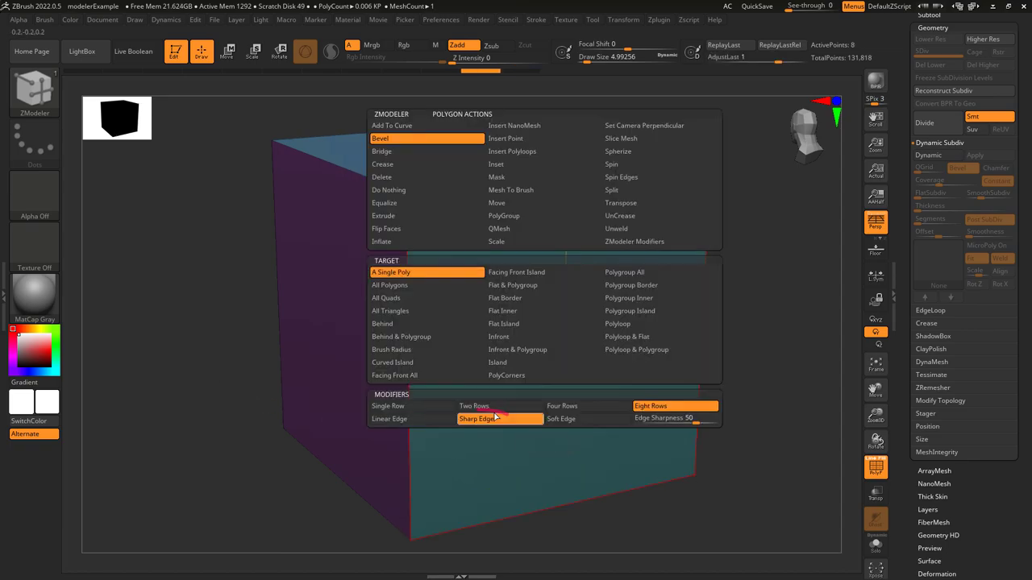
# Bevel the cube's teal face in eight rows with the Sharp Edge modifier and with the Soft Edge modifier.
pyautogui.click(495, 417)
pyautogui.moveTo(528, 342); pyautogui.dragTo(520, 311)
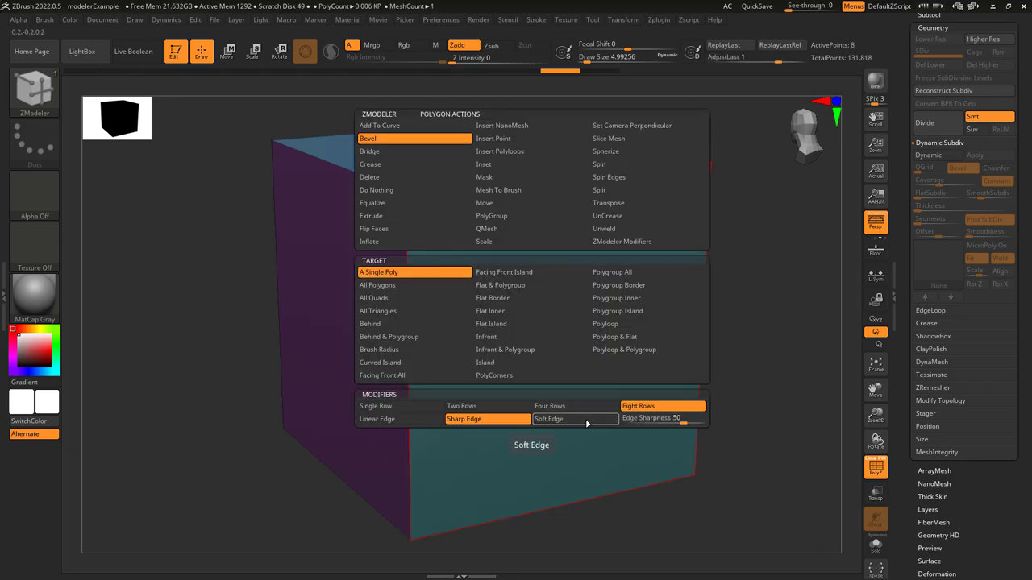
pyautogui.click(585, 418)
pyautogui.moveTo(528, 319); pyautogui.dragTo(524, 298)
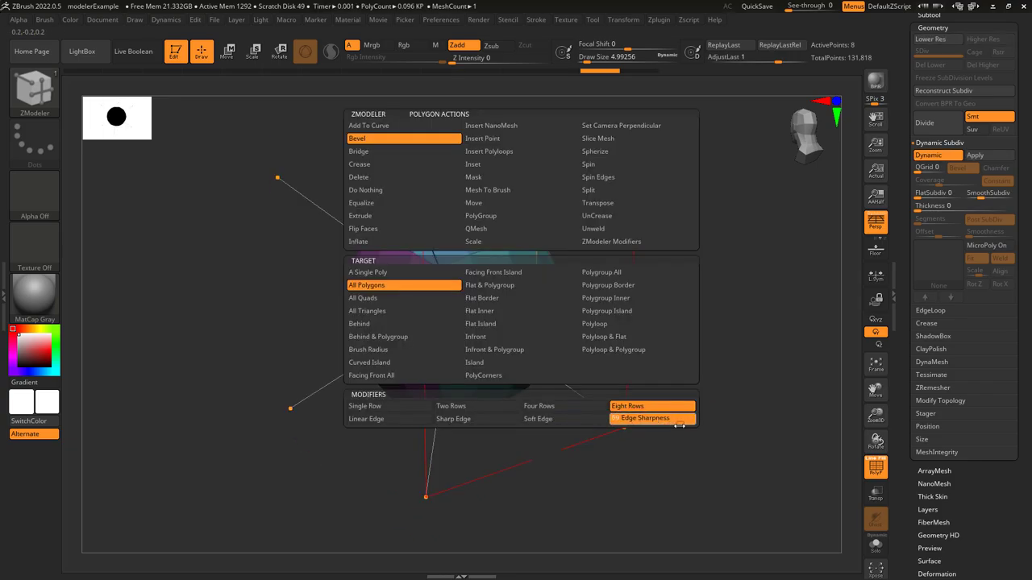
# Bevel all polygons of the cube in eight rows with the Edge Sharpness modifier, varying the sharpness amount.
pyautogui.click(679, 422)
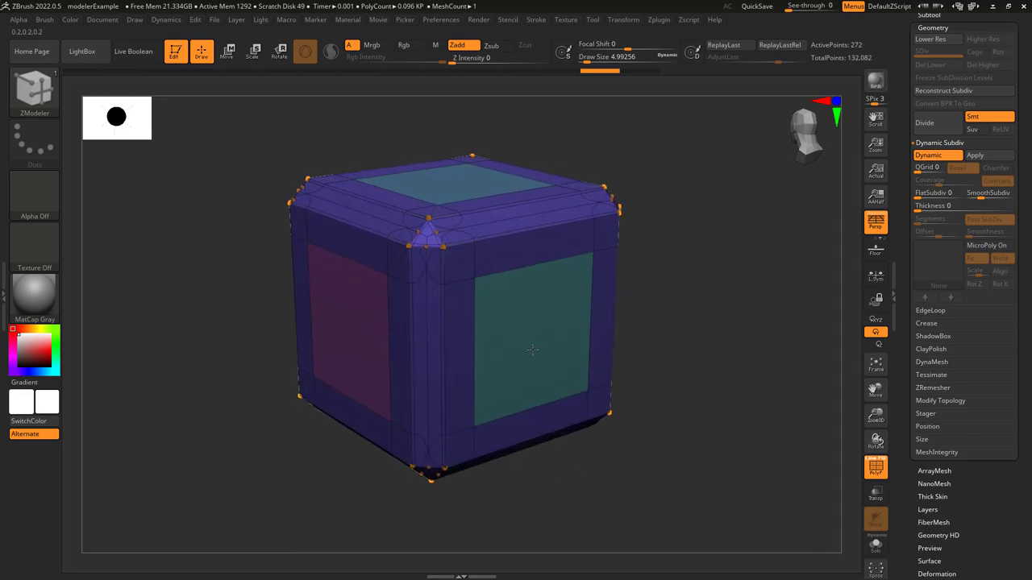
pyautogui.moveTo(524, 323); pyautogui.dragTo(523, 310)
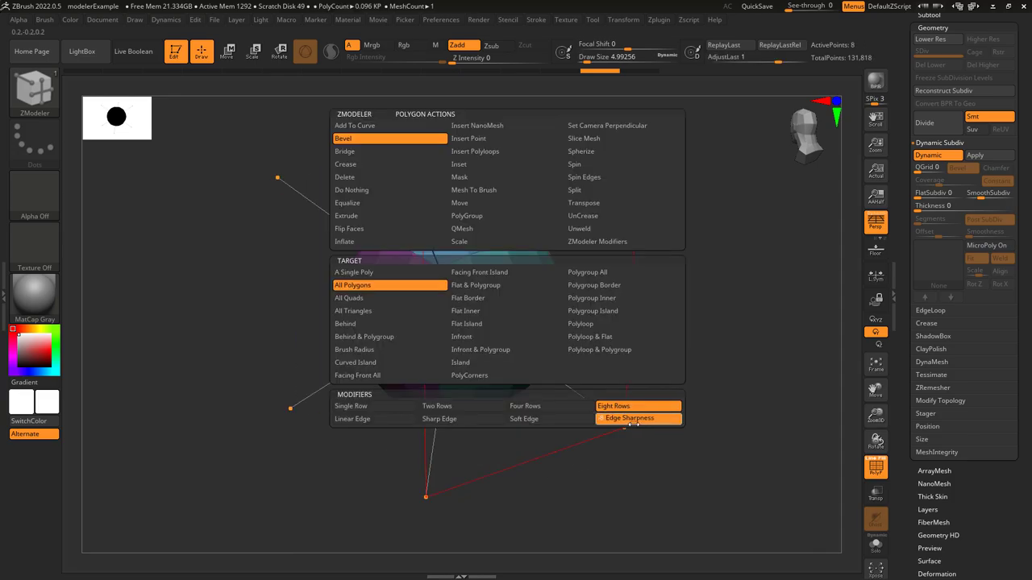
pyautogui.click(645, 421)
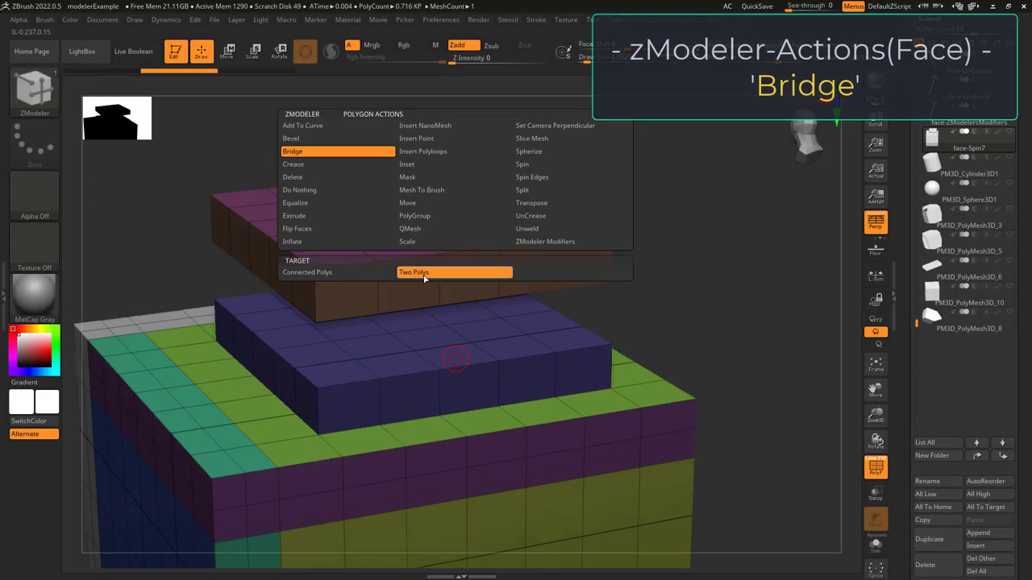
# Bridge a side face of the upper slab to a green face of the base using the Two Polys target.
pyautogui.click(419, 274)
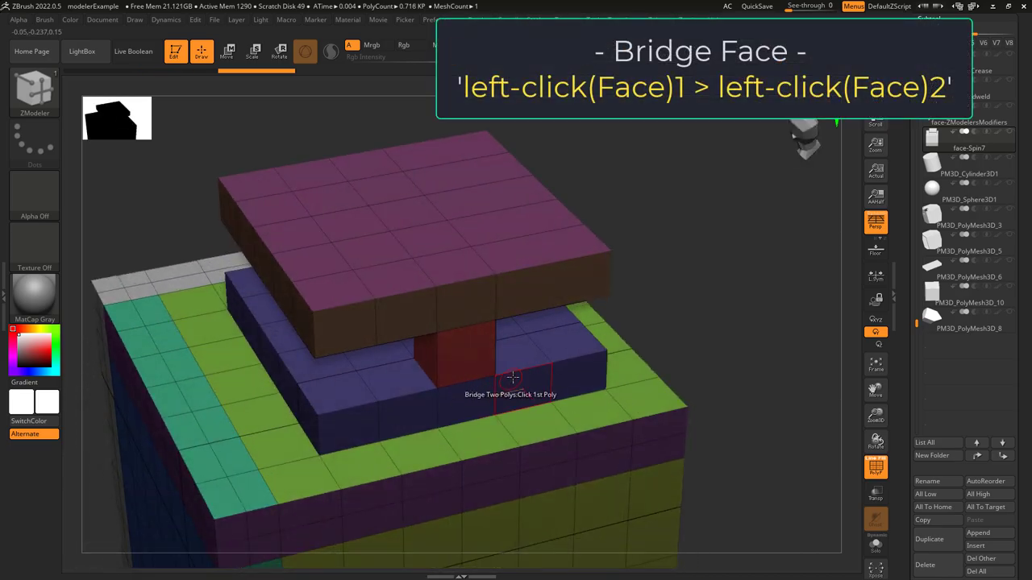
pyautogui.hotkey('ctrl', 'z')
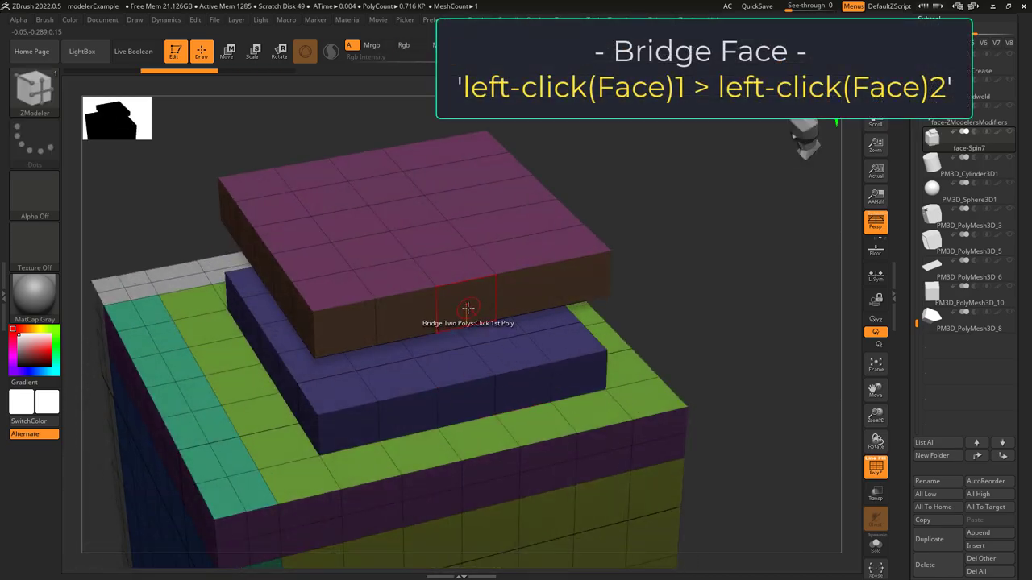
pyautogui.click(479, 432)
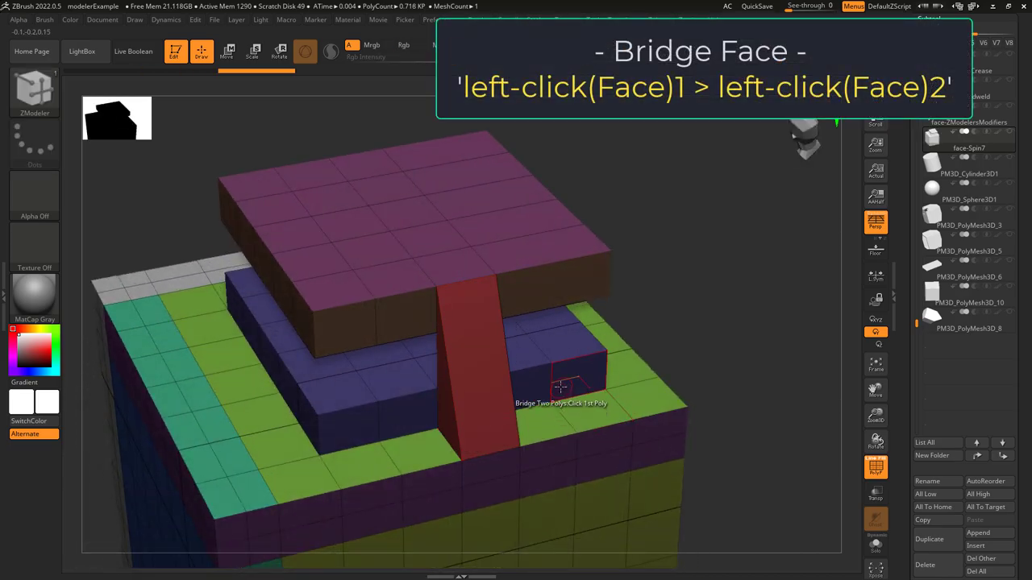
pyautogui.click(572, 411)
# Set the Bridge target to Connected Polys and bridge two adjoining polygons at the magenta slab's front corner.
pyautogui.press('space')
pyautogui.click(323, 272)
pyautogui.keyDown('alt'); pyautogui.moveTo(686, 362); pyautogui.dragTo(689, 436); pyautogui.keyUp('alt')
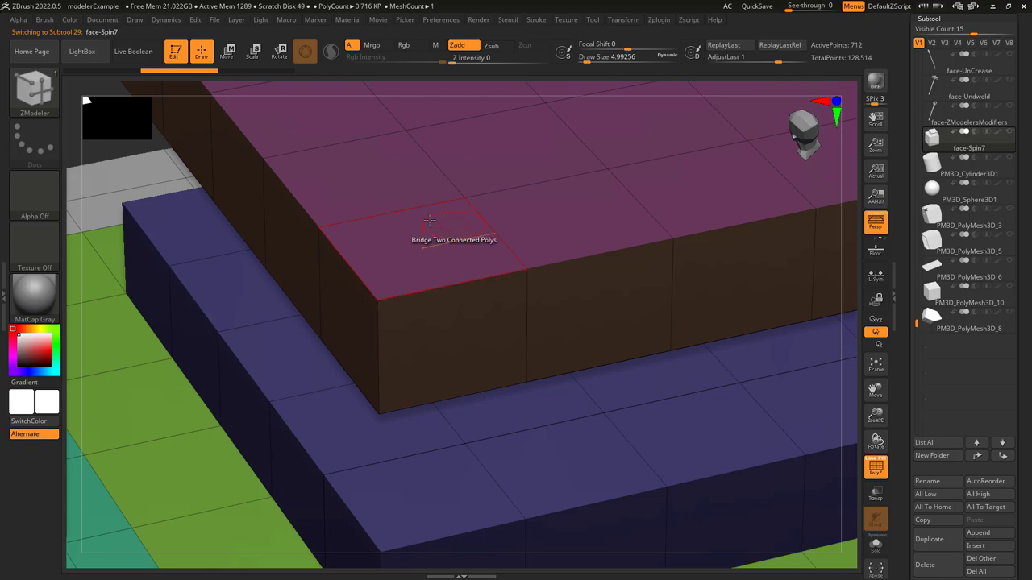
pyautogui.moveTo(459, 244); pyautogui.dragTo(626, 334)
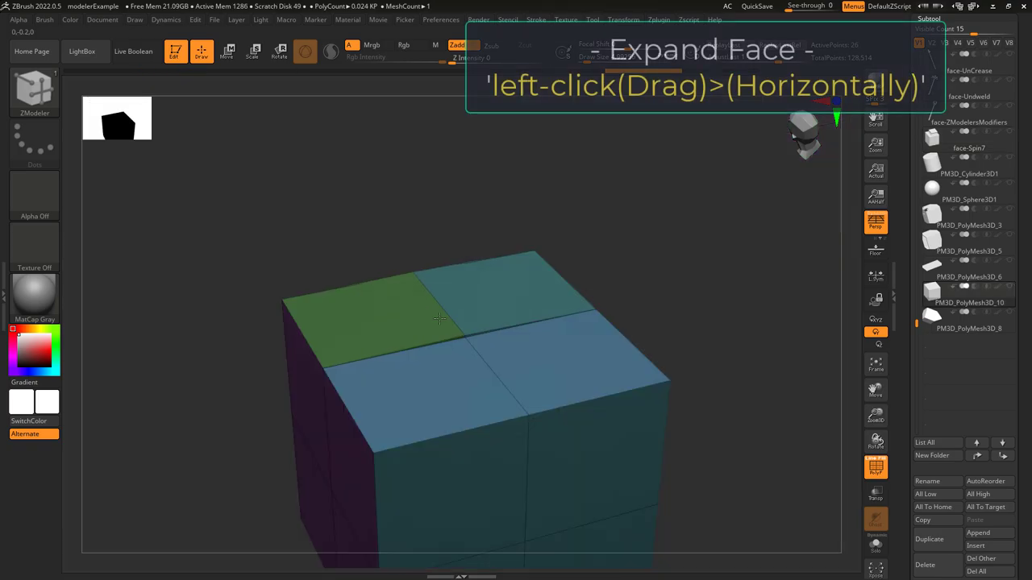
# Bridge the cube's two rear top faces into a raised arch, expanding it and adding edge loops.
pyautogui.moveTo(484, 323); pyautogui.dragTo(526, 323)
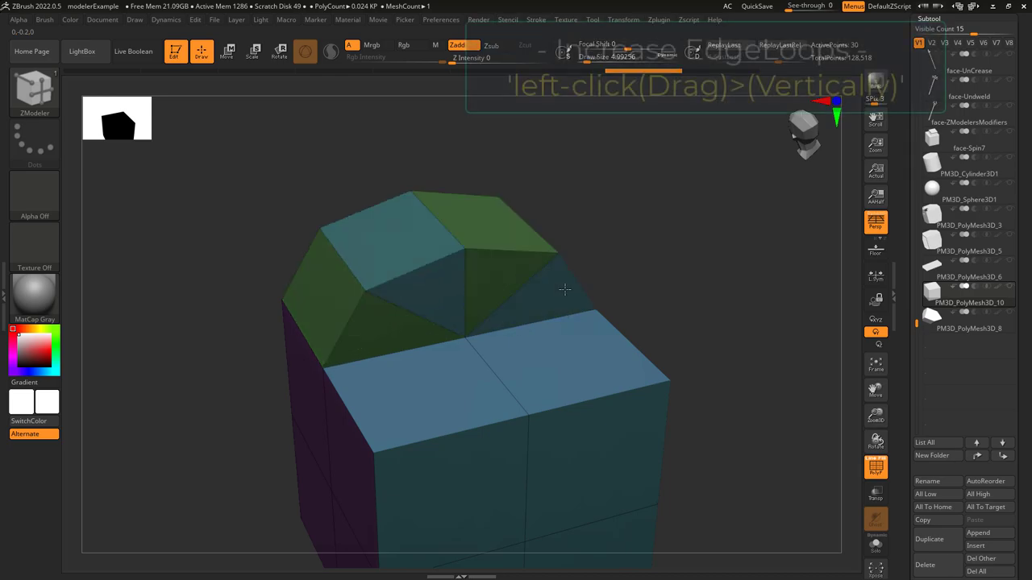
pyautogui.moveTo(559, 286); pyautogui.dragTo(584, 287)
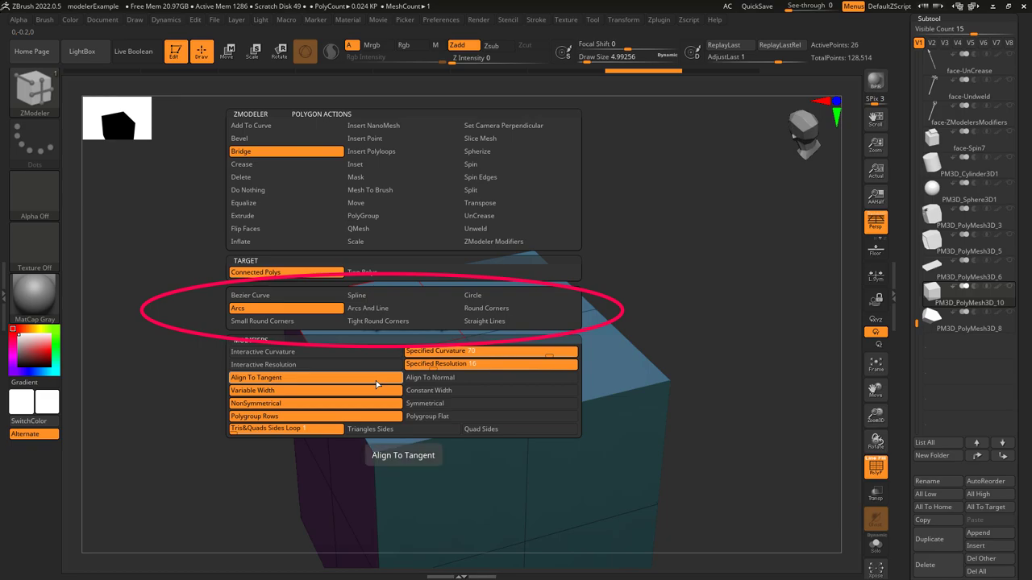
# Choose Bezier Curve as the bridge shape and bridge the cube's two rear top faces into an arch.
pyautogui.click(255, 296)
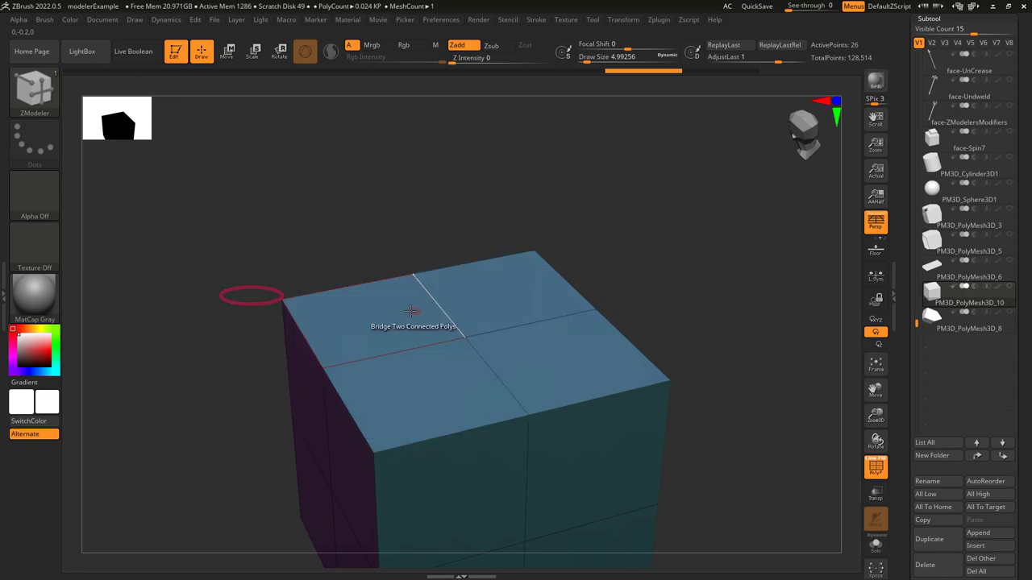
pyautogui.click(412, 310)
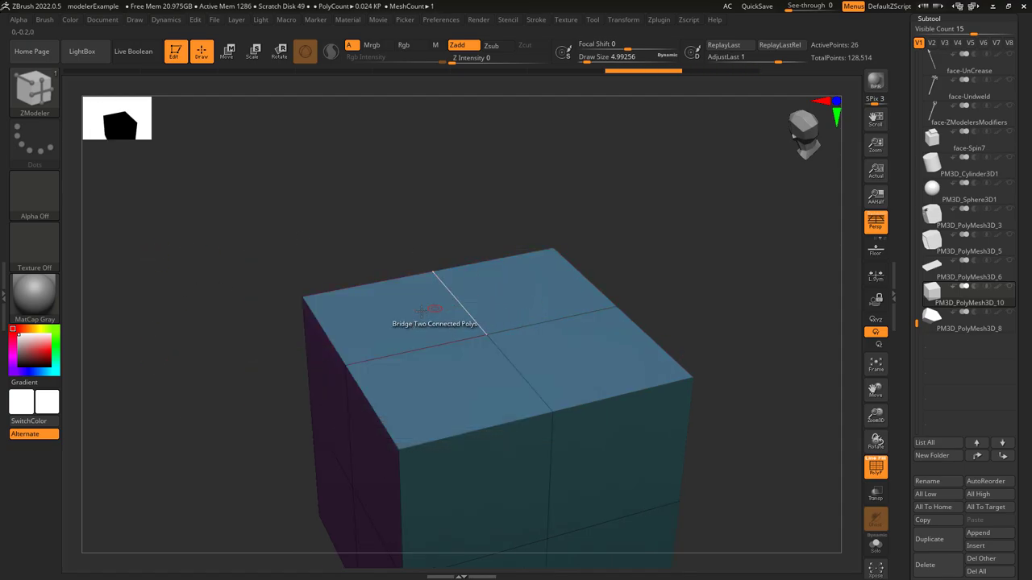
pyautogui.moveTo(458, 309); pyautogui.dragTo(577, 337)
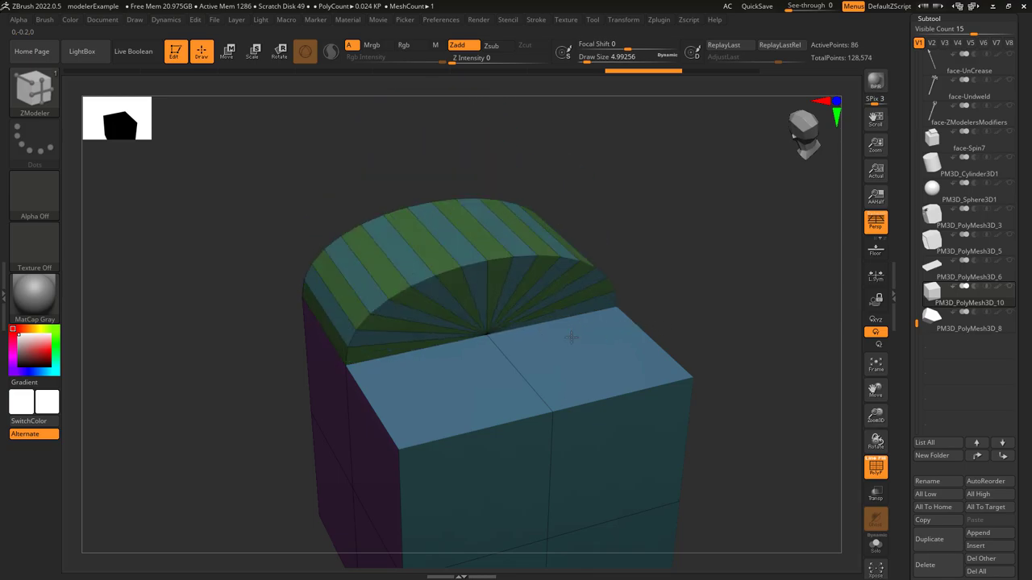
pyautogui.click(586, 355)
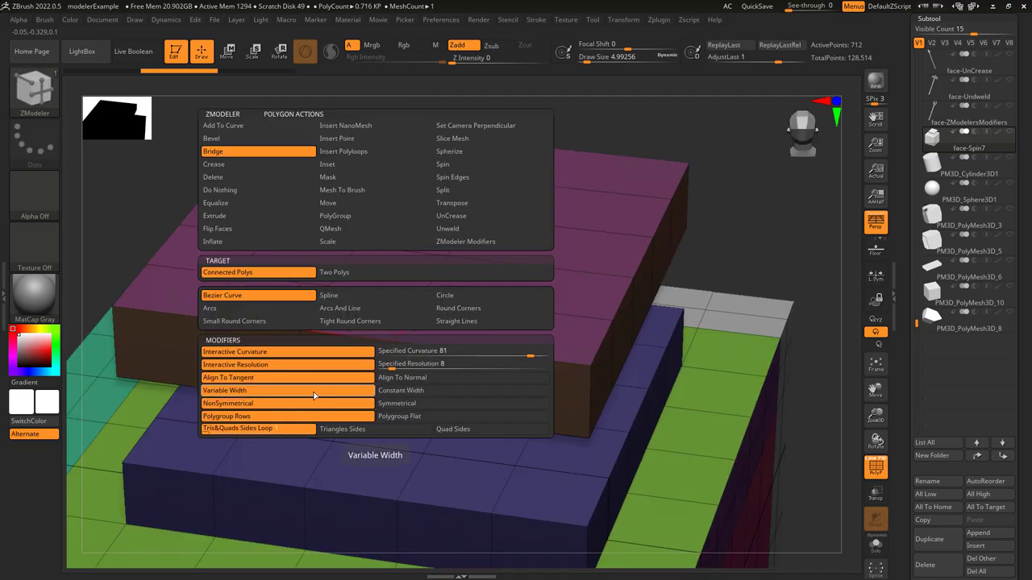
# Bridge connected polygons on the magenta slab's top edge with the Variable Width modifier and with Constant Width.
pyautogui.press('space')
pyautogui.click(387, 315)
pyautogui.moveTo(488, 326); pyautogui.dragTo(592, 234)
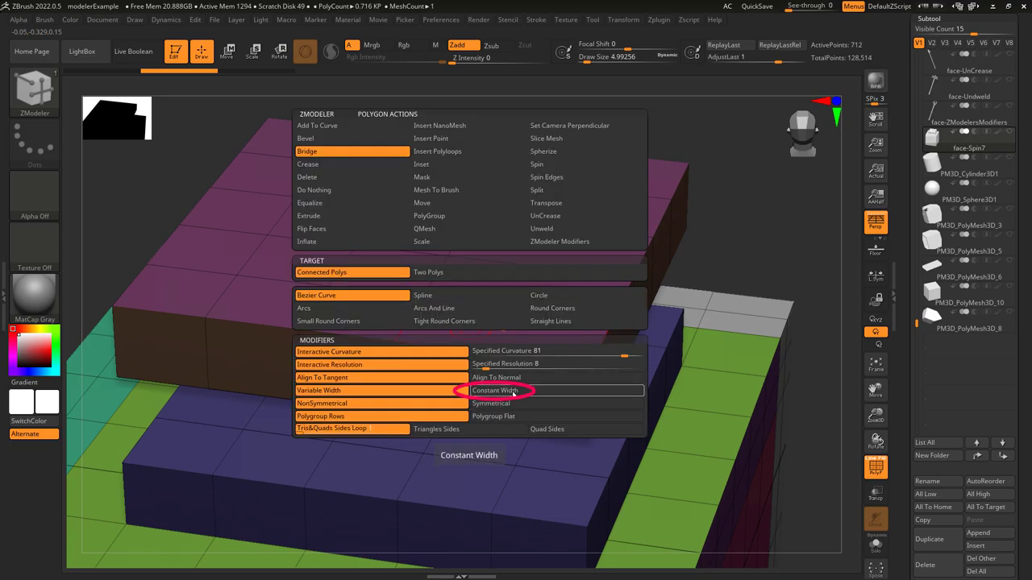
pyautogui.click(513, 393)
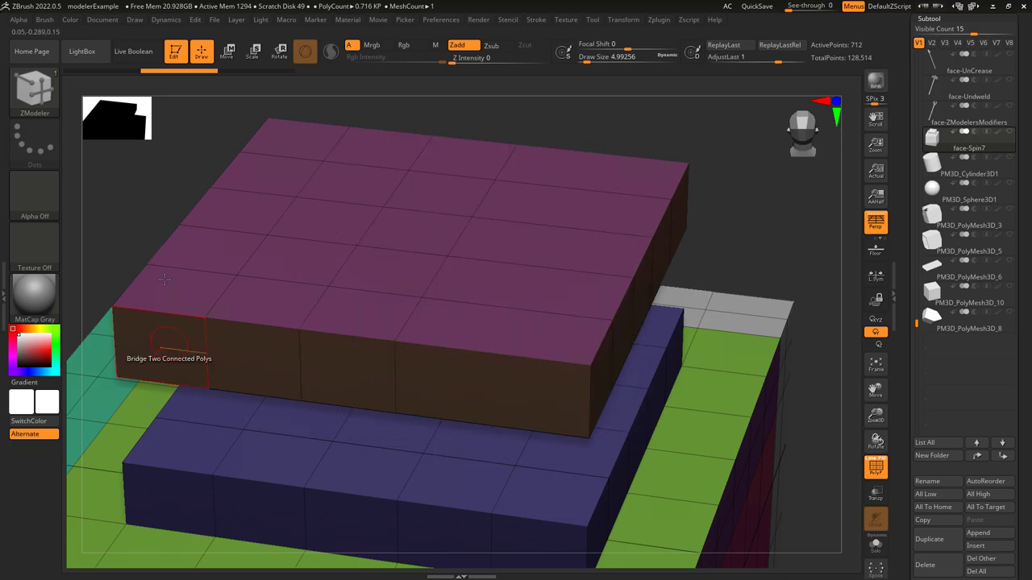
pyautogui.moveTo(374, 313); pyautogui.dragTo(552, 377)
# Bridge the slab's connected top polygons with the NonSymmetrical modifier and with the Symmetrical modifier.
pyautogui.press('space')
pyautogui.click(343, 403)
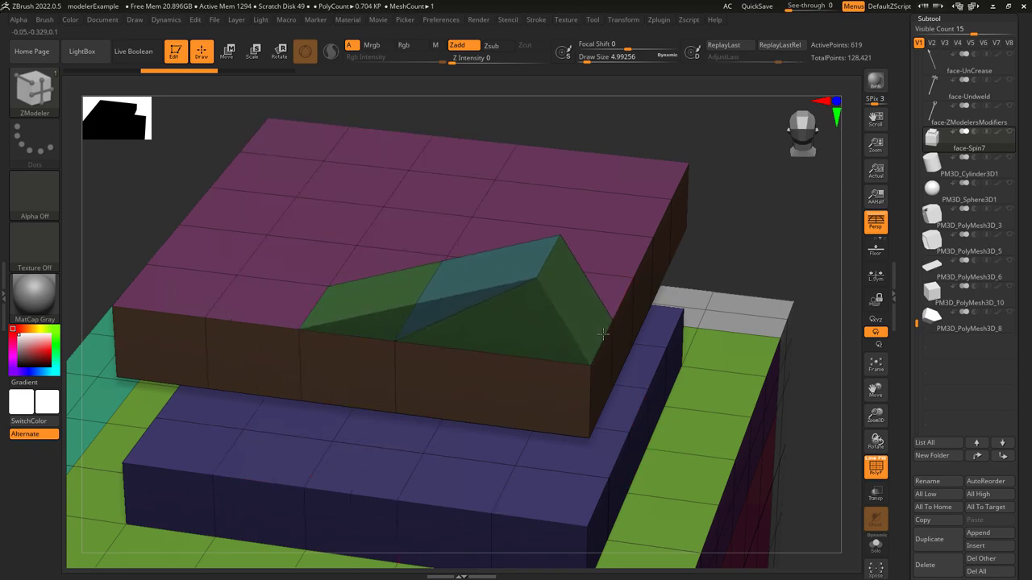
pyautogui.press('space')
pyautogui.click(405, 405)
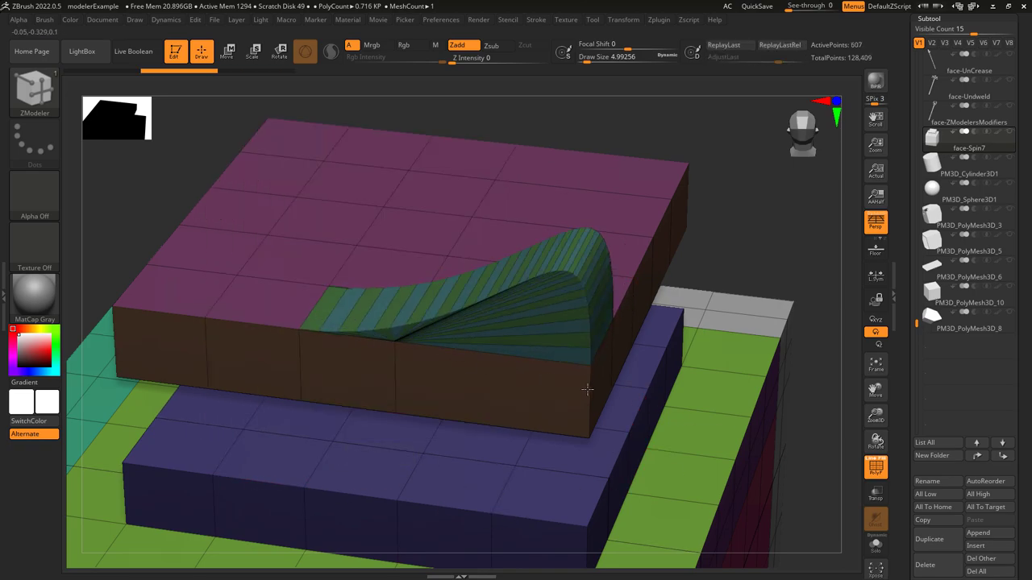
# Bridge the slab's connected top polygons with Polygroup Rows coloring and with Polygroup Flat.
pyautogui.press('space')
pyautogui.click(323, 421)
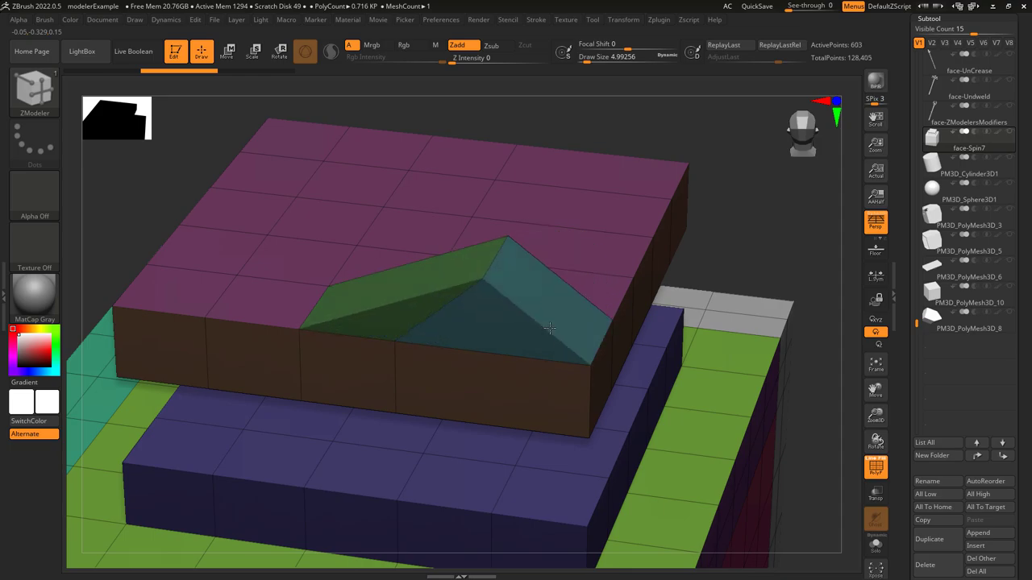
pyautogui.moveTo(550, 326); pyautogui.dragTo(589, 391)
pyautogui.press('space')
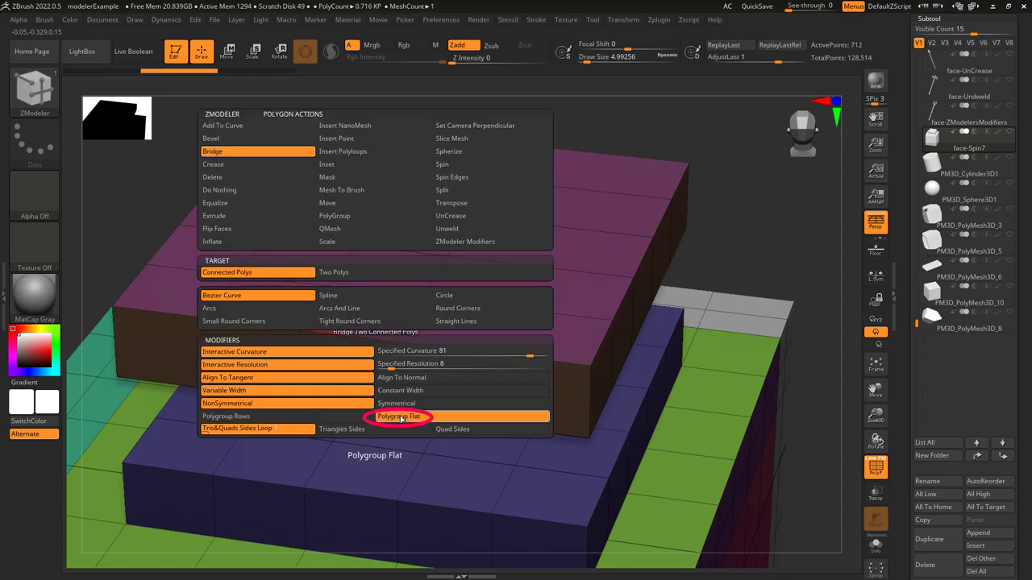
pyautogui.click(403, 419)
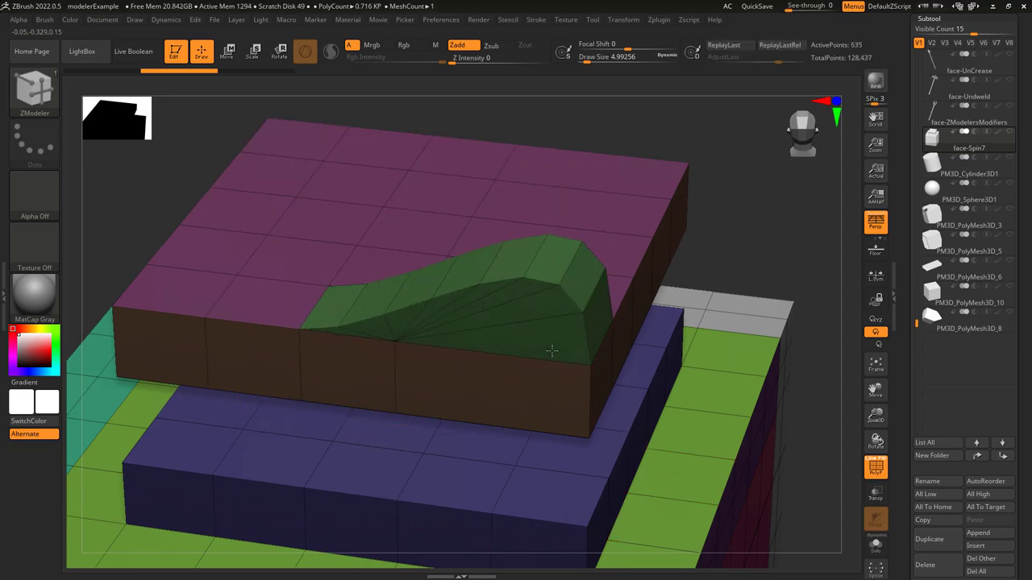
# Bridge the slab's connected top polygons using each side topology option: Tris&Quads Sides Loop, Triangles Sides and Quad Sides.
pyautogui.press('space')
pyautogui.click(257, 427)
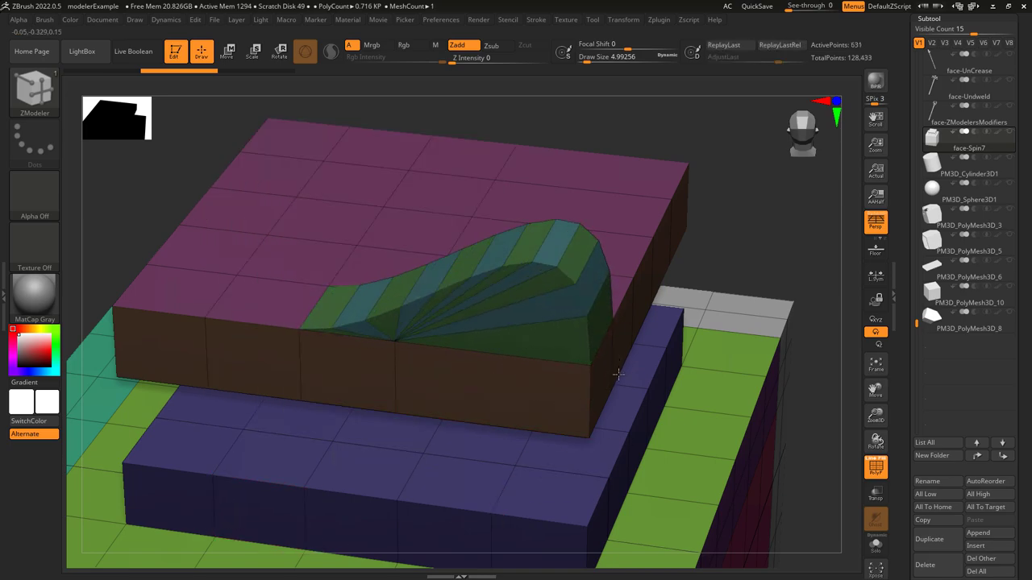
pyautogui.press('space')
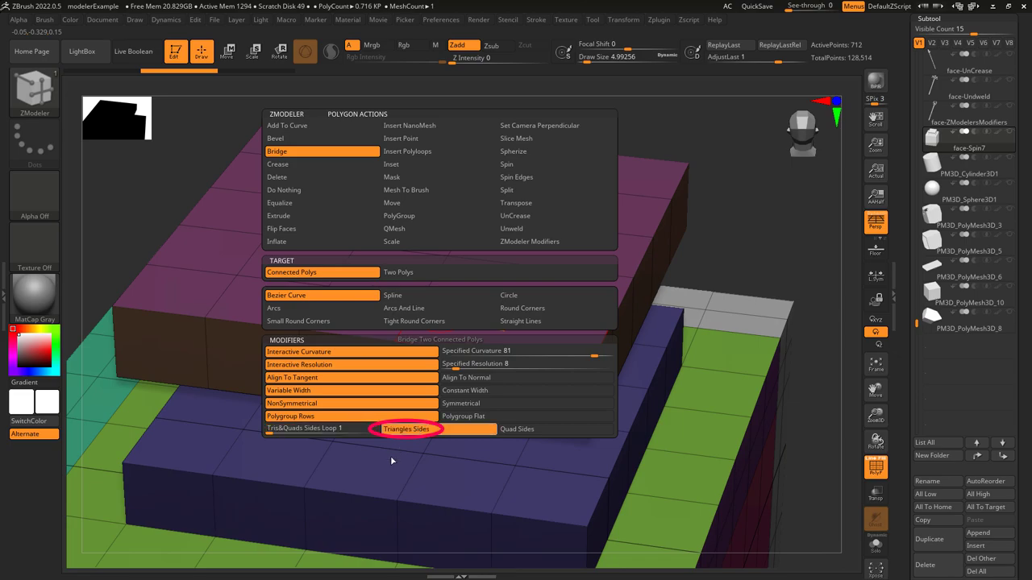
pyautogui.click(403, 427)
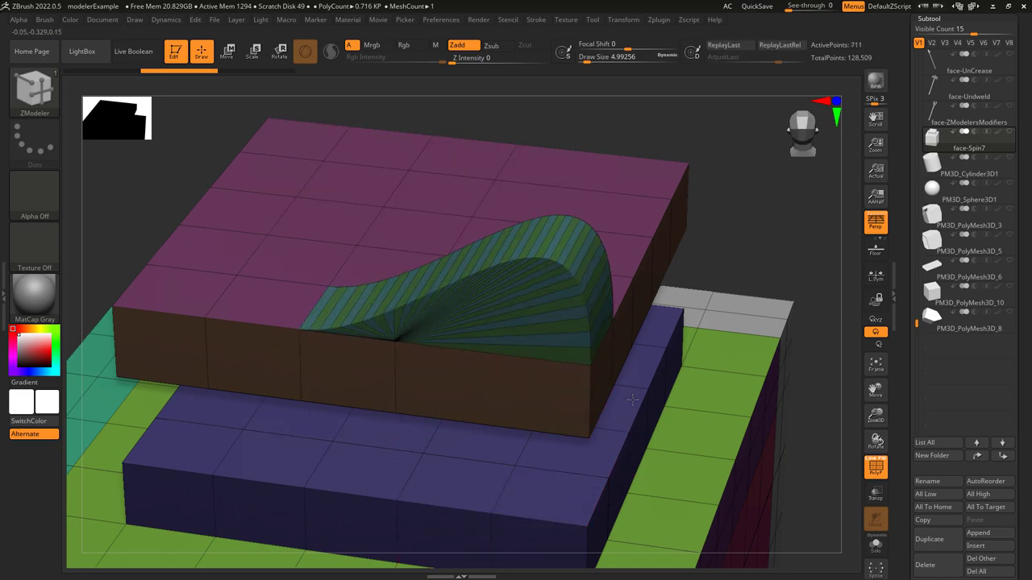
pyautogui.press('space')
pyautogui.click(524, 426)
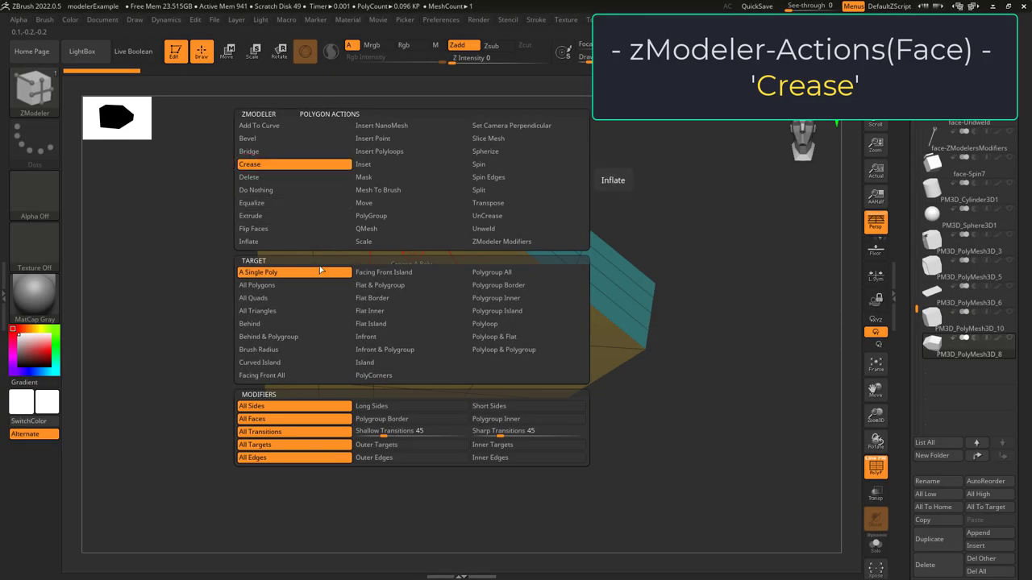
# Set the Crease target to Polygroup Island and crease the brown and teal polygroups of the faceted block.
pyautogui.click(497, 313)
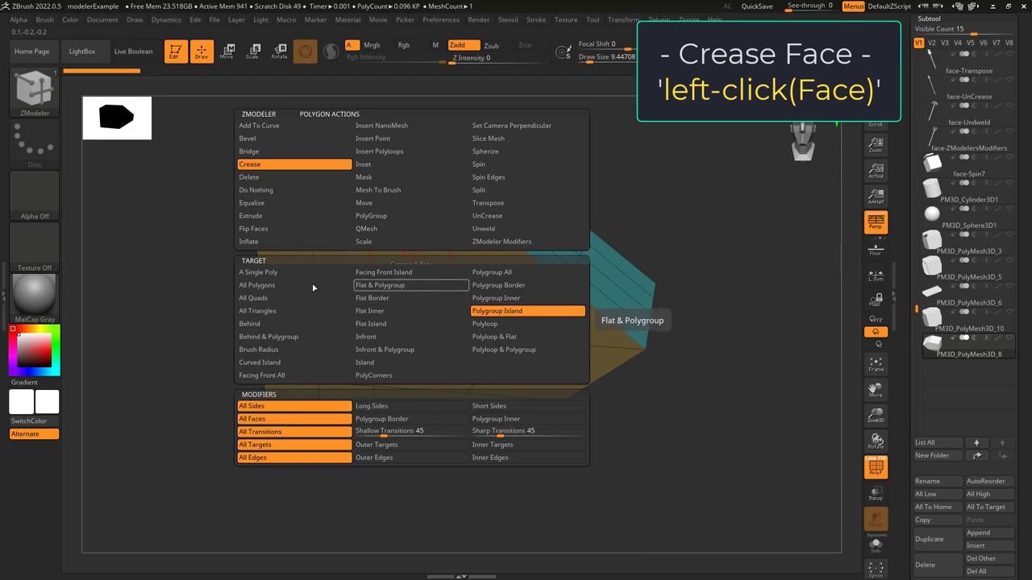
pyautogui.click(485, 324)
pyautogui.hotkey('ctrl', 'z')
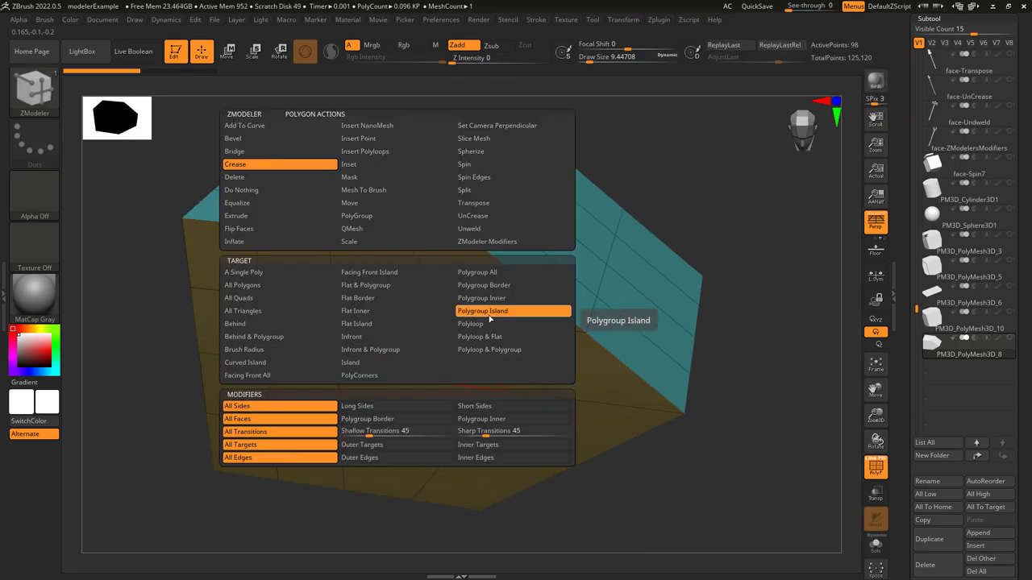
pyautogui.click(536, 282)
pyautogui.hotkey('ctrl', 'z')
pyautogui.click(572, 361)
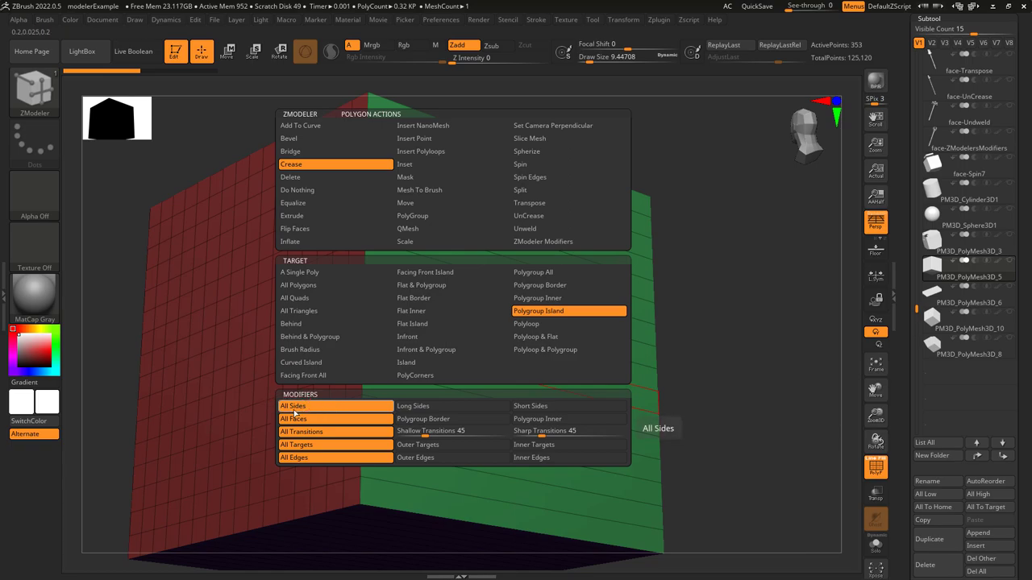
# Crease the green polygroup of the red and green box with All Sides, Long Sides and Short Sides.
pyautogui.click(490, 373)
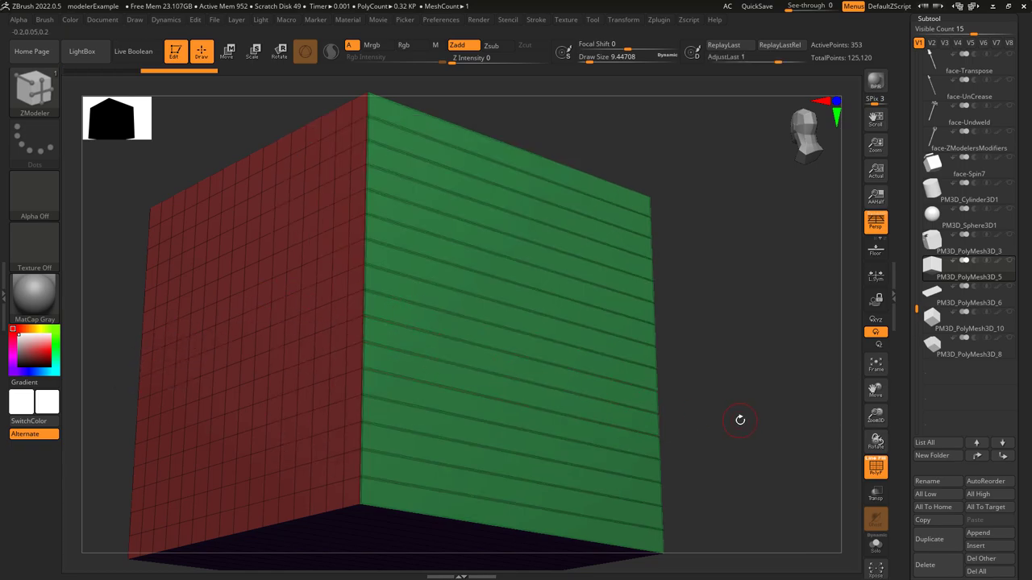
pyautogui.press('space')
pyautogui.click(444, 407)
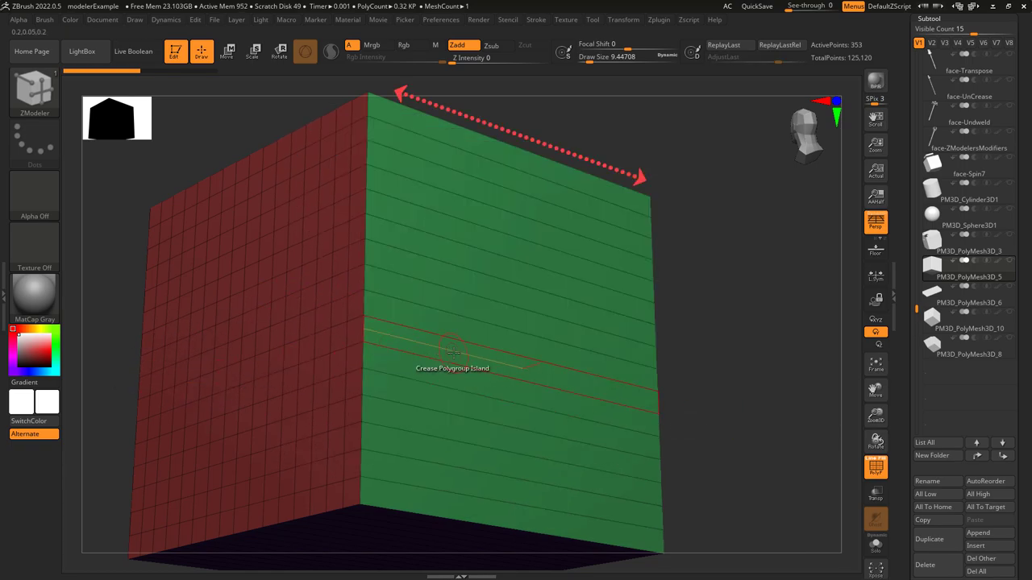
pyautogui.press('space')
pyautogui.click(525, 409)
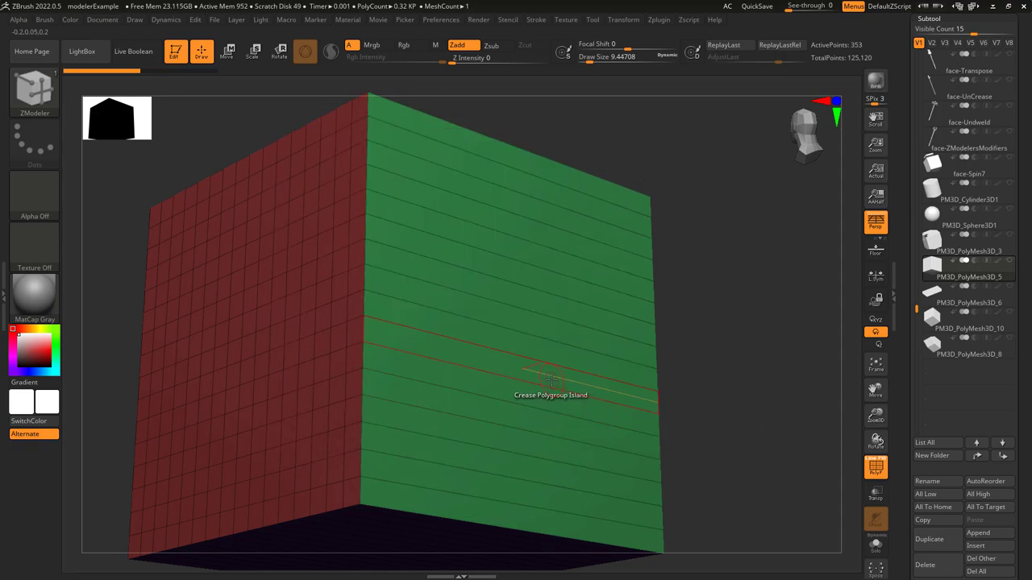
pyautogui.moveTo(806, 420); pyautogui.dragTo(470, 311)
# Crease a polygroup island of the faceted block with the All Faces modifier, and undo it.
pyautogui.press('space')
pyautogui.click(363, 270)
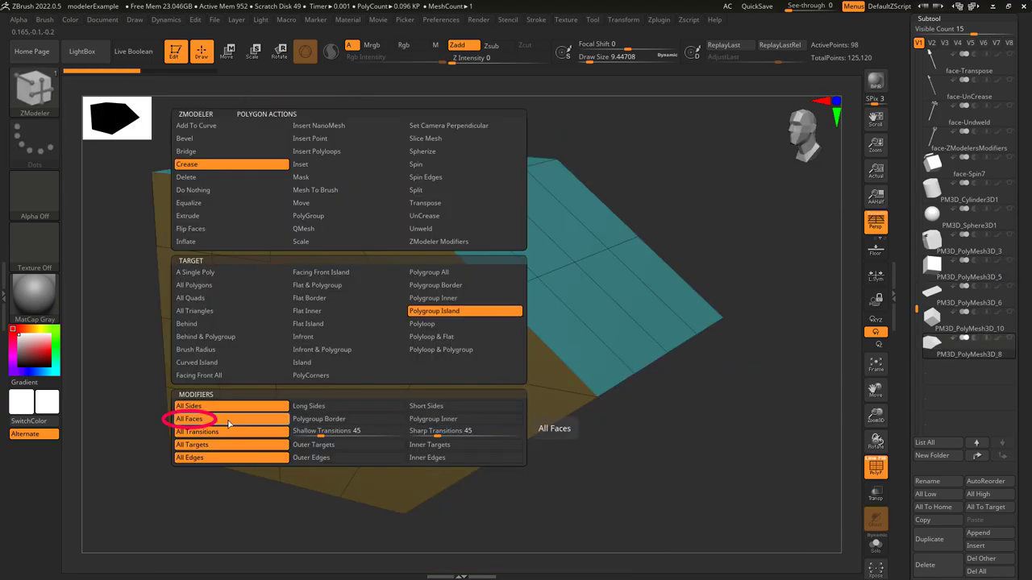
pyautogui.click(188, 422)
pyautogui.click(560, 327)
pyautogui.hotkey('ctrl', 'z')
# Crease the block's brown and teal polygroups with the Polygroup Border modifier, undoing each crease.
pyautogui.press('space')
pyautogui.click(310, 420)
pyautogui.click(349, 326)
pyautogui.hotkey('ctrl', 'z')
pyautogui.click(470, 241)
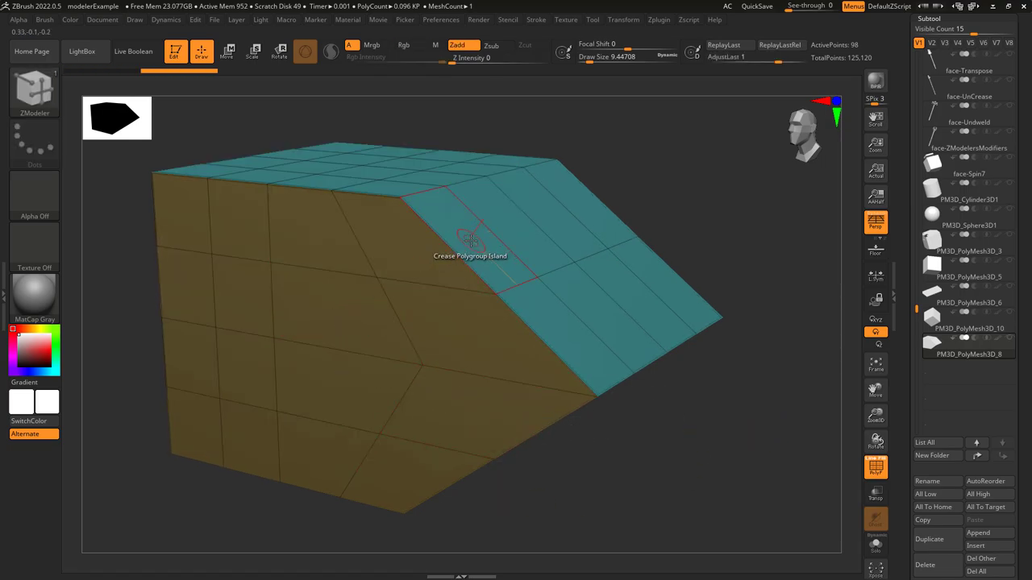
pyautogui.hotkey('ctrl', 'z')
# Crease the block's polygroup islands with the Polygroup Inner modifier, and undo the crease.
pyautogui.press('space')
pyautogui.click(455, 419)
pyautogui.click(347, 276)
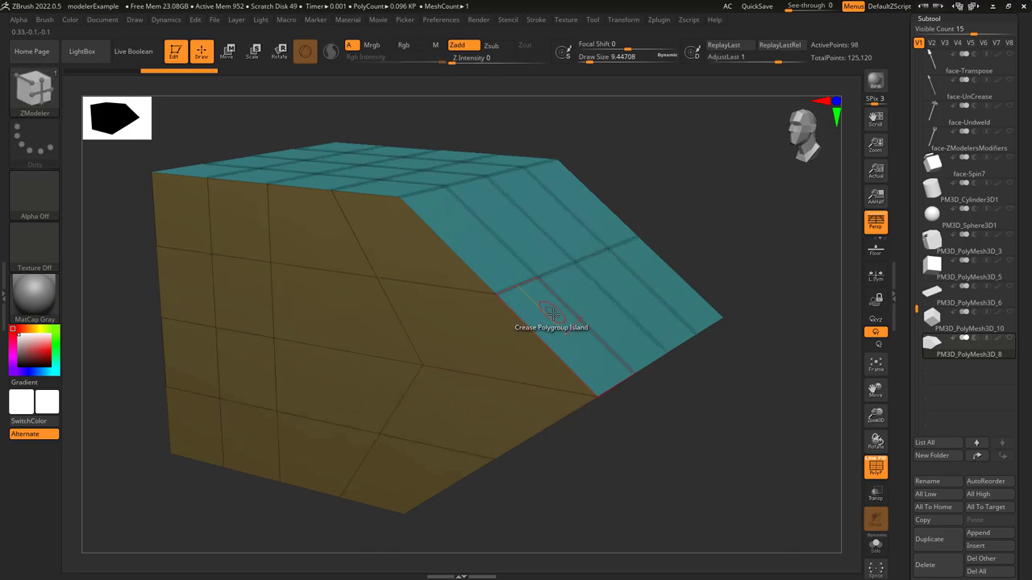
pyautogui.hotkey('ctrl', 'z')
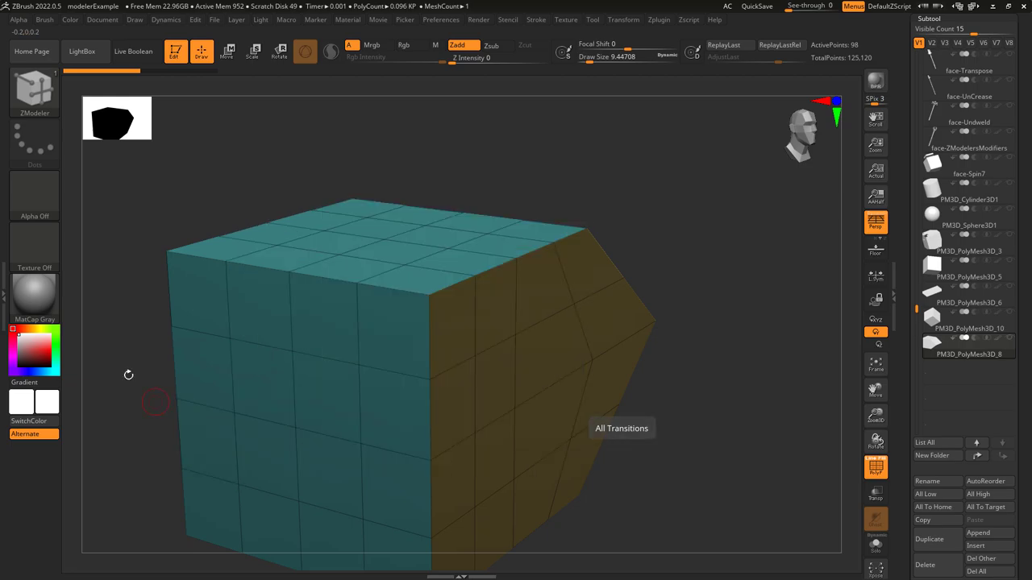
# Crease the block's teal polygroup with Shallow Transitions, and repeat it with the transition angle set to 85.
pyautogui.press('space')
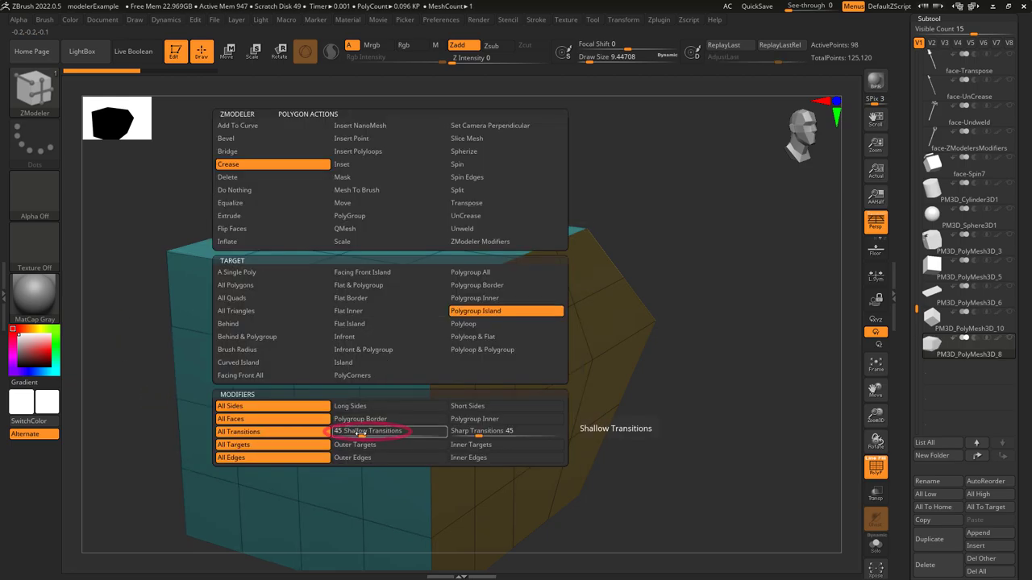
pyautogui.click(361, 433)
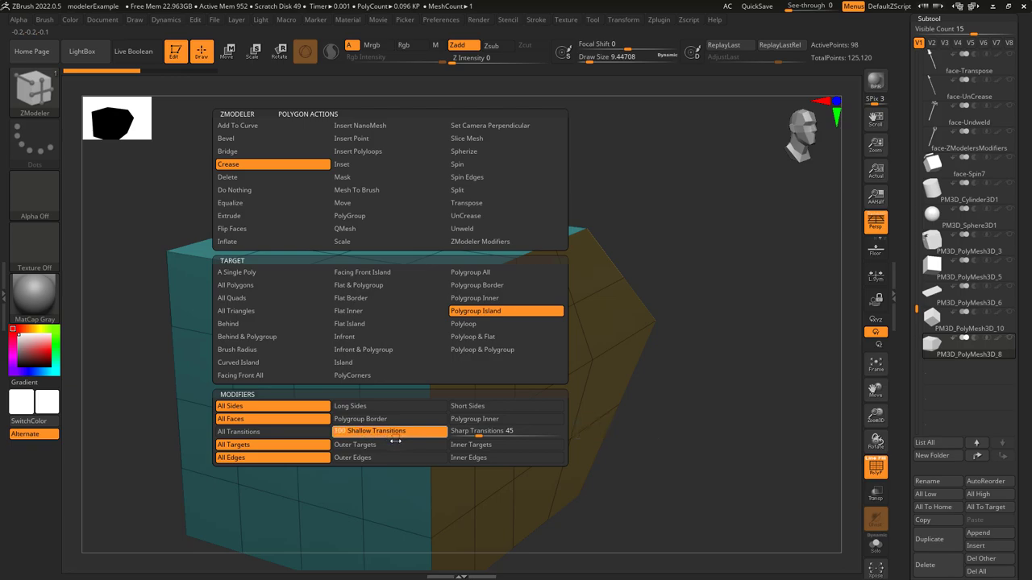
pyautogui.click(417, 275)
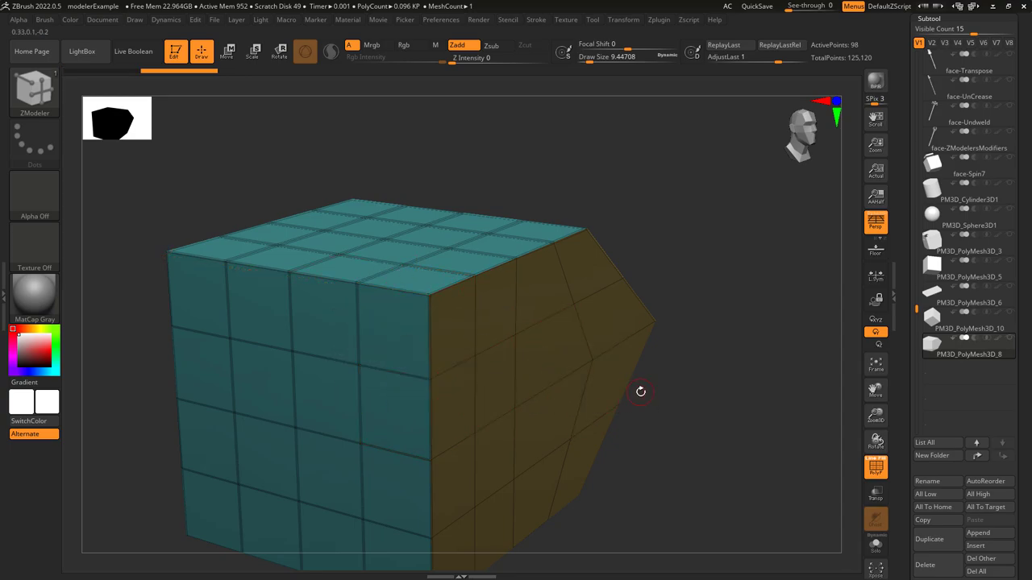
pyautogui.press('space')
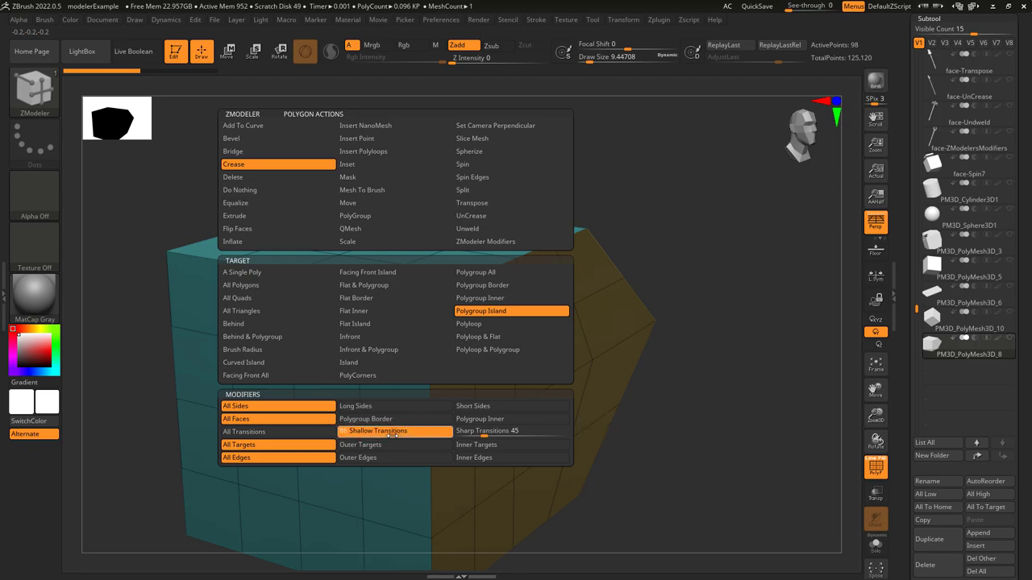
pyautogui.click(394, 341)
# Crease the faceted block's polygroups with the Sharp Transitions modifier, and undo the crease.
pyautogui.press('space')
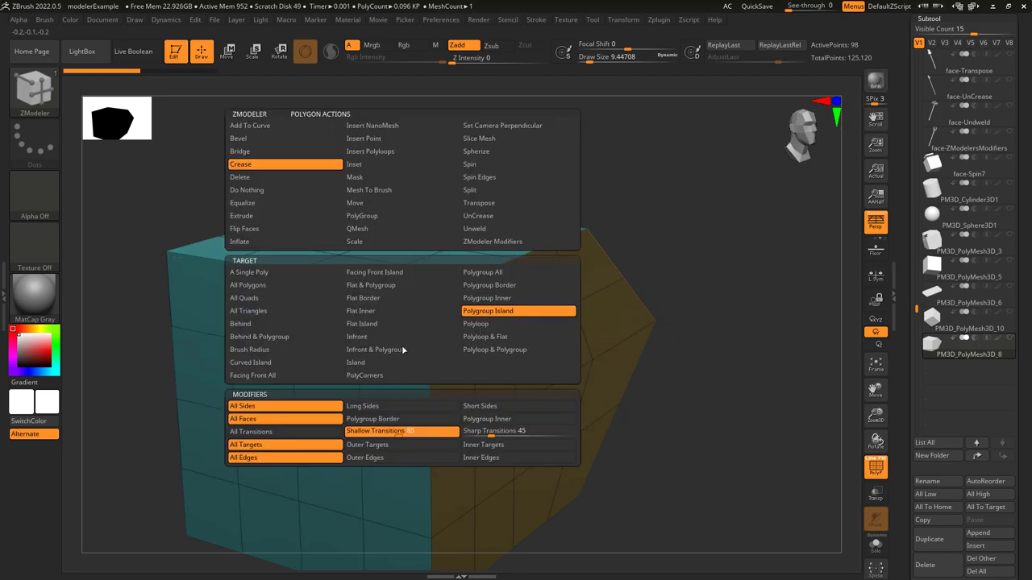
pyautogui.click(493, 432)
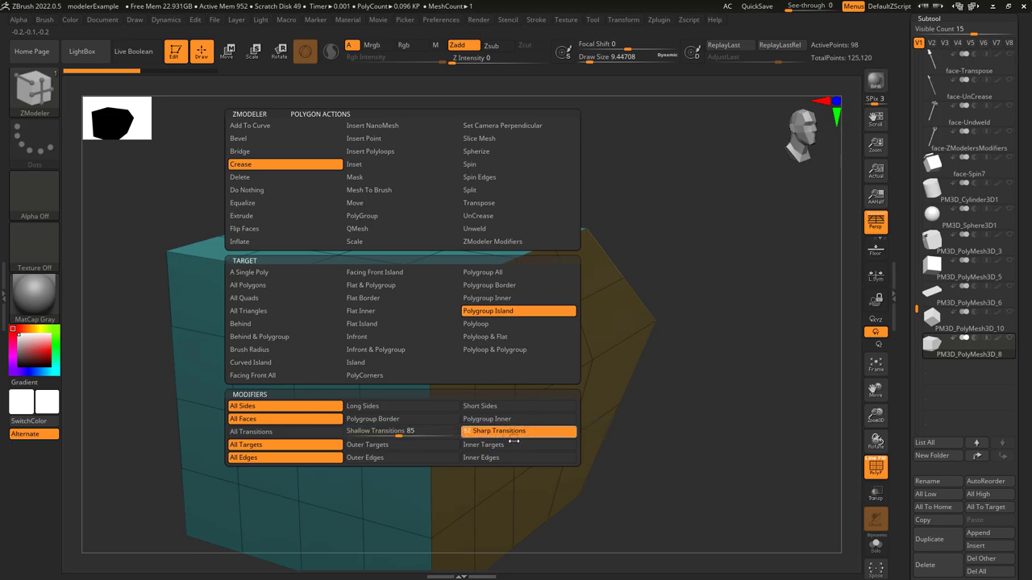
pyautogui.click(398, 346)
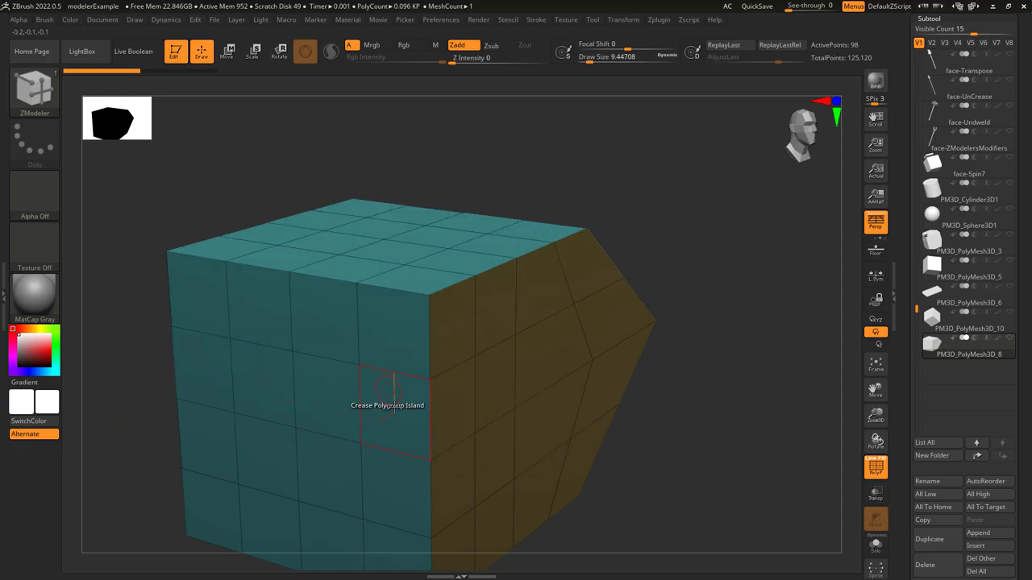
pyautogui.click(558, 428)
pyautogui.hotkey('ctrl', 'z')
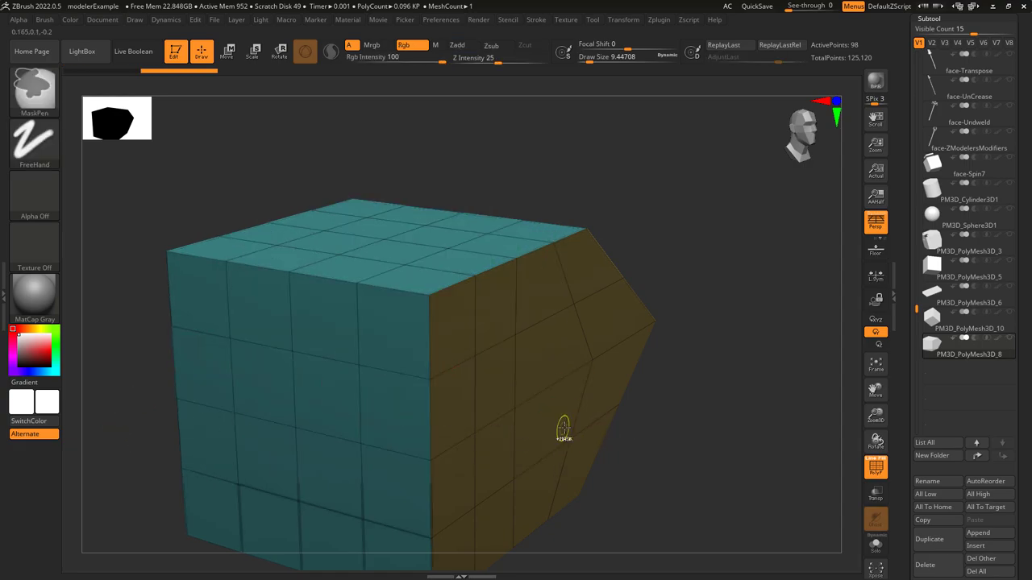
# Crease the block's teal polygroup with the Outer Targets modifier and with the Inner Targets modifier.
pyautogui.press('space')
pyautogui.click(375, 445)
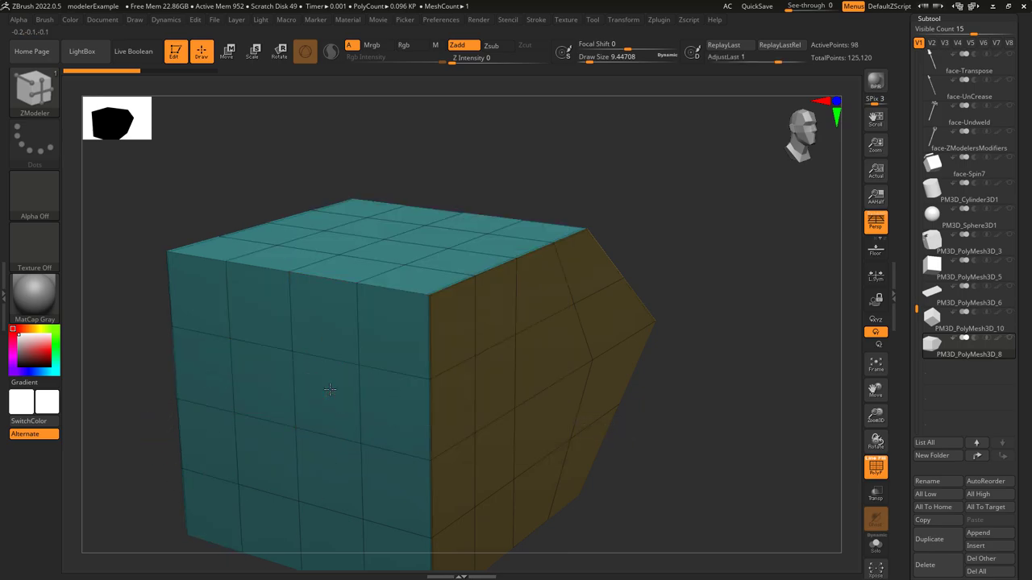
pyautogui.press('ctrl')
pyautogui.hotkey('ctrl', 'z')
pyautogui.press('space')
pyautogui.click(423, 445)
pyautogui.click(327, 401)
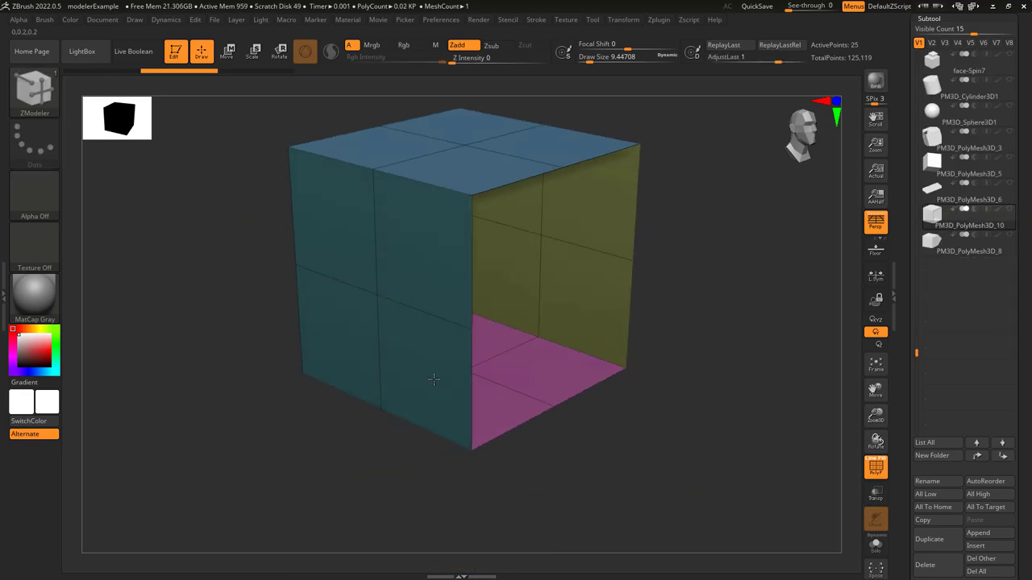
# Crease all polygons of the open-sided cube with the All Edges modifier and with the Outer Edges modifier.
pyautogui.keyDown('alt'); pyautogui.moveTo(435, 210); pyautogui.dragTo(359, 290); pyautogui.keyUp('alt')
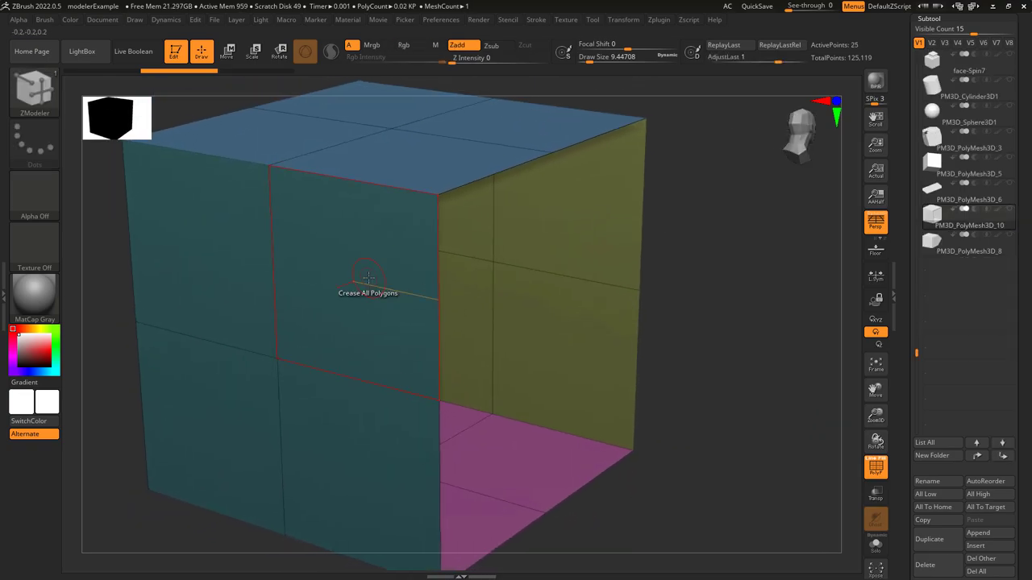
pyautogui.press('space')
pyautogui.click(263, 459)
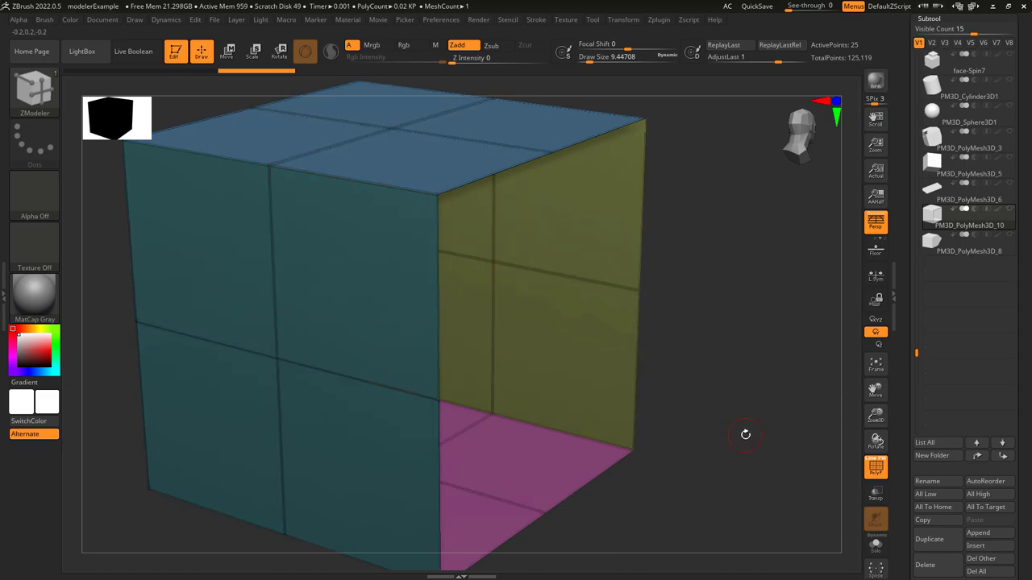
pyautogui.press('space')
pyautogui.click(565, 457)
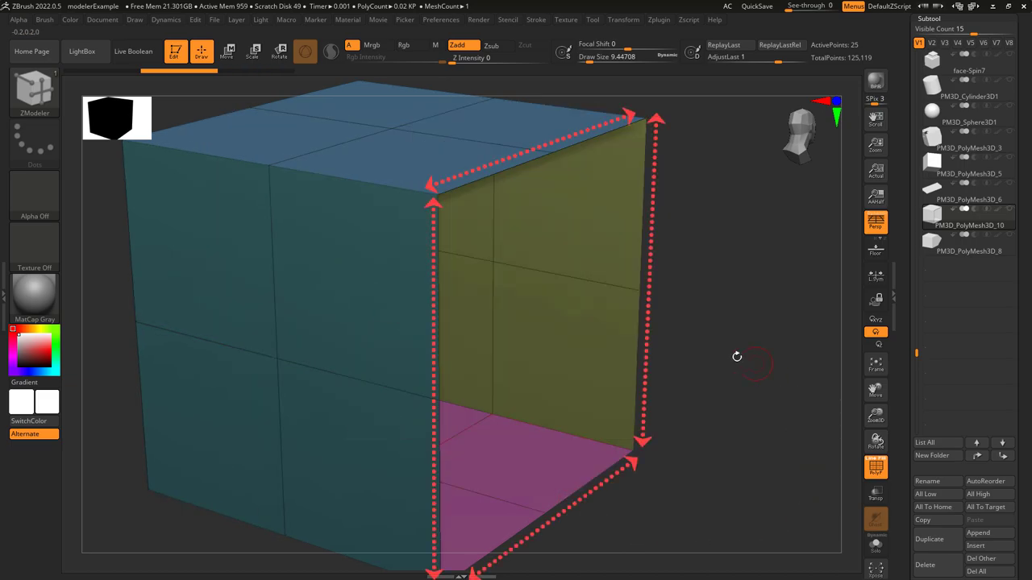
pyautogui.click(581, 354)
pyautogui.hotkey('ctrl', 'z')
# Crease all polygons of the open-sided cube with the Inner Edges modifier.
pyautogui.press('space')
pyautogui.click(684, 462)
pyautogui.click(583, 354)
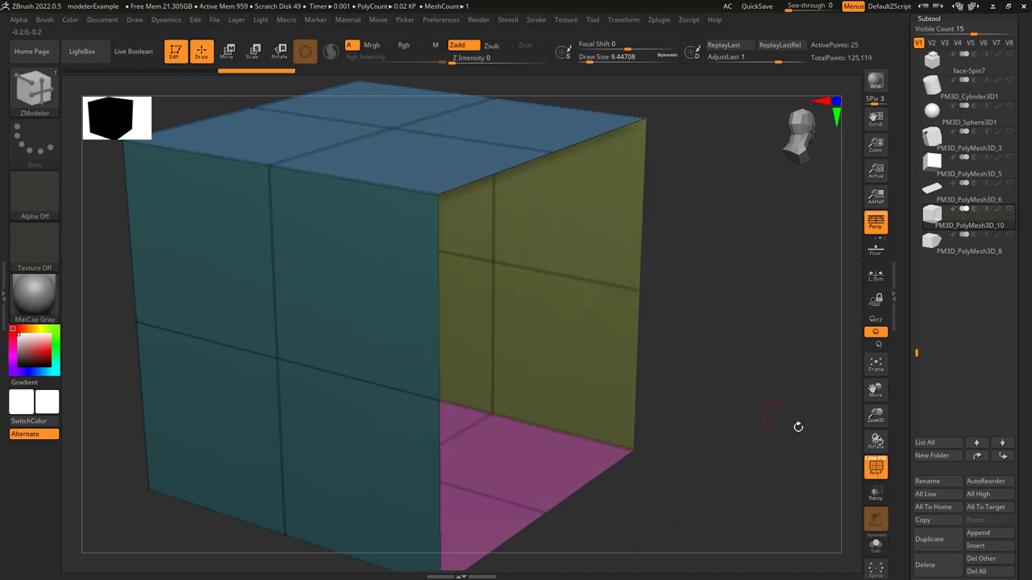
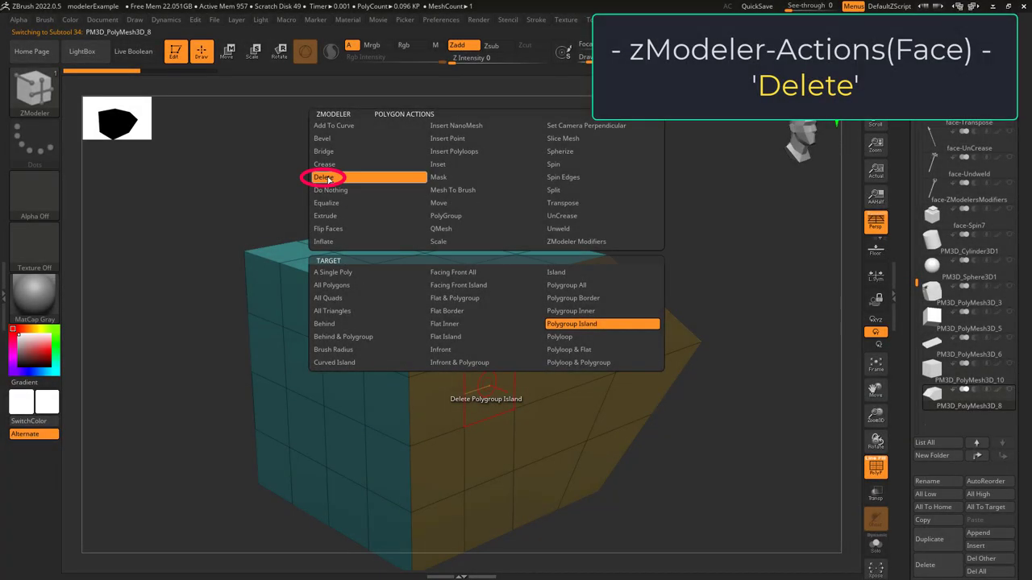
# Try the Delete action on polygons of the faceted block's brown side, and undo the deletions.
pyautogui.click(439, 337)
pyautogui.click(564, 365)
pyautogui.click(592, 450)
pyautogui.moveTo(591, 446); pyautogui.dragTo(556, 415, button='right')
pyautogui.hotkey('ctrl', 'z')
pyautogui.hotkey('ctrl', 'z')
pyautogui.hotkey('ctrl', 'z')
# Delete several individual polygons from the block's teal side with the A Single Poly target.
pyautogui.click(420, 460)
pyautogui.click(352, 403)
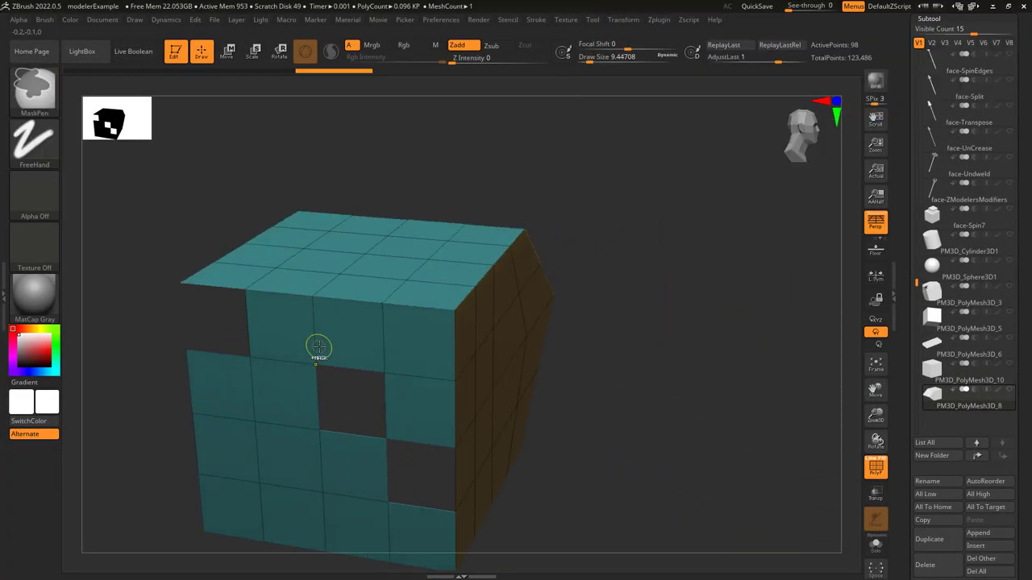
pyautogui.press('space')
pyautogui.click(292, 395)
pyautogui.click(420, 476)
pyautogui.click(300, 516)
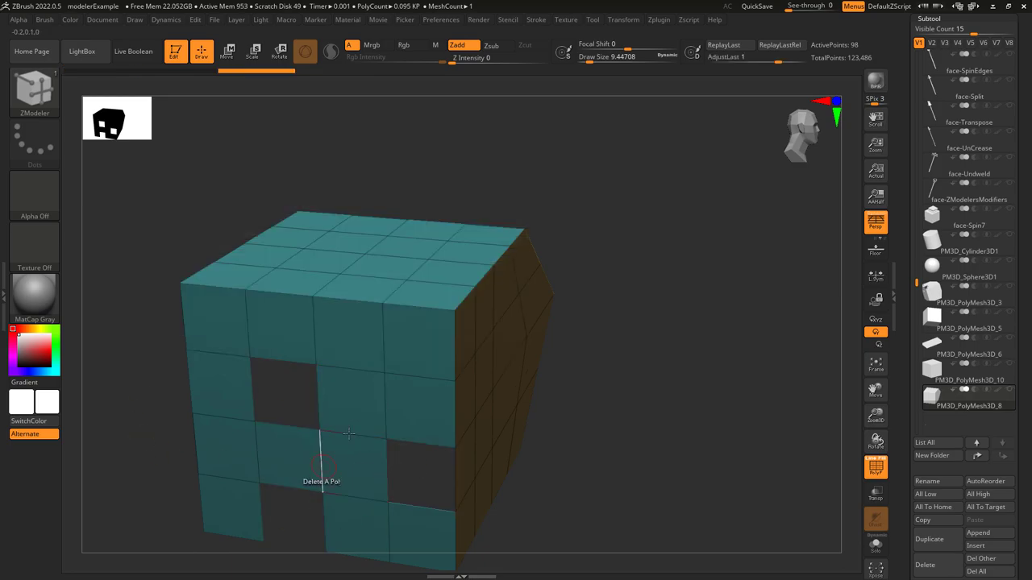
pyautogui.click(419, 343)
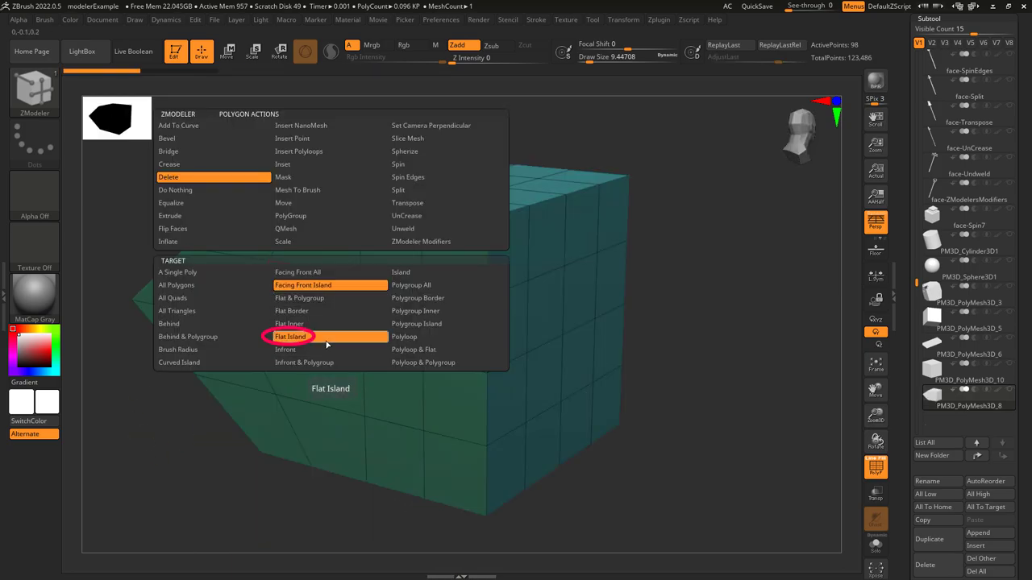
# Delete the block's green side with the Flat Island target, and try the Polyloop target.
pyautogui.click(327, 342)
pyautogui.click(303, 310)
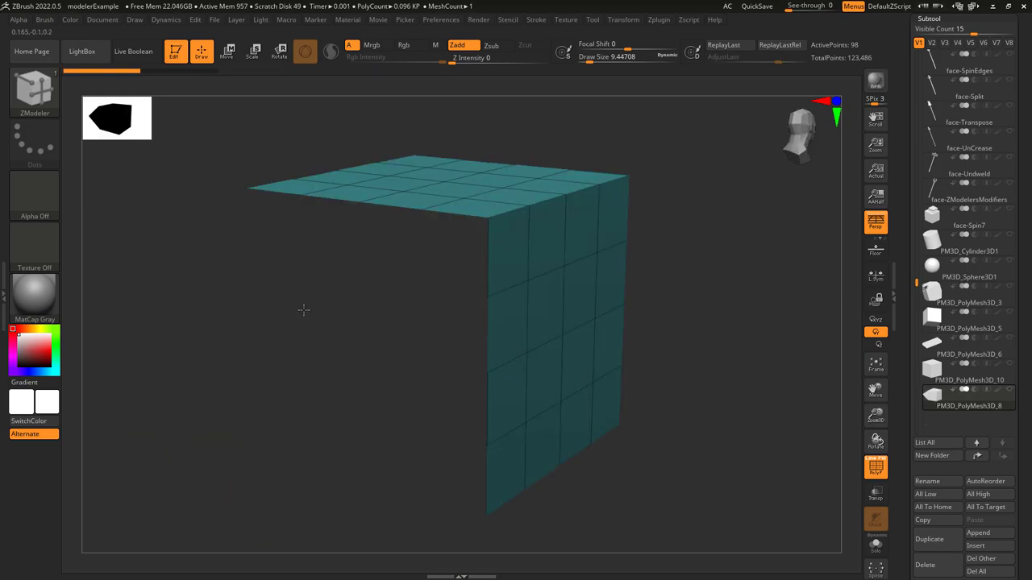
pyautogui.moveTo(648, 486); pyautogui.dragTo(448, 347)
pyautogui.press('space')
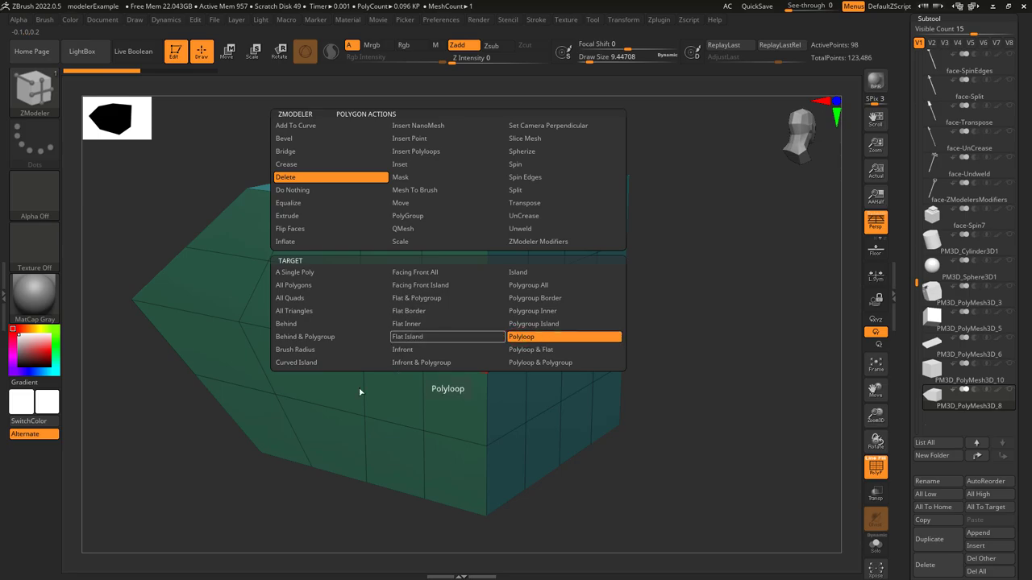
pyautogui.click(498, 408)
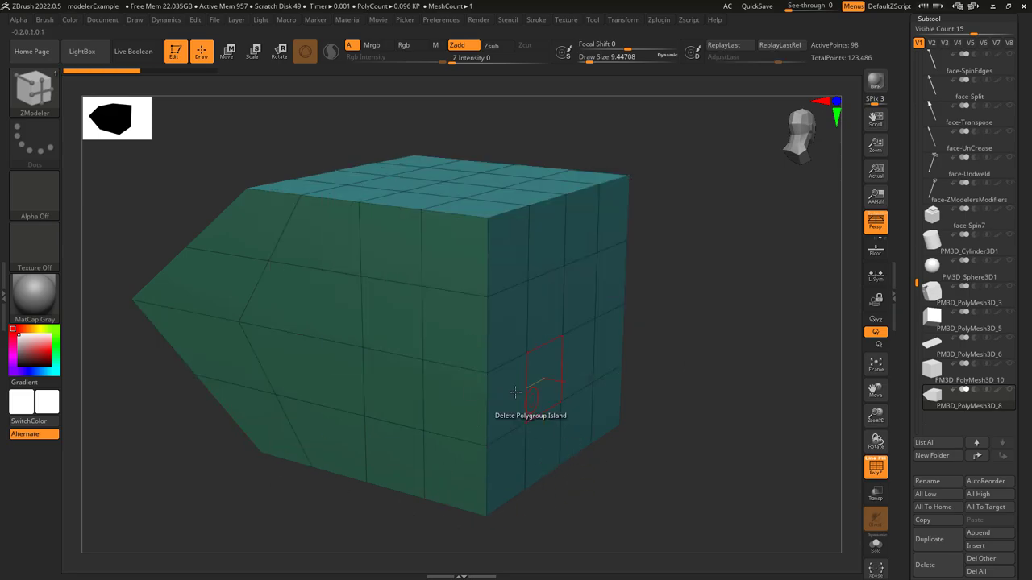
# Delete the block's teal polygroup and its green polygroup with the Polygroup Island target, undoing each deletion.
pyautogui.click(517, 393)
pyautogui.hotkey('ctrl', 'z')
pyautogui.click(396, 318)
pyautogui.hotkey('ctrl', 'z')
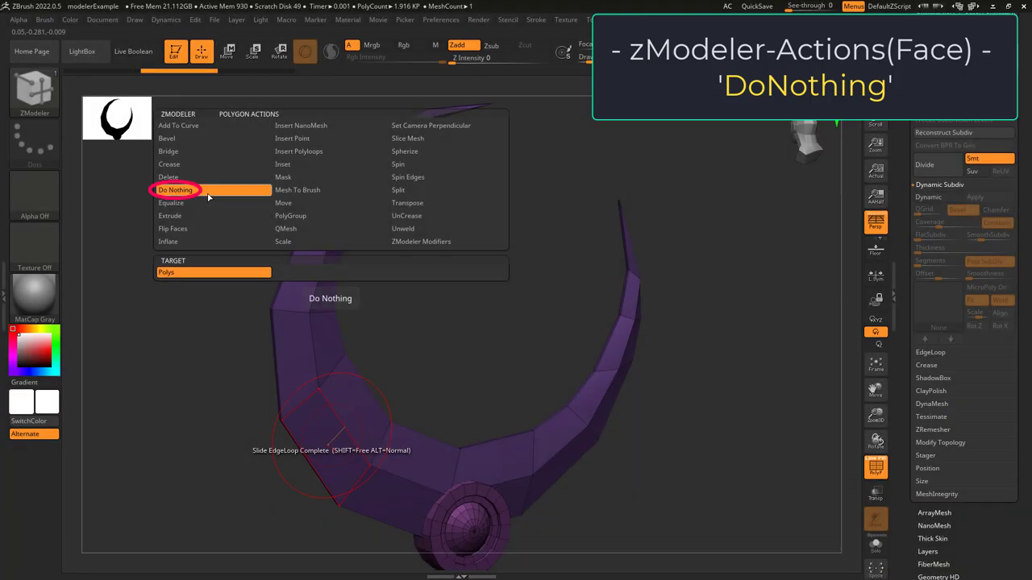
# Set the polygon action to Do Nothing for the purple crescent mesh.
pyautogui.press('space')
pyautogui.press('space')
pyautogui.press('space')
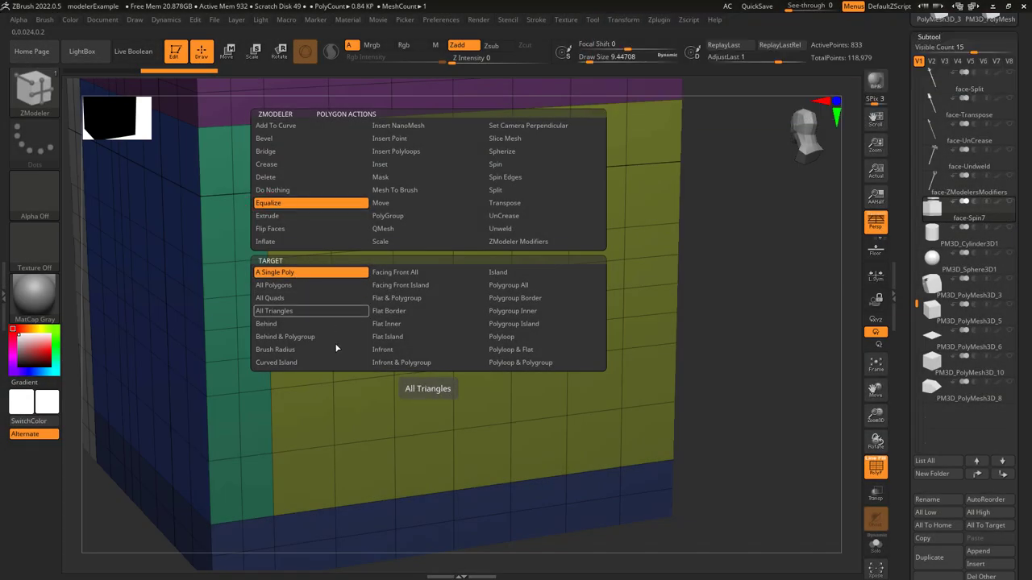
# Equalize a polygon on the box's yellow face with the A Single Poly target.
pyautogui.click(302, 274)
pyautogui.click(530, 343)
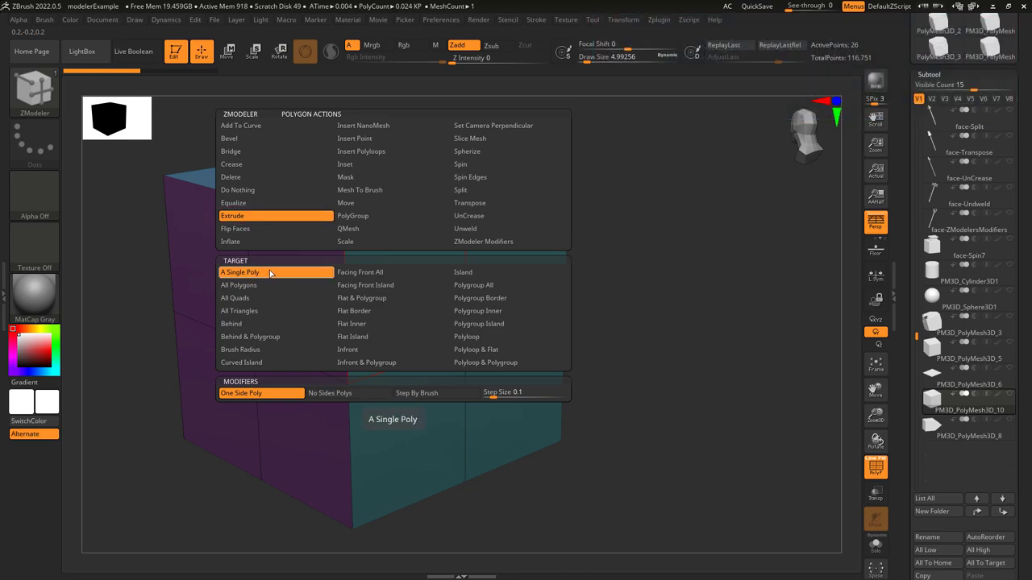
# Extrude the upper polygon nearest the corner on the cube's teal side, using A Single Poly and One Side Poly.
pyautogui.click(261, 274)
pyautogui.moveTo(402, 279); pyautogui.dragTo(438, 345)
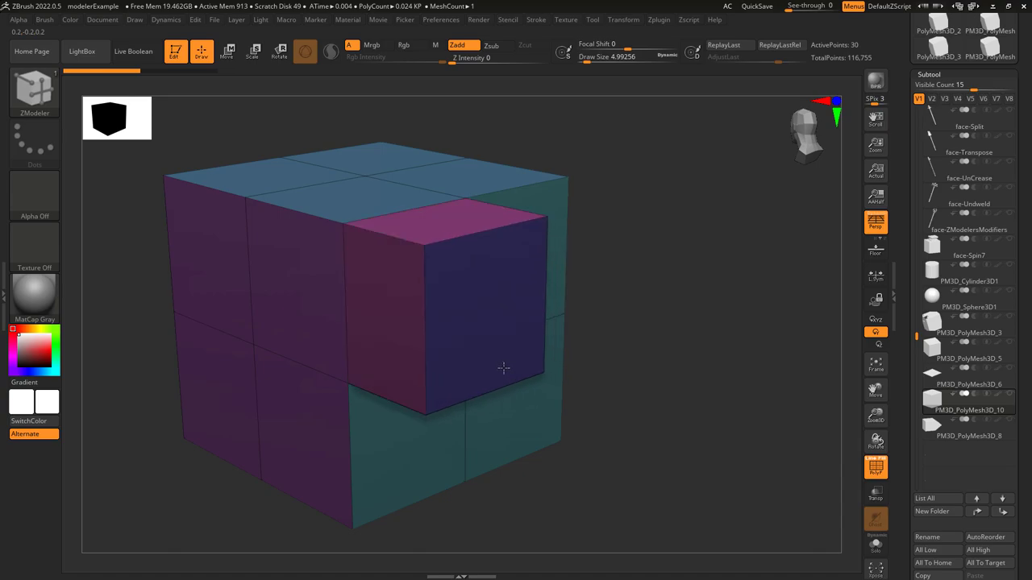
# Stretch the upper corner polygon on the cube's teal side with the Extrude action's stretch modifier, undoing between attempts.
pyautogui.keyDown('shift'); pyautogui.moveTo(510, 369); pyautogui.dragTo(682, 403); pyautogui.keyUp('shift')
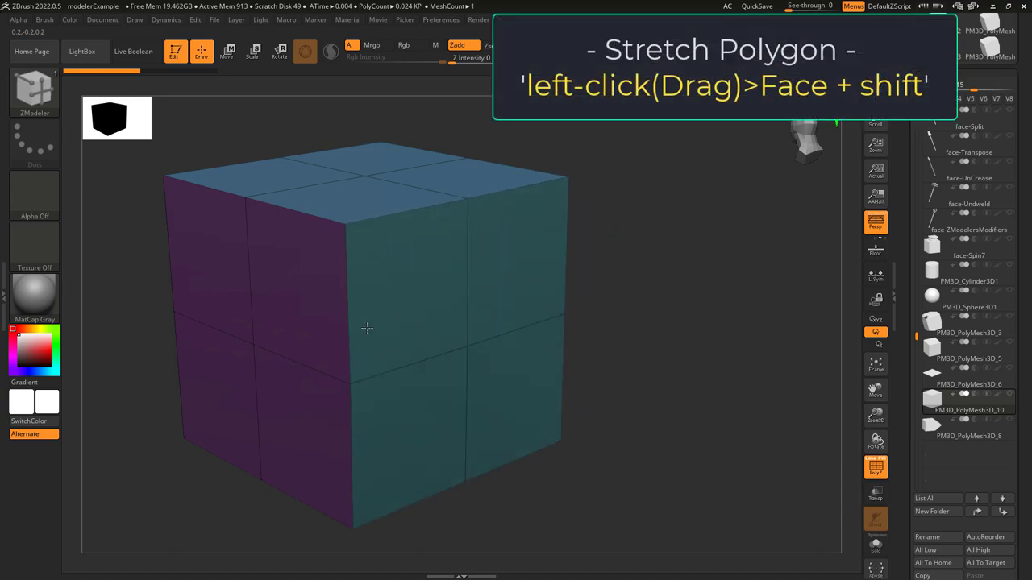
pyautogui.keyDown('shift'); pyautogui.moveTo(443, 323); pyautogui.dragTo(630, 406); pyautogui.keyUp('shift')
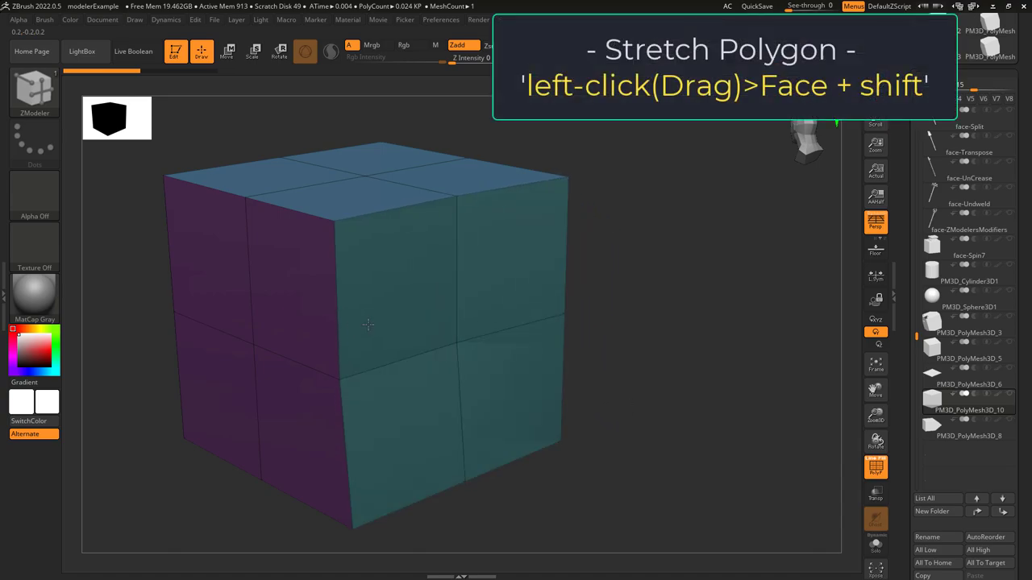
pyautogui.keyDown('shift'); pyautogui.moveTo(444, 323); pyautogui.dragTo(565, 378); pyautogui.keyUp('shift')
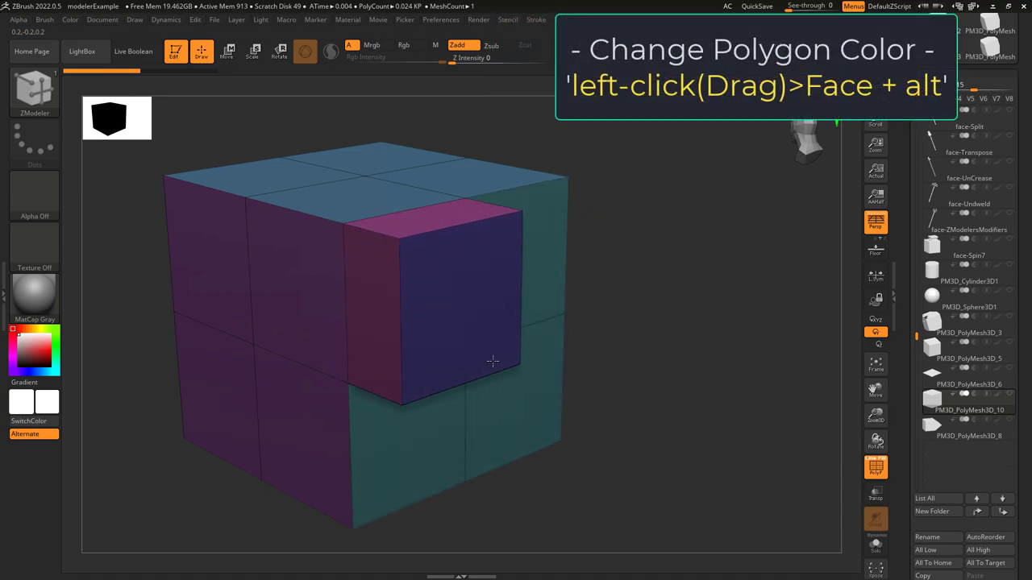
# Extrude the upper corner polygon on the teal side repeatedly while changing the extrusion's polygroup color.
pyautogui.moveTo(495, 363)
pyautogui.keyDown('alt'); pyautogui.mouseDown()
pyautogui.moveTo(482, 348)
pyautogui.moveTo(594, 373)
pyautogui.moveTo(444, 336)
pyautogui.moveTo(608, 392)
pyautogui.moveTo(511, 364)
pyautogui.mouseUp(); pyautogui.keyUp('alt')
pyautogui.press('space')
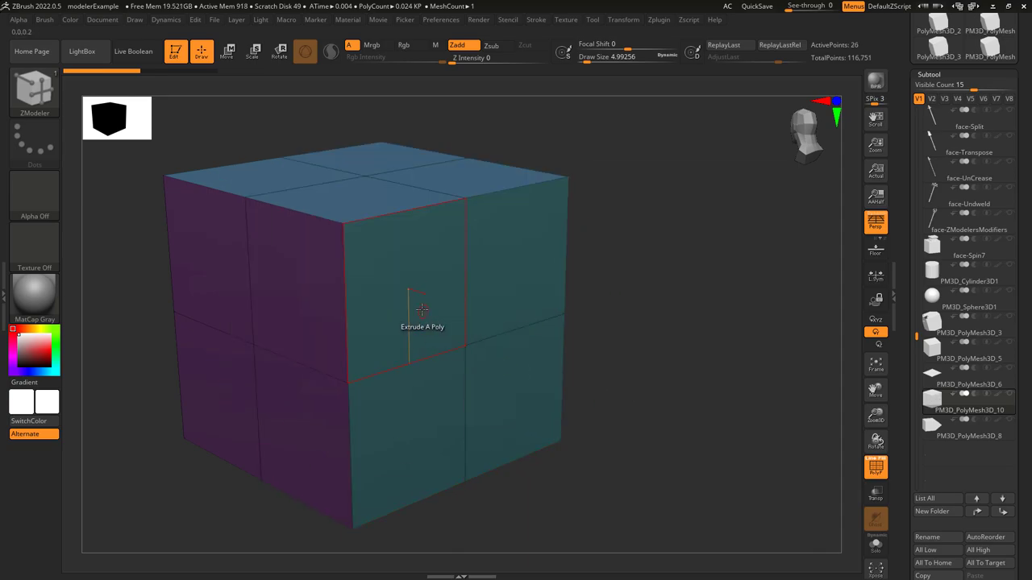
pyautogui.keyDown('alt'); pyautogui.moveTo(414, 324); pyautogui.dragTo(495, 347); pyautogui.keyUp('alt')
pyautogui.press('space')
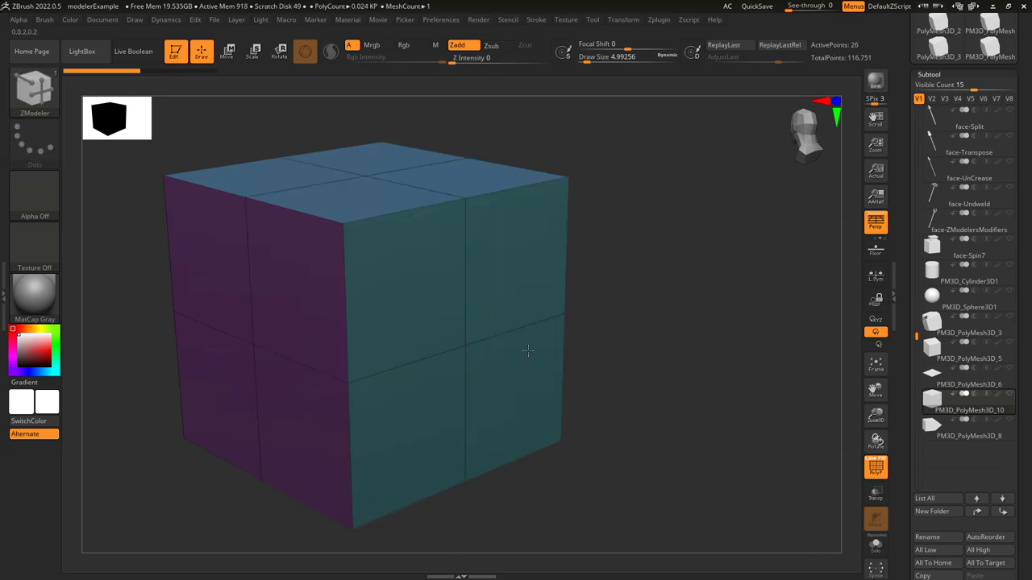
pyautogui.moveTo(428, 326)
pyautogui.keyDown('alt'); pyautogui.mouseDown()
pyautogui.moveTo(437, 315)
pyautogui.moveTo(634, 373)
pyautogui.moveTo(518, 375)
pyautogui.mouseUp(); pyautogui.keyUp('alt')
# Extrude the teal side's upper corner polygon with Step By Brush, and again with a Step Size of about 0.2.
pyautogui.press('space')
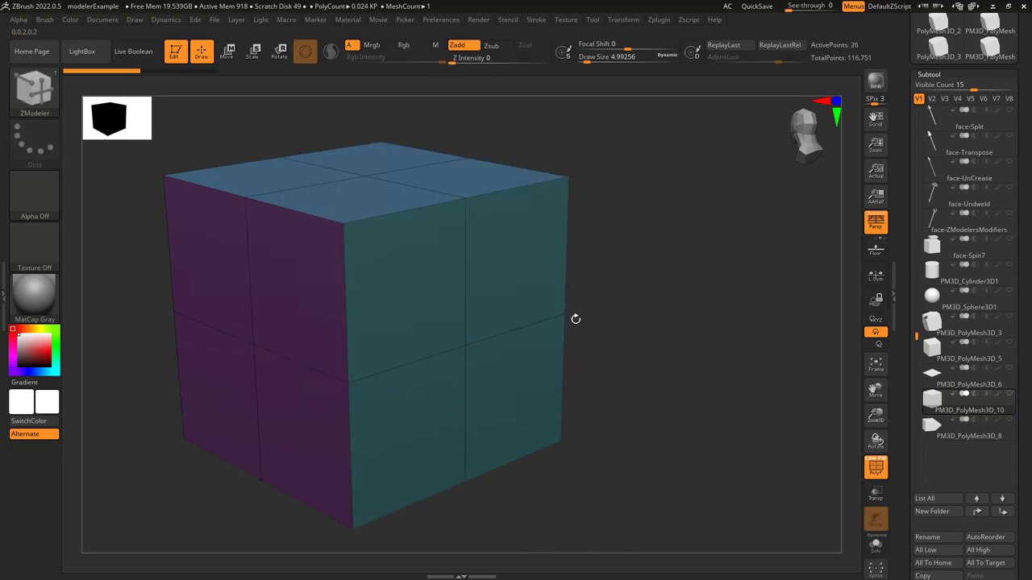
pyautogui.moveTo(417, 292); pyautogui.dragTo(841, 488)
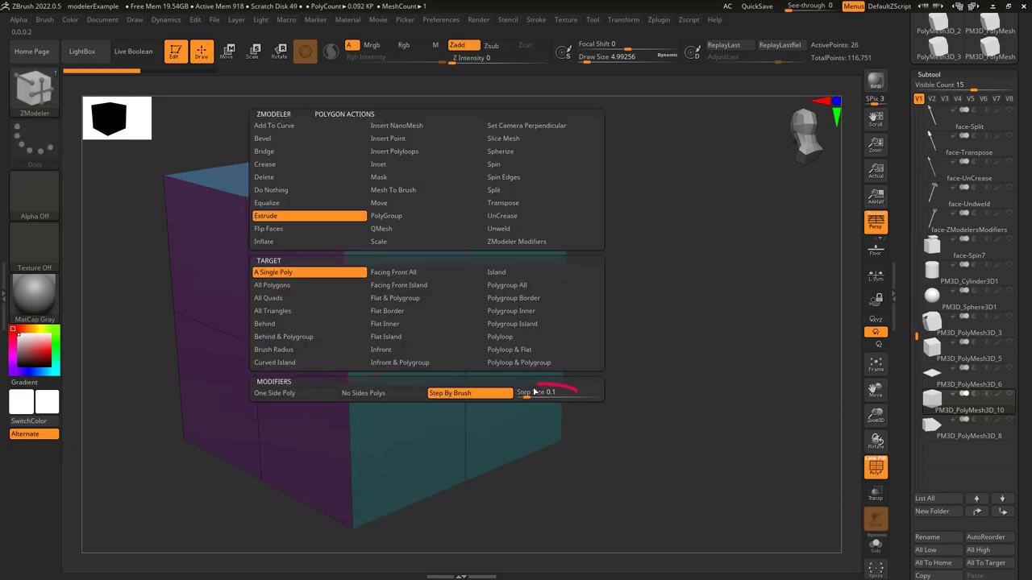
pyautogui.click(537, 392)
pyautogui.moveTo(400, 289); pyautogui.dragTo(459, 317)
pyautogui.press('space')
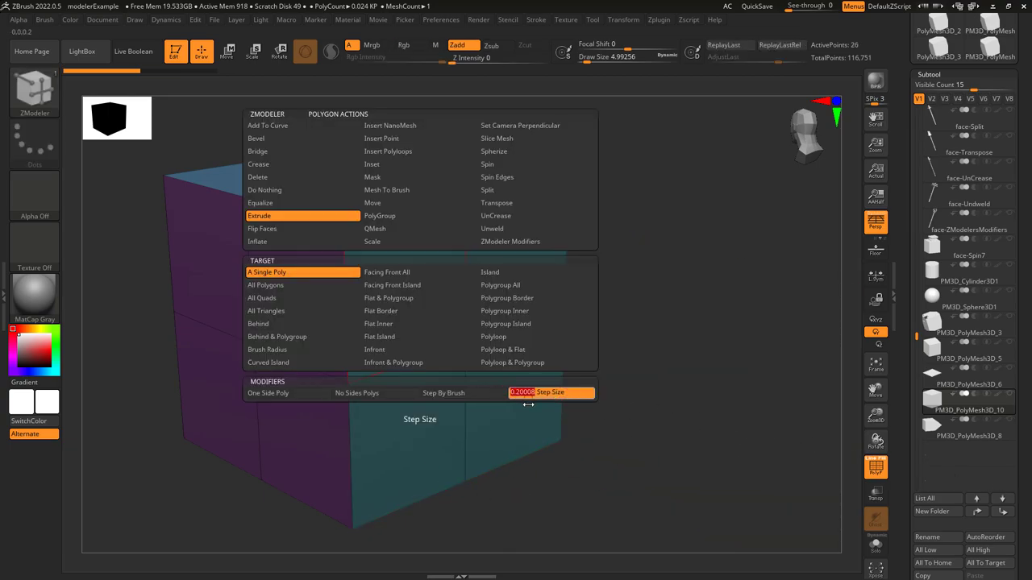
pyautogui.moveTo(395, 313); pyautogui.dragTo(822, 442)
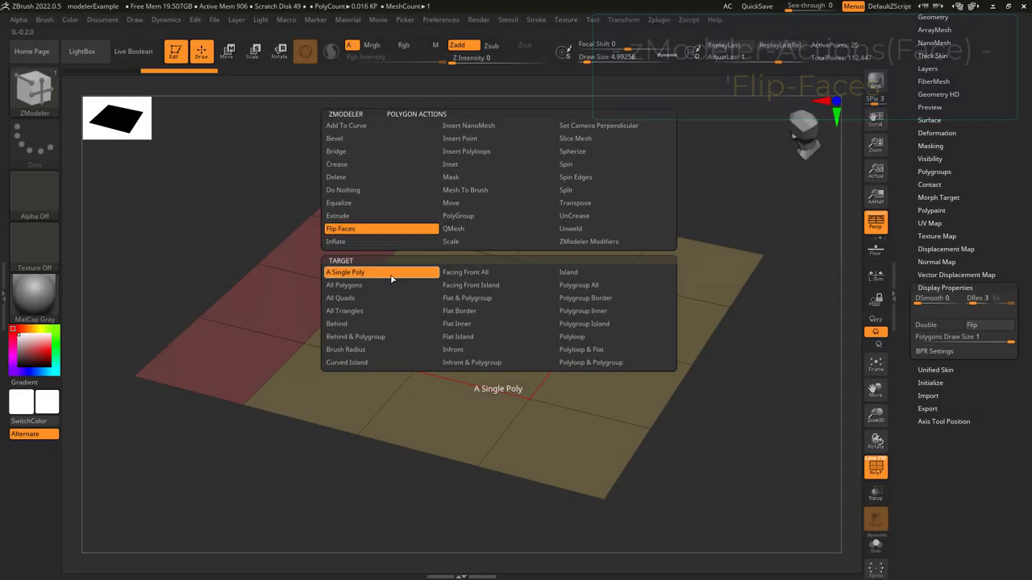
# Flip the normals of the plane's yellow polygons one at a time using Flip Faces with the A Single Poly target.
pyautogui.moveTo(603, 313); pyautogui.dragTo(639, 297)
pyautogui.click(639, 296)
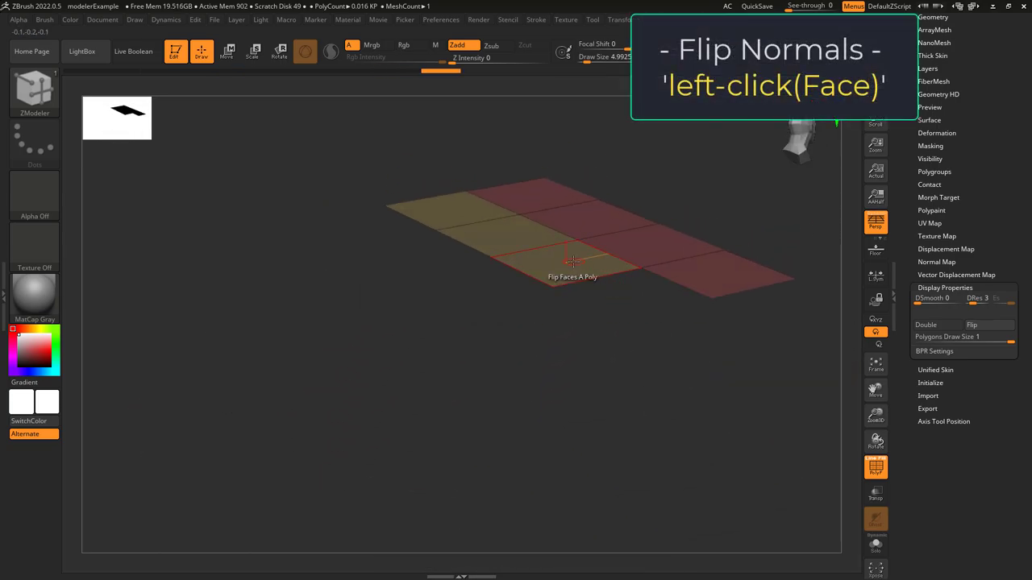
pyautogui.click(556, 268)
pyautogui.click(506, 236)
pyautogui.click(456, 223)
# Flip the plane's whole red polygroup using Flip Faces with the Polygroup Island target.
pyautogui.press('space')
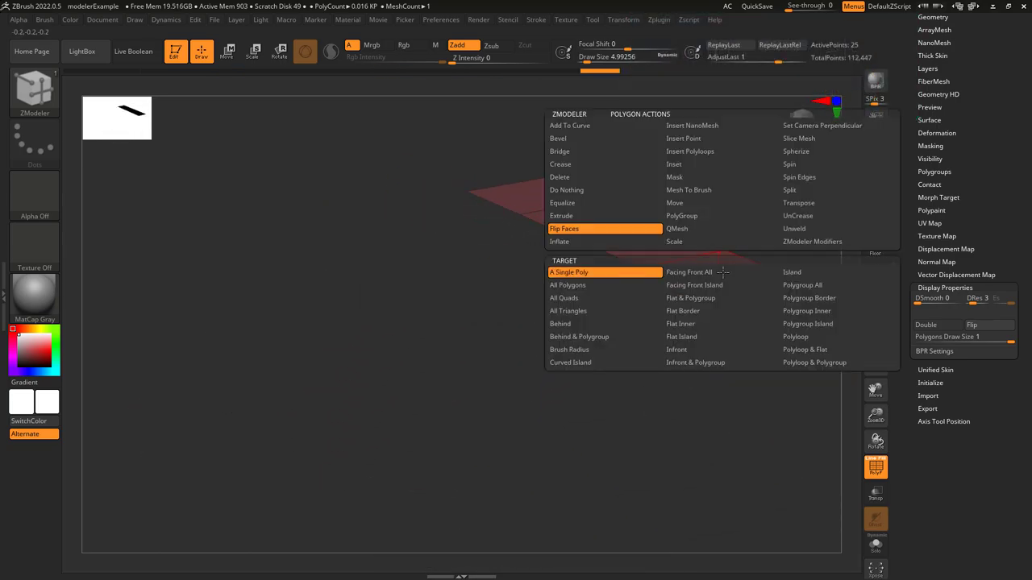
pyautogui.click(806, 323)
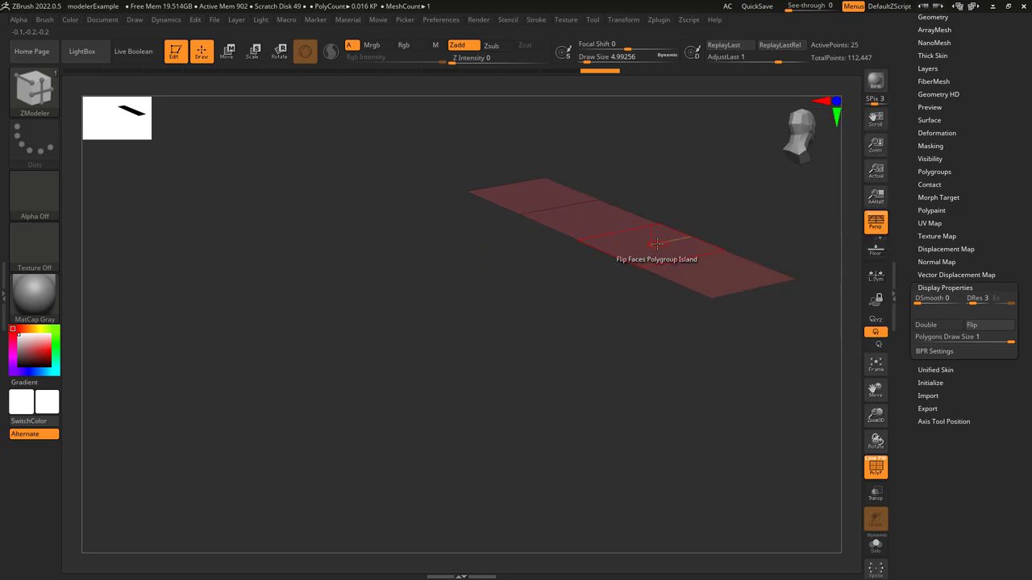
pyautogui.click(621, 260)
pyautogui.moveTo(624, 375); pyautogui.dragTo(624, 287)
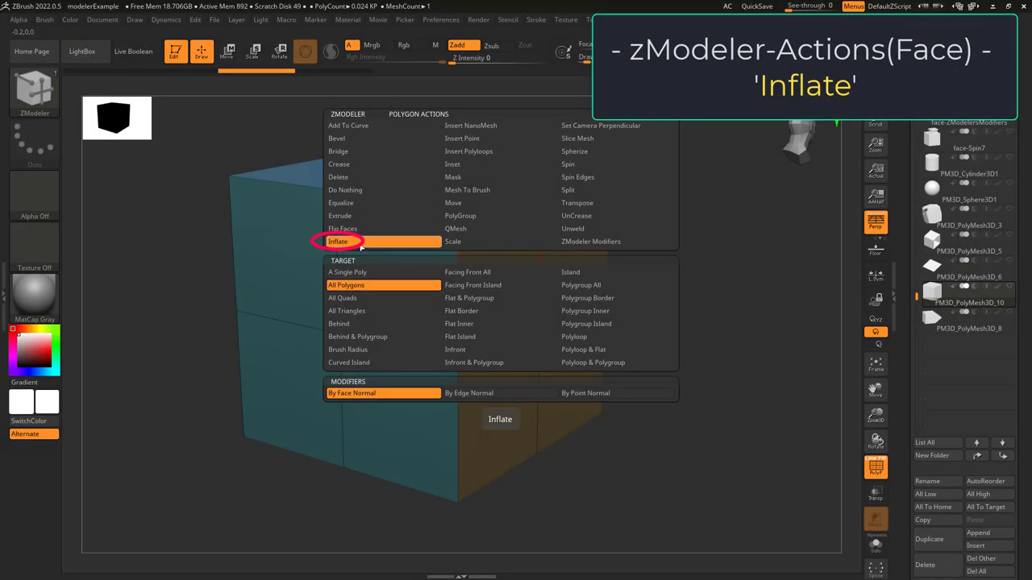
# Set the cube's polygon action to Inflate, and try the Inflat sculpting brush on the cube for comparison.
pyautogui.click(339, 242)
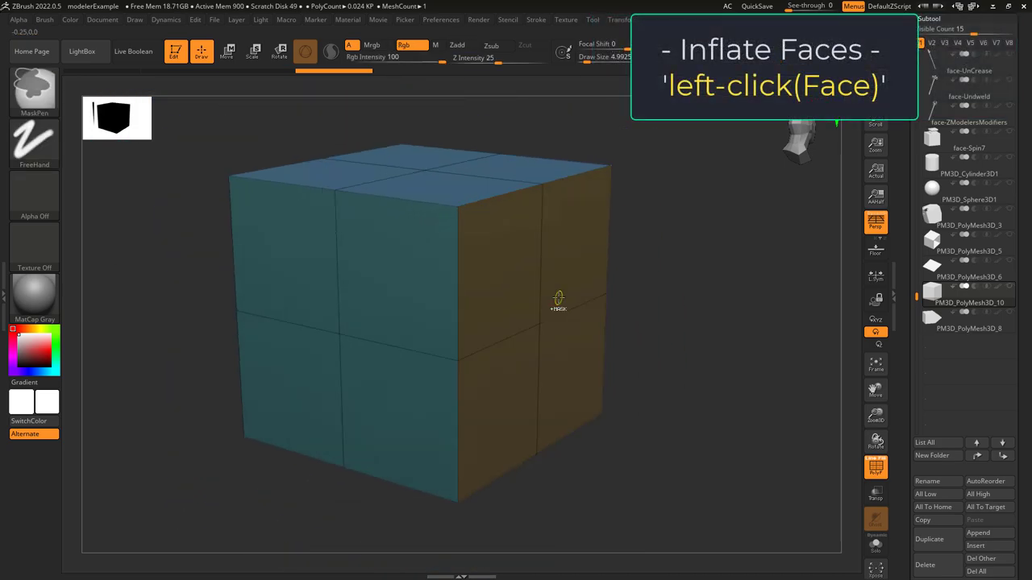
pyautogui.press('b')
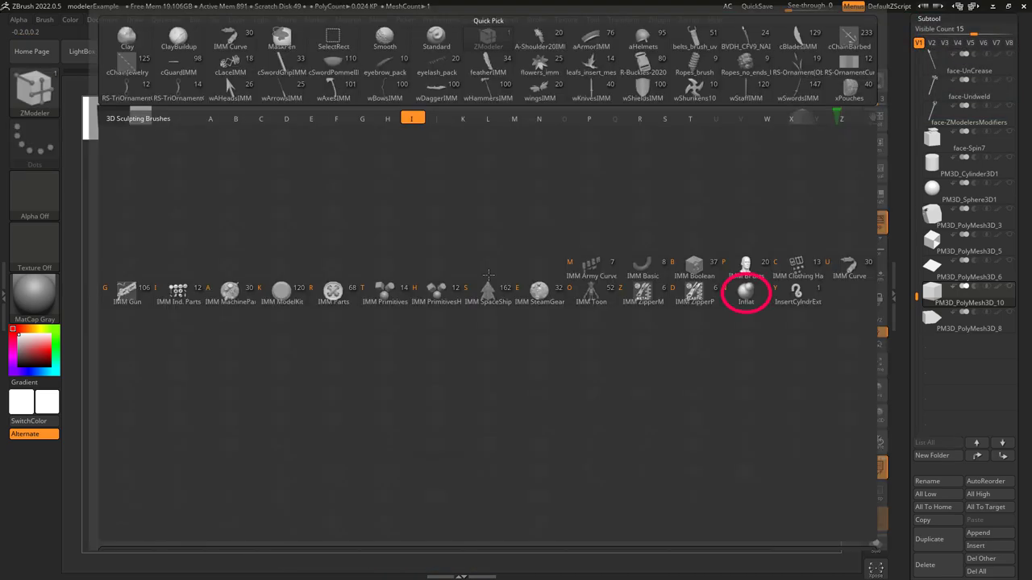
pyautogui.click(746, 294)
pyautogui.moveTo(475, 363); pyautogui.dragTo(472, 367)
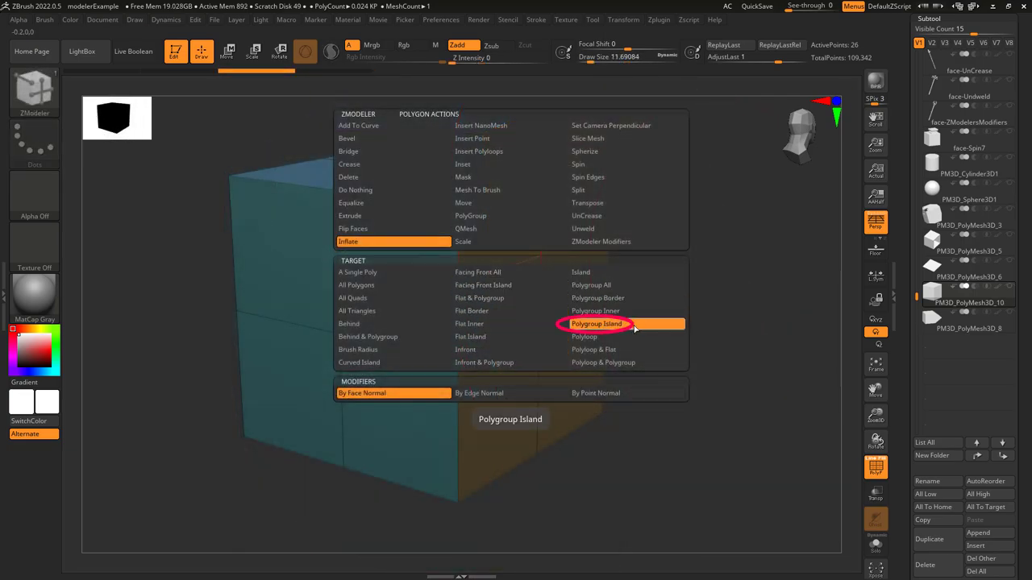
# Inflate the cube's teal, orange and blue polygroups in turn with the Polygroup Island target, undoing each inflation.
pyautogui.moveTo(346, 334); pyautogui.dragTo(295, 356)
pyautogui.hotkey('ctrl', 'z')
pyautogui.moveTo(535, 330); pyautogui.dragTo(600, 337)
pyautogui.hotkey('ctrl', 'z')
pyautogui.moveTo(411, 194); pyautogui.dragTo(546, 322)
# Inflate the orange, teal and blue polygroups with the By Face Normal modifier, undoing each inflation.
pyautogui.press('space')
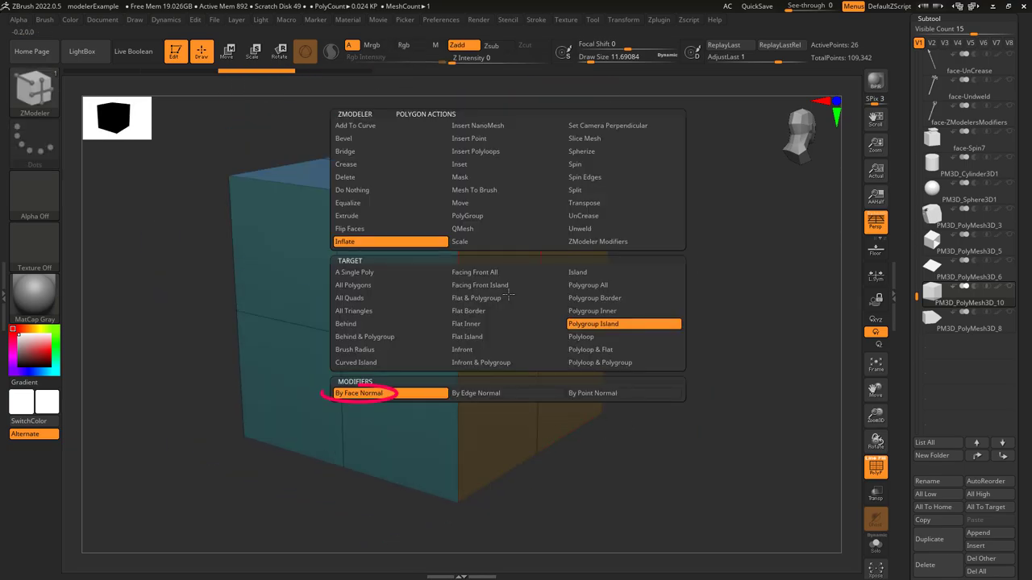
pyautogui.click(404, 394)
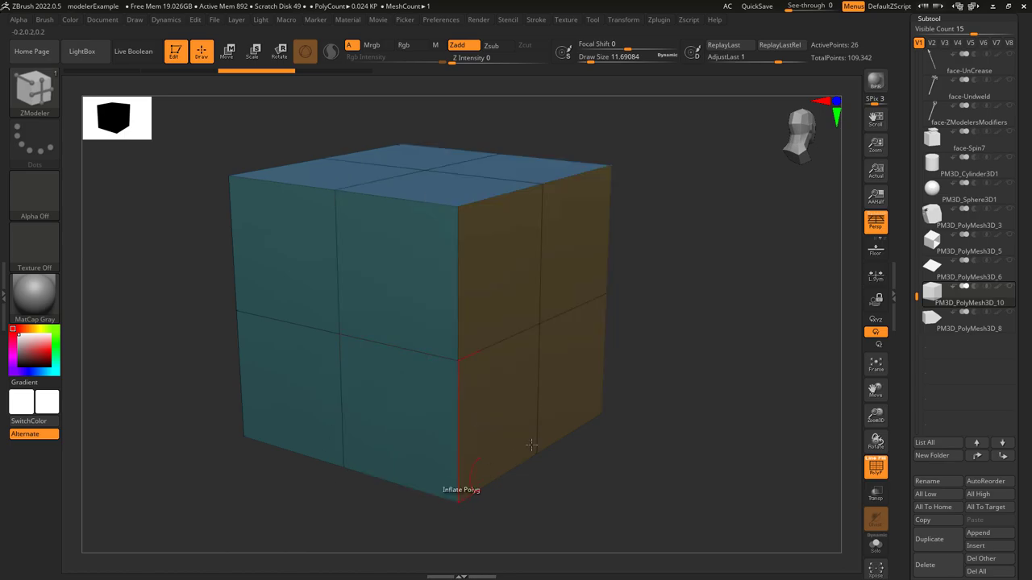
pyautogui.moveTo(489, 301); pyautogui.dragTo(621, 334)
pyautogui.hotkey('ctrl', 'z')
pyautogui.moveTo(294, 280); pyautogui.dragTo(226, 342)
pyautogui.hotkey('ctrl', 'z')
pyautogui.moveTo(441, 193); pyautogui.dragTo(472, 315)
# Inflate the cube's orange polygroup with the By Edge Normal modifier and undo it.
pyautogui.press('space')
pyautogui.click(487, 394)
pyautogui.moveTo(487, 288); pyautogui.dragTo(382, 288)
pyautogui.hotkey('ctrl', 'z')
# Inflate the cube's orange polygroup with the By Point Normal modifier.
pyautogui.press('space')
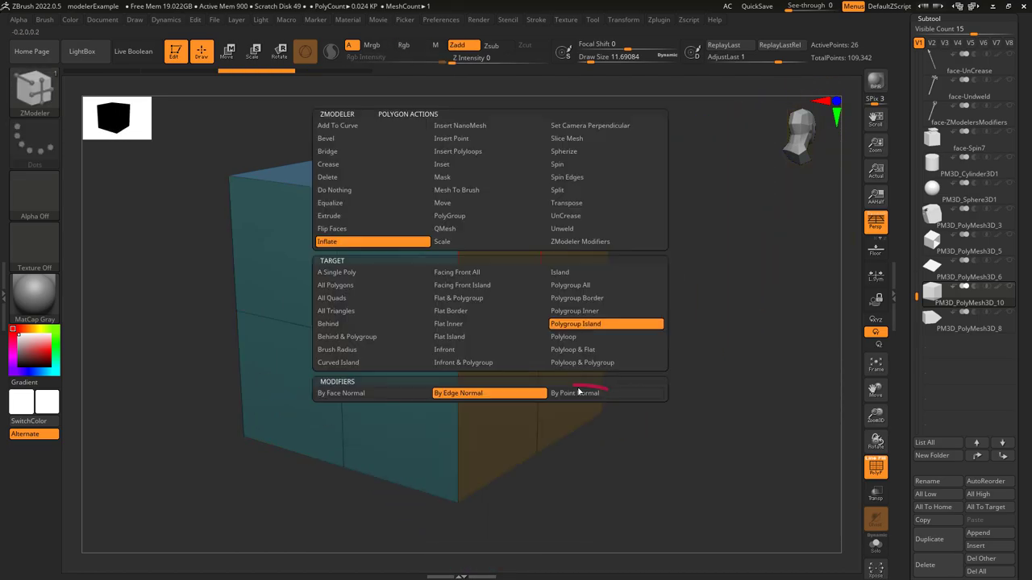
pyautogui.click(570, 393)
pyautogui.moveTo(492, 307); pyautogui.dragTo(451, 323)
pyautogui.press('space')
pyautogui.click(528, 398)
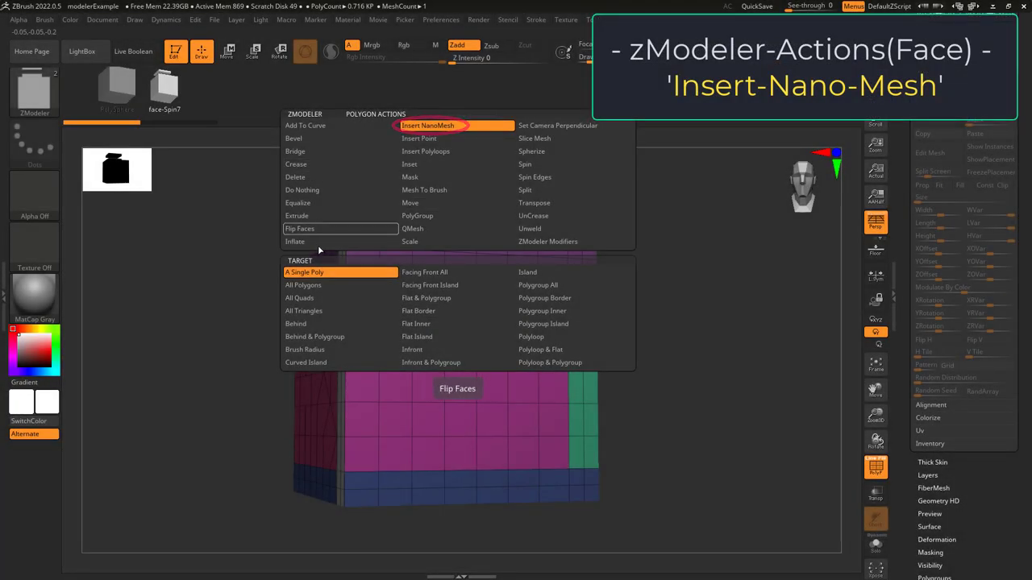
# Try Insert NanoMesh on one pink polygon of the bottle-shaped mesh with the A Single Poly target.
pyautogui.click(316, 273)
pyautogui.moveTo(446, 352); pyautogui.dragTo(411, 418)
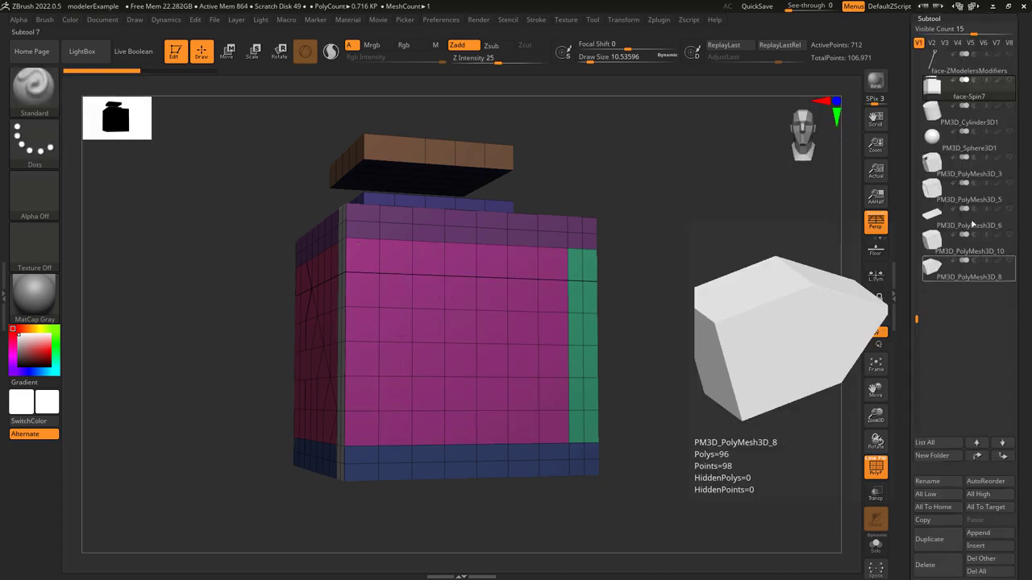
# Add the face-Spin7 mesh to the ZModeler brush using Mesh To Brush with All Polygons and Align To Mesh Orientation.
pyautogui.moveTo(935, 87)
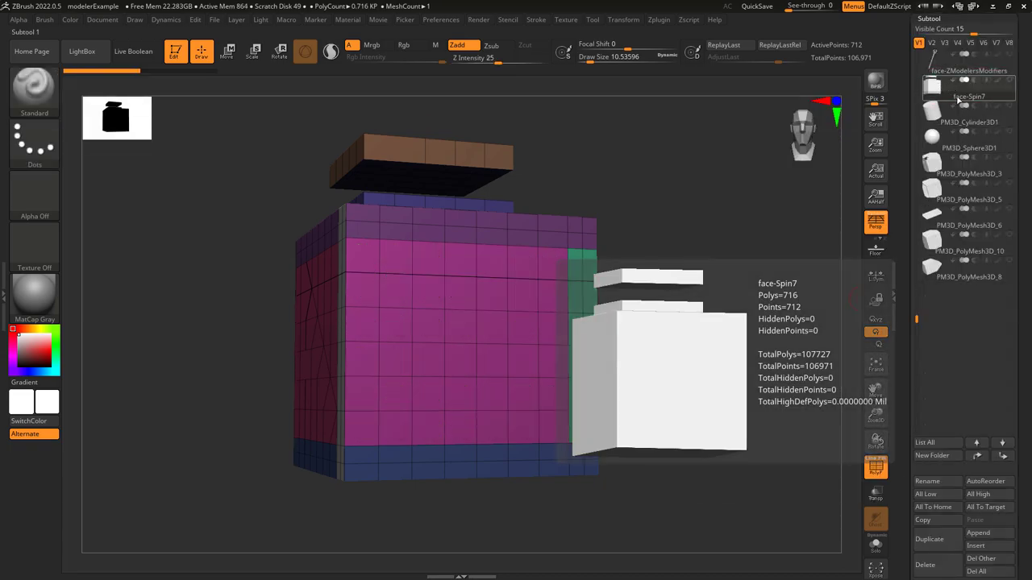
pyautogui.keyDown('shift'); pyautogui.moveTo(645, 284); pyautogui.dragTo(621, 300, button='right'); pyautogui.keyUp('shift')
pyautogui.moveTo(500, 318)
pyautogui.keyDown('ctrl'); pyautogui.mouseDown(button='right')
pyautogui.moveTo(493, 345)
pyautogui.moveTo(519, 341)
pyautogui.mouseUp(button='right'); pyautogui.keyUp('ctrl')
pyautogui.press('b')
pyautogui.press('z')
pyautogui.press('m')
pyautogui.rightClick(520, 376)
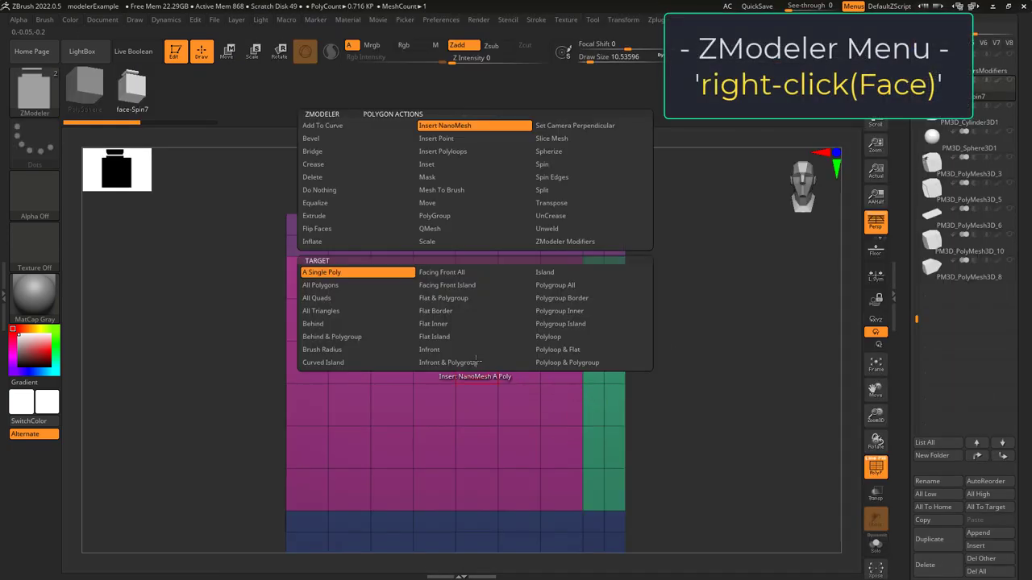
pyautogui.click(453, 192)
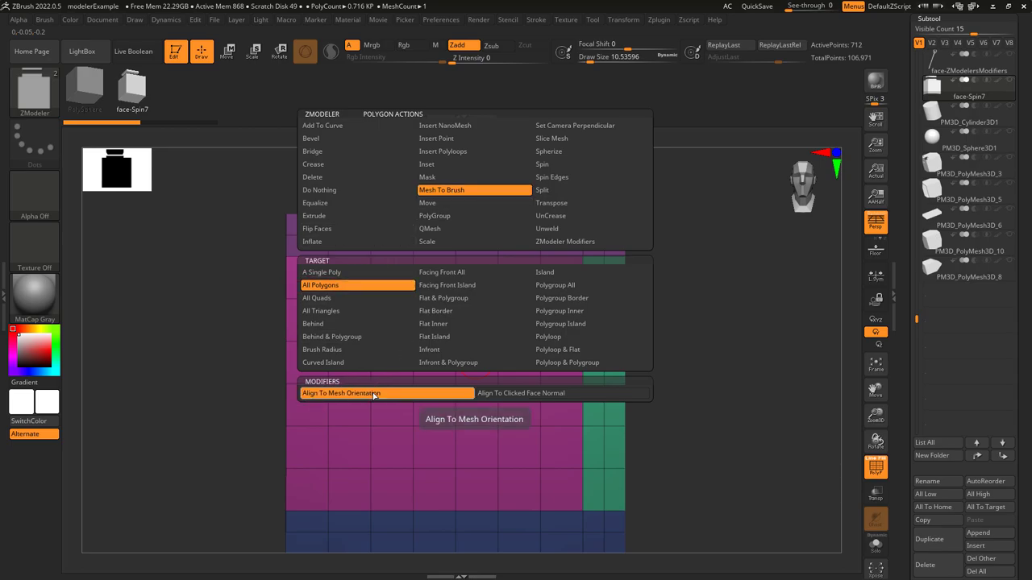
pyautogui.click(435, 361)
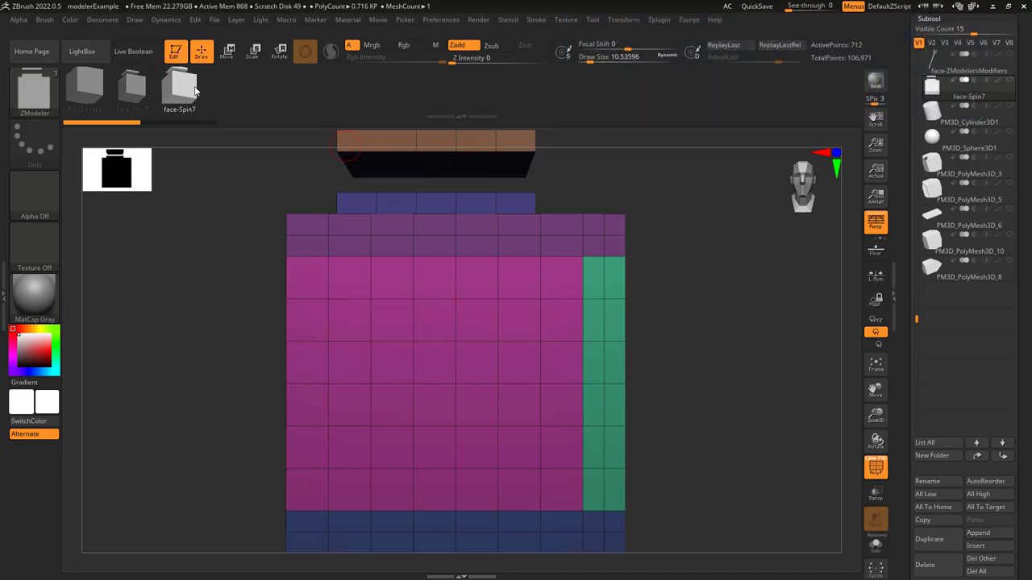
# Set the polygon action to Insert NanoMesh with A Single Poly and try inserting instances on individual pink polygons.
pyautogui.press('space')
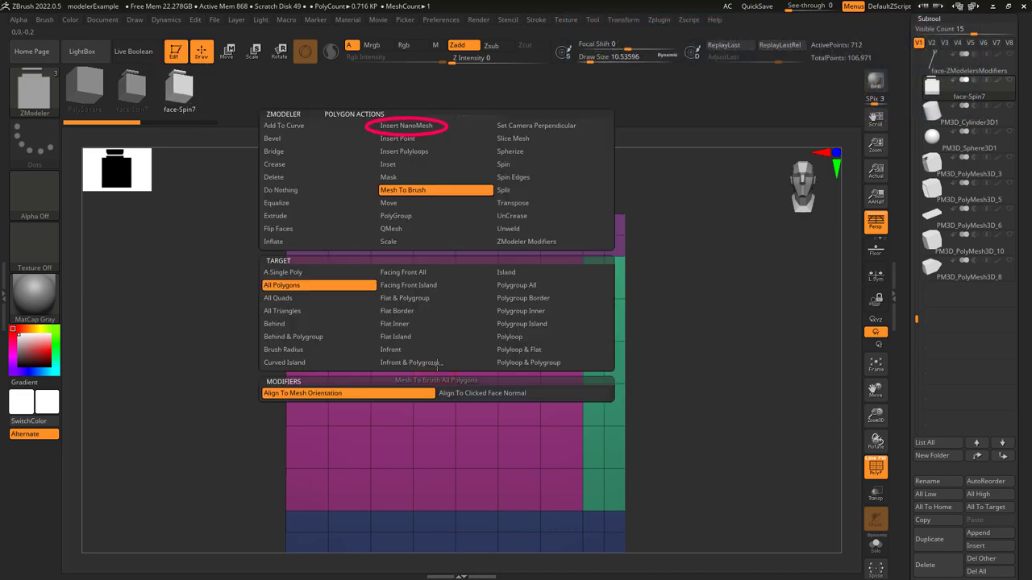
pyautogui.click(422, 126)
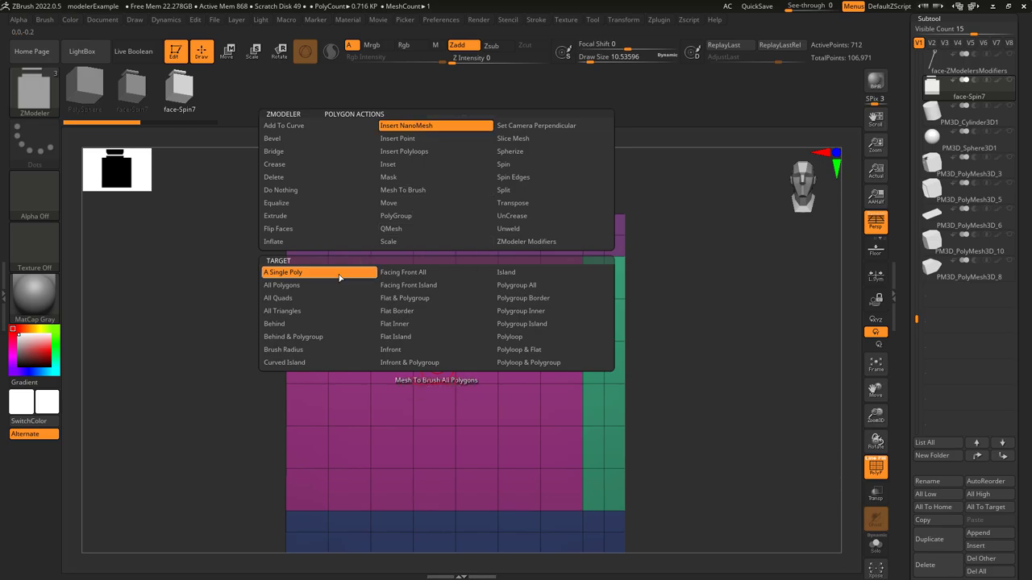
pyautogui.moveTo(208, 339); pyautogui.dragTo(246, 278)
pyautogui.moveTo(449, 294); pyautogui.dragTo(363, 421)
pyautogui.hotkey('ctrl', 'z')
pyautogui.moveTo(566, 342); pyautogui.dragTo(519, 452)
pyautogui.keyDown('shift'); pyautogui.moveTo(568, 342); pyautogui.dragTo(422, 410); pyautogui.keyUp('shift')
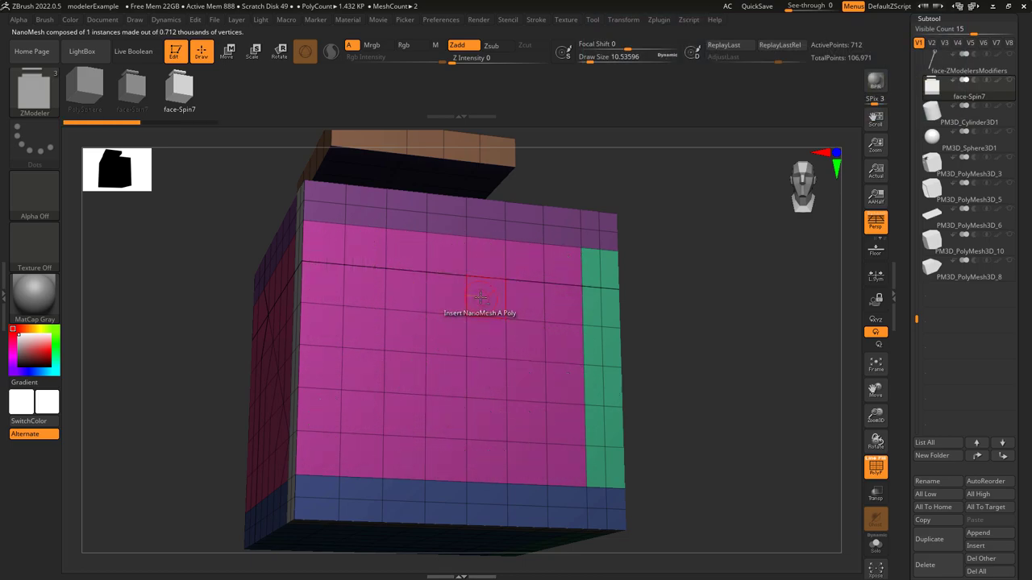
# Mark pink polygons as NanoMesh positions and insert instances across the mesh's pink polygroup.
pyautogui.click(478, 298)
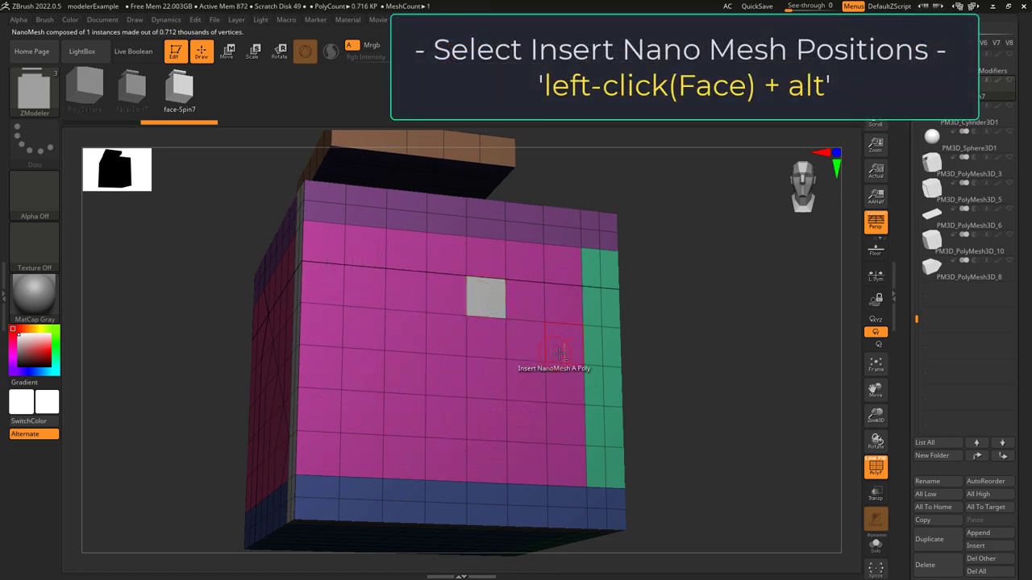
pyautogui.keyDown('alt'); pyautogui.click(446, 422); pyautogui.keyUp('alt')
pyautogui.keyDown('alt'); pyautogui.click(534, 460); pyautogui.keyUp('alt')
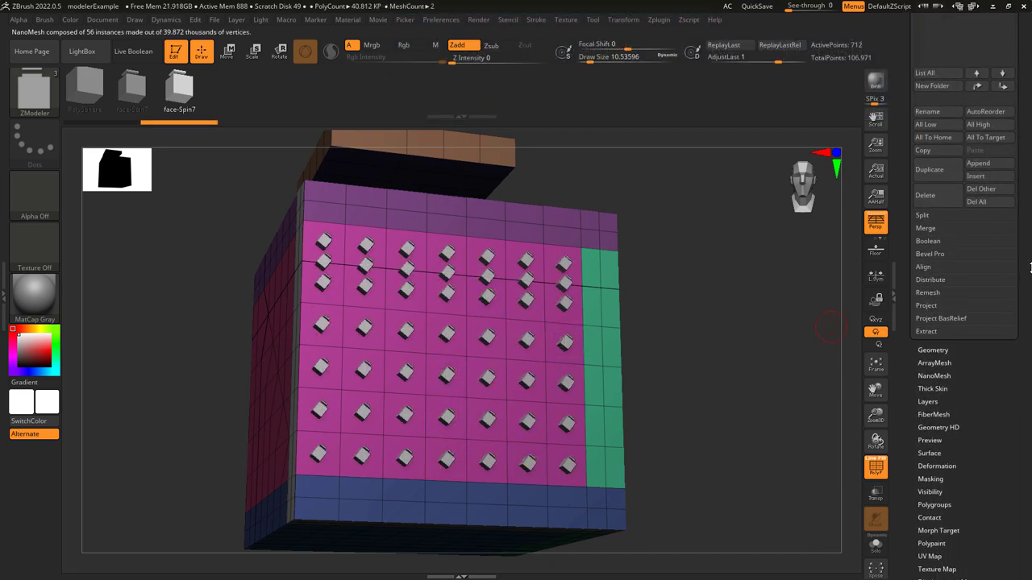
# Open the NanoMesh settings, set ZRotation to -180 and try out the Size and Width values.
pyautogui.scroll(-1, 1030, 252)
pyautogui.click(934, 244)
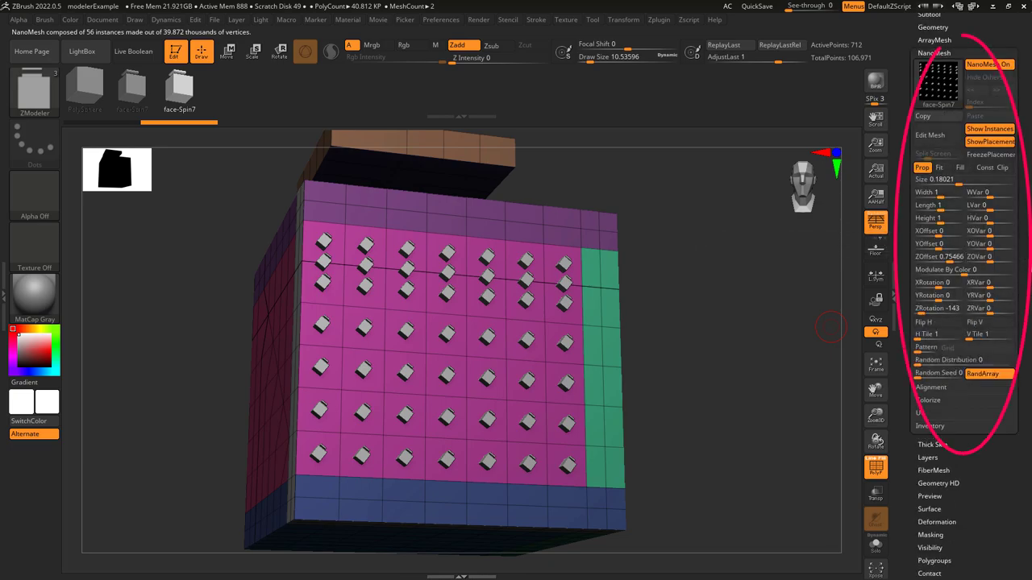
pyautogui.scroll(-1, 1030, 239)
pyautogui.moveTo(958, 153); pyautogui.dragTo(959, 155)
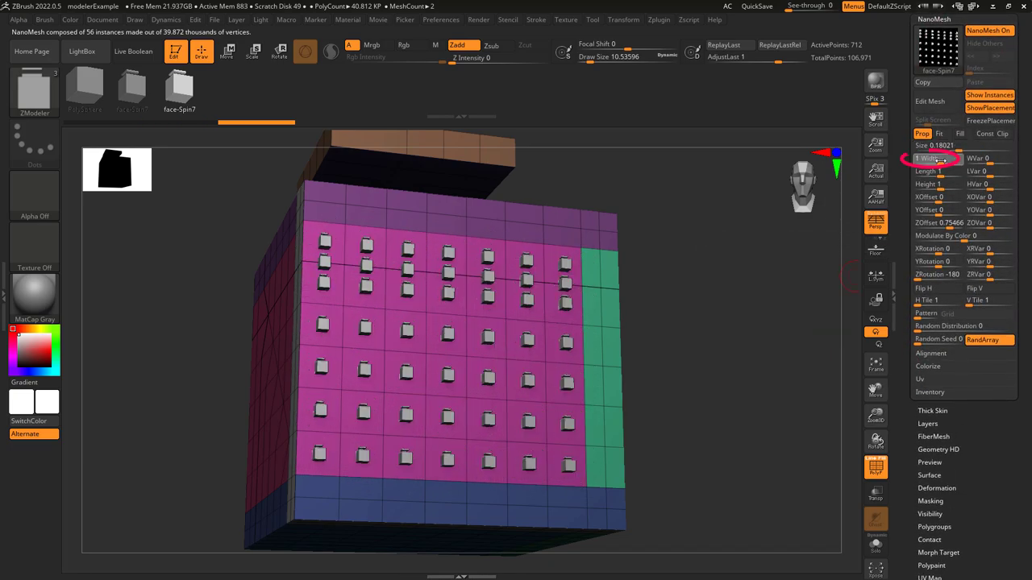
pyautogui.moveTo(941, 163); pyautogui.dragTo(1010, 171)
# Try out the NanoMesh length and height settings, including LVar -79, Height 3.28035 and HVar 29.
pyautogui.moveTo(941, 175); pyautogui.dragTo(944, 176)
pyautogui.moveTo(990, 176); pyautogui.dragTo(1007, 177)
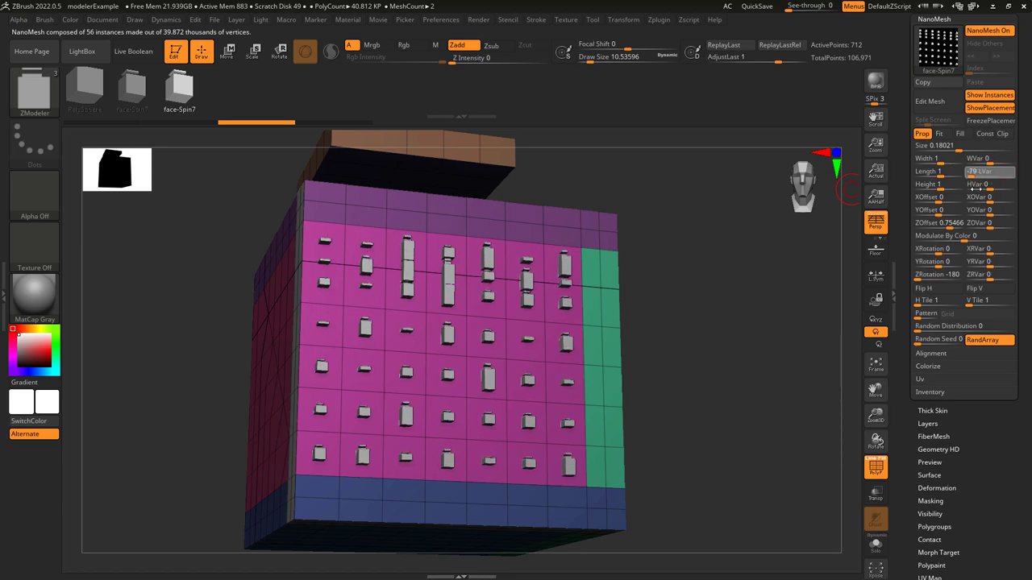
pyautogui.moveTo(940, 189); pyautogui.dragTo(1002, 189)
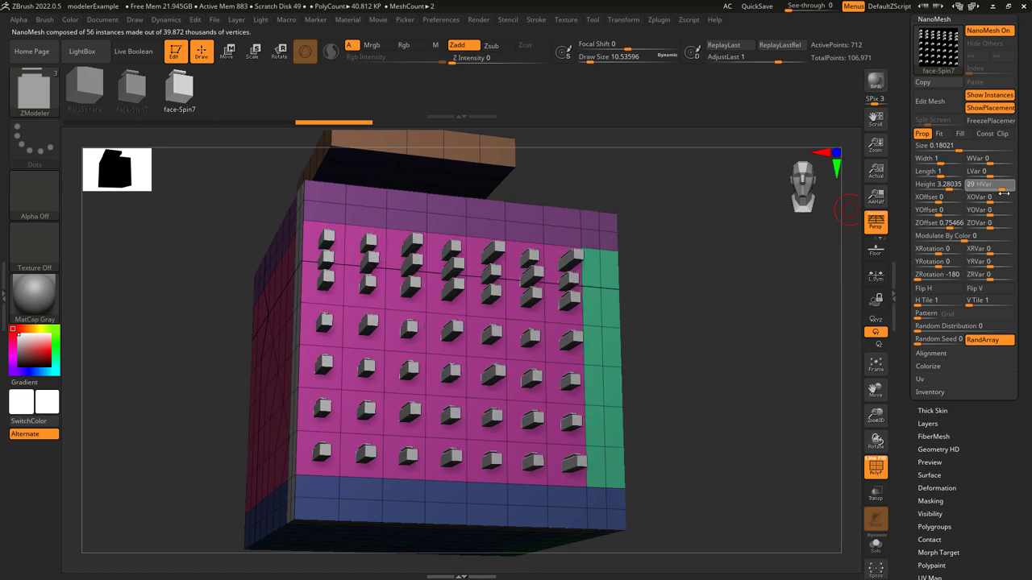
# Set the NanoMesh XOffset to 1.7183 and its variation XOVar to -32.
pyautogui.moveTo(940, 200); pyautogui.dragTo(1020, 204)
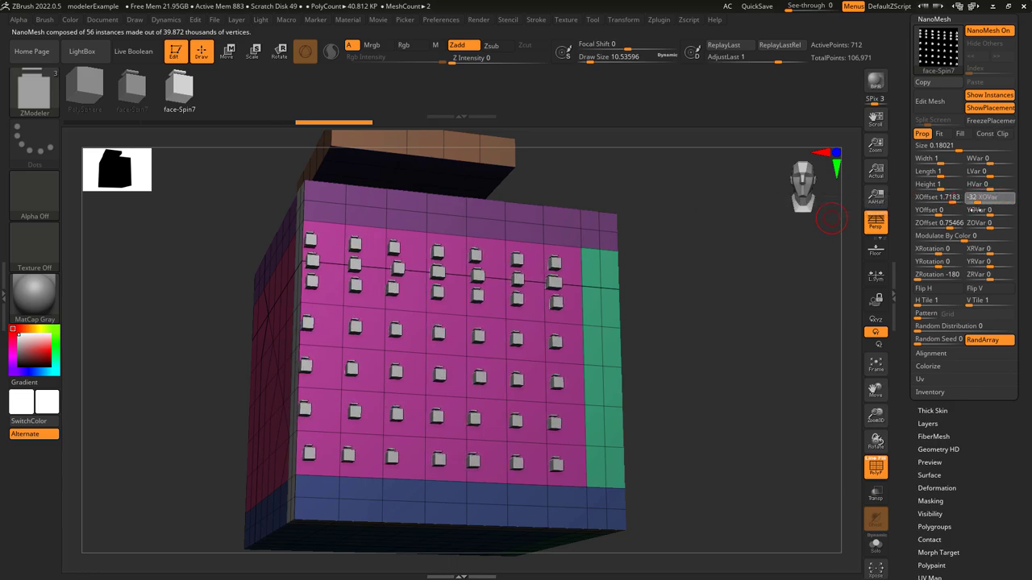
# Undo the X offset changes, and try YOffset 3.22225 with YOVar 29 on the NanoMesh instances before undoing them.
pyautogui.hotkey('ctrl', 'z')
pyautogui.hotkey('ctrl', 'z')
pyautogui.moveTo(928, 210); pyautogui.dragTo(945, 211)
pyautogui.moveTo(990, 211); pyautogui.dragTo(1002, 215)
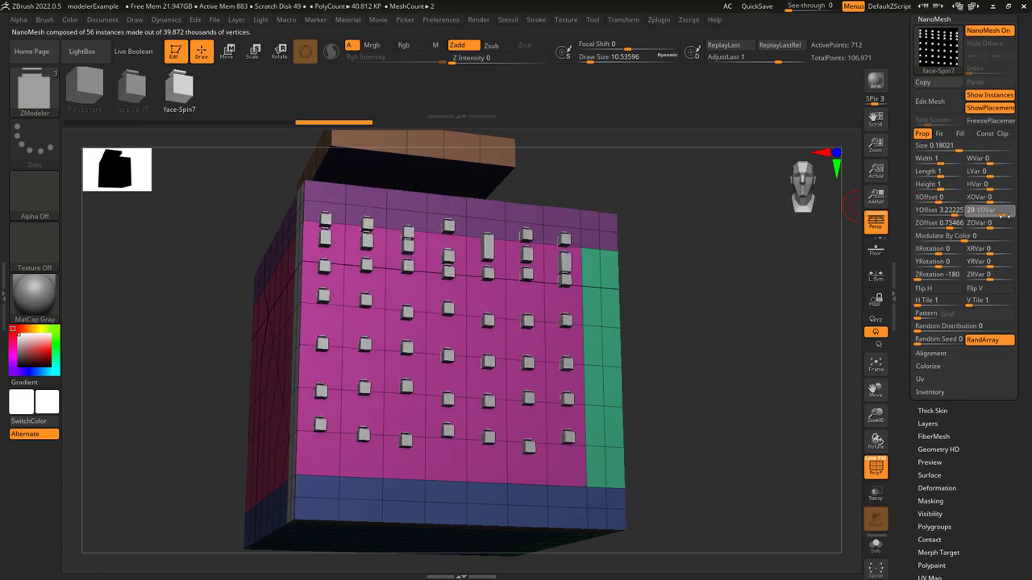
pyautogui.hotkey('ctrl', 'z')
pyautogui.hotkey('ctrl', 'z')
# Try a larger ZOffset with ZOVar 100 and a Modulate By Color of 25, undoing each test.
pyautogui.moveTo(929, 224); pyautogui.dragTo(953, 226)
pyautogui.moveTo(989, 224); pyautogui.dragTo(1024, 230)
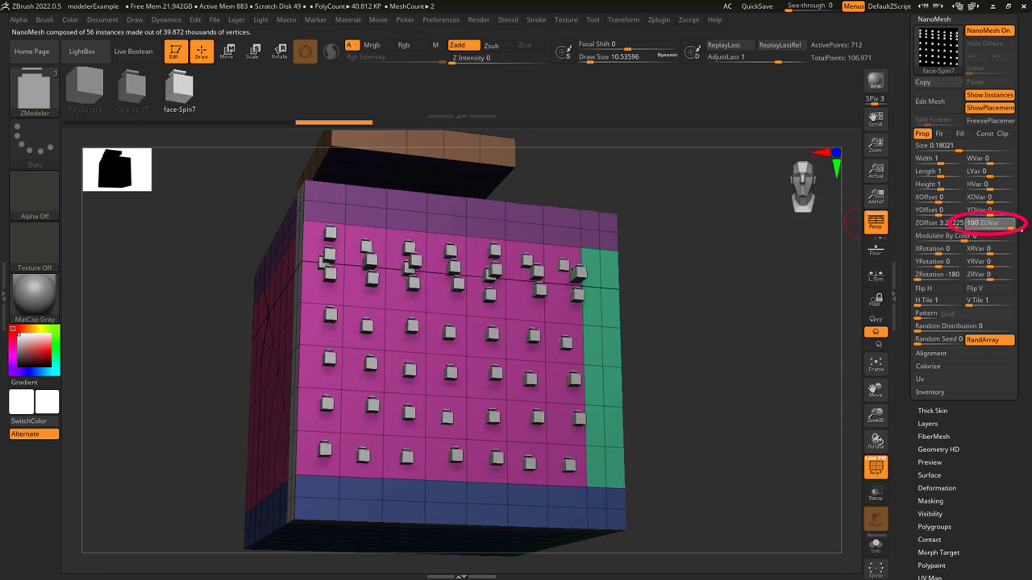
pyautogui.hotkey('ctrl', 'z')
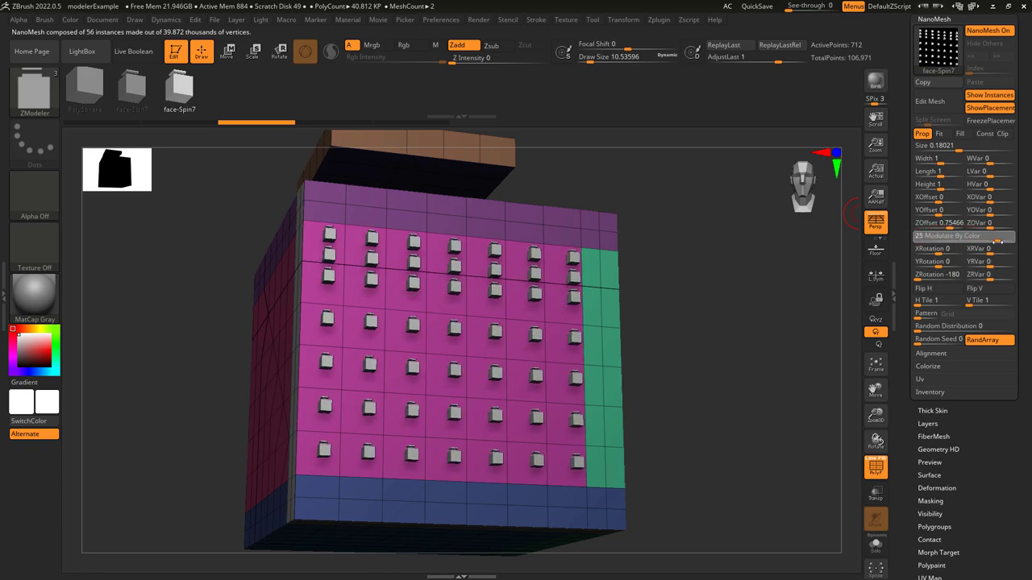
pyautogui.hotkey('ctrl', 'z')
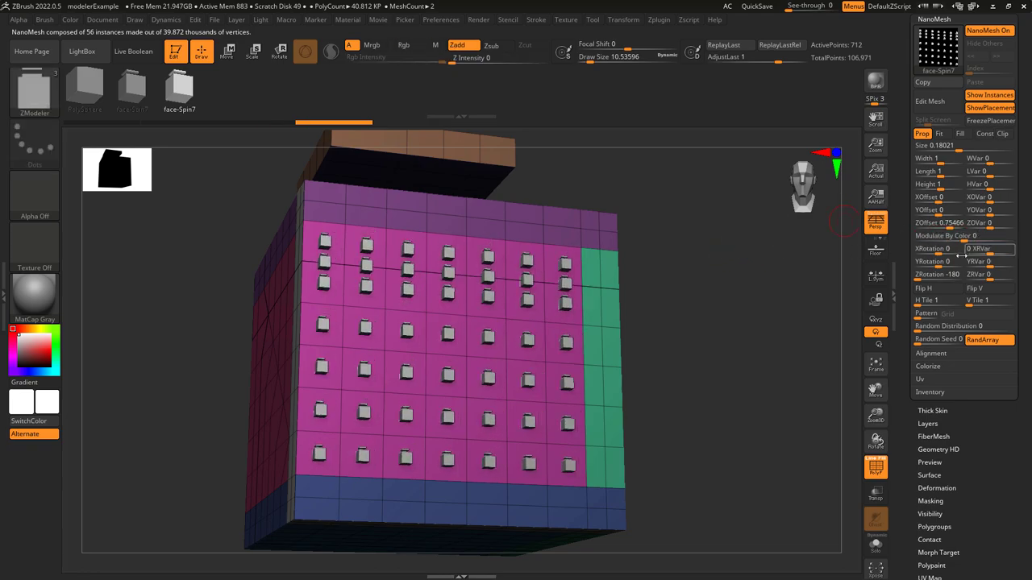
# Try out the NanoMesh X, Y and Z rotation settings, including YRVar 100, and the vertical flip.
pyautogui.moveTo(935, 249)
pyautogui.mouseDown()
pyautogui.moveTo(956, 252)
pyautogui.moveTo(919, 249)
pyautogui.mouseUp()
pyautogui.moveTo(972, 250); pyautogui.dragTo(1009, 255)
pyautogui.hotkey('ctrl', 'z')
pyautogui.hotkey('ctrl', 'z')
pyautogui.moveTo(942, 263)
pyautogui.mouseDown()
pyautogui.moveTo(953, 267)
pyautogui.moveTo(937, 271)
pyautogui.mouseUp()
pyautogui.moveTo(971, 263); pyautogui.dragTo(1001, 264)
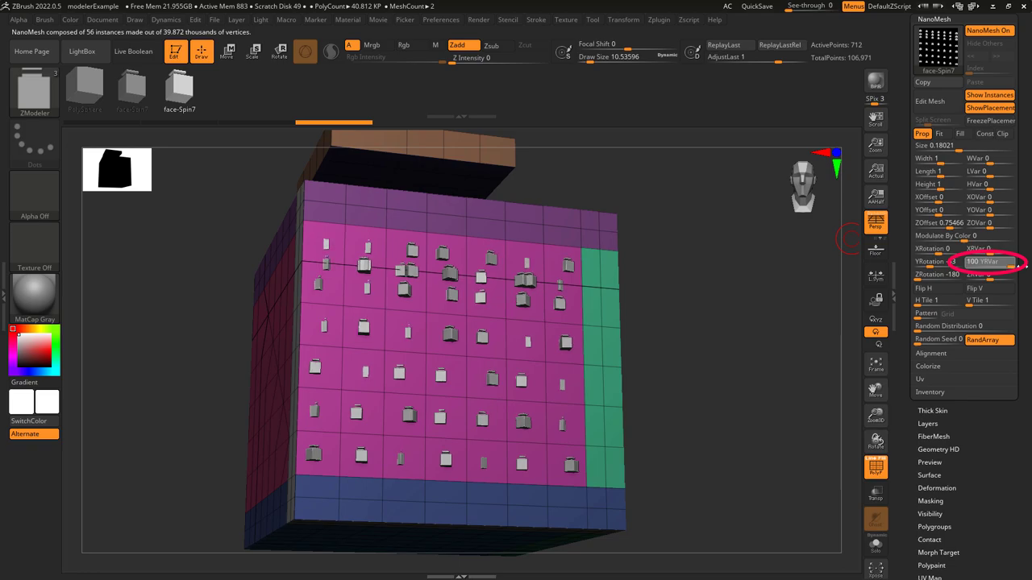
pyautogui.moveTo(920, 280); pyautogui.dragTo(1024, 283)
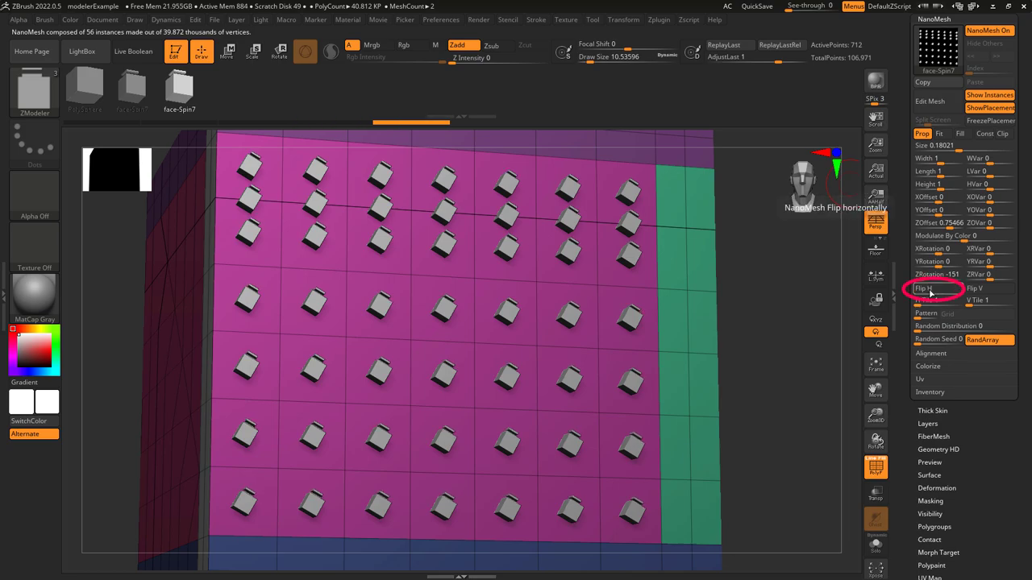
pyautogui.click(989, 289)
# Tile the NanoMesh instances with H Tile 4 and V Tile 3, and scatter them with Random Distribution 21.86144 and a changed Random Seed.
pyautogui.moveTo(917, 302); pyautogui.dragTo(919, 307)
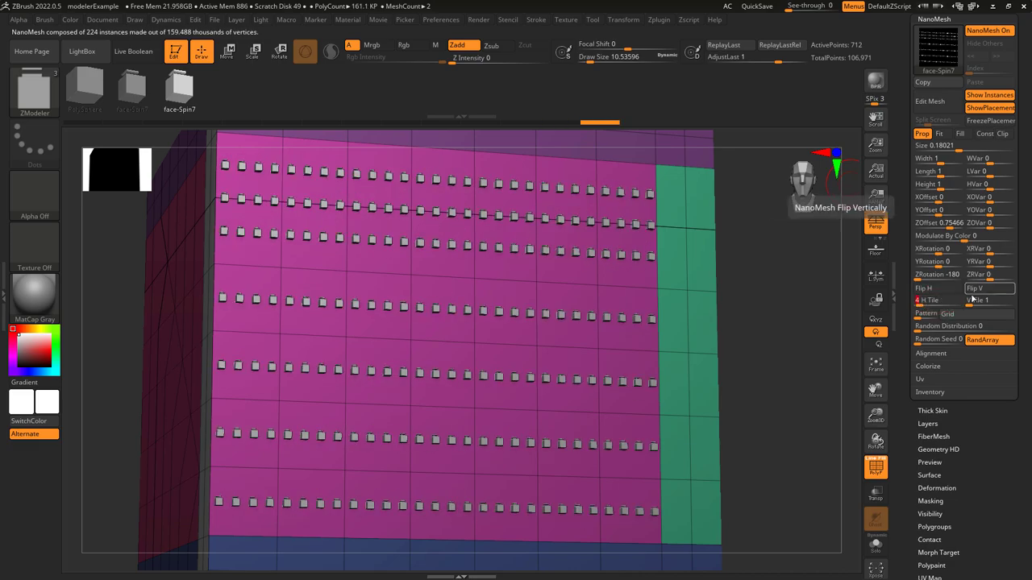
pyautogui.moveTo(970, 304); pyautogui.dragTo(971, 305)
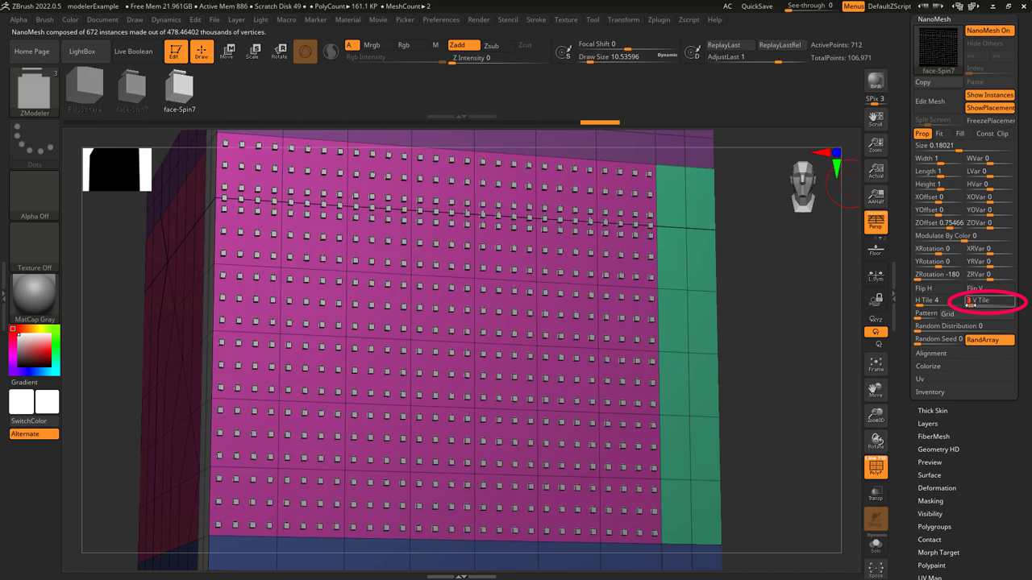
pyautogui.moveTo(916, 316); pyautogui.dragTo(973, 337)
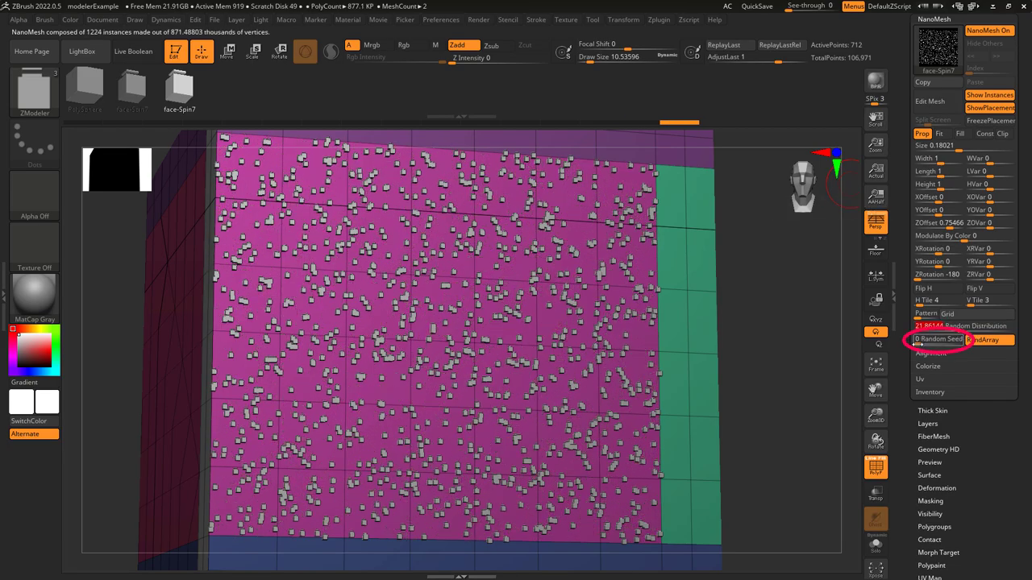
pyautogui.moveTo(918, 344); pyautogui.dragTo(930, 343)
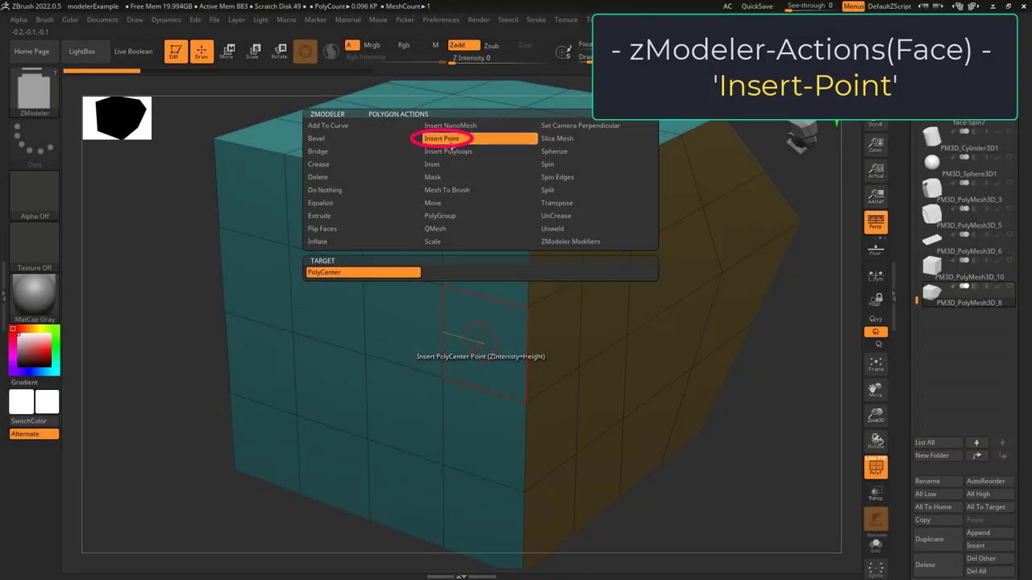
# Insert center points into five separate polygons on the teal front face with the Insert Point action.
pyautogui.click(480, 250)
pyautogui.click(395, 324)
pyautogui.click(332, 386)
pyautogui.click(400, 401)
pyautogui.click(477, 414)
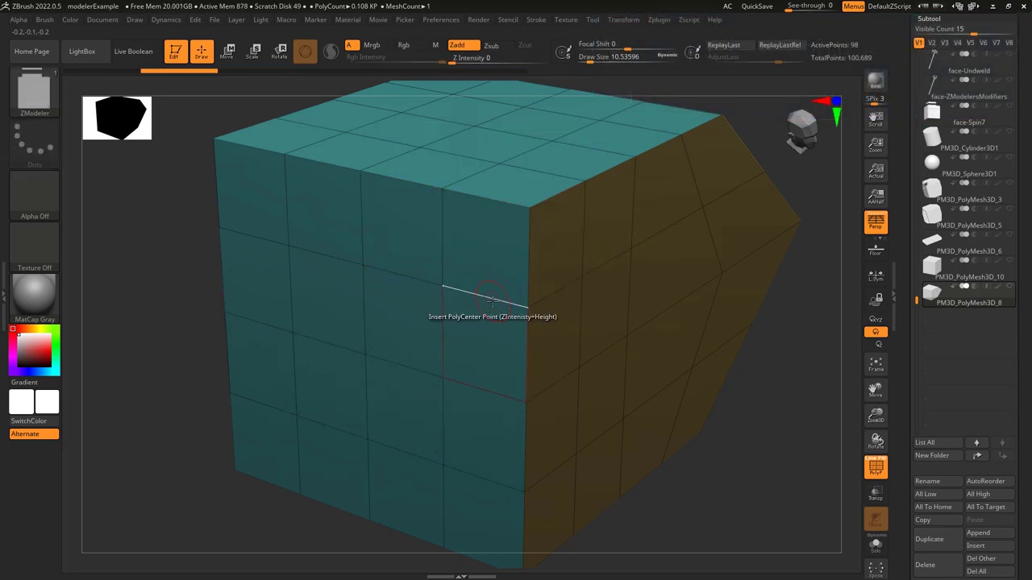
# Mark scattered polygons on the teal front face and insert center points into all of them at once.
pyautogui.keyDown('alt'); pyautogui.click(485, 248); pyautogui.keyUp('alt')
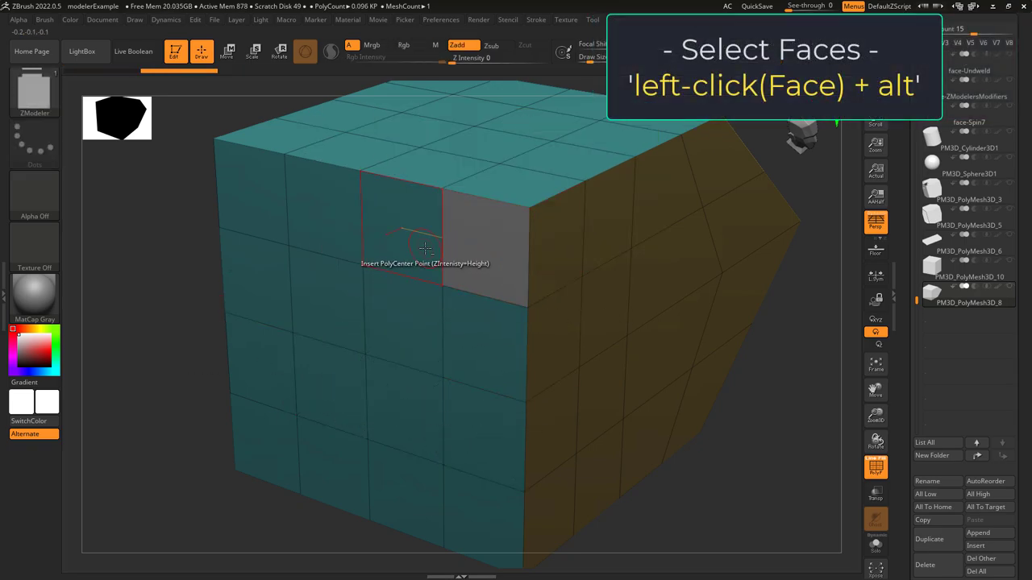
pyautogui.keyDown('alt'); pyautogui.click(401, 222); pyautogui.keyUp('alt')
pyautogui.keyDown('alt'); pyautogui.click(327, 300); pyautogui.keyUp('alt')
pyautogui.keyDown('alt'); pyautogui.click(404, 407); pyautogui.keyUp('alt')
pyautogui.keyDown('alt'); pyautogui.click(455, 427); pyautogui.keyUp('alt')
pyautogui.keyDown('alt'); pyautogui.click(407, 504); pyautogui.keyUp('alt')
pyautogui.keyDown('alt'); pyautogui.click(484, 516); pyautogui.keyUp('alt')
pyautogui.keyDown('alt'); pyautogui.click(335, 468); pyautogui.keyUp('alt')
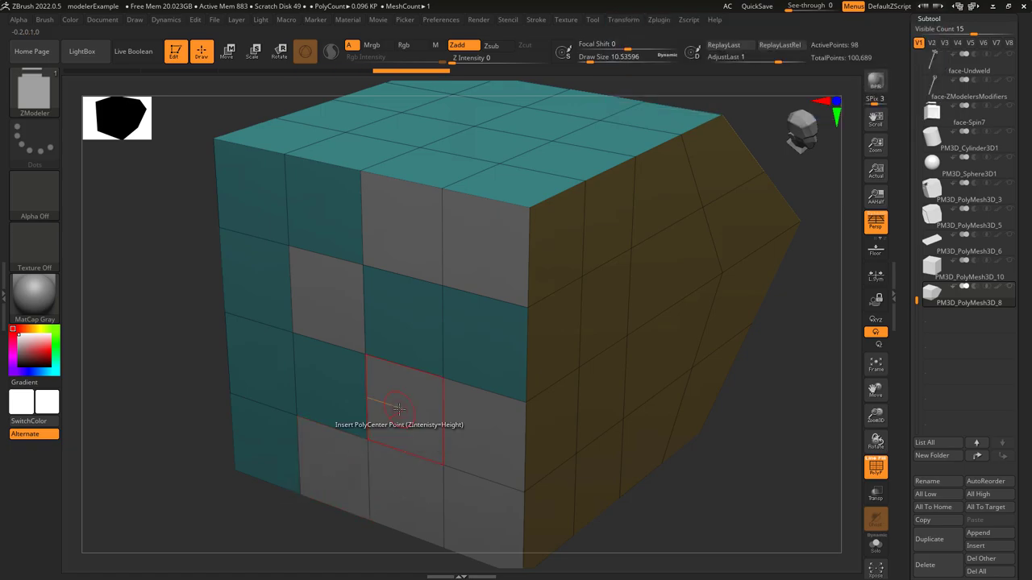
pyautogui.click(398, 410)
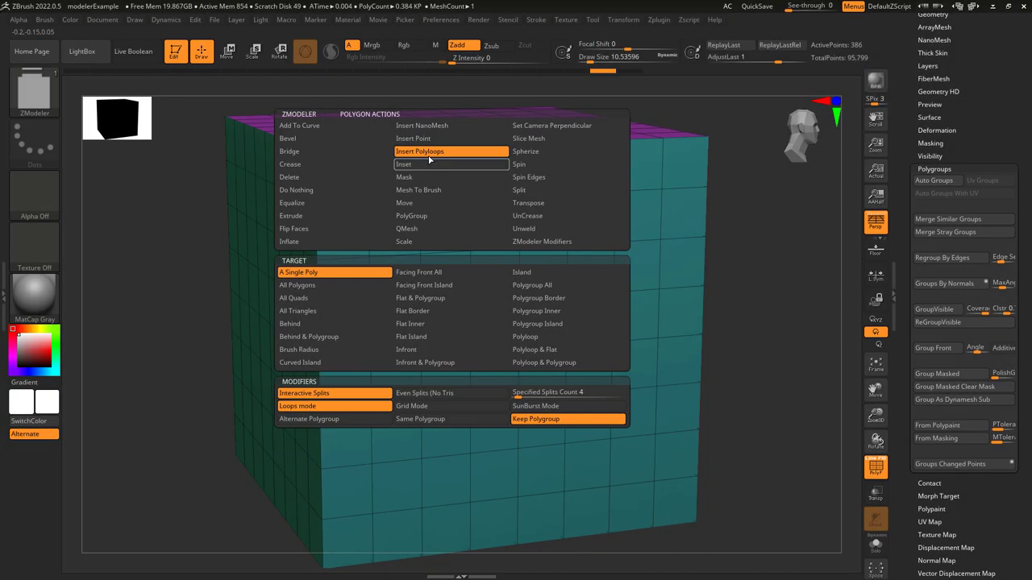
# Set Insert Polyloops to Alternate Polygroup, test it on the cube's front face and undo the test.
pyautogui.click(566, 343)
pyautogui.click(310, 419)
pyautogui.moveTo(342, 179); pyautogui.dragTo(361, 191)
pyautogui.hotkey('ctrl', 'z')
# Target A Single Poly, insert interactive polyloops in the upper front face and change the new loops' polygroup color.
pyautogui.click(208, 274)
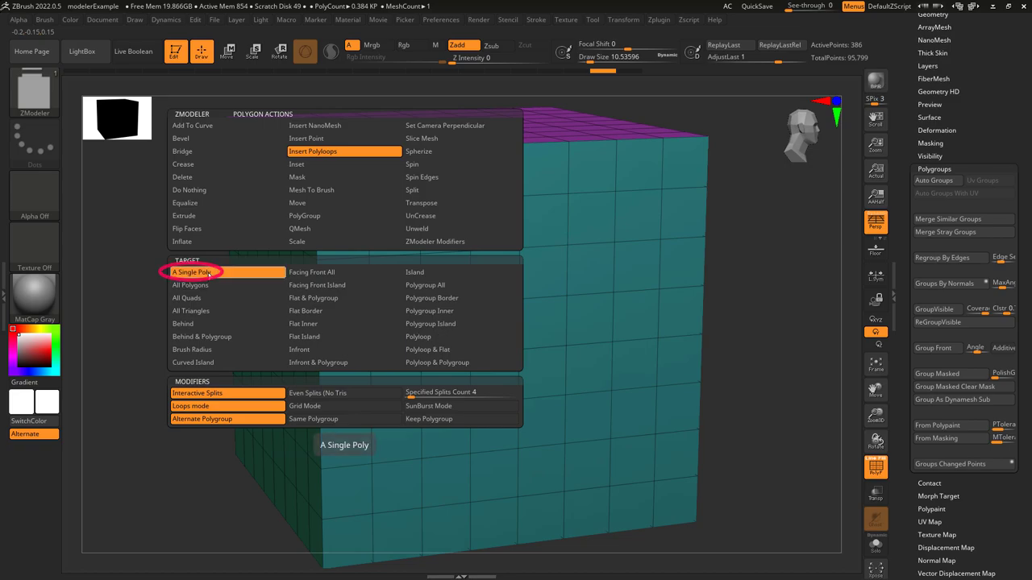
pyautogui.click(191, 271)
pyautogui.moveTo(445, 191); pyautogui.dragTo(516, 176)
pyautogui.moveTo(485, 237); pyautogui.dragTo(448, 141)
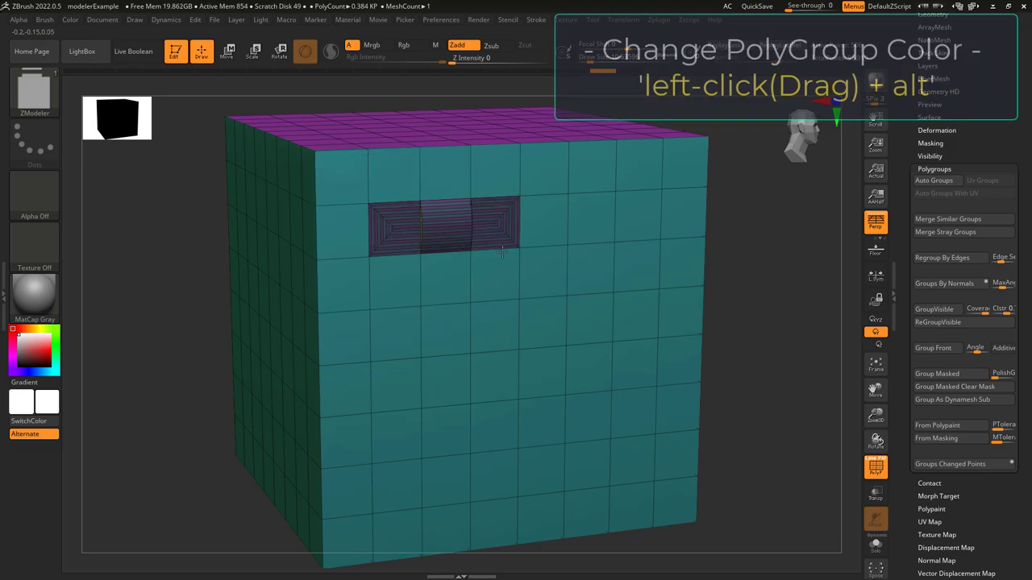
pyautogui.keyDown('alt'); pyautogui.click(500, 253); pyautogui.keyUp('alt')
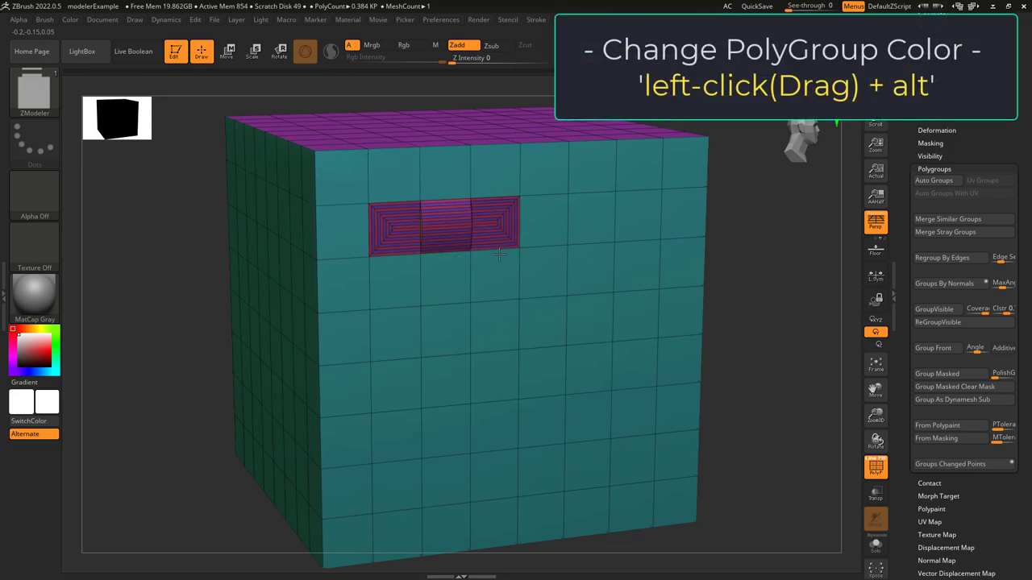
# Insert polyloops in an upper strip of the front face with Interactive Splits and in a middle strip with Even Splits (No Tris).
pyautogui.press('space')
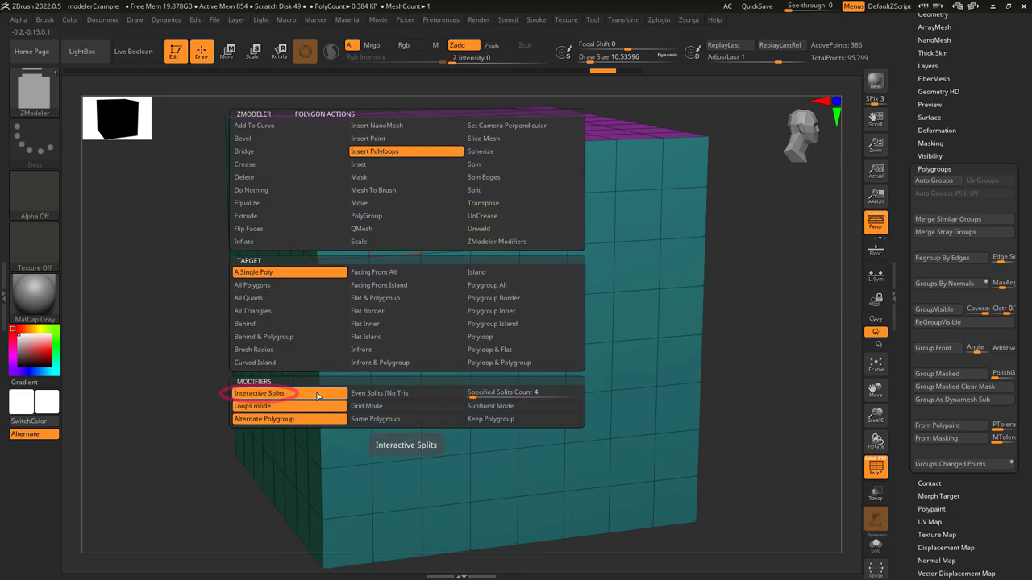
pyautogui.moveTo(469, 222); pyautogui.dragTo(460, 222)
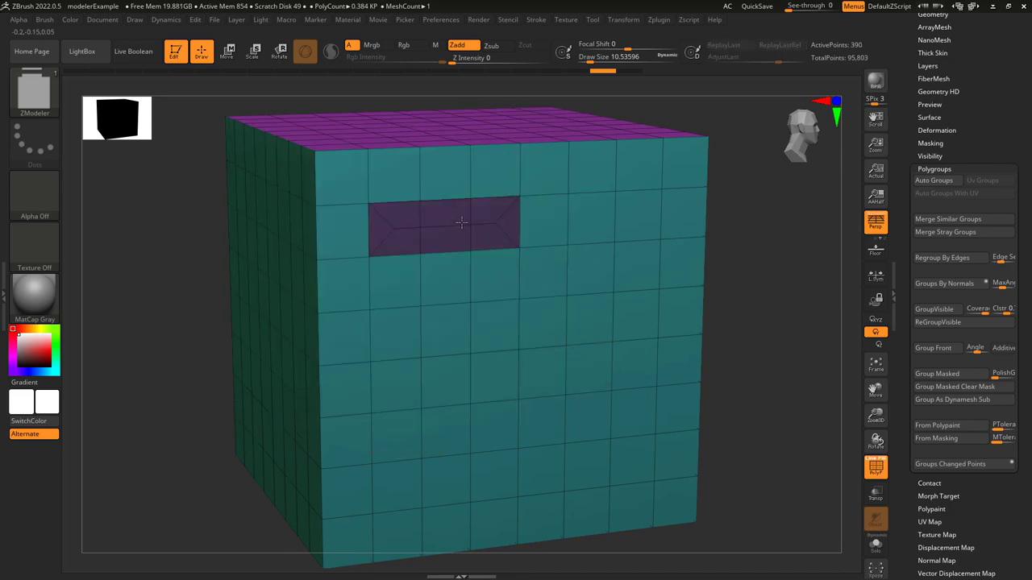
pyautogui.press('space')
pyautogui.click(448, 394)
pyautogui.click(459, 329)
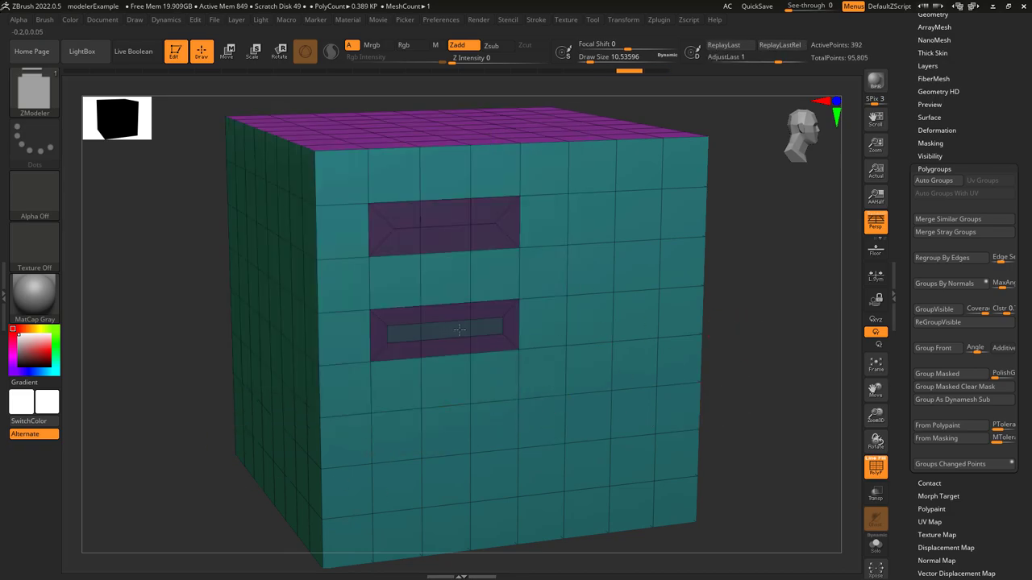
# Insert polyloops in a lower strip of the front face using the Specified Splits Count modifier.
pyautogui.press('space')
pyautogui.click(698, 391)
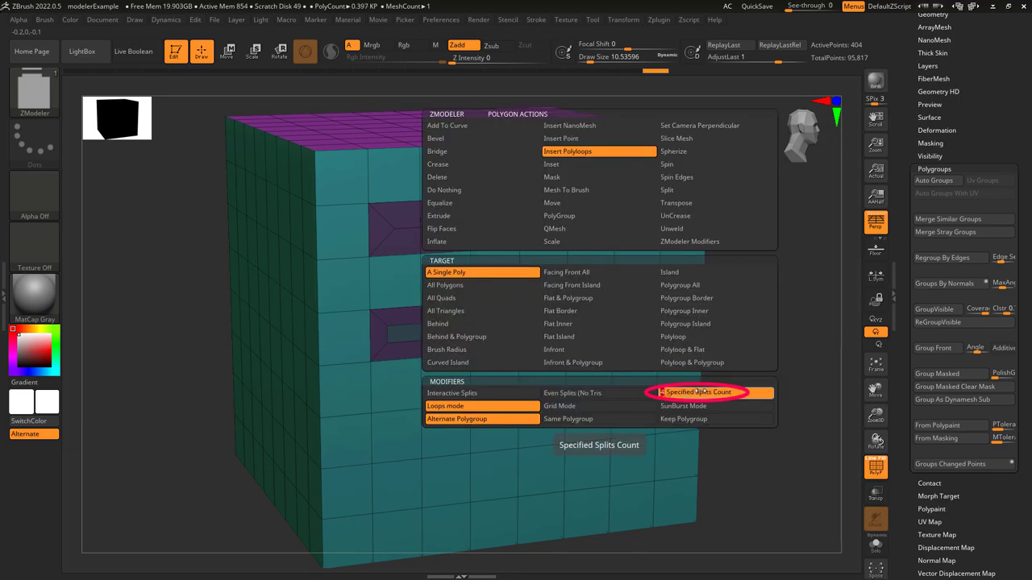
pyautogui.click(456, 429)
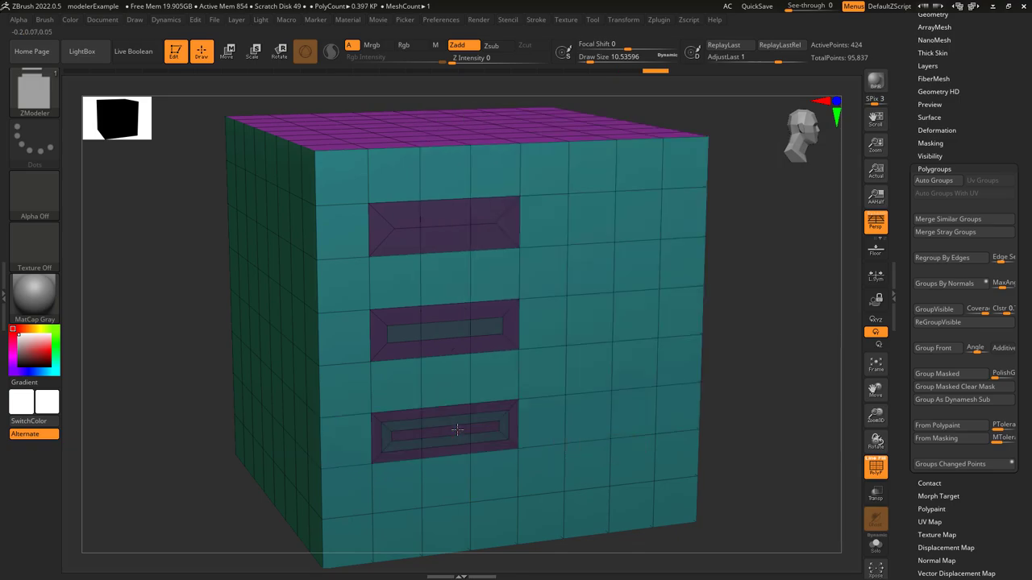
# Undo the split tests and compare the Insert Polyloops modes on the front face, including Loops mode and Grid Mode.
pyautogui.hotkey('ctrl', 'z')
pyautogui.press('space')
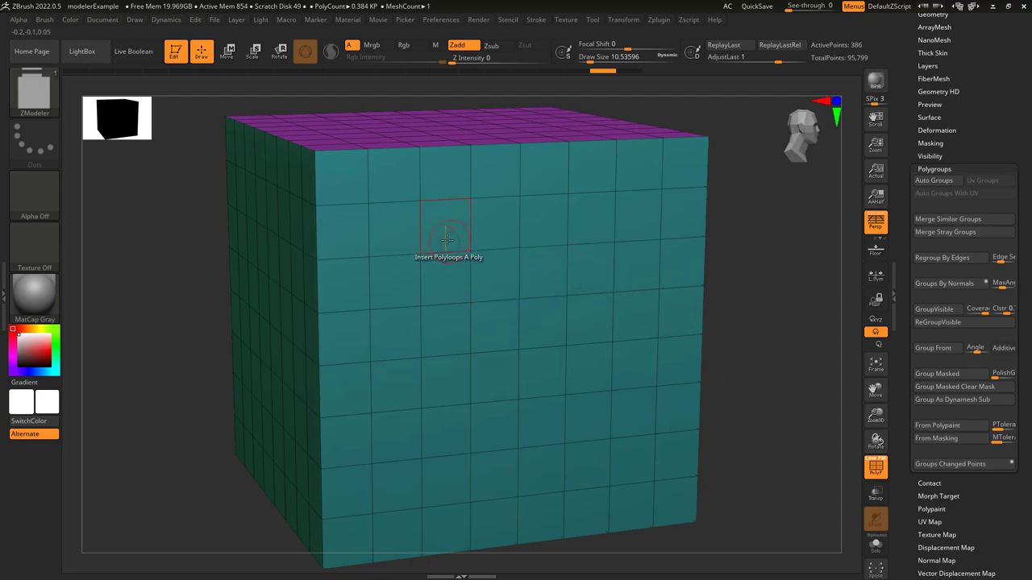
pyautogui.press('space')
pyautogui.click(419, 406)
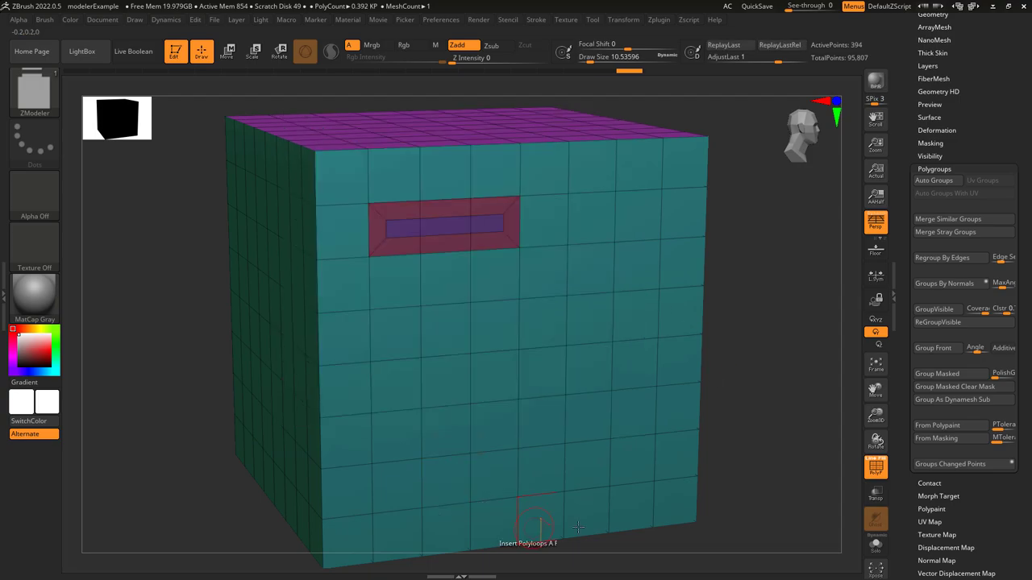
pyautogui.click(433, 378)
pyautogui.press('space')
pyautogui.click(617, 391)
pyautogui.click(621, 364)
# Insert polyloops at separate spots on the front face using Alternate Polygroup, Same Polygroup and Keep Polygroup in turn.
pyautogui.click(315, 419)
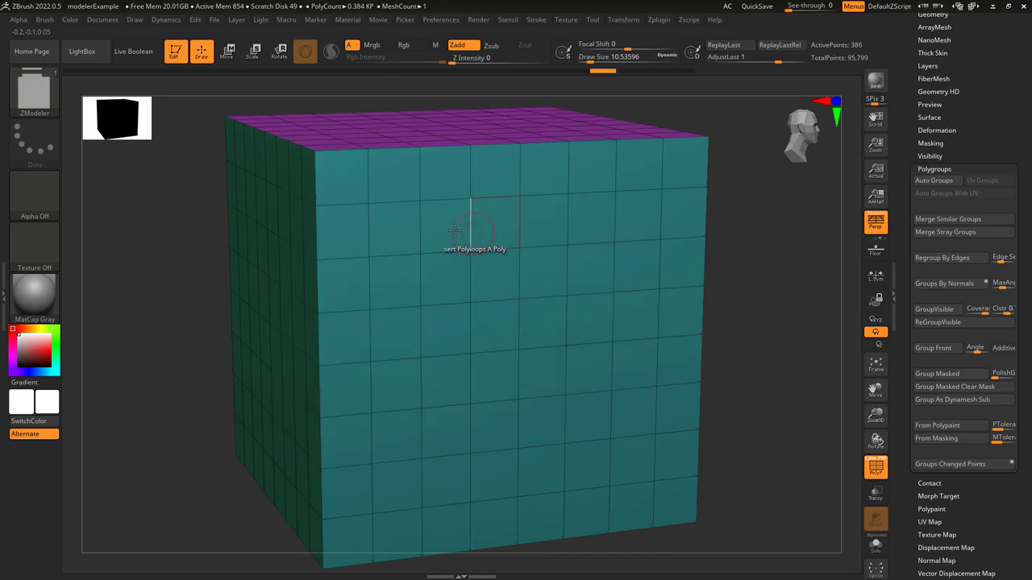
pyautogui.click(460, 228)
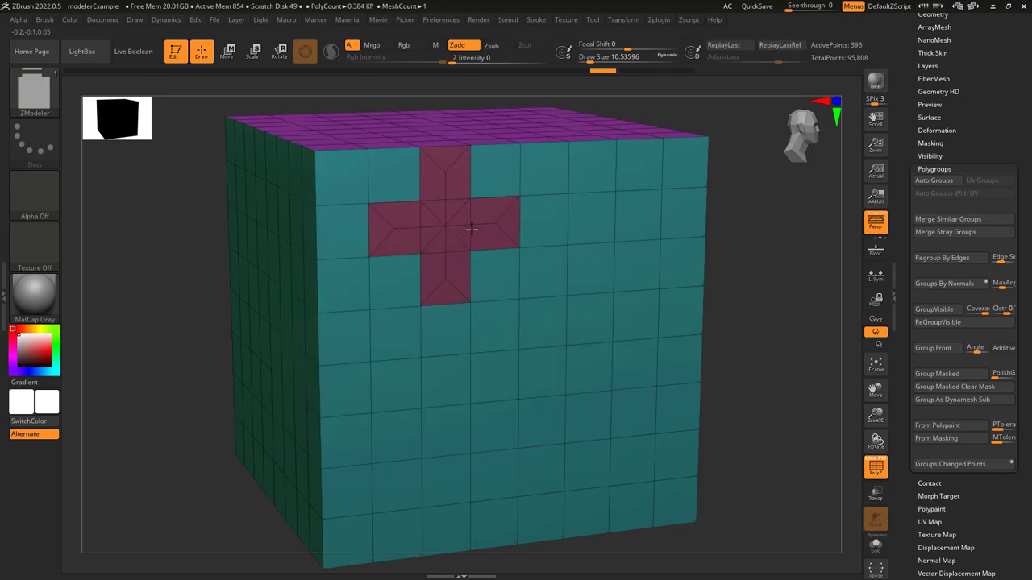
pyautogui.press('space')
pyautogui.click(472, 419)
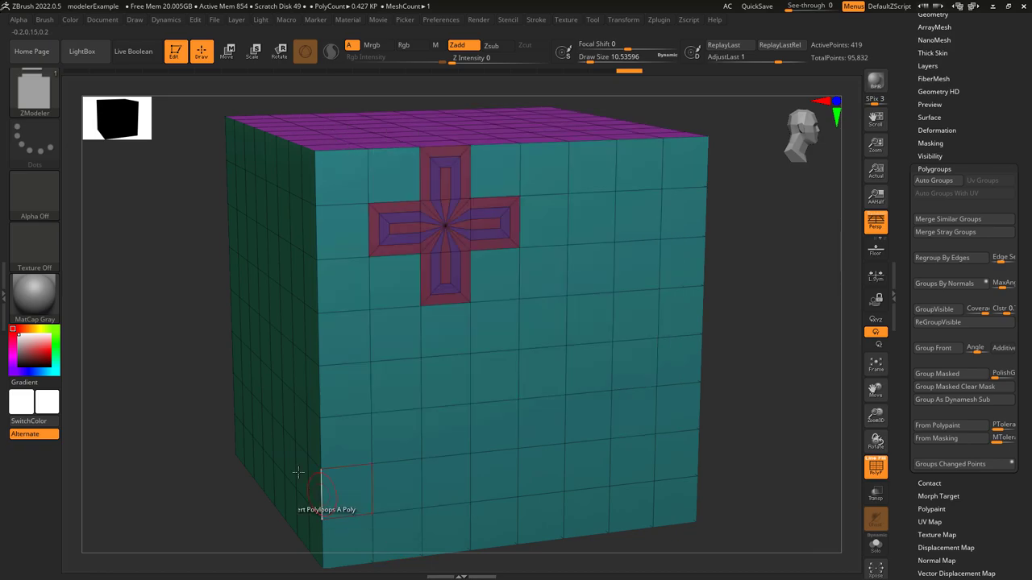
pyautogui.click(458, 430)
pyautogui.press('space')
pyautogui.click(734, 419)
pyautogui.click(582, 315)
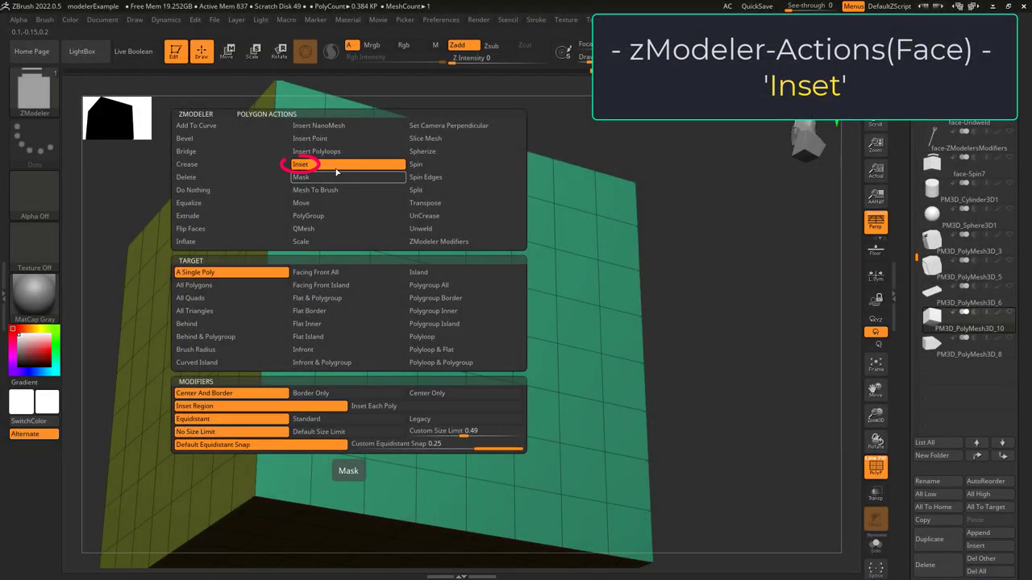
# Inset several single polygons on the green face, reusing the last inset size for some and changing one inset's polygroup color.
pyautogui.click(333, 166)
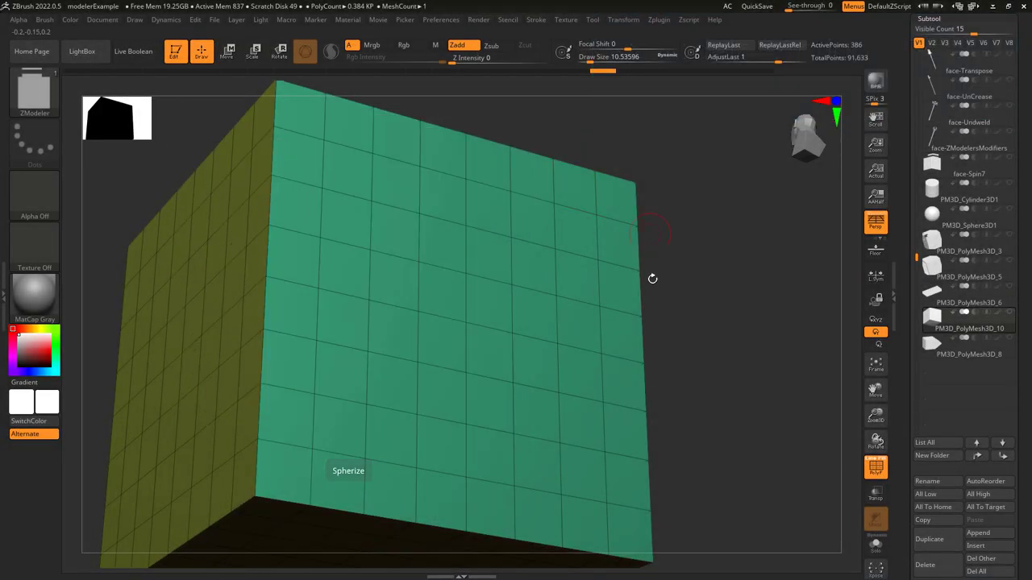
pyautogui.moveTo(392, 180); pyautogui.dragTo(401, 191)
pyautogui.moveTo(477, 250); pyautogui.dragTo(489, 264)
pyautogui.click(456, 339)
pyautogui.click(508, 356)
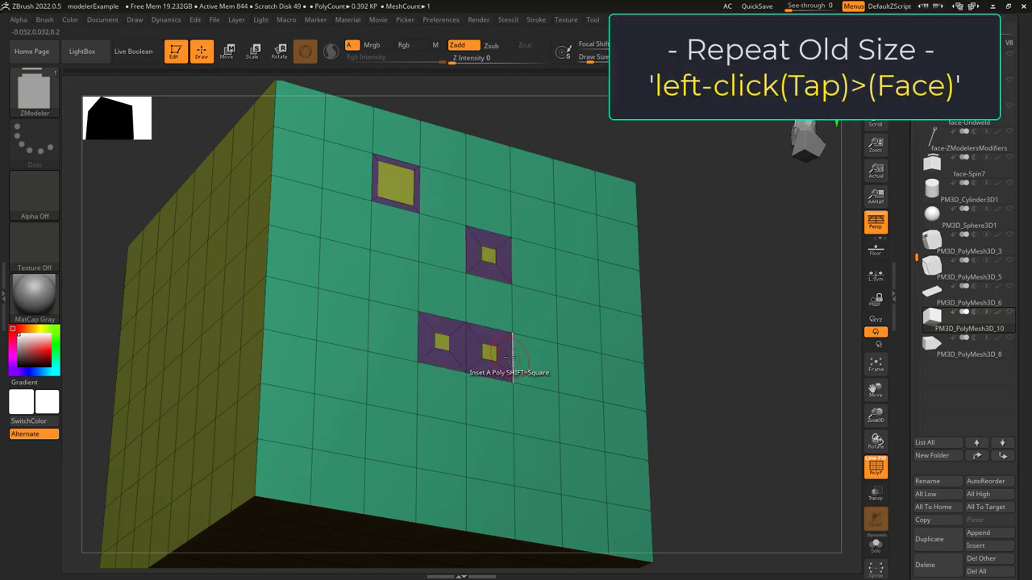
pyautogui.click(577, 364)
pyautogui.click(584, 422)
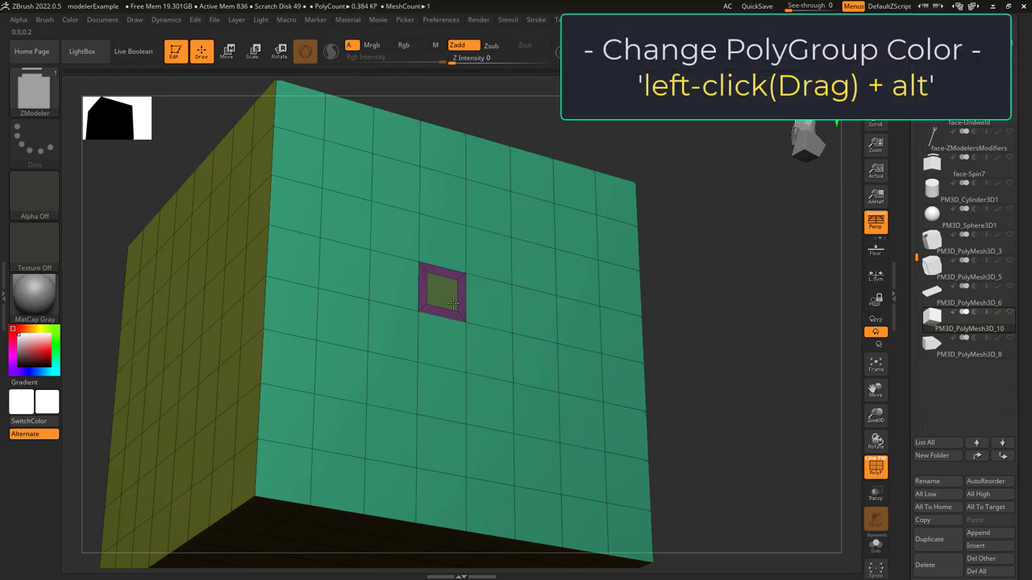
pyautogui.keyDown('alt'); pyautogui.moveTo(453, 303); pyautogui.dragTo(453, 303); pyautogui.keyUp('alt')
# Mark several polygons across the green face as Inset targets, adjusting which ones are included.
pyautogui.keyDown('alt'); pyautogui.click(396, 179); pyautogui.keyUp('alt')
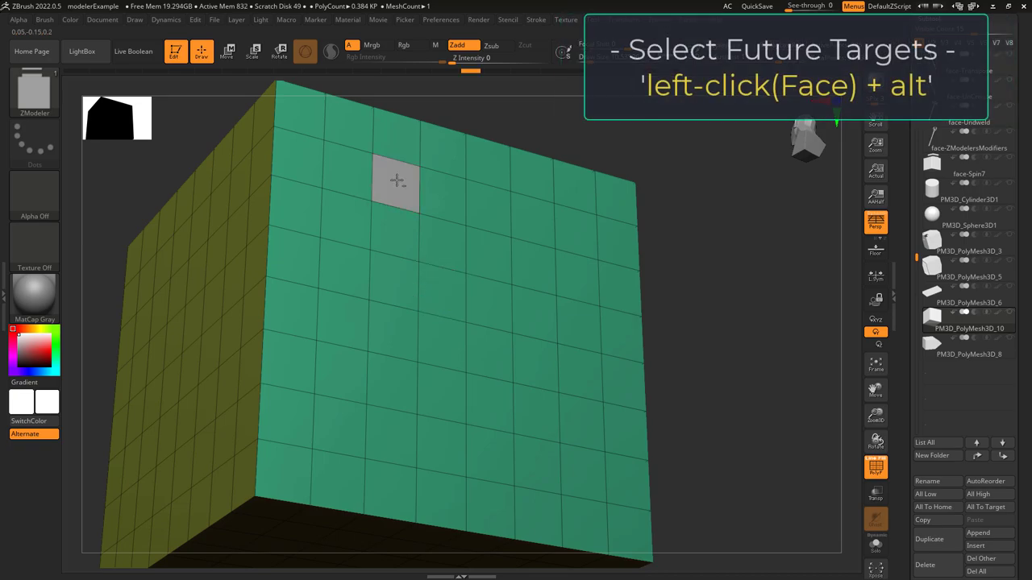
pyautogui.keyDown('alt'); pyautogui.click(438, 189); pyautogui.keyUp('alt')
pyautogui.keyDown('alt'); pyautogui.click(488, 257); pyautogui.keyUp('alt')
pyautogui.keyDown('alt'); pyautogui.click(541, 267); pyautogui.keyUp('alt')
pyautogui.moveTo(532, 362)
pyautogui.keyDown('alt'); pyautogui.mouseDown()
pyautogui.moveTo(490, 364)
pyautogui.moveTo(543, 411)
pyautogui.moveTo(587, 470)
pyautogui.moveTo(582, 477)
pyautogui.mouseUp(); pyautogui.keyUp('alt')
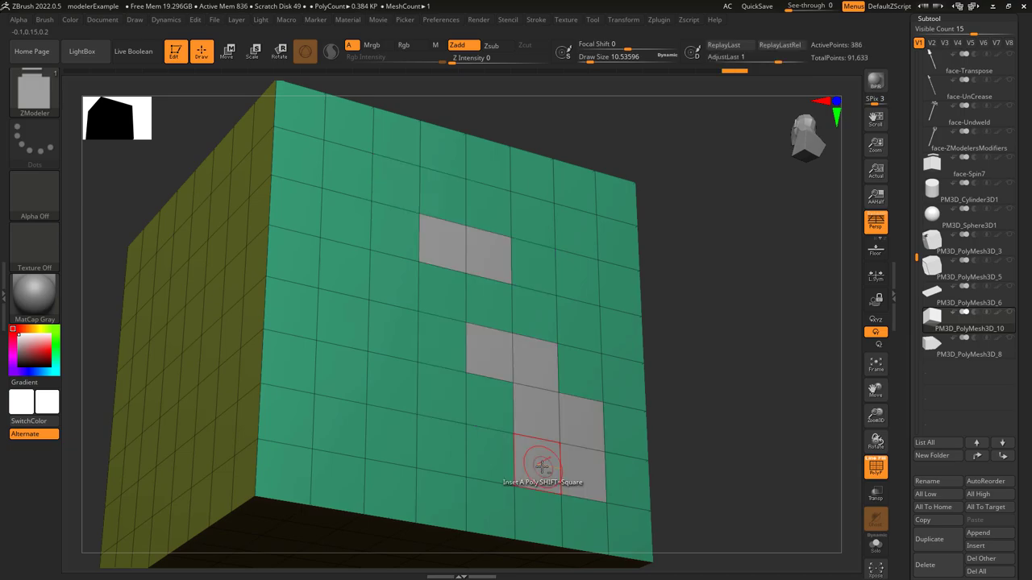
pyautogui.moveTo(541, 466)
pyautogui.keyDown('alt'); pyautogui.mouseDown()
pyautogui.moveTo(581, 451)
pyautogui.moveTo(487, 342)
pyautogui.moveTo(484, 278)
pyautogui.mouseUp(); pyautogui.keyUp('alt')
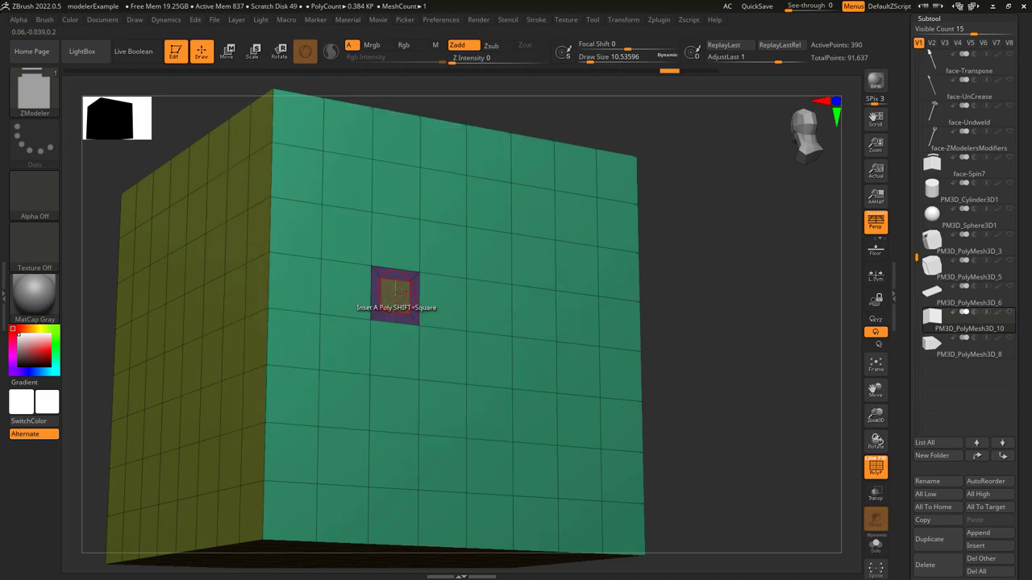
# Change the Inset modifier and inset polygons mid-face so that only the inner polygon gets a new polygroup.
pyautogui.press('space')
pyautogui.moveTo(453, 309); pyautogui.dragTo(499, 317)
pyautogui.moveTo(509, 323); pyautogui.dragTo(463, 316)
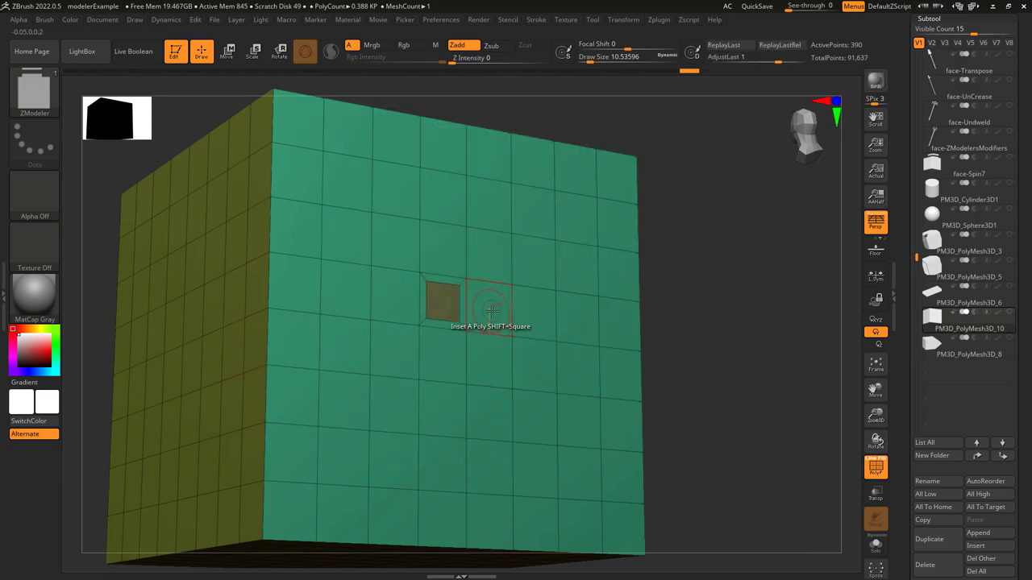
# Inset single polygons near the middle of the green face, and inset a marked group with the Inset Region modifier.
pyautogui.click(530, 310)
pyautogui.click(533, 365)
pyautogui.click(569, 422)
pyautogui.click(533, 420)
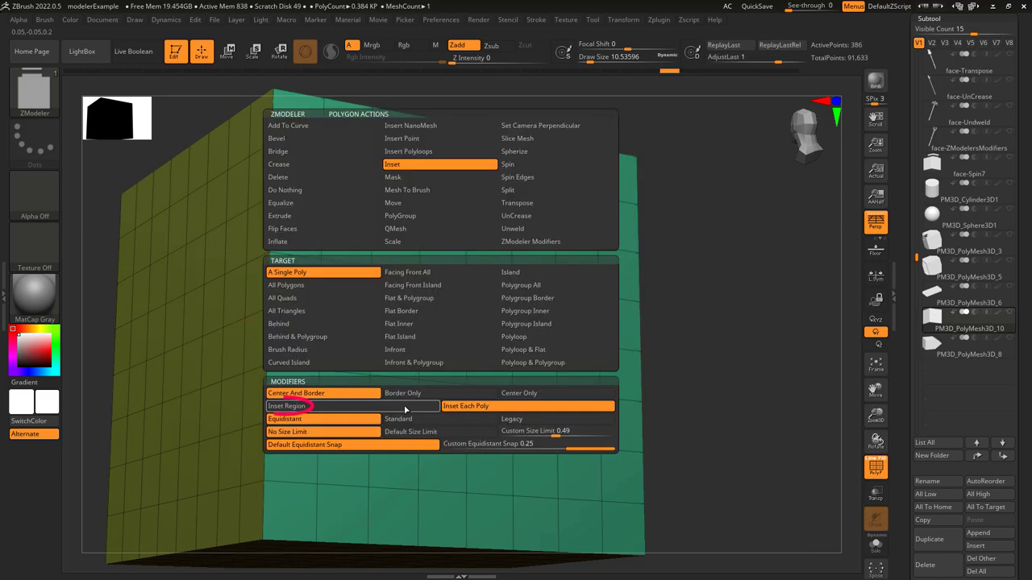
pyautogui.click(406, 410)
pyautogui.moveTo(444, 246)
pyautogui.keyDown('alt'); pyautogui.mouseDown()
pyautogui.moveTo(468, 249)
pyautogui.moveTo(473, 299)
pyautogui.moveTo(451, 296)
pyautogui.moveTo(464, 265)
pyautogui.mouseUp(); pyautogui.keyUp('alt')
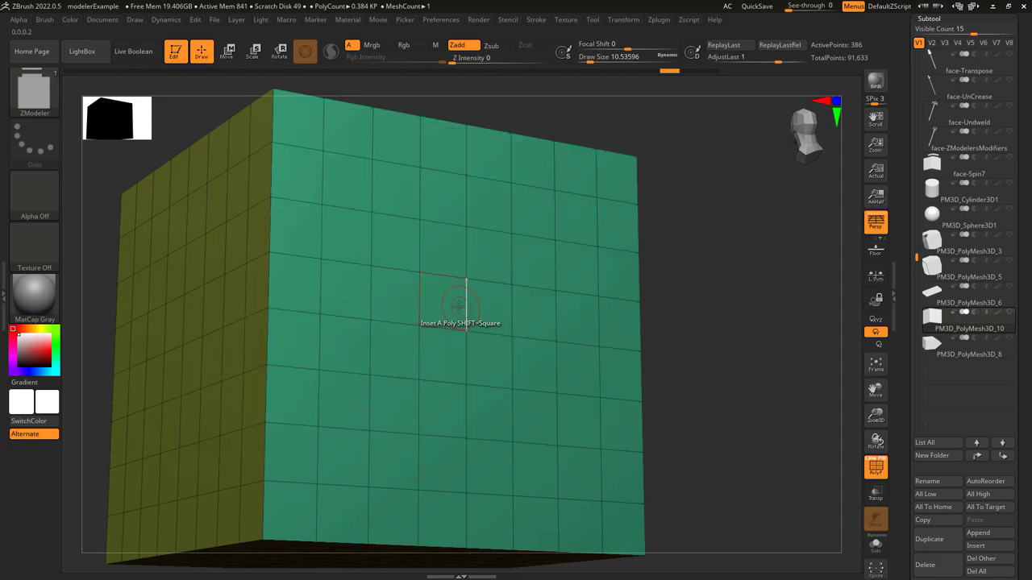
# Inset neighbouring polygons mid-face with Equidistant and Standard, and set the Inset modifier to Legacy.
pyautogui.moveTo(460, 306); pyautogui.dragTo(450, 303)
pyautogui.press('space')
pyautogui.click(461, 419)
pyautogui.click(497, 310)
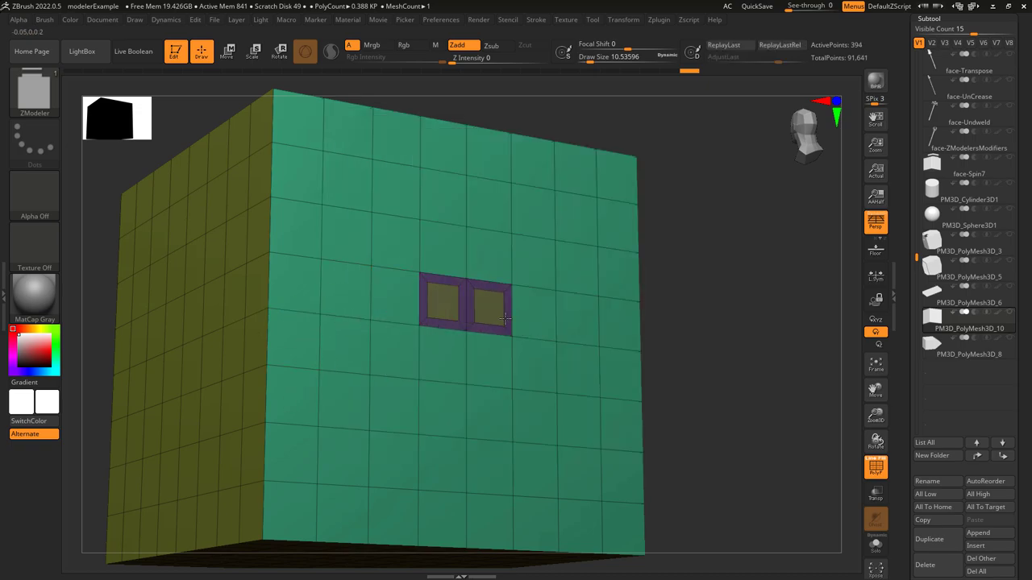
pyautogui.press('space')
pyautogui.click(595, 420)
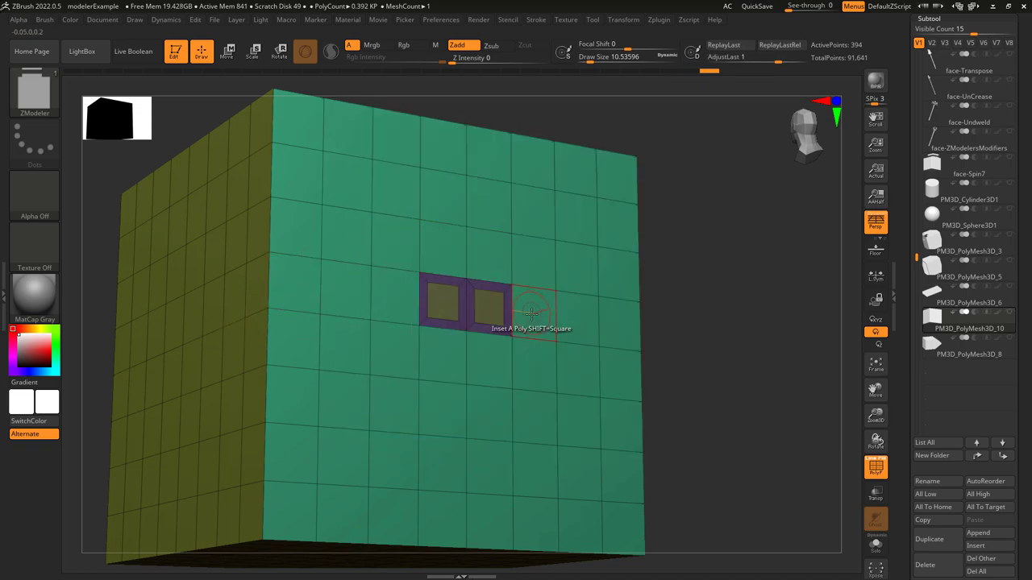
# Set the Inset back to Equidistant, inset a mid-face polygon with No Size Limit and undo that inset.
pyautogui.press('space')
pyautogui.click(335, 423)
pyautogui.moveTo(395, 296); pyautogui.dragTo(357, 329)
pyautogui.hotkey('ctrl', 'z')
# Inset the same mid-face polygon with Default Size Limit, and again with a Custom Size Limit of 0.18604.
pyautogui.press('space')
pyautogui.click(362, 431)
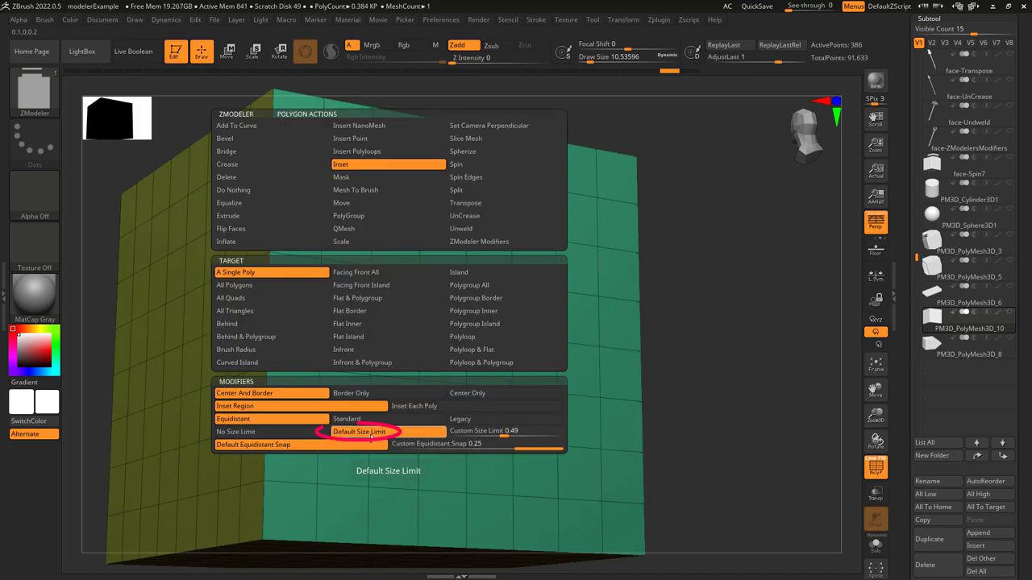
pyautogui.click(394, 301)
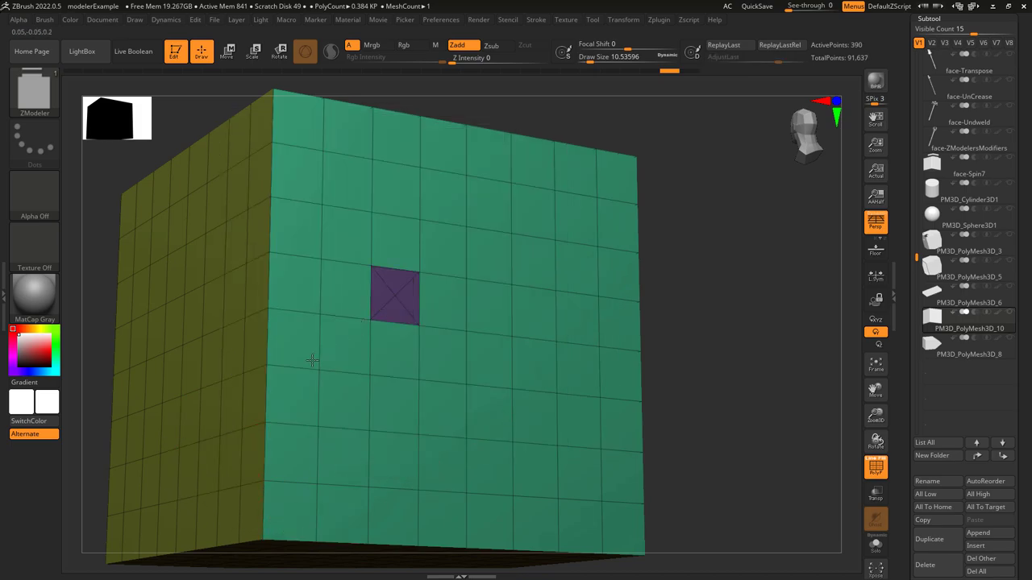
pyautogui.press('space')
pyautogui.click(532, 431)
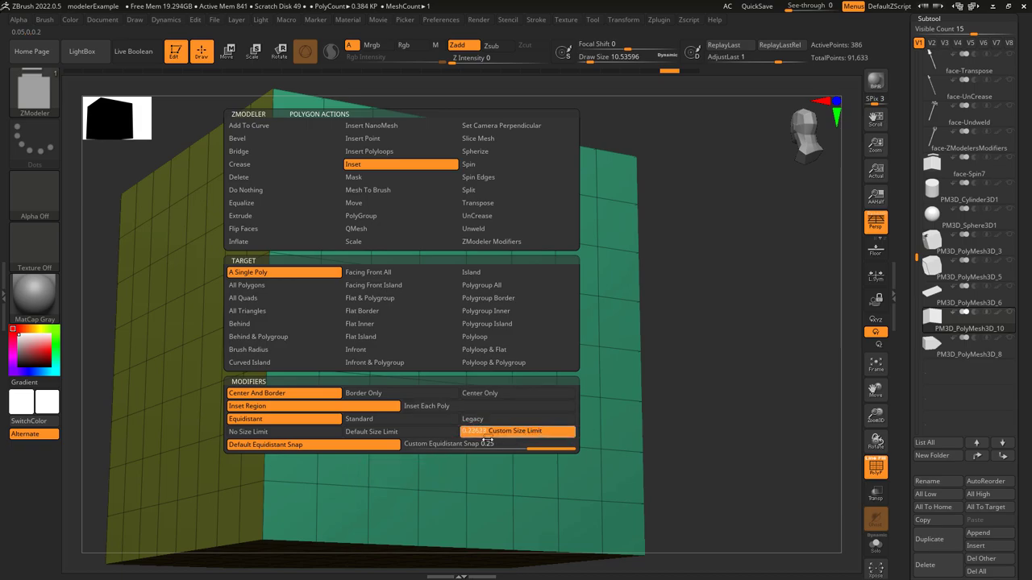
pyautogui.click(395, 295)
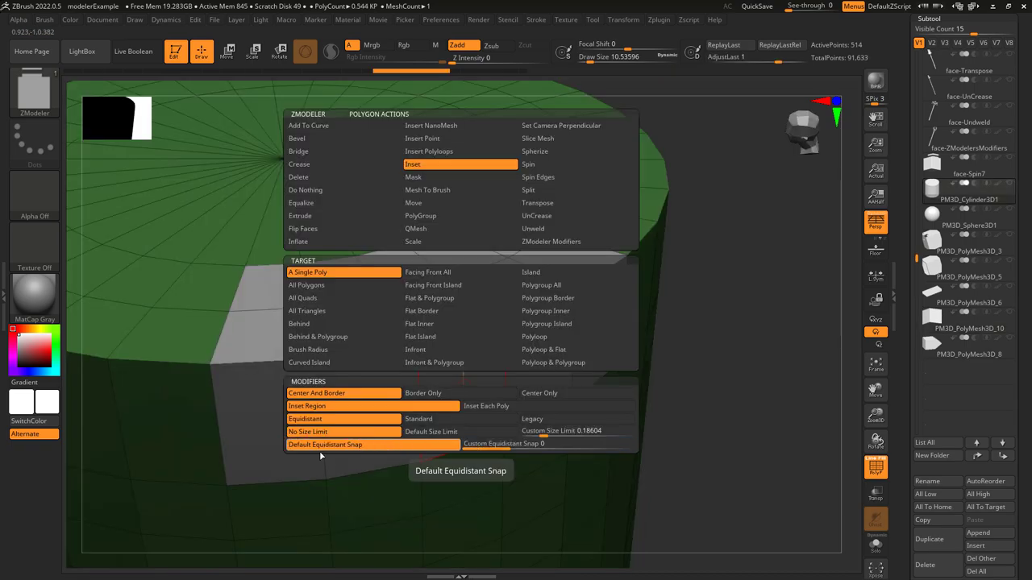
# Inset the marked band of cylinder polygons with Default Equidistant Snap, and again with a Custom Equidistant Snap of 0.25.
pyautogui.moveTo(444, 382); pyautogui.dragTo(474, 402)
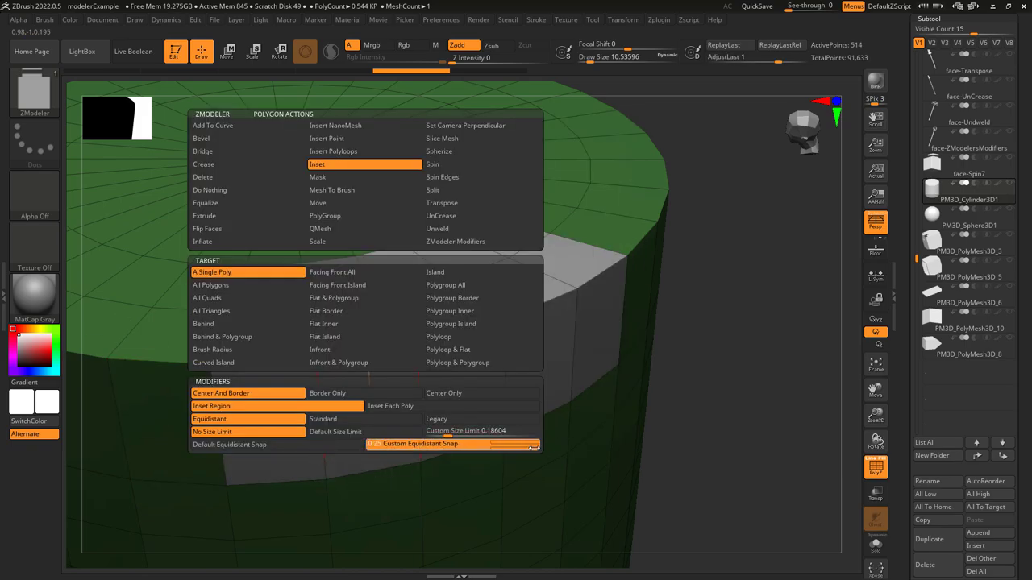
pyautogui.moveTo(473, 387); pyautogui.dragTo(504, 375)
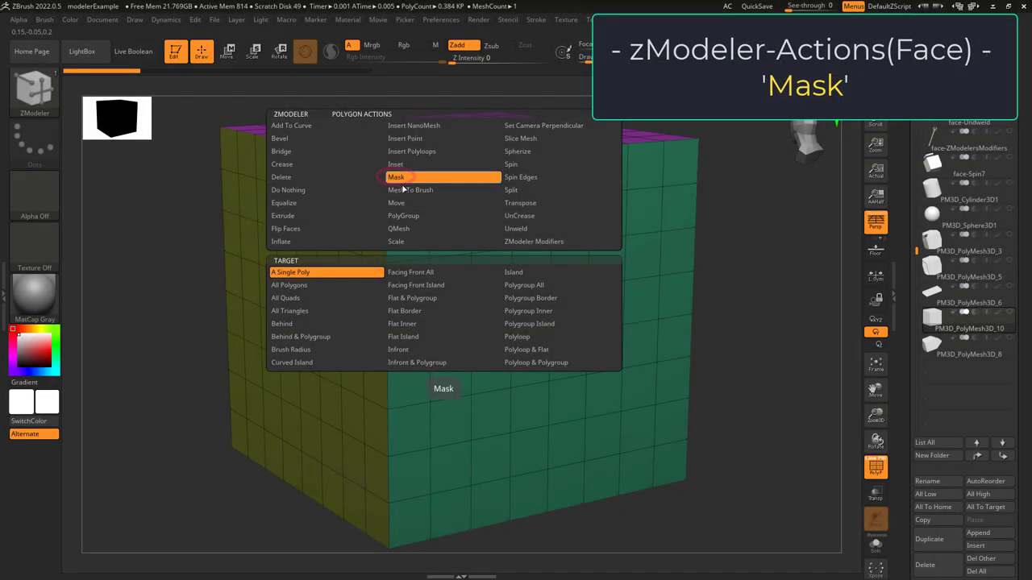
# Set the polygon action Mask to target A Single Poly and mask six separate polygons across the cube's green face.
pyautogui.click(337, 274)
pyautogui.click(450, 233)
pyautogui.click(451, 326)
pyautogui.click(451, 468)
pyautogui.click(571, 226)
pyautogui.click(564, 357)
pyautogui.click(640, 429)
# Undo the six single-polygon masks on the green face.
pyautogui.hotkey('ctrl', 'z')
pyautogui.hotkey('ctrl', 'z')
pyautogui.hotkey('ctrl', 'z')
pyautogui.hotkey('ctrl', 'z')
pyautogui.hotkey('ctrl', 'z')
pyautogui.hotkey('ctrl', 'z')
# Mark a row of four polygons near the green face's upper edge and a few lower polygons as Mask targets.
pyautogui.moveTo(339, 191); pyautogui.dragTo(500, 193)
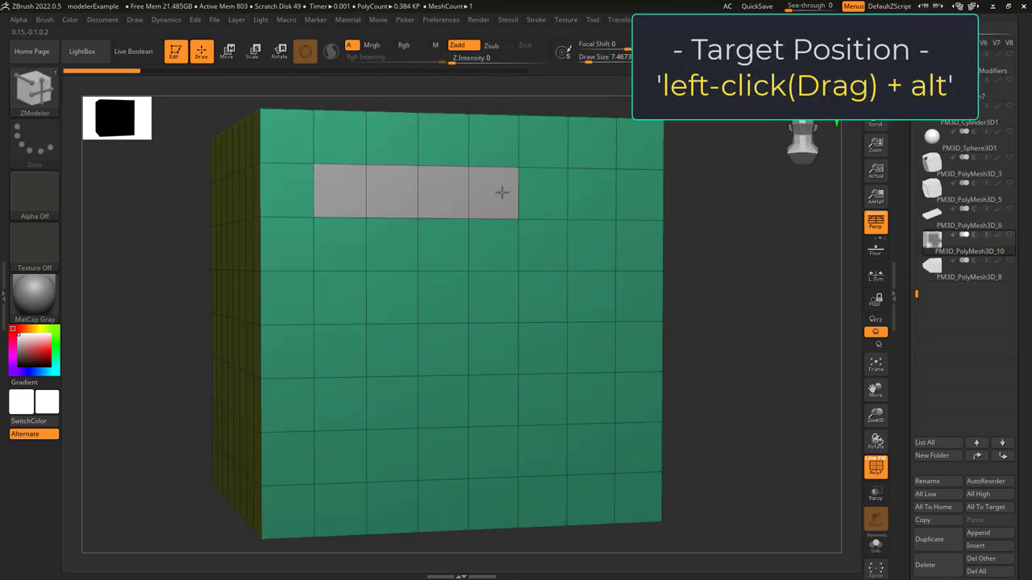
pyautogui.moveTo(339, 296)
pyautogui.mouseDown()
pyautogui.moveTo(476, 297)
pyautogui.moveTo(347, 362)
pyautogui.mouseUp()
pyautogui.click(493, 453)
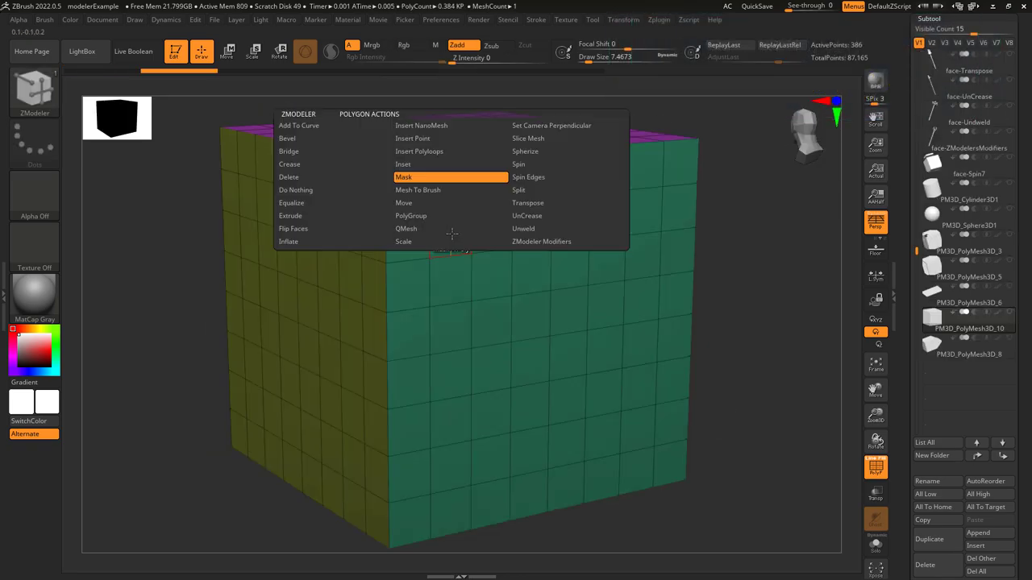
# Mask the entire cube using the All Polygons target.
pyautogui.click(417, 172)
pyautogui.click(300, 284)
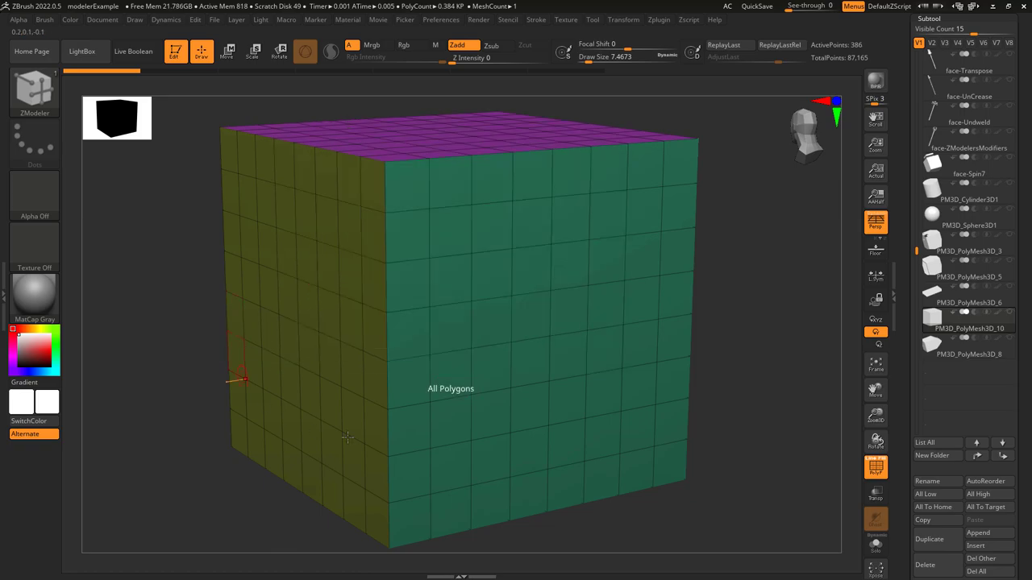
pyautogui.click(465, 238)
pyautogui.hotkey('shift', 'f')
# Mask the cube's olive, green and magenta polygroups in turn with the Polygroup Island target, undoing each mask.
pyautogui.press('space')
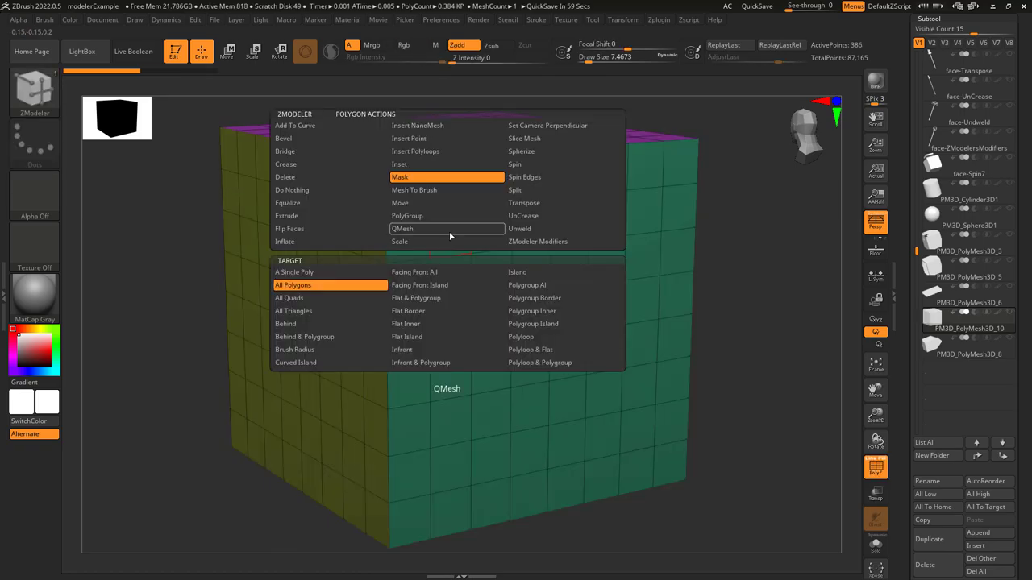
pyautogui.click(553, 324)
pyautogui.click(288, 285)
pyautogui.hotkey('ctrl', 'z')
pyautogui.click(645, 270)
pyautogui.hotkey('ctrl', 'z')
pyautogui.click(487, 198)
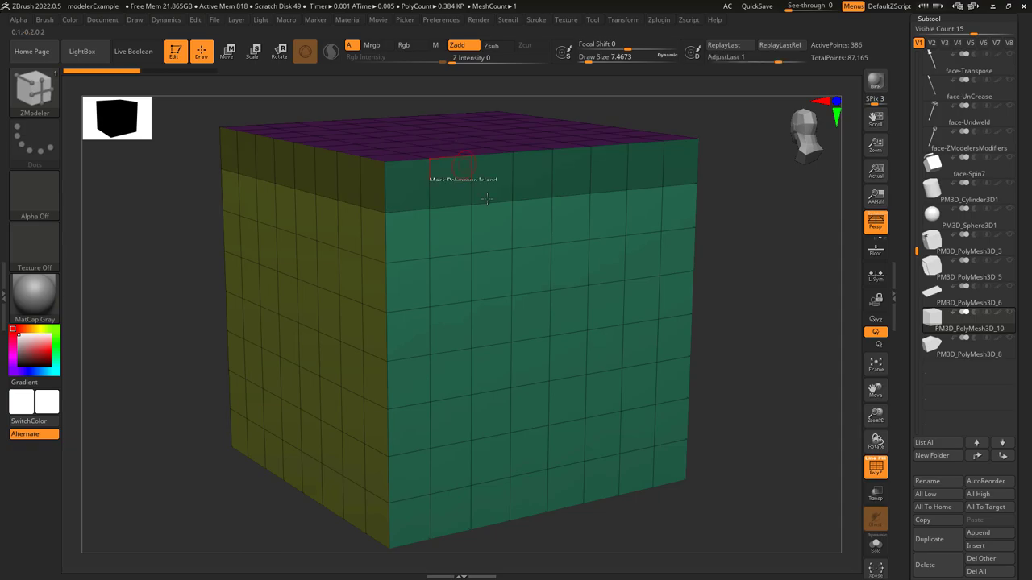
pyautogui.hotkey('ctrl', 'z')
# Set the Mask target to Polyloop and mask polyloops from polygons on the green face.
pyautogui.press('space')
pyautogui.click(535, 333)
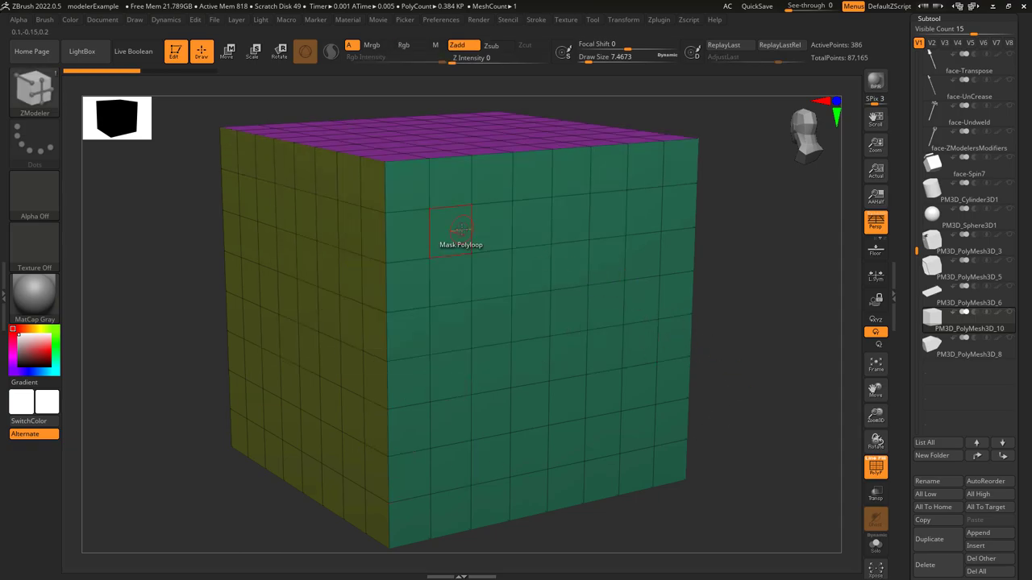
pyautogui.click(460, 230)
pyautogui.click(449, 380)
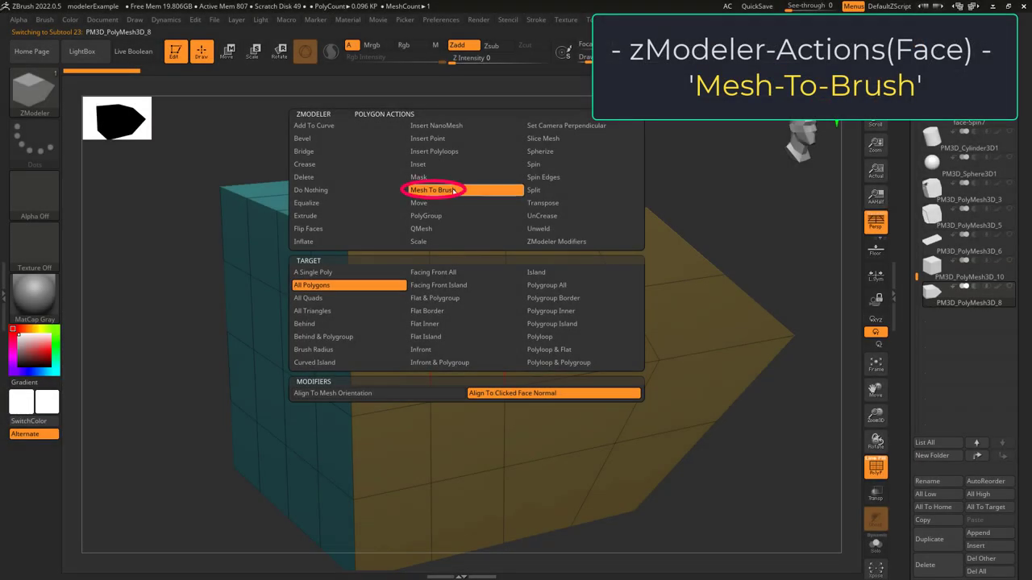
# Capture the whole mesh with Mesh To Brush on All Polygons, using Align To Mesh Orientation and Align To Clicked Face Normal.
pyautogui.click(458, 195)
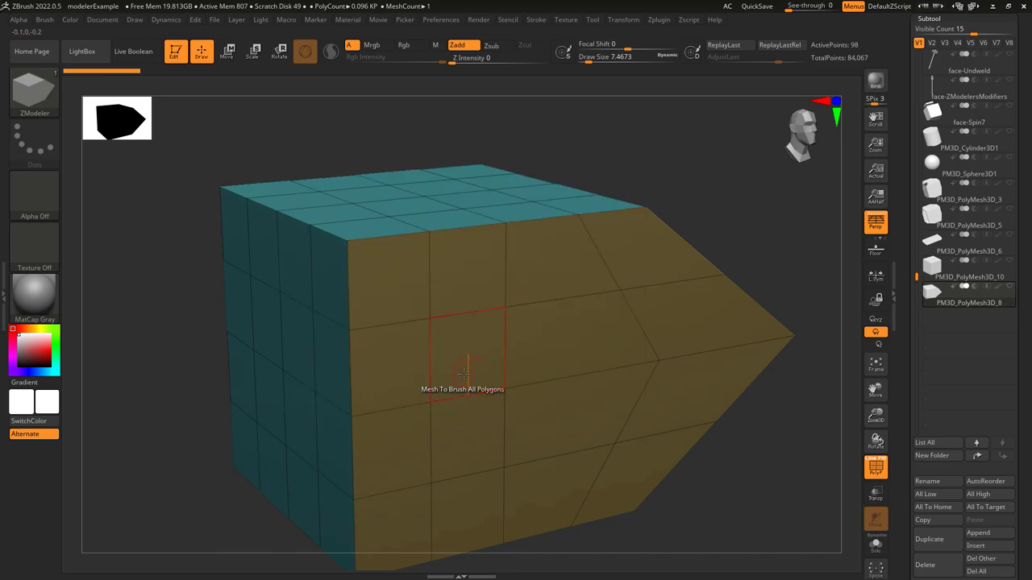
pyautogui.click(554, 364)
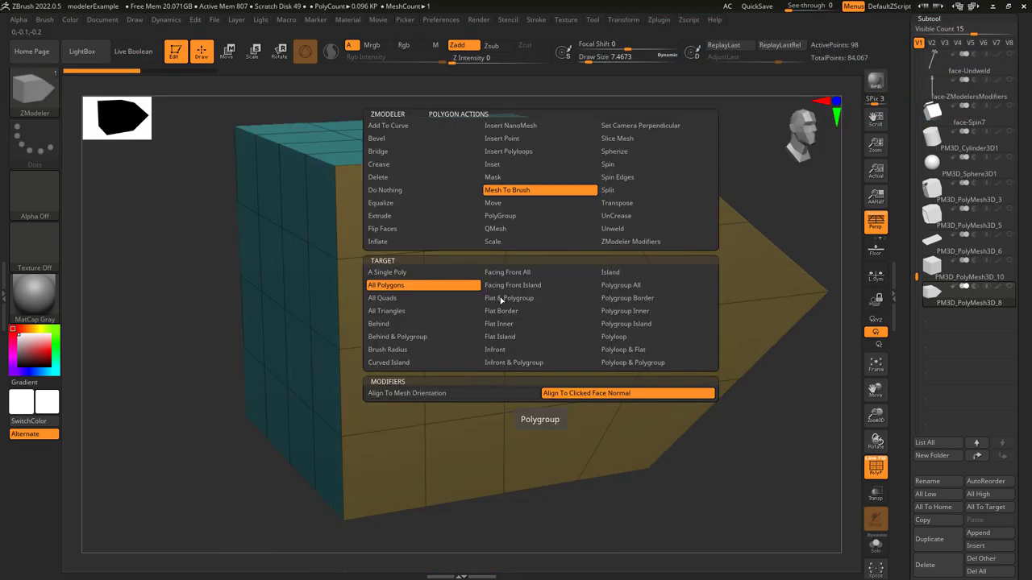
pyautogui.click(409, 391)
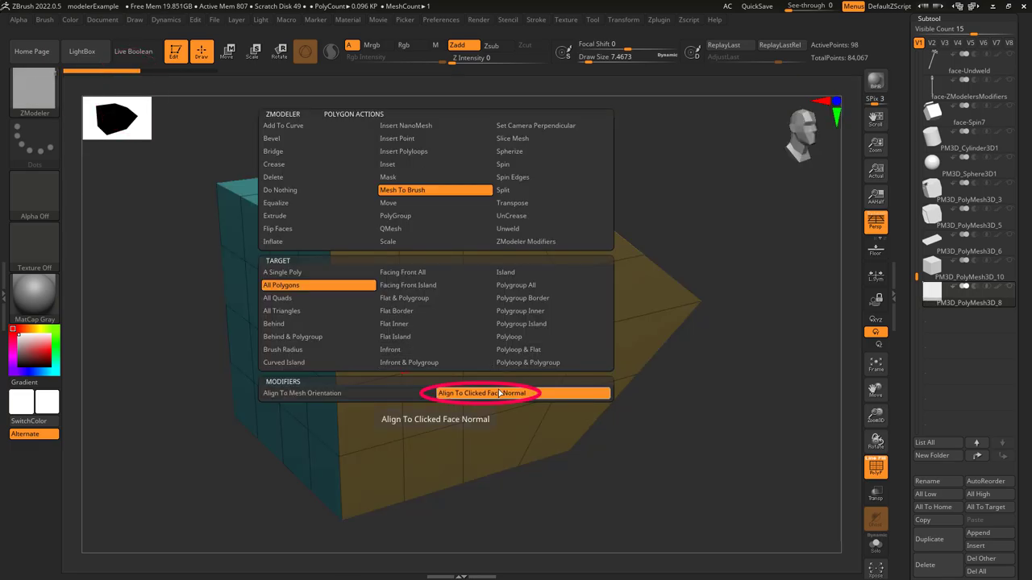
pyautogui.click(500, 392)
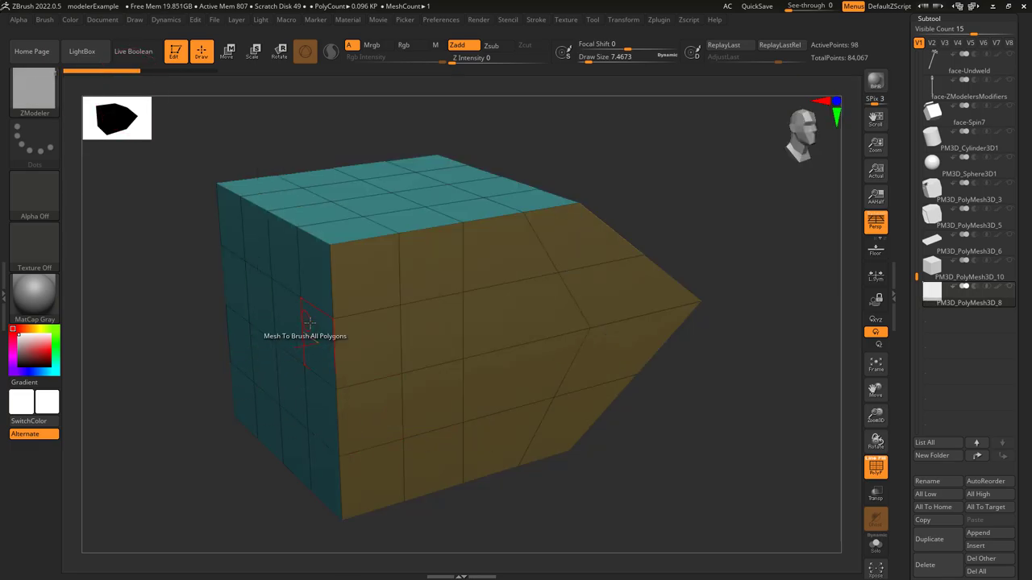
pyautogui.click(323, 331)
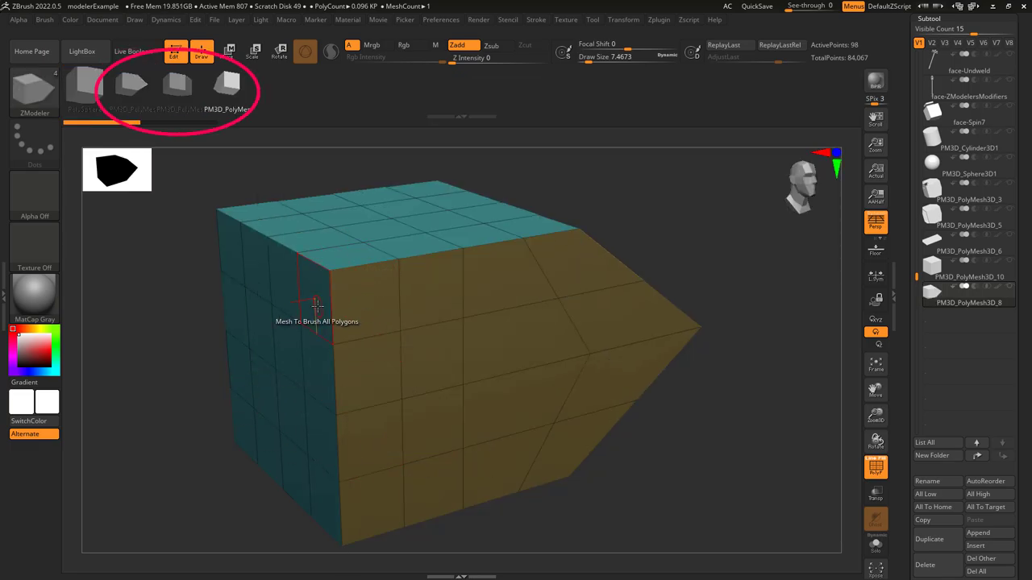
# Insert the captured meshes as NanoMeshes on the upper polygons of the brown face, undoing one to compare orientations.
pyautogui.moveTo(794, 284); pyautogui.dragTo(696, 297)
pyautogui.moveTo(511, 255); pyautogui.dragTo(651, 306)
pyautogui.moveTo(528, 338); pyautogui.dragTo(487, 310, button='right')
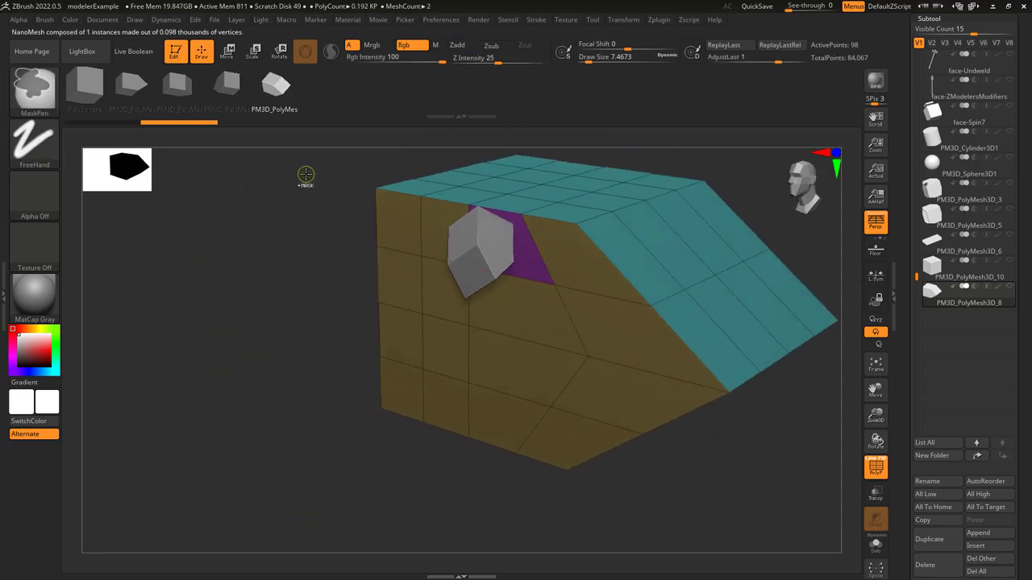
pyautogui.hotkey('ctrl', 'z')
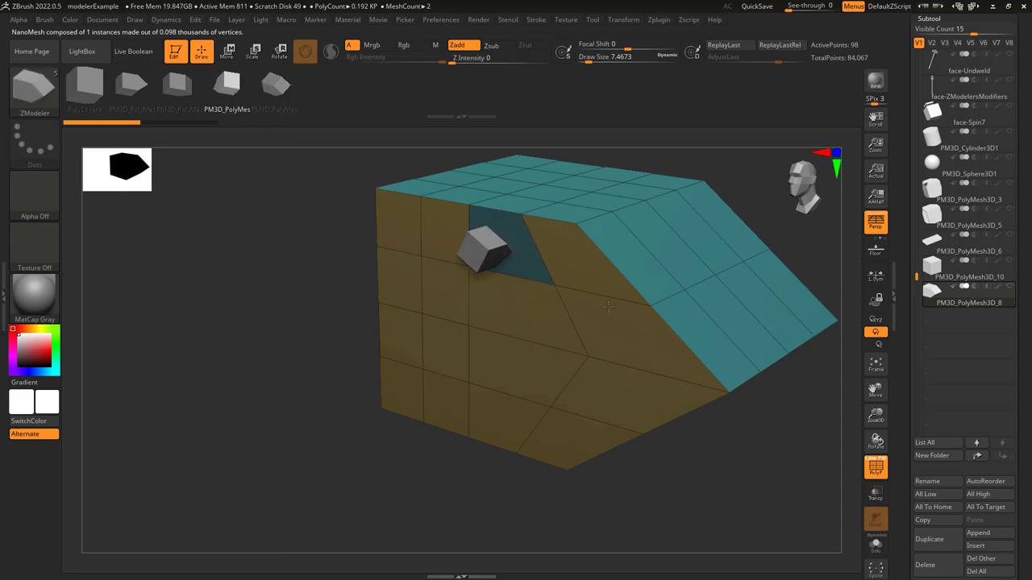
pyautogui.moveTo(597, 304); pyautogui.dragTo(582, 302)
pyautogui.moveTo(574, 303)
pyautogui.mouseDown(button='right')
pyautogui.moveTo(476, 305)
pyautogui.moveTo(582, 303)
pyautogui.mouseUp(button='right')
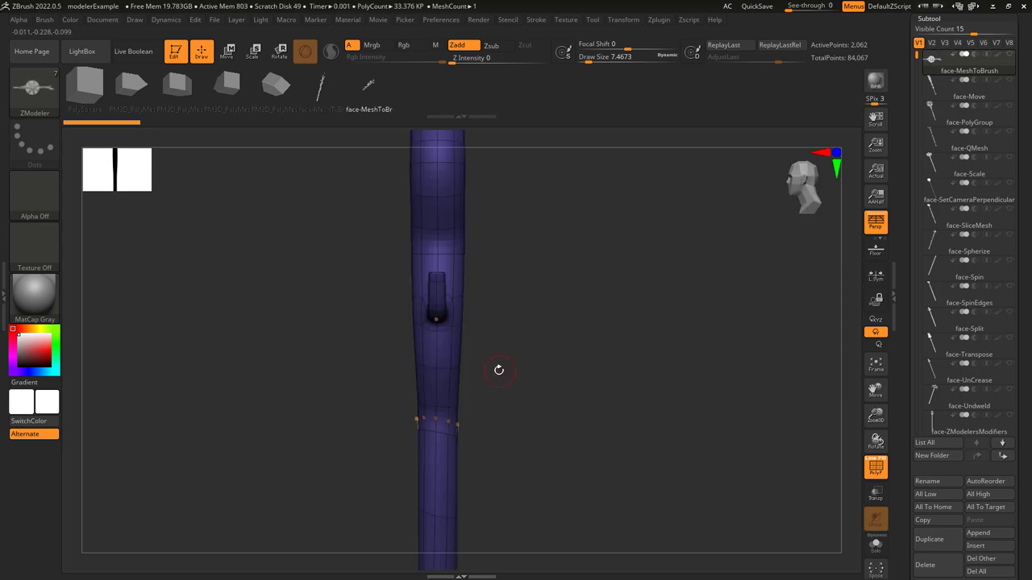
pyautogui.moveTo(584, 318); pyautogui.dragTo(587, 310)
pyautogui.moveTo(587, 311); pyautogui.dragTo(540, 313, button='right')
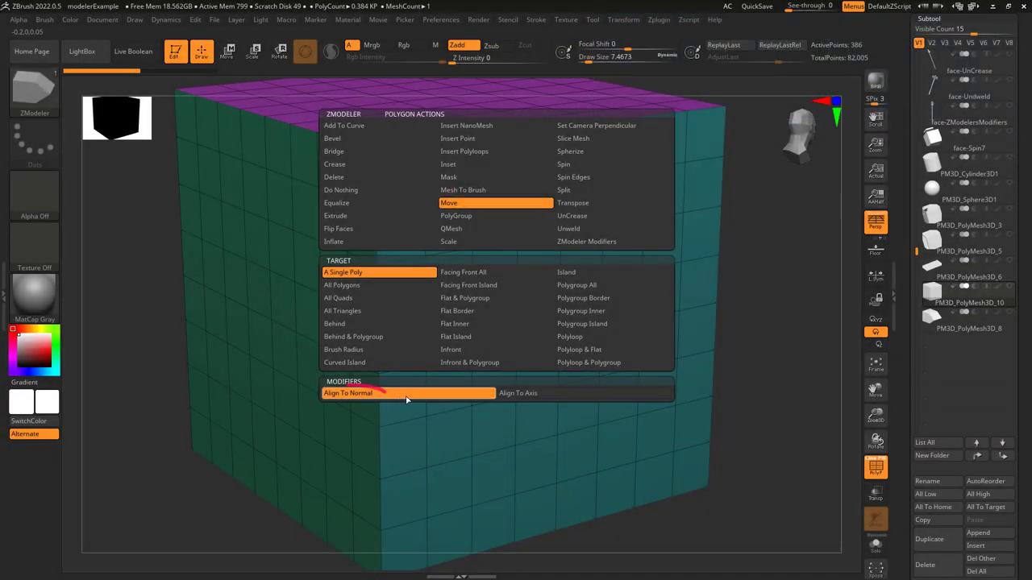
# Move a single polygon on the teal face with Align To Normal, and again with Align To Axis.
pyautogui.moveTo(483, 262)
pyautogui.mouseDown()
pyautogui.moveTo(453, 251)
pyautogui.moveTo(480, 262)
pyautogui.moveTo(488, 253)
pyautogui.moveTo(471, 257)
pyautogui.mouseUp()
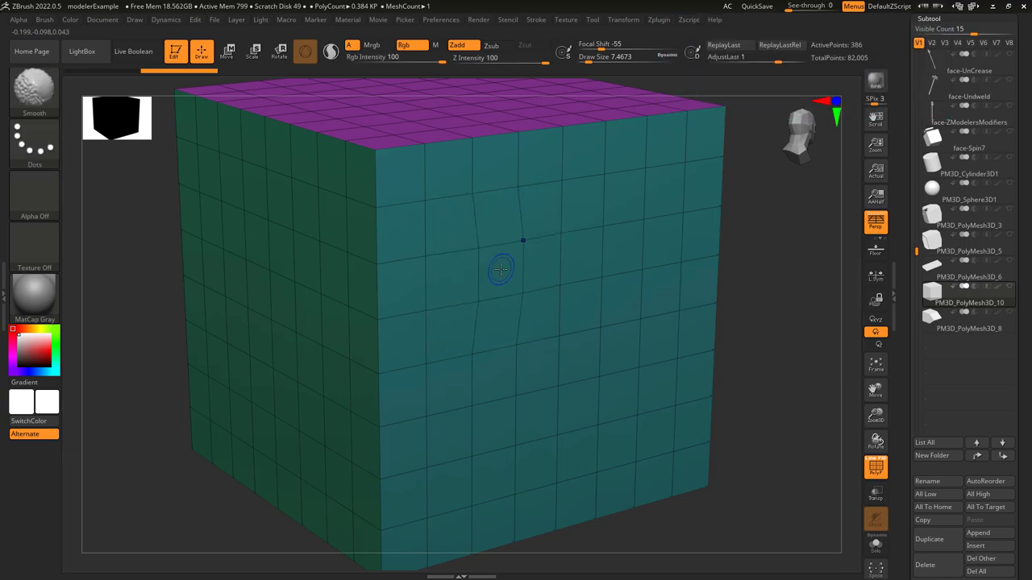
pyautogui.press('space')
pyautogui.click(528, 393)
pyautogui.moveTo(501, 282)
pyautogui.mouseDown()
pyautogui.moveTo(488, 273)
pyautogui.moveTo(505, 283)
pyautogui.mouseUp()
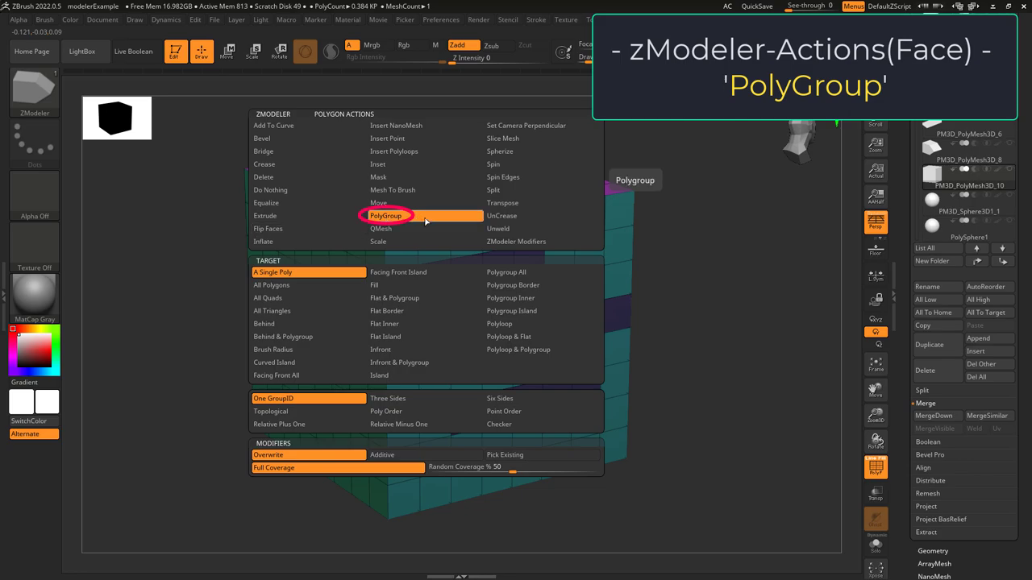
# Use the PolyGroup action on A Single Poly to regroup individual polygons on the teal face and along the magenta top.
pyautogui.click(425, 218)
pyautogui.click(590, 252)
pyautogui.click(618, 209)
pyautogui.click(386, 204)
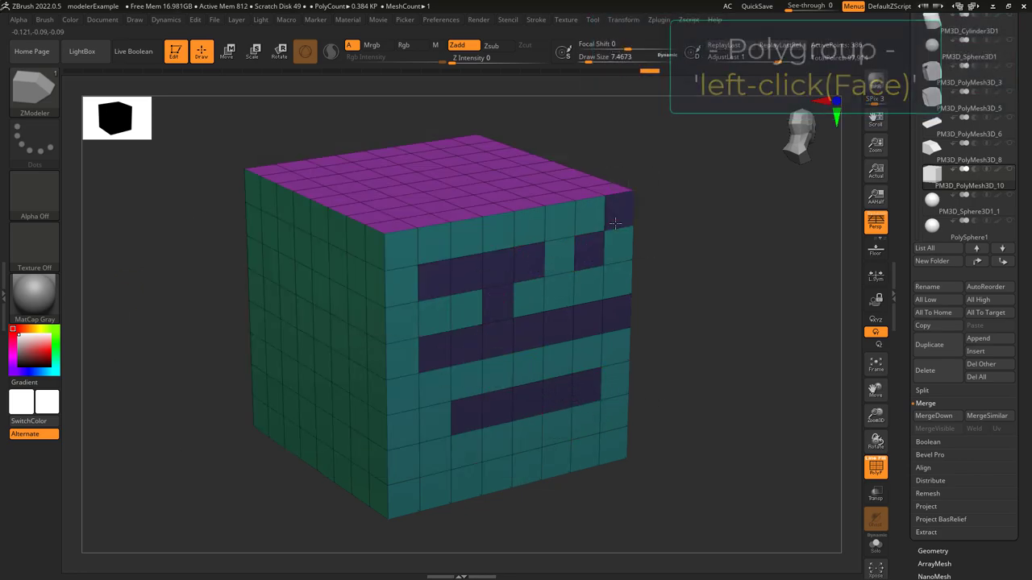
pyautogui.click(446, 193)
pyautogui.click(505, 183)
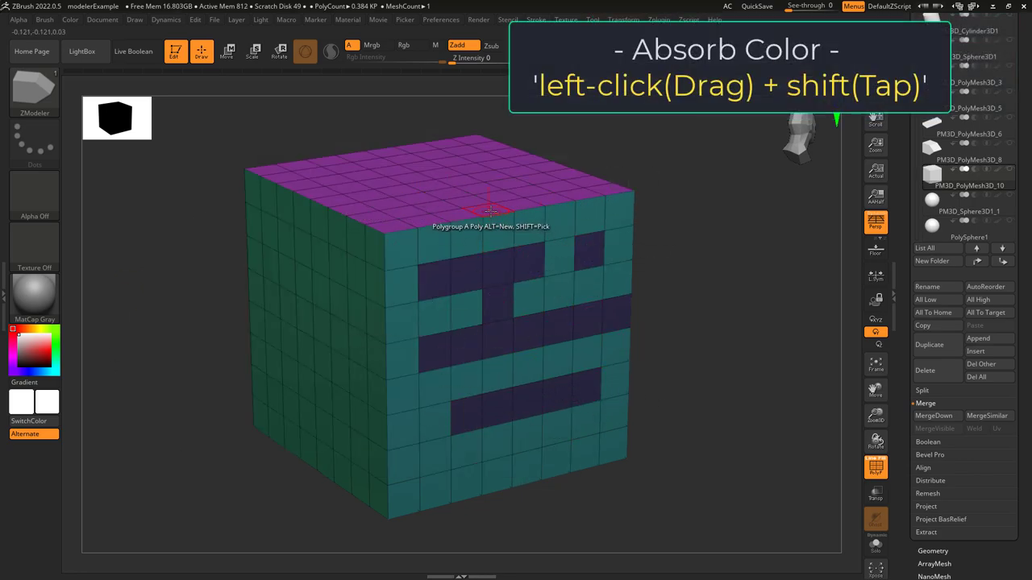
# Paint the top's magenta polygroup down across the teal face and undo the stroke.
pyautogui.moveTo(551, 223)
pyautogui.mouseDown()
pyautogui.moveTo(561, 276)
pyautogui.moveTo(617, 274)
pyautogui.moveTo(572, 323)
pyautogui.moveTo(590, 389)
pyautogui.mouseUp()
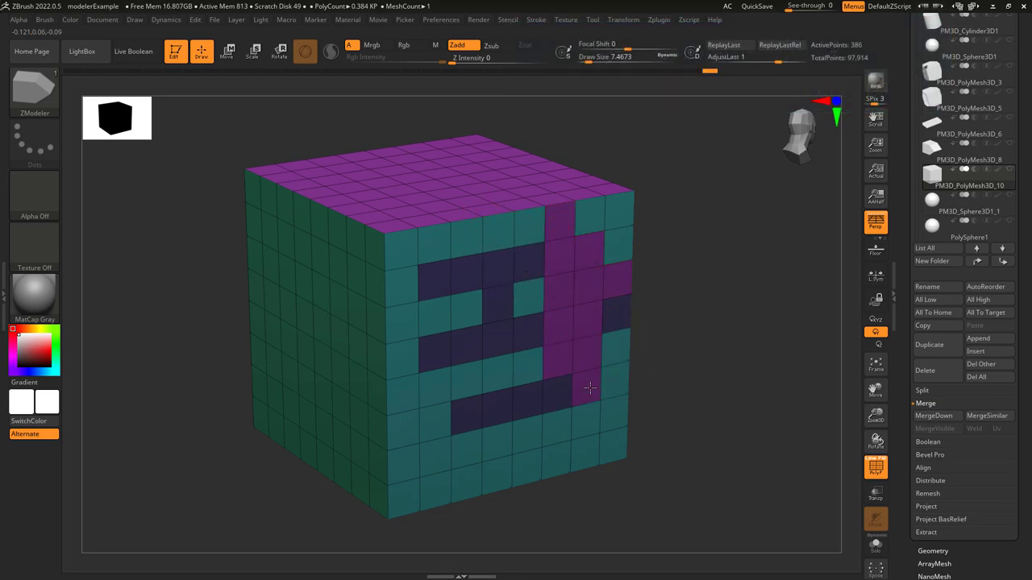
pyautogui.hotkey('ctrl', 'z')
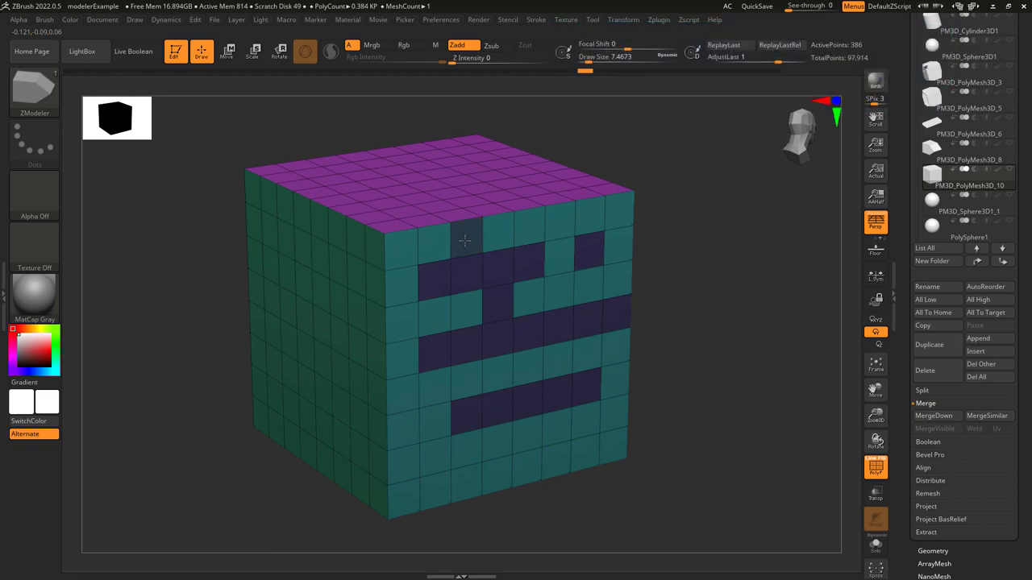
# Set the PolyGroup modifier to Overwrite and paint the dark purple polygroup across the teal face and onto the top.
pyautogui.click(590, 454)
pyautogui.press('space')
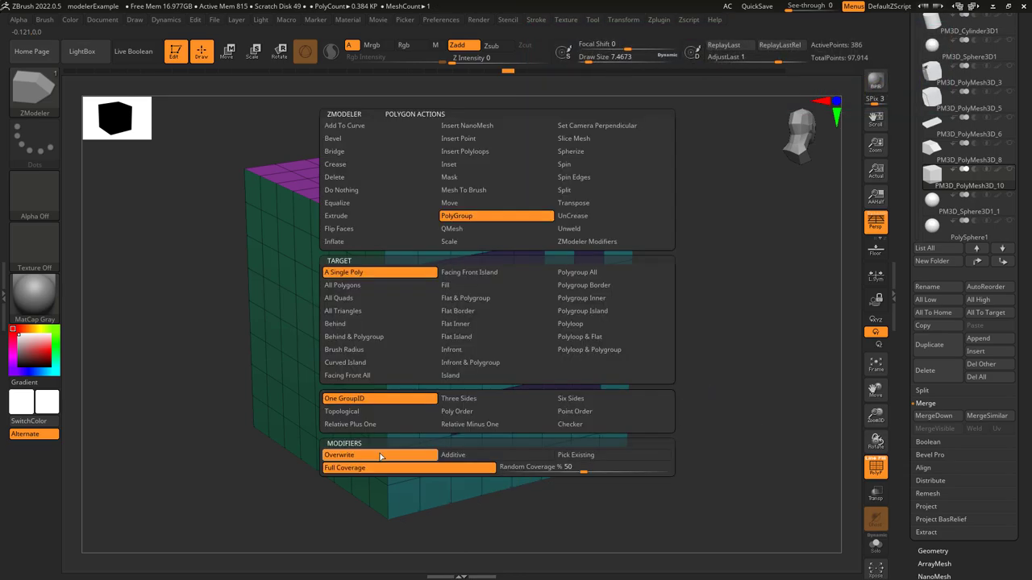
pyautogui.click(363, 455)
pyautogui.moveTo(469, 378)
pyautogui.mouseDown()
pyautogui.moveTo(488, 415)
pyautogui.moveTo(455, 461)
pyautogui.moveTo(379, 432)
pyautogui.moveTo(373, 247)
pyautogui.moveTo(386, 204)
pyautogui.moveTo(548, 226)
pyautogui.moveTo(454, 194)
pyautogui.mouseUp()
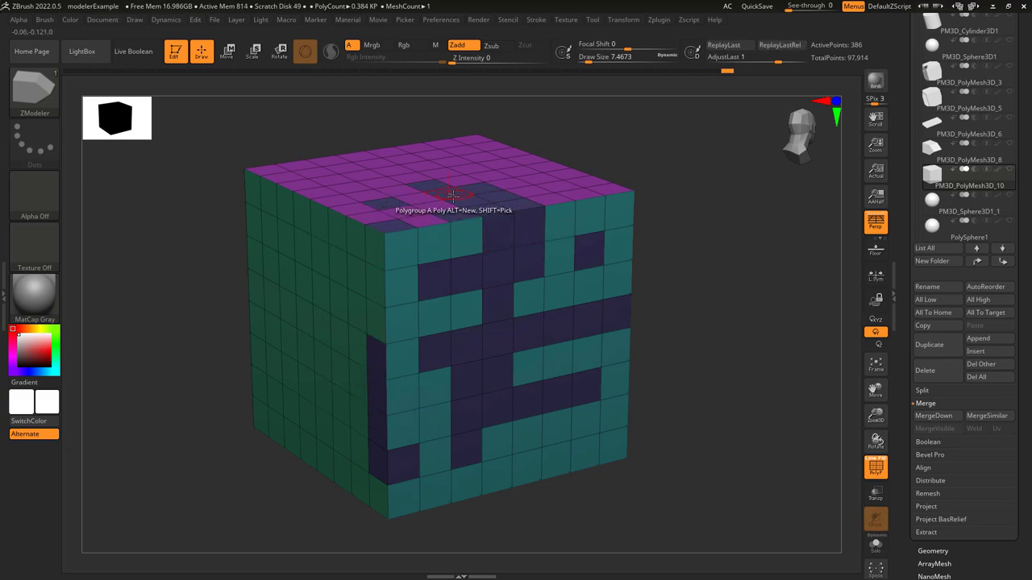
# Undo the last PolyGroup stroke, set the modifier to Additive and paint several strokes across the teal face.
pyautogui.press('space')
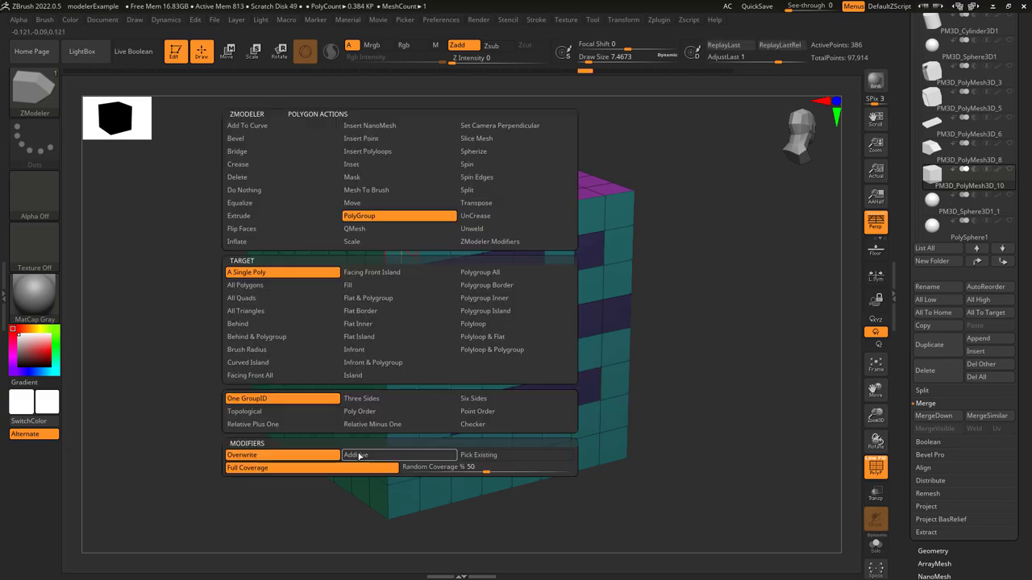
pyautogui.click(359, 455)
pyautogui.hotkey('ctrl', 'z')
pyautogui.moveTo(441, 254)
pyautogui.mouseDown()
pyautogui.moveTo(427, 272)
pyautogui.moveTo(401, 245)
pyautogui.moveTo(614, 238)
pyautogui.moveTo(393, 294)
pyautogui.moveTo(474, 307)
pyautogui.moveTo(611, 284)
pyautogui.moveTo(508, 331)
pyautogui.mouseUp()
pyautogui.moveTo(419, 347)
pyautogui.mouseDown()
pyautogui.moveTo(460, 375)
pyautogui.moveTo(568, 347)
pyautogui.moveTo(510, 403)
pyautogui.mouseUp()
pyautogui.moveTo(419, 428)
pyautogui.mouseDown()
pyautogui.moveTo(476, 451)
pyautogui.moveTo(580, 423)
pyautogui.moveTo(548, 467)
pyautogui.moveTo(493, 474)
pyautogui.mouseUp()
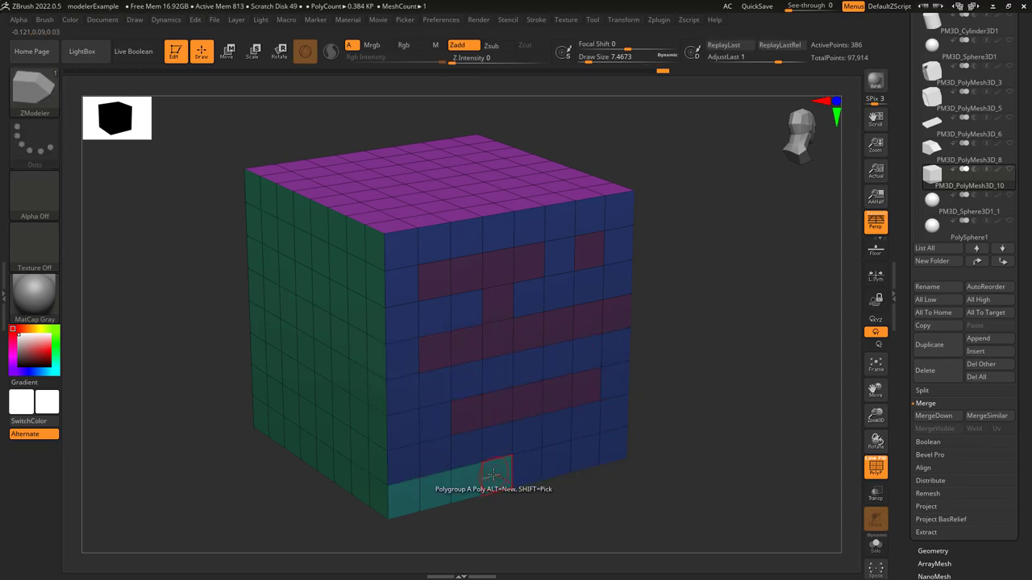
# Switch the PolyGroup modifier to Pick Existing, return it to Overwrite and paint a stroke down the teal face.
pyautogui.press('space')
pyautogui.click(593, 456)
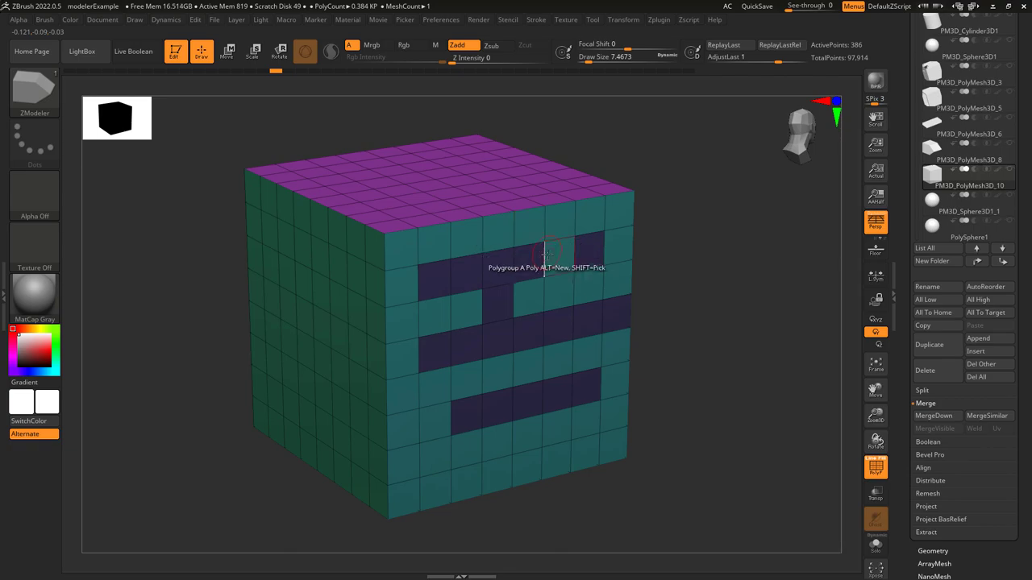
pyautogui.press('space')
pyautogui.click(415, 455)
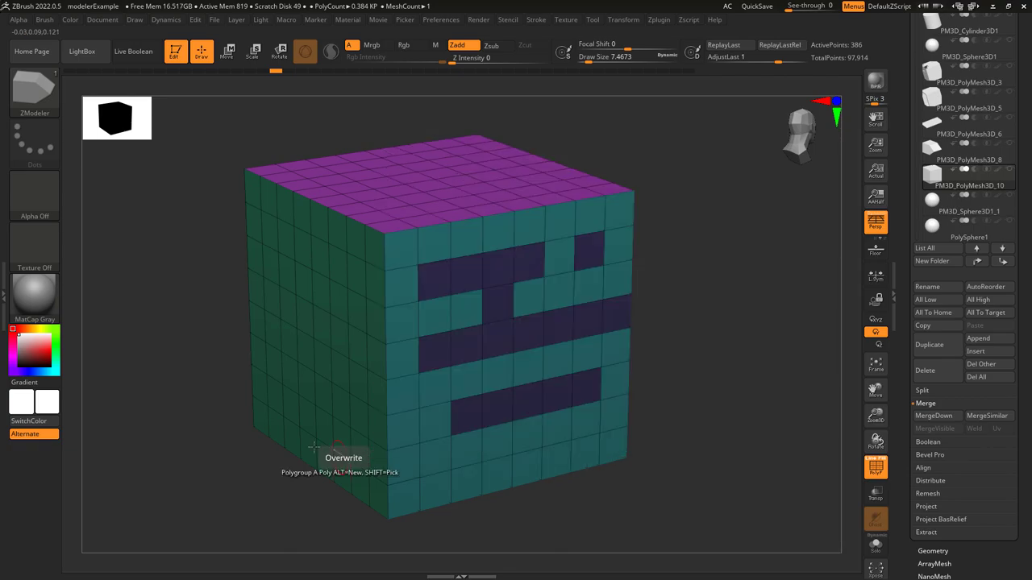
pyautogui.moveTo(590, 213); pyautogui.dragTo(591, 427)
# Set the PolyGroup target to Polygroup Island, regroup the yellow face and undo the regrouping.
pyautogui.press('space')
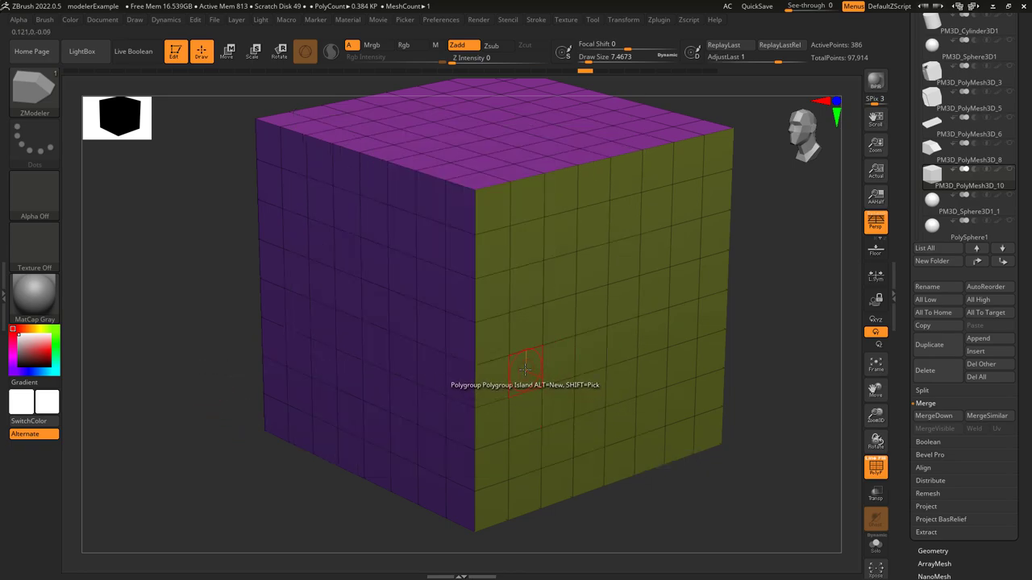
pyautogui.click(524, 369)
pyautogui.hotkey('ctrl', 'z')
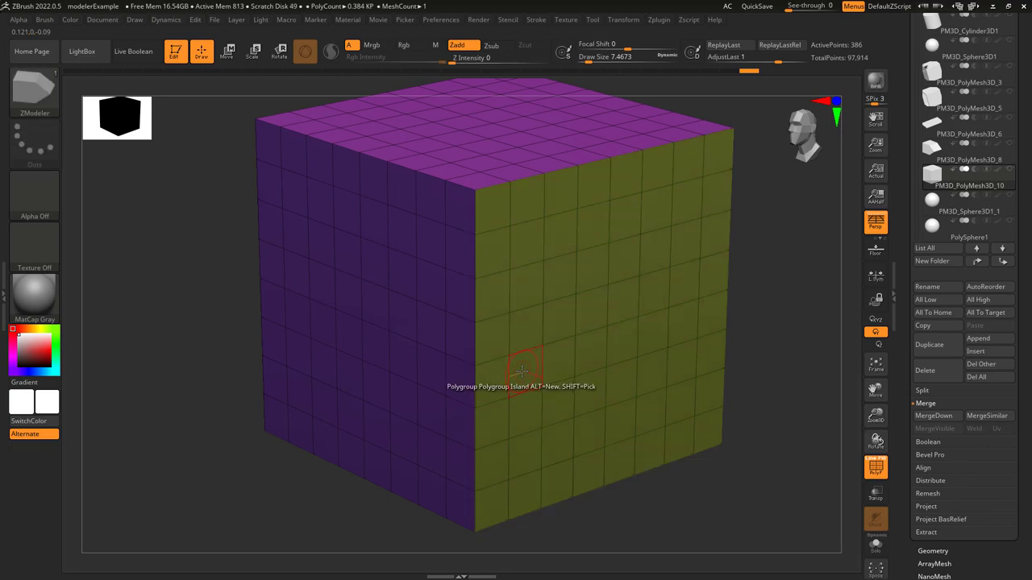
# Set Random Coverage to 25% and apply the PolyGroup action repeatedly on the yellow face.
pyautogui.press('space')
pyautogui.moveTo(608, 472); pyautogui.dragTo(598, 472)
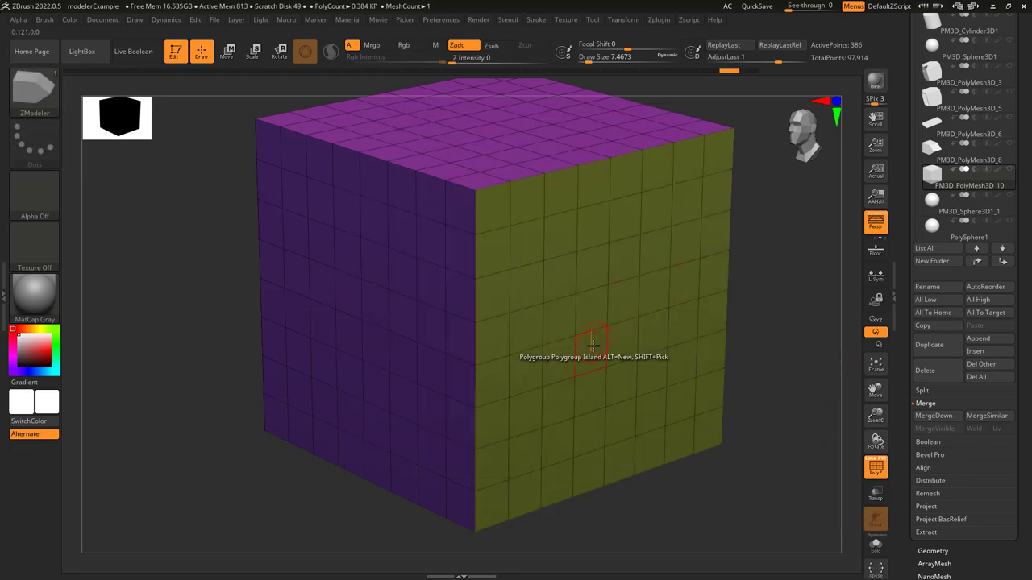
pyautogui.click(593, 355)
pyautogui.click(601, 358)
pyautogui.click(610, 363)
pyautogui.click(619, 367)
pyautogui.click(628, 373)
pyautogui.moveTo(628, 373); pyautogui.dragTo(659, 381)
# Set the PolyGroup option to One GroupID and apply it to the sample mesh.
pyautogui.press('space')
pyautogui.click(413, 277)
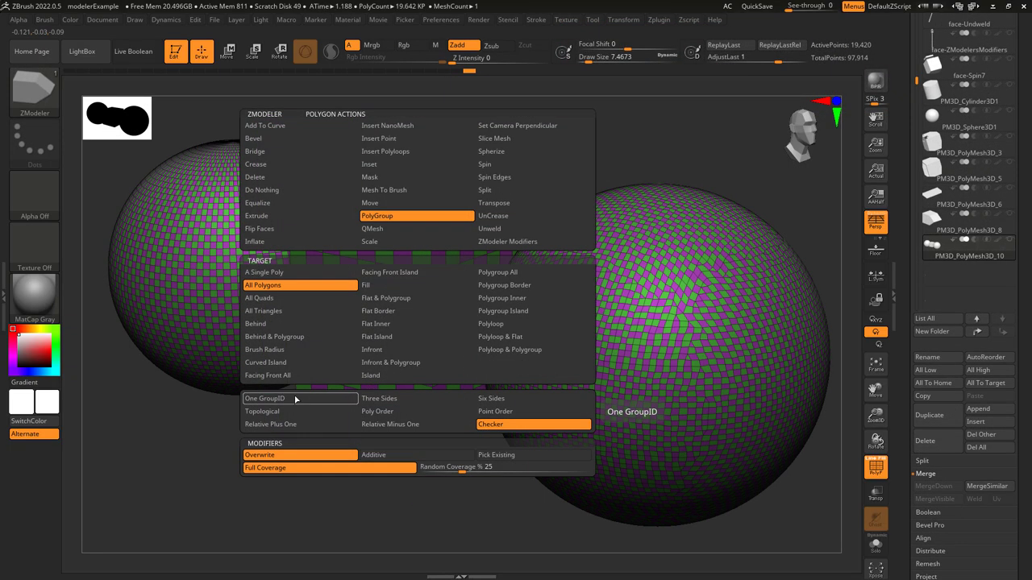
pyautogui.click(278, 398)
pyautogui.click(385, 317)
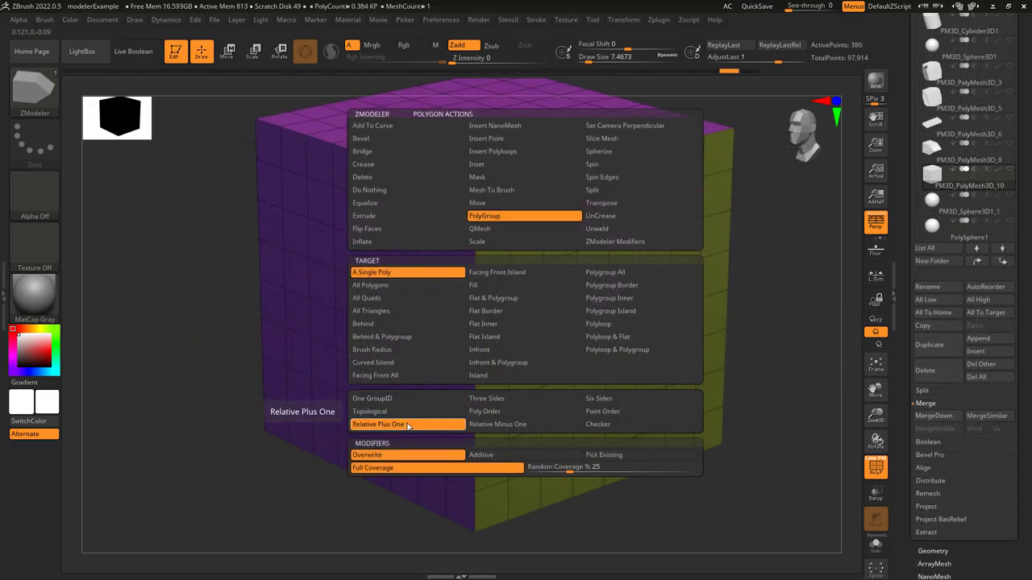
# Regroup the cube with the Three Sides PolyGroup option.
pyautogui.click(491, 412)
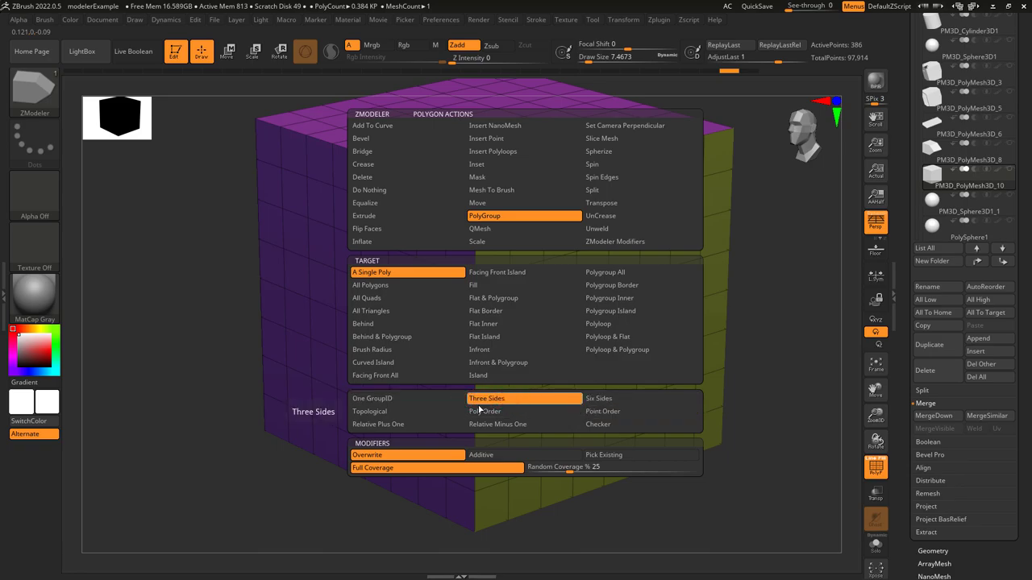
pyautogui.click(455, 334)
pyautogui.moveTo(467, 391); pyautogui.dragTo(281, 392)
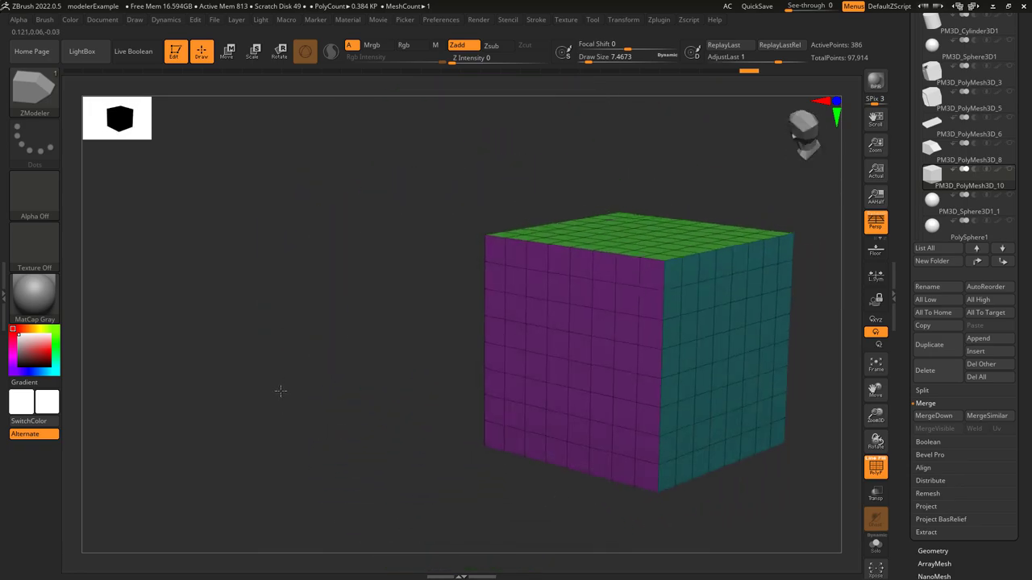
# Regroup the cube with the Six Sides PolyGroup option and inspect its other sides.
pyautogui.press('space')
pyautogui.click(573, 403)
pyautogui.click(450, 323)
pyautogui.moveTo(524, 427); pyautogui.dragTo(478, 344, button='right')
pyautogui.moveTo(477, 344); pyautogui.dragTo(452, 419)
# Apply the Checker PolyGroup option to All Polygons of the cube.
pyautogui.press('space')
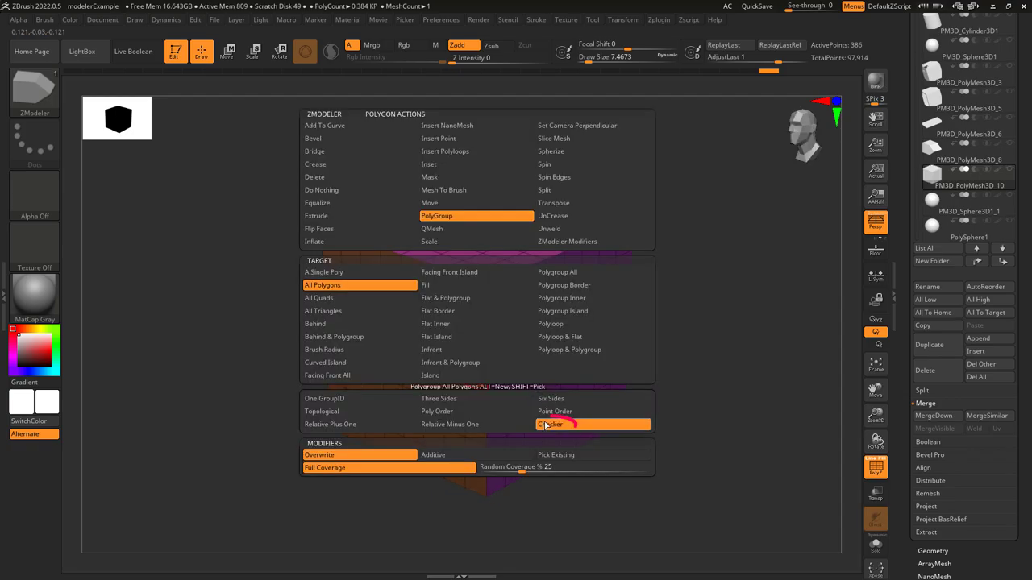
pyautogui.click(433, 308)
pyautogui.moveTo(433, 307); pyautogui.dragTo(530, 375, button='right')
# Regroup All Polygons of the spheres and cube with One GroupID, and again with Topological.
pyautogui.press('space')
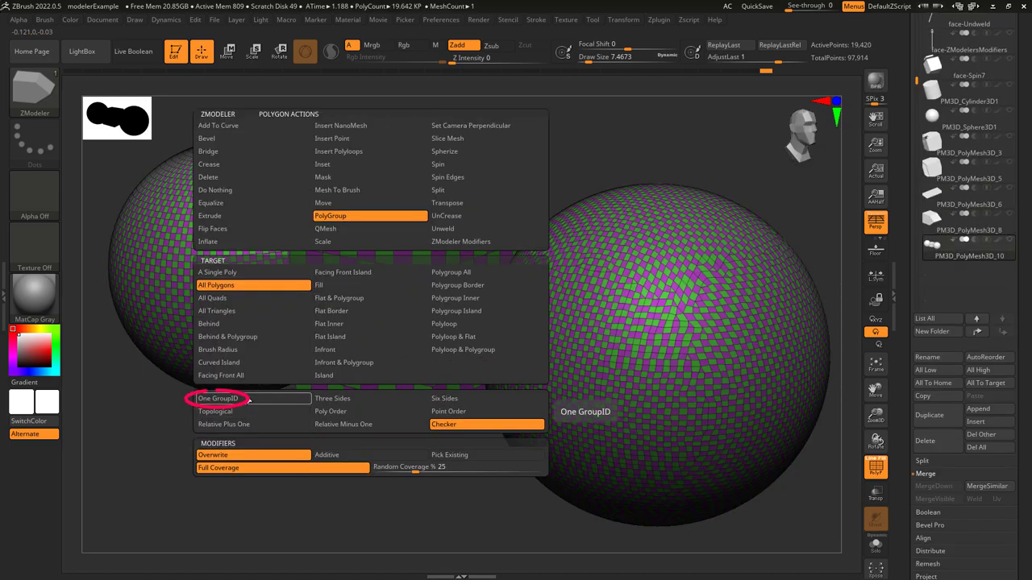
pyautogui.click(360, 360)
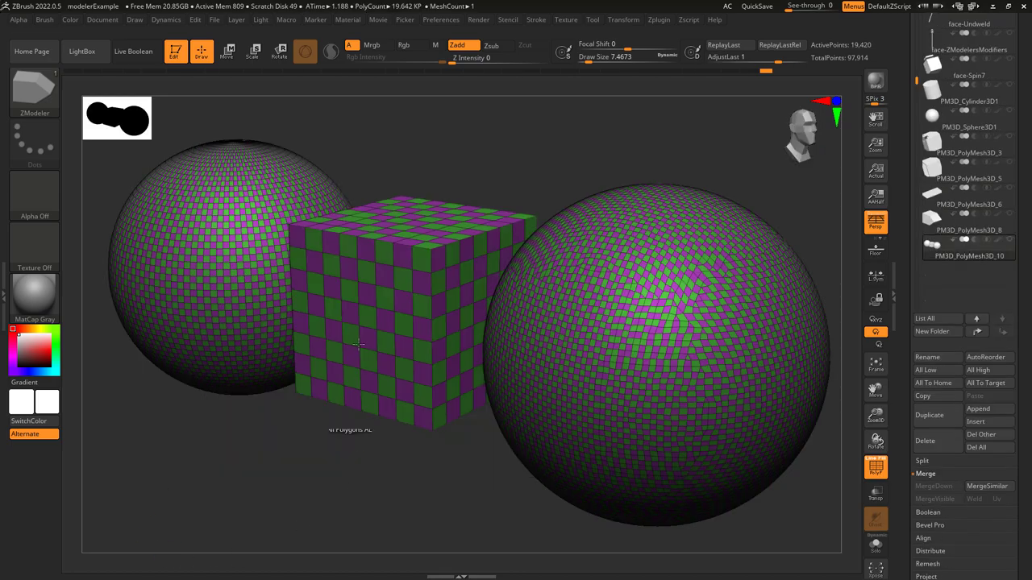
pyautogui.click(367, 292)
pyautogui.press('space')
pyautogui.click(216, 411)
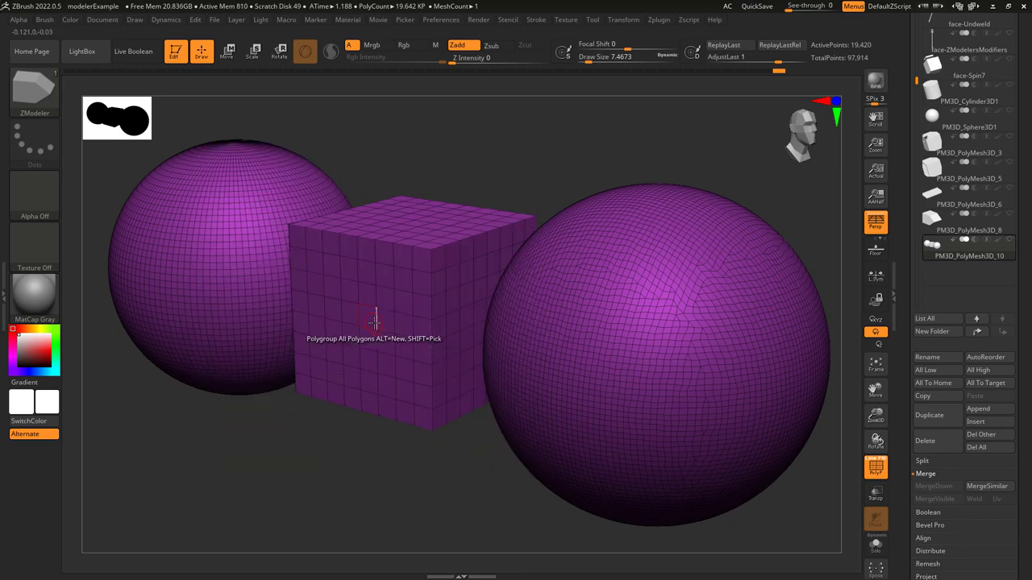
pyautogui.click(373, 319)
# Regroup All Polygons of the spheres and cube with Relative Plus One, and again with Three Sides.
pyautogui.press('space')
pyautogui.click(257, 424)
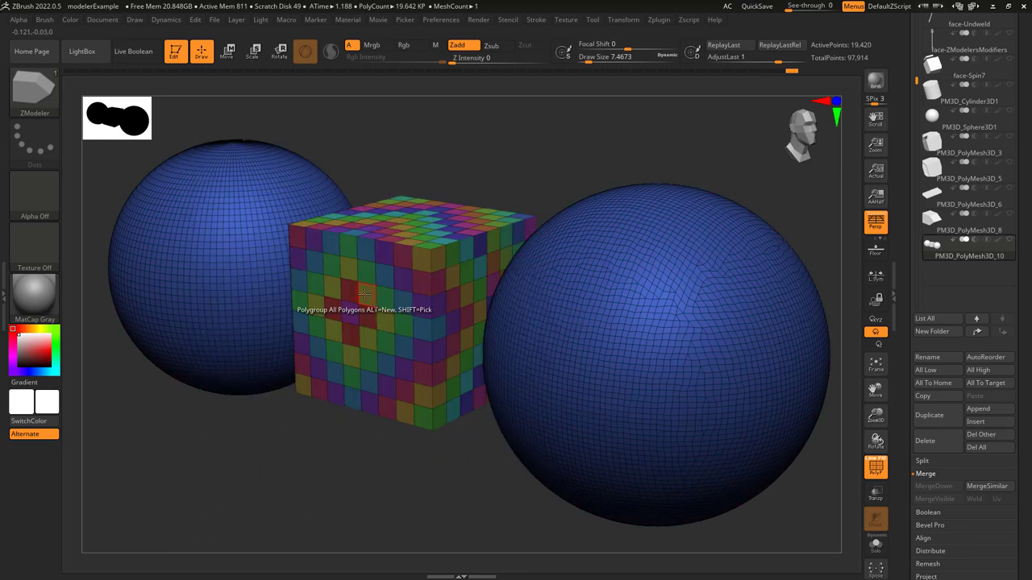
pyautogui.click(364, 294)
pyautogui.press('space')
pyautogui.click(354, 398)
pyautogui.click(401, 274)
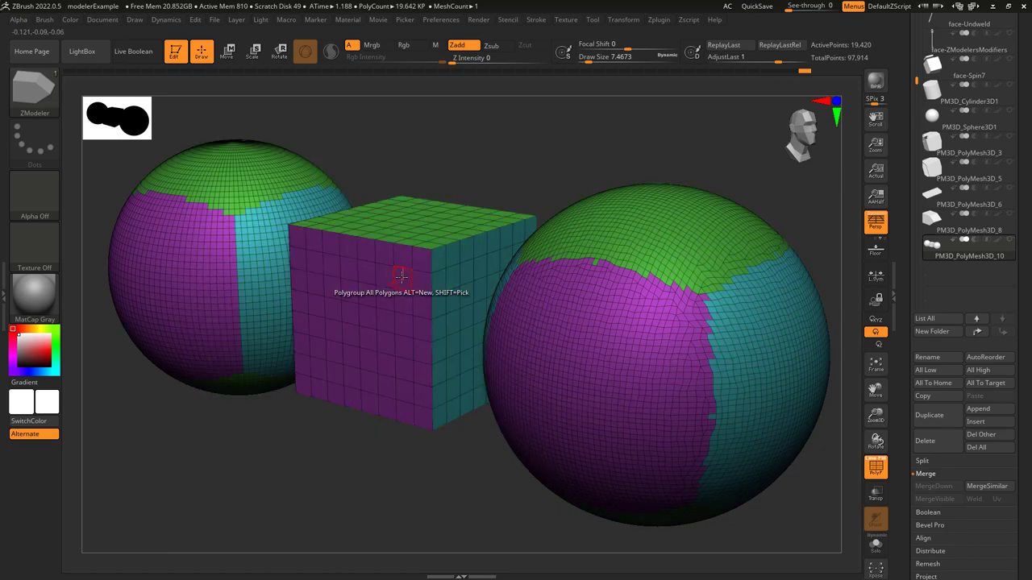
# Regroup All Polygons of the spheres and cube with the Relative Minus One option.
pyautogui.press('space')
pyautogui.click(387, 296)
pyautogui.press('space')
pyautogui.click(359, 424)
pyautogui.click(389, 296)
# Regroup All Polygons of the spheres and cube with Six Sides, and again with Point Order.
pyautogui.press('space')
pyautogui.click(466, 399)
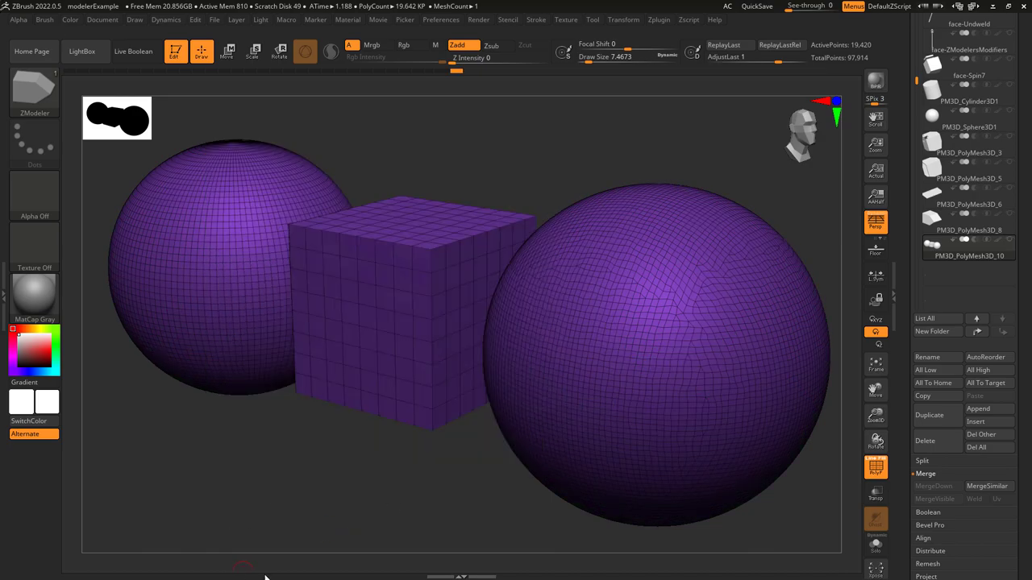
pyautogui.click(364, 296)
pyautogui.press('space')
pyautogui.click(460, 413)
pyautogui.click(352, 297)
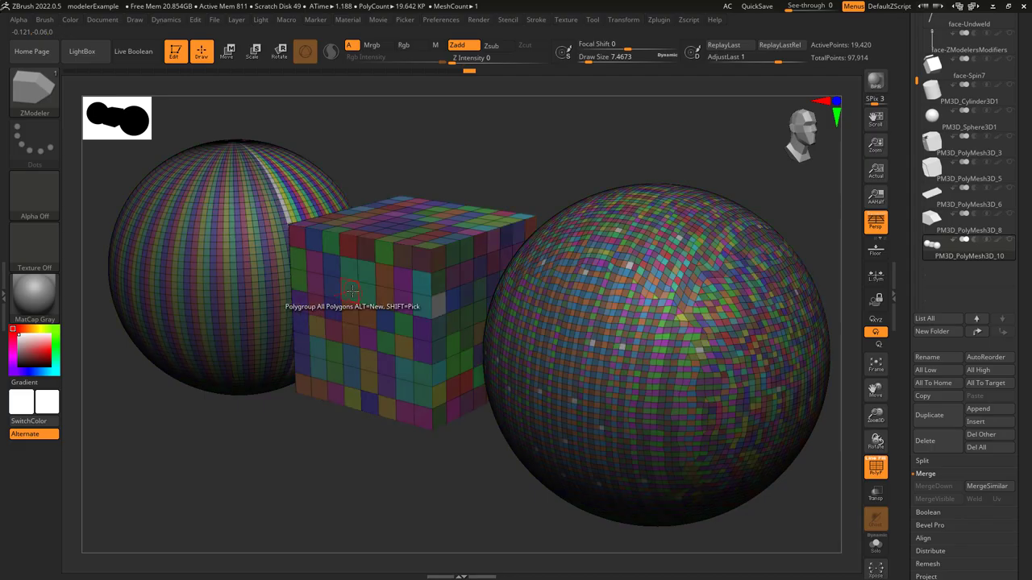
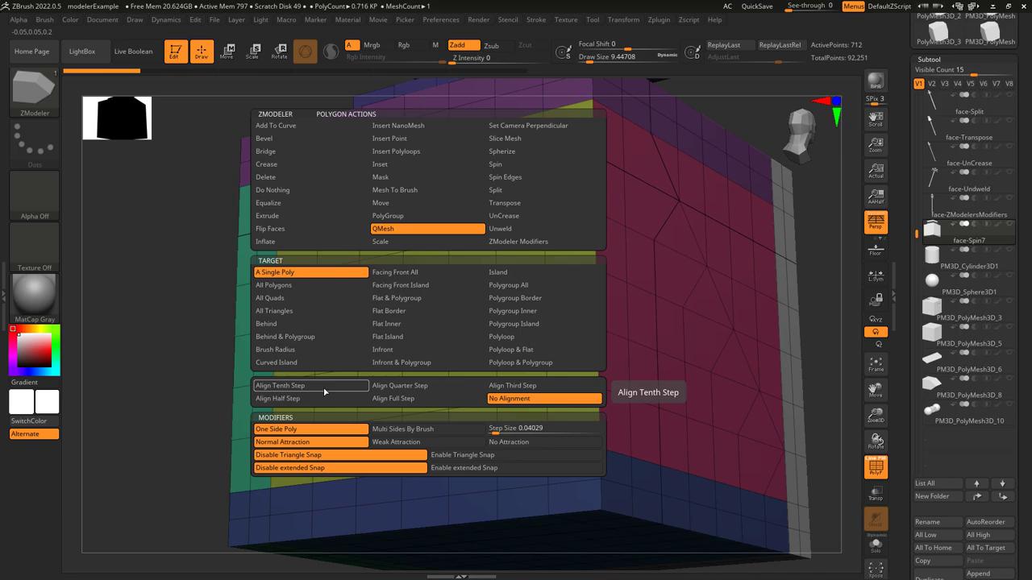
# QMesh a single polygon out of the yellow face with Align Tenth Step, and a neighbouring polygon with Align Half Step.
pyautogui.click(310, 386)
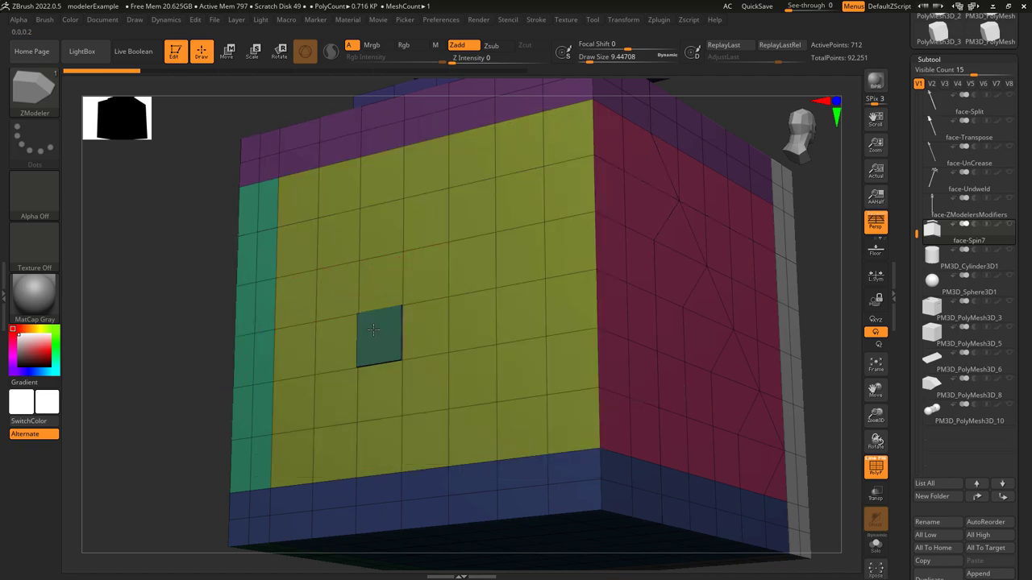
pyautogui.moveTo(375, 339); pyautogui.dragTo(428, 332)
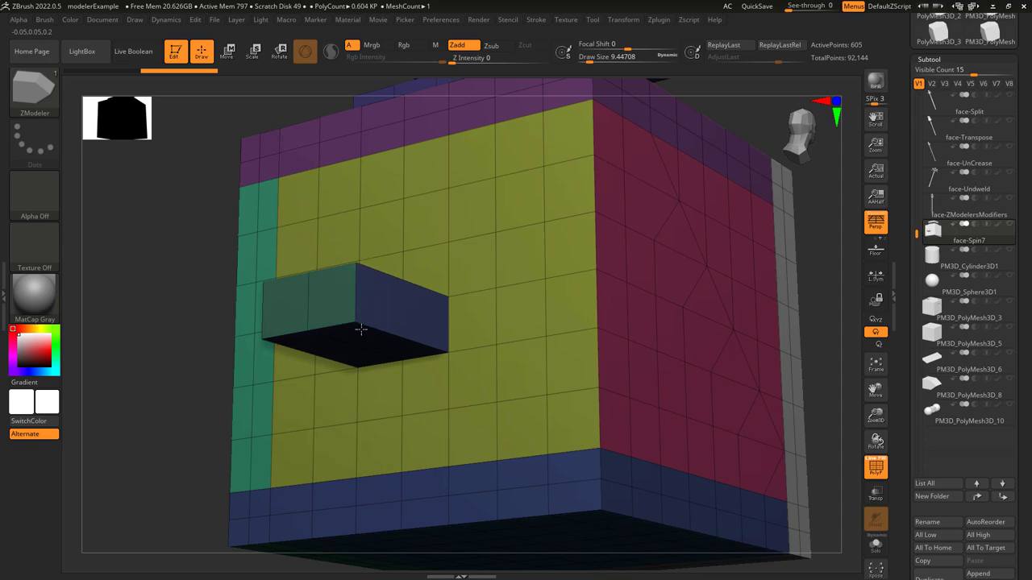
pyautogui.press('space')
pyautogui.click(318, 396)
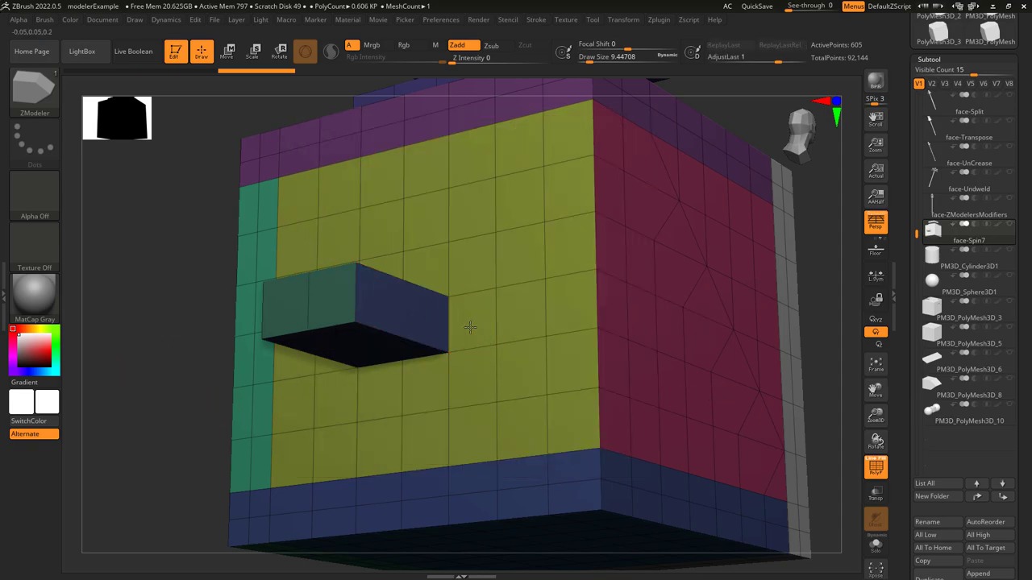
pyautogui.moveTo(470, 326); pyautogui.dragTo(375, 328)
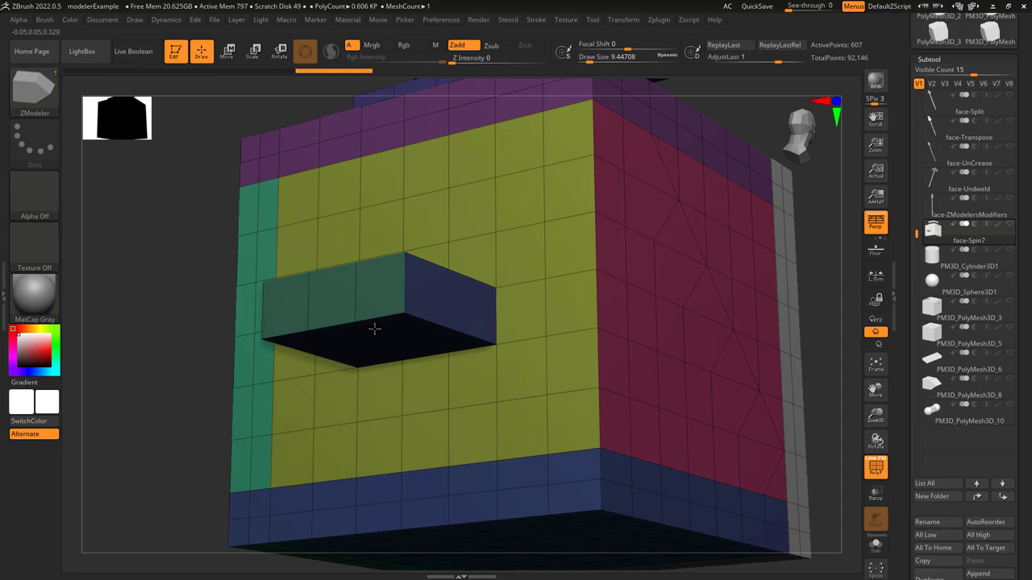
# QMesh the polygon beside the extruded block with Align Quarter Step, and one below the block with Align Full Step.
pyautogui.press('space')
pyautogui.click(435, 387)
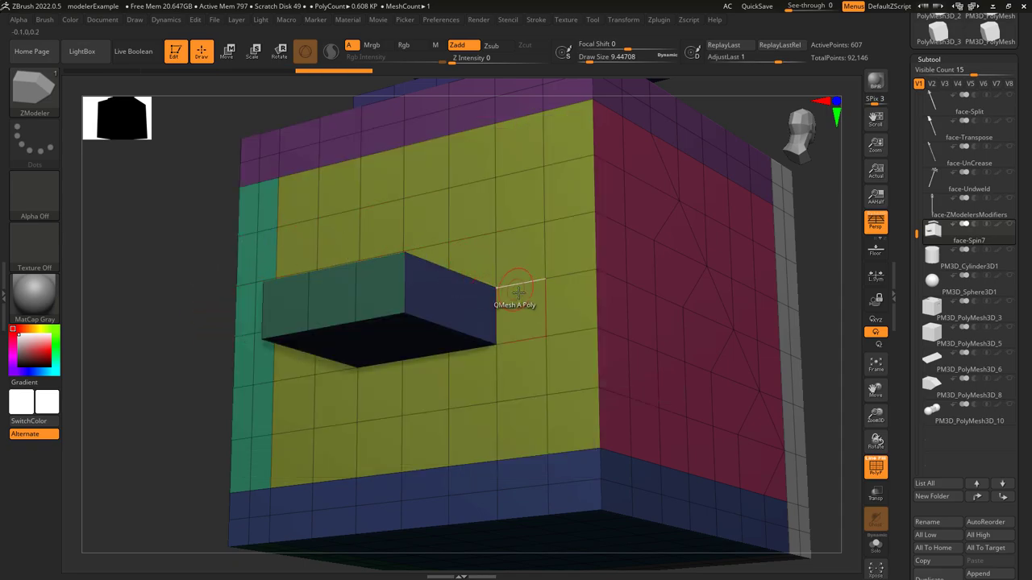
pyautogui.moveTo(516, 317); pyautogui.dragTo(483, 316)
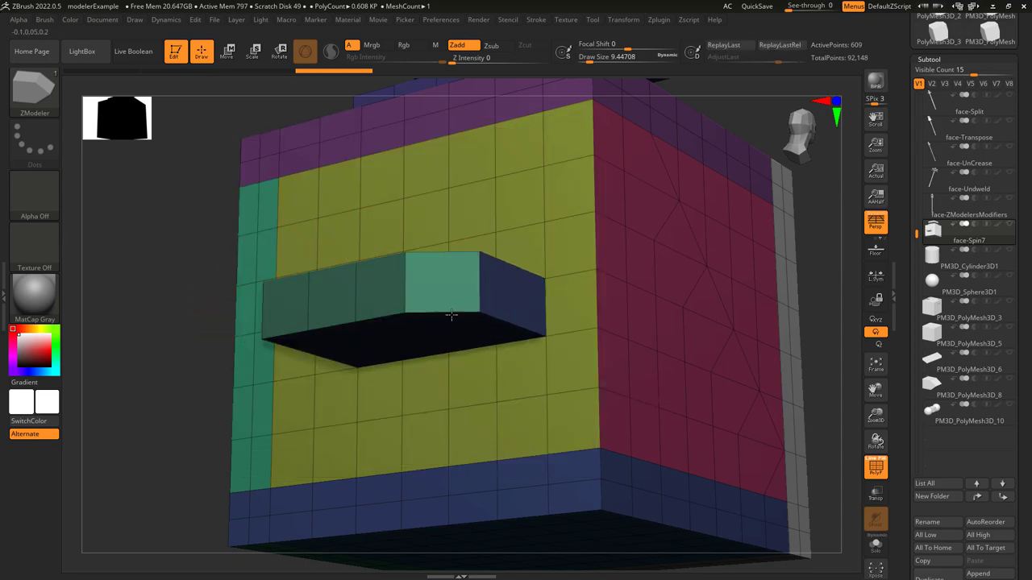
pyautogui.press('space')
pyautogui.click(435, 399)
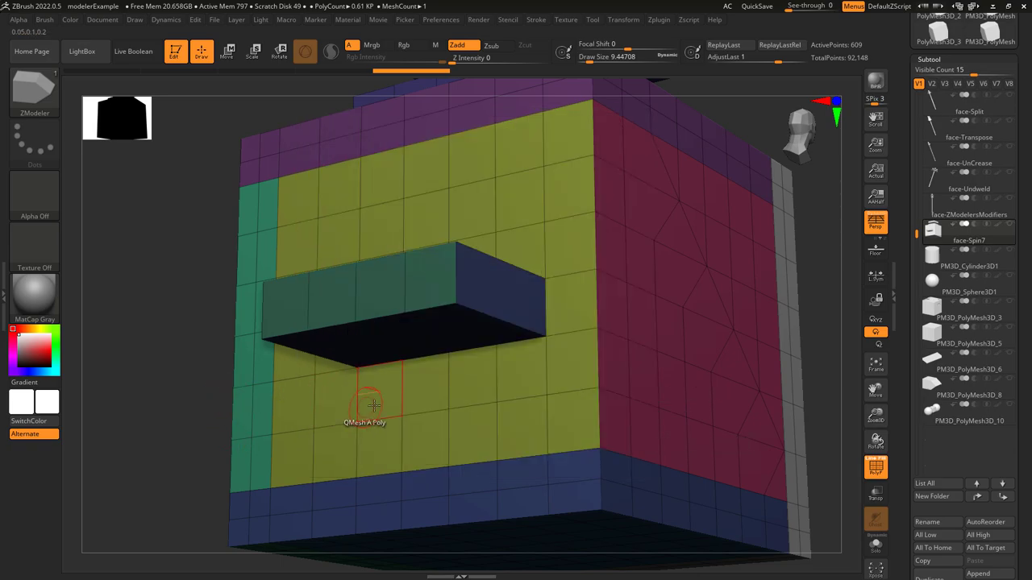
pyautogui.moveTo(359, 423); pyautogui.dragTo(330, 390)
# QMesh the polygon at the block's end with Align Third Step, and another polygon of the yellow face with No Alignment.
pyautogui.press('space')
pyautogui.click(557, 327)
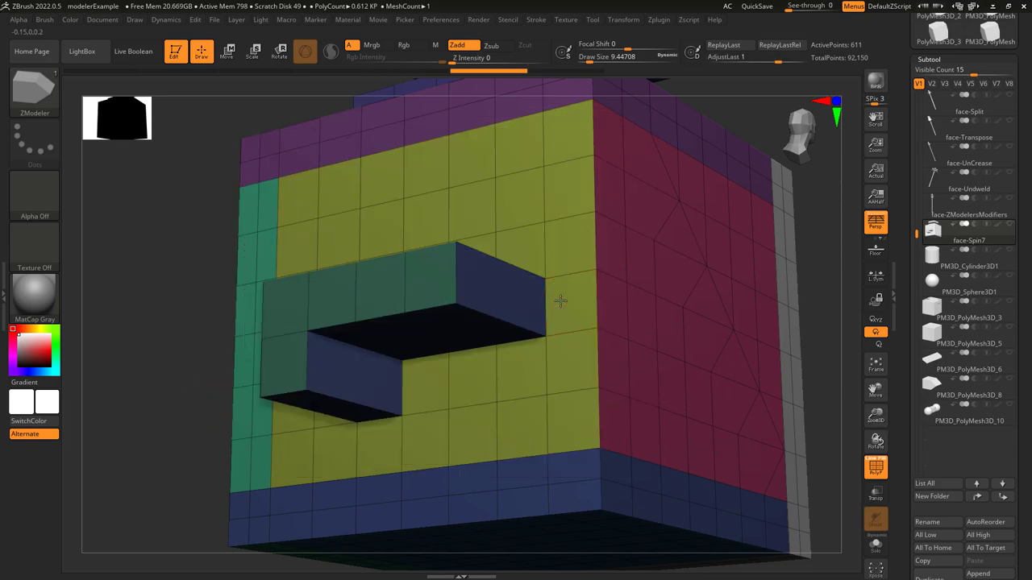
pyautogui.moveTo(562, 302); pyautogui.dragTo(482, 279)
pyautogui.press('space')
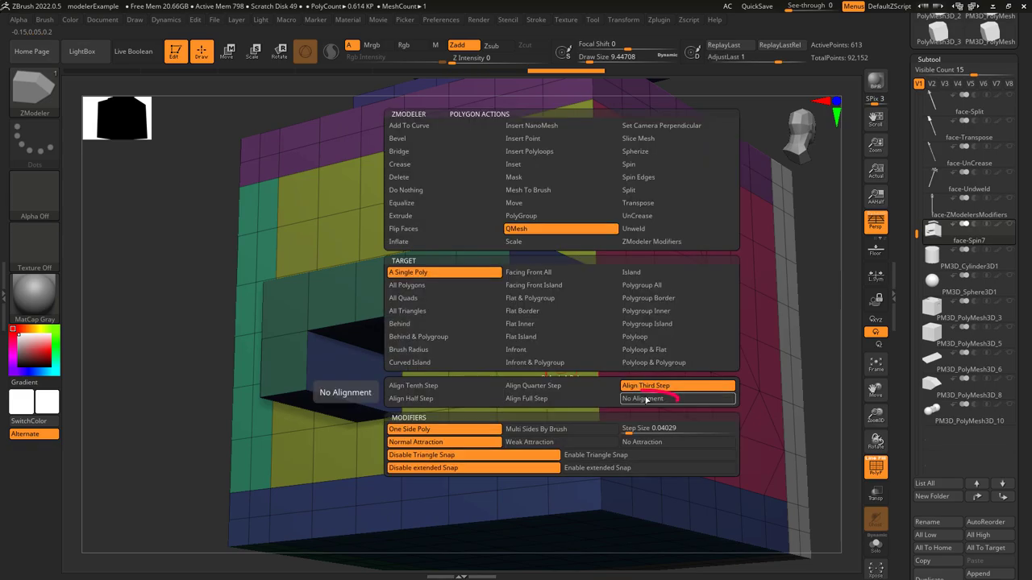
pyautogui.click(529, 442)
pyautogui.moveTo(560, 361); pyautogui.dragTo(506, 353)
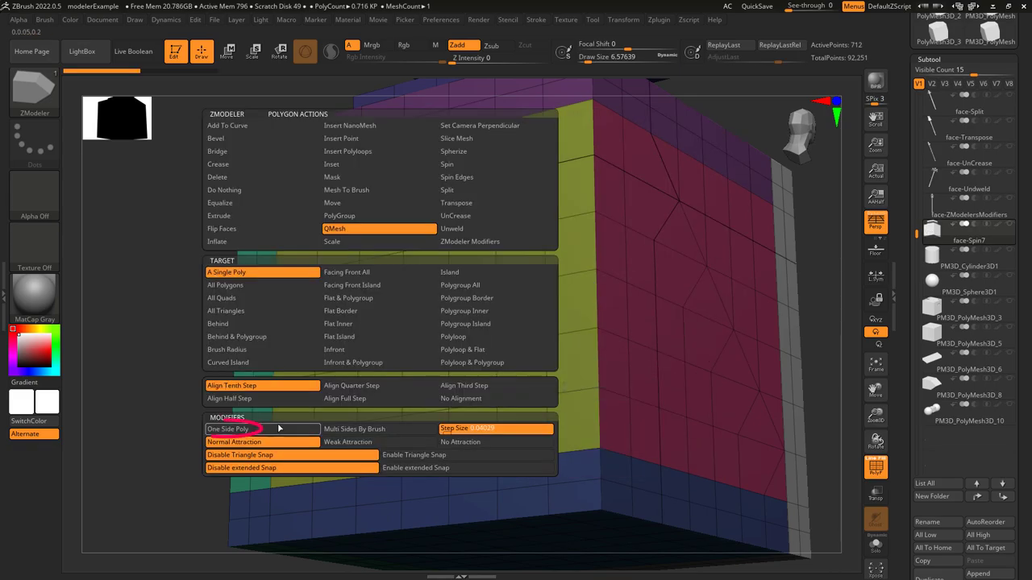
# Set the QMesh modifier to One Side Poly, extrude a polygon from the yellow face and undo it.
pyautogui.click(279, 427)
pyautogui.moveTo(385, 333)
pyautogui.mouseDown()
pyautogui.moveTo(161, 313)
pyautogui.moveTo(134, 302)
pyautogui.moveTo(363, 330)
pyautogui.moveTo(49, 282)
pyautogui.moveTo(287, 332)
pyautogui.moveTo(61, 293)
pyautogui.moveTo(242, 329)
pyautogui.mouseUp()
pyautogui.hotkey('ctrl', 'z')
# Set the QMesh modifier to Multi Sides By Brush, raise the Draw Size to about 20 and QMesh the yellow face's polygon.
pyautogui.press('space')
pyautogui.click(346, 431)
pyautogui.hotkey('ctrl', 'z')
pyautogui.press('s')
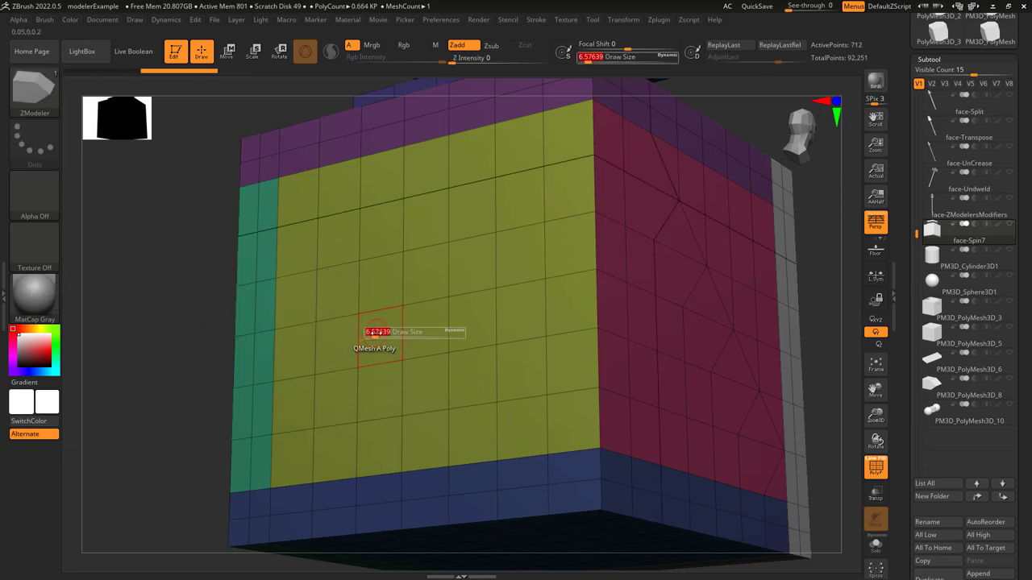
pyautogui.click(381, 336)
pyautogui.moveTo(377, 337)
pyautogui.mouseDown()
pyautogui.moveTo(12, 278)
pyautogui.moveTo(293, 325)
pyautogui.moveTo(376, 349)
pyautogui.mouseUp()
# Use the Step Size modifier at 0.04029 to QMesh a polygon on the yellow face.
pyautogui.press('space')
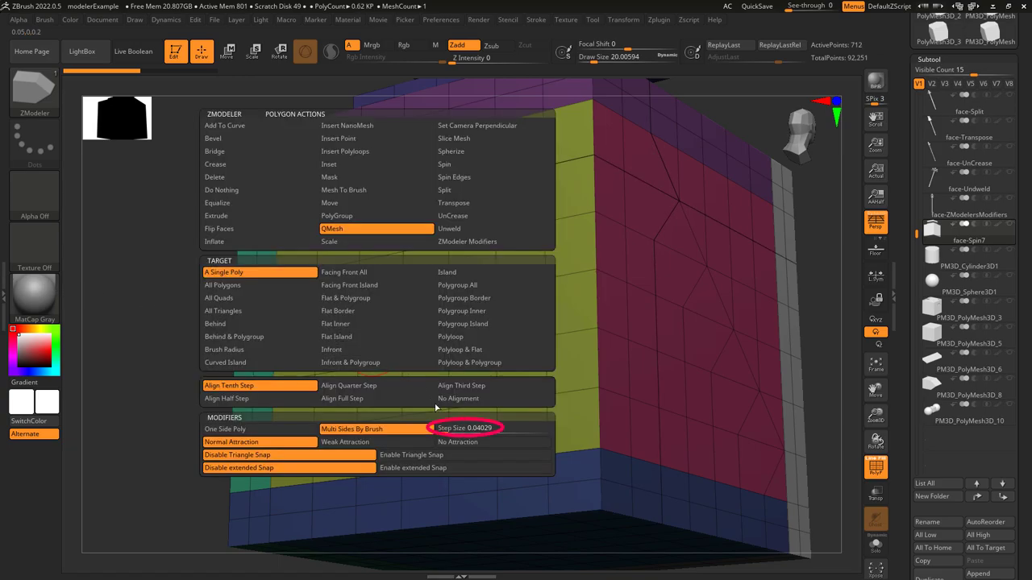
pyautogui.click(473, 428)
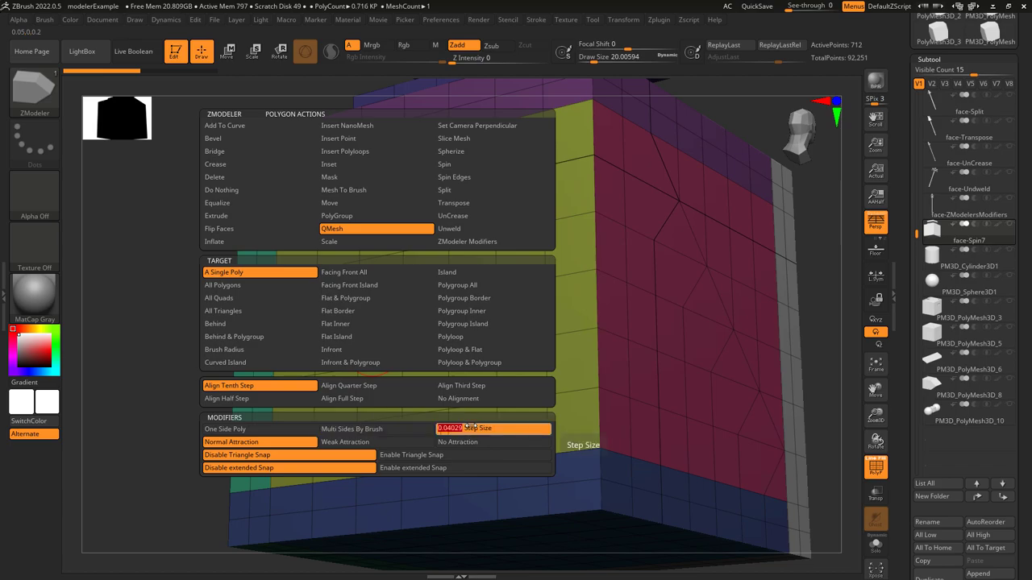
pyautogui.moveTo(327, 327)
pyautogui.mouseDown()
pyautogui.moveTo(11, 258)
pyautogui.moveTo(198, 295)
pyautogui.moveTo(372, 351)
pyautogui.mouseUp()
# Set the QMesh modifier to Normal Attraction and QMesh a polygon of the yellow face beside the teal strip.
pyautogui.press('space')
pyautogui.click(234, 442)
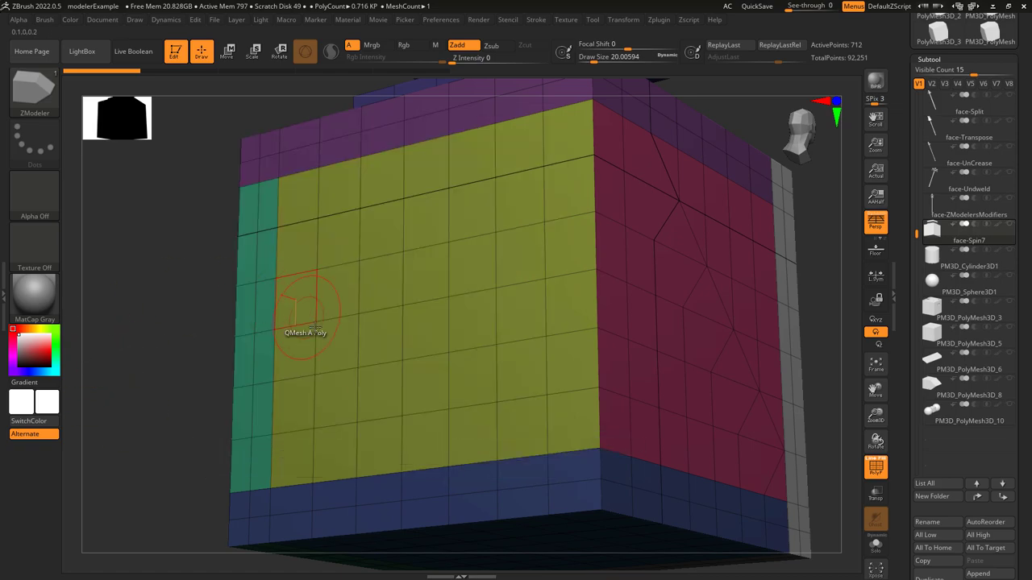
pyautogui.moveTo(299, 322); pyautogui.dragTo(339, 317)
# Switch QMesh to Weak Attraction, then to No Attraction, and QMesh further polygons of the yellow face.
pyautogui.press('space')
pyautogui.click(383, 441)
pyautogui.press('space')
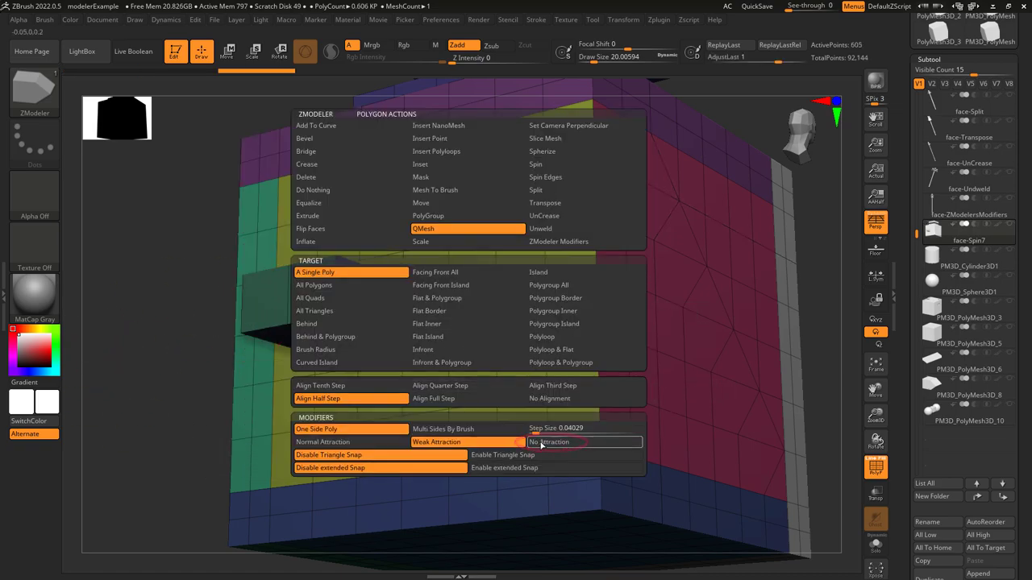
pyautogui.click(543, 442)
pyautogui.moveTo(472, 317); pyautogui.dragTo(387, 317)
# Set QMesh back to Normal Attraction, pull a block out of the yellow face and QMesh the polygon beside it.
pyautogui.press('space')
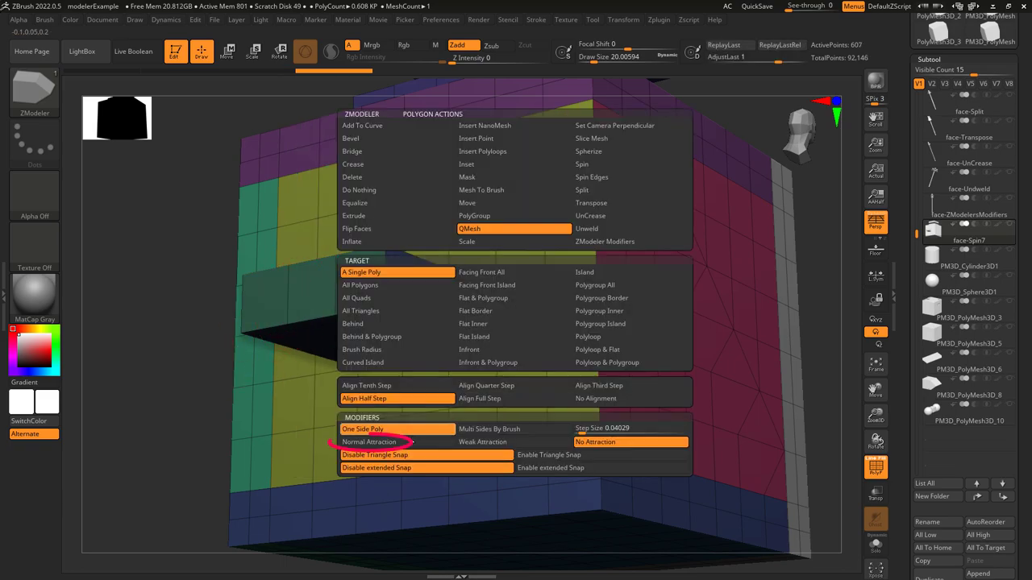
pyautogui.click(384, 439)
pyautogui.moveTo(534, 299); pyautogui.dragTo(556, 297)
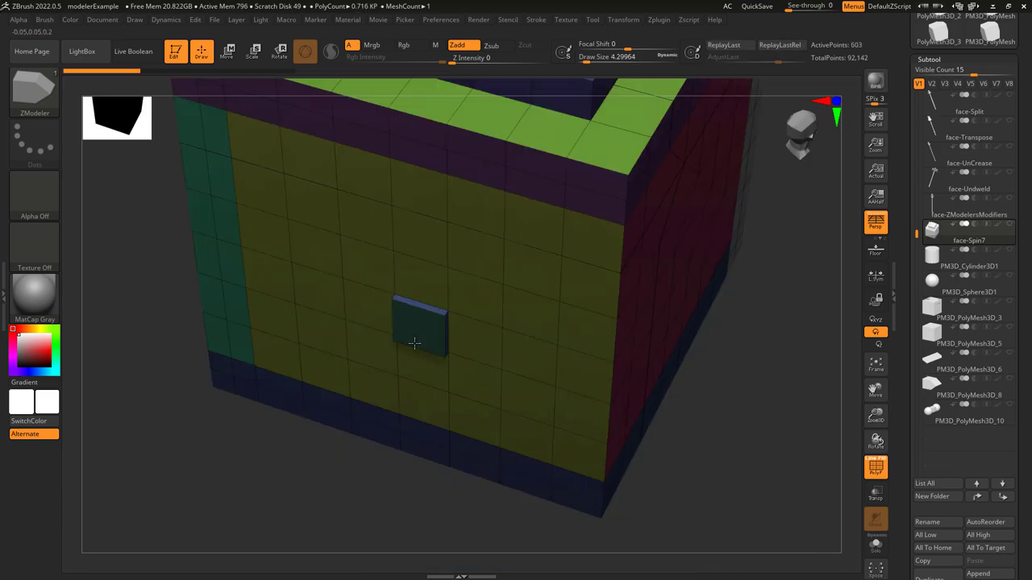
pyautogui.moveTo(411, 330); pyautogui.dragTo(422, 376)
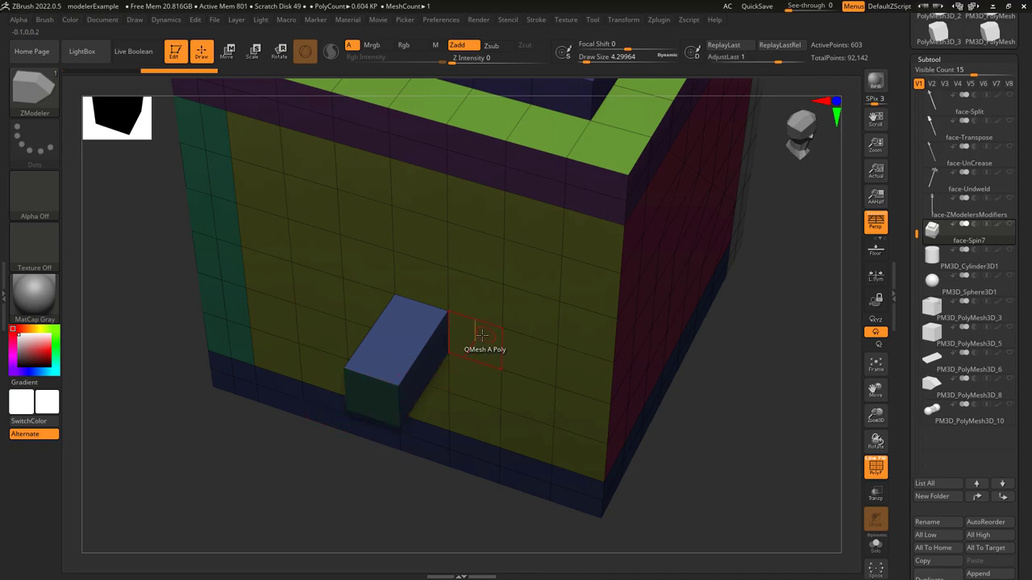
pyautogui.click(481, 333)
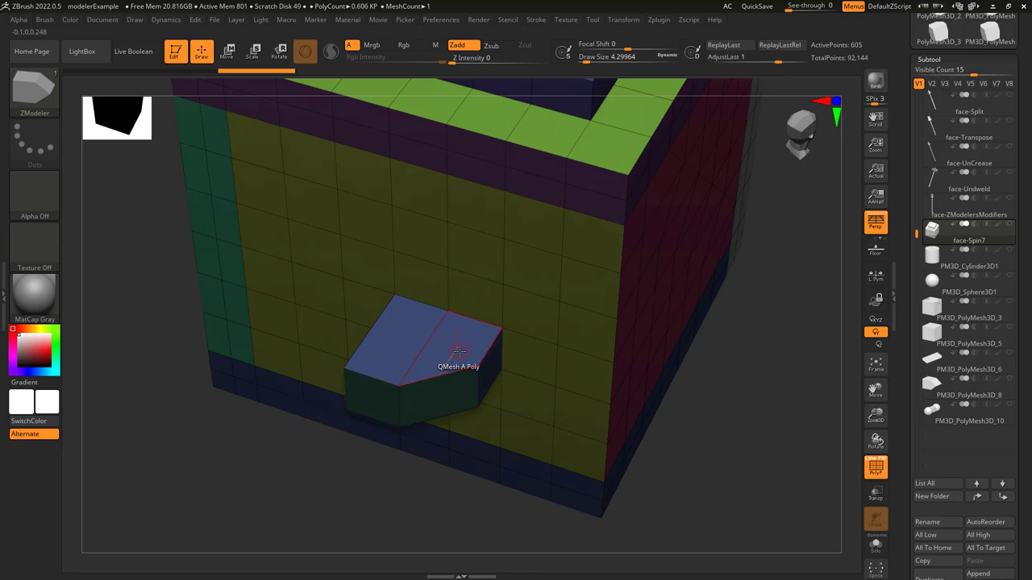
# Enable Triangle Snap, QMesh the polygon beside the block again, and undo the extrusions.
pyautogui.press('space')
pyautogui.click(556, 455)
pyautogui.hotkey('ctrl', 'z')
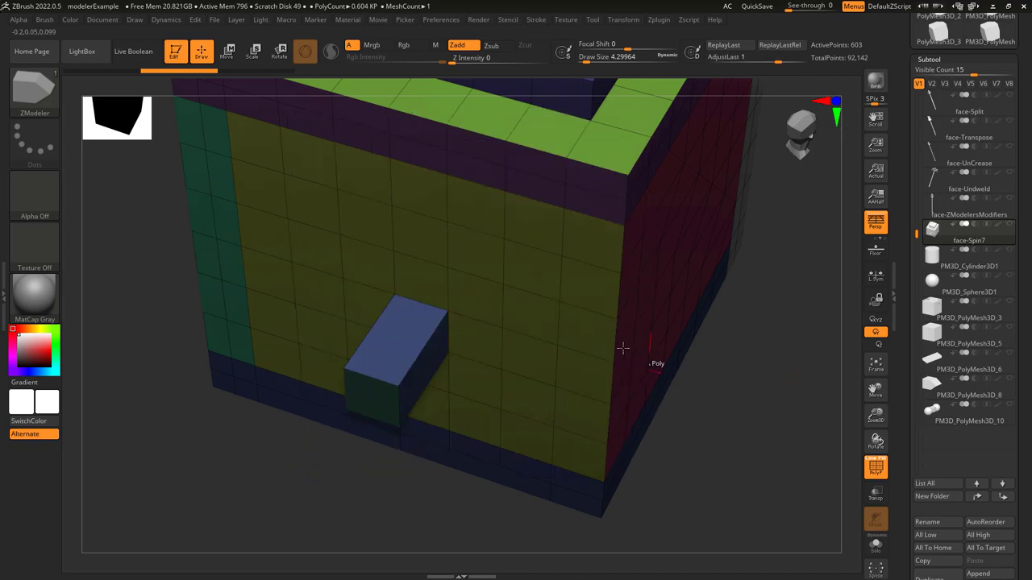
pyautogui.click(480, 342)
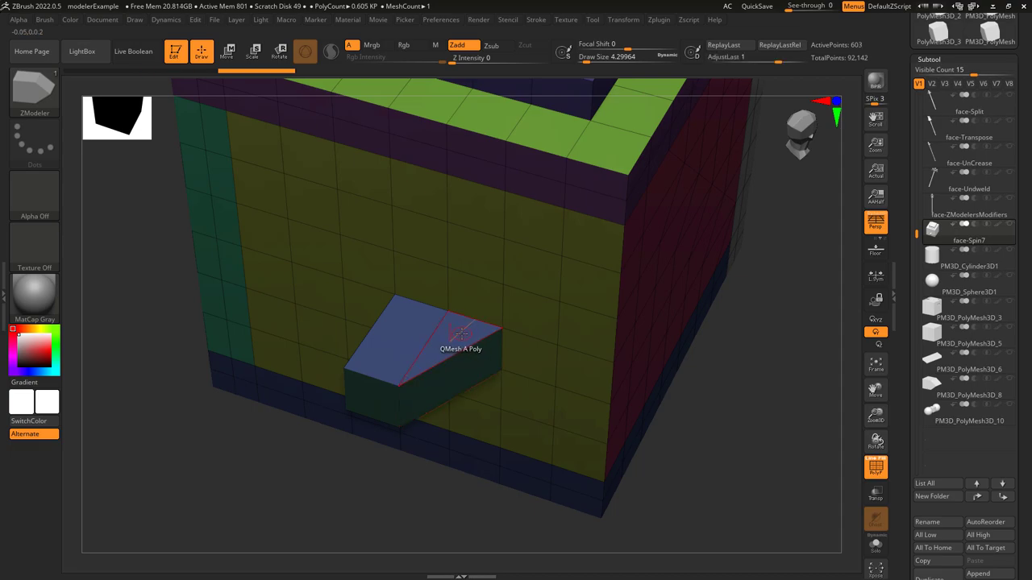
pyautogui.hotkey('ctrl', 'z')
pyautogui.hotkey('ctrl', 'z')
# Choose Disable extended Snap for QMesh and pull adjoining polygons out of the yellow face.
pyautogui.press('space')
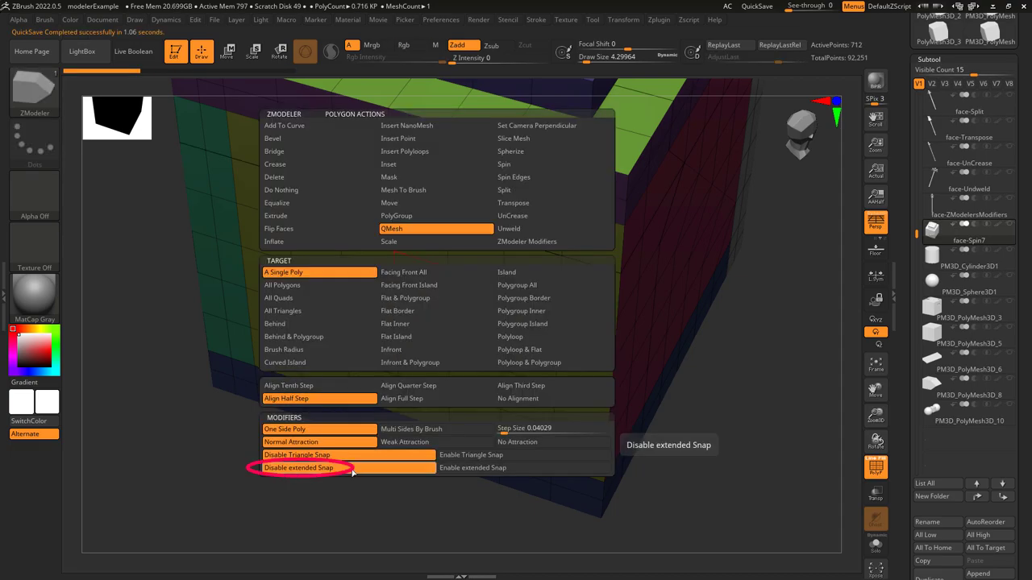
pyautogui.click(299, 467)
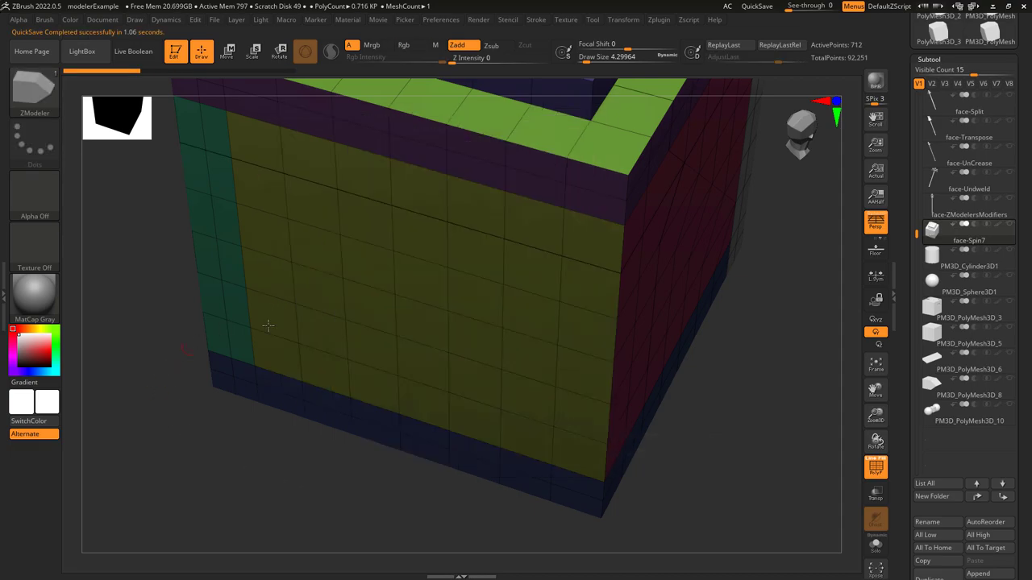
pyautogui.hotkey('ctrl', 'z')
pyautogui.moveTo(460, 350); pyautogui.dragTo(447, 372)
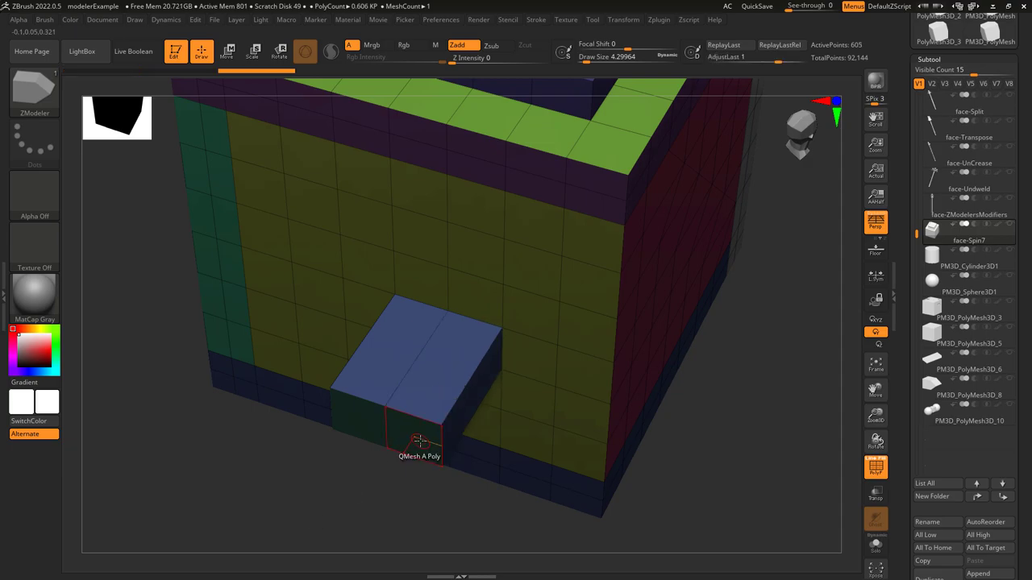
# Undo the neighbouring extrusion, choose Enable extended Snap and QMesh the polygon beside the block again.
pyautogui.hotkey('ctrl', 'z')
pyautogui.press('space')
pyautogui.click(522, 468)
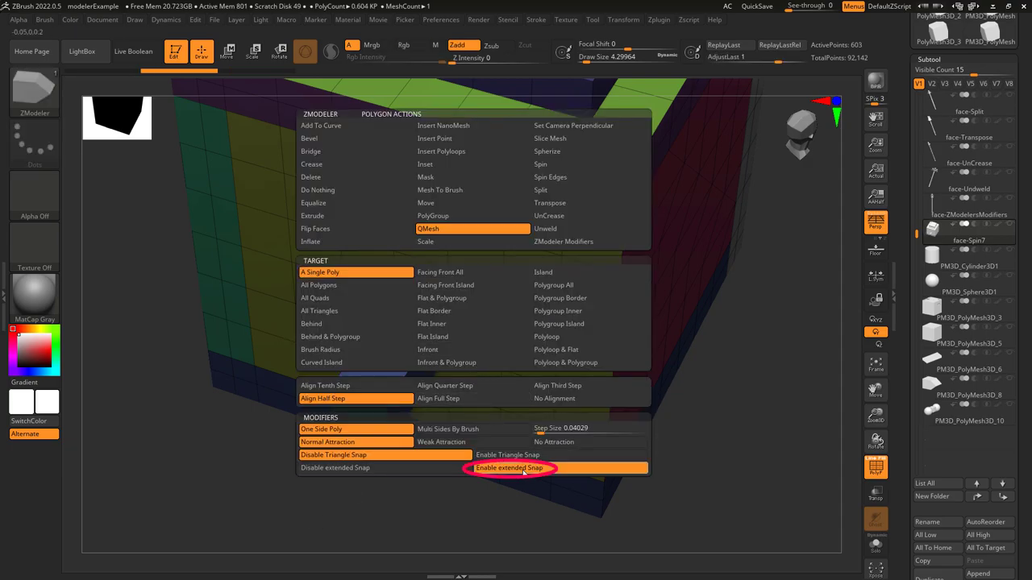
pyautogui.moveTo(467, 334); pyautogui.dragTo(464, 499)
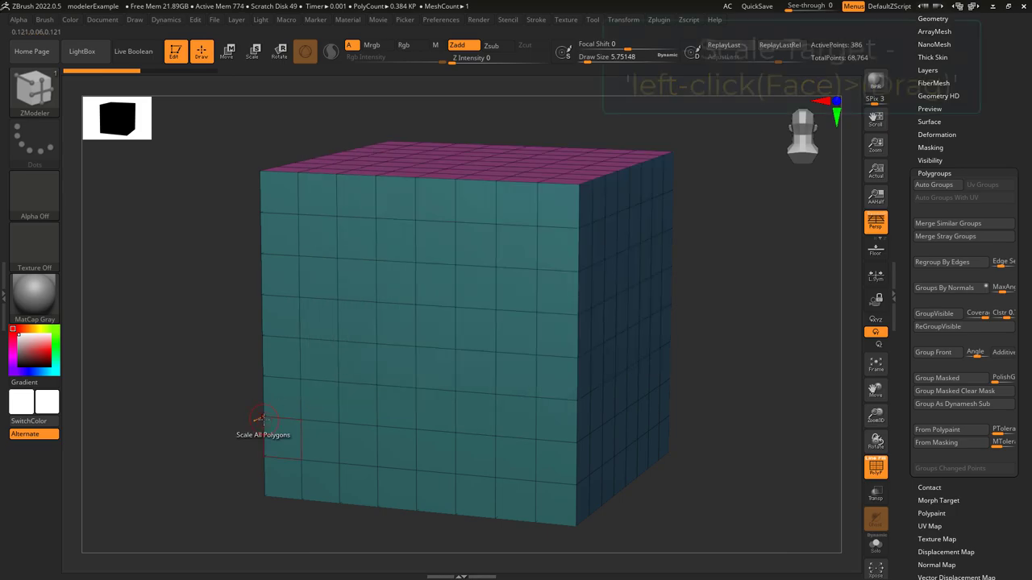
# Scale all polygons of the cube with the Scale action, then try a uniform gizmo scale and undo it.
pyautogui.moveTo(461, 352); pyautogui.dragTo(459, 333)
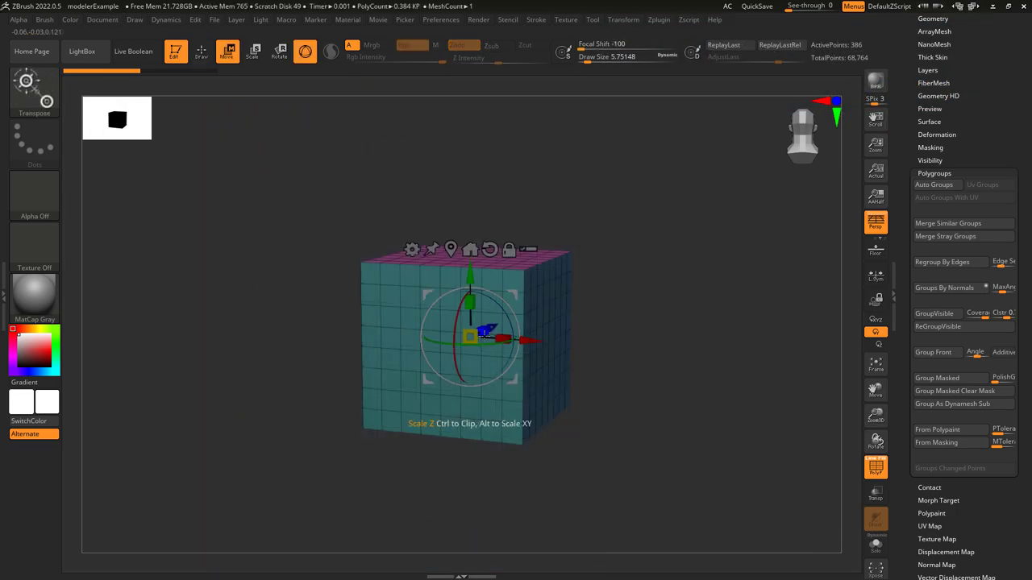
pyautogui.moveTo(470, 336); pyautogui.dragTo(418, 378)
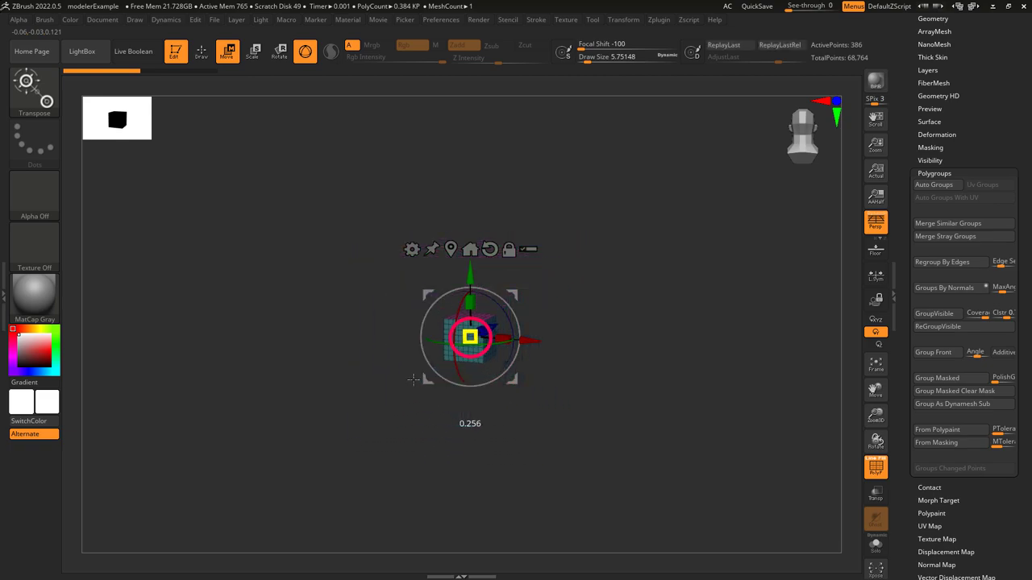
pyautogui.hotkey('ctrl', 'z')
# Unlock the gizmo and move it along the X axis away from the cube's centre.
pyautogui.click(509, 250)
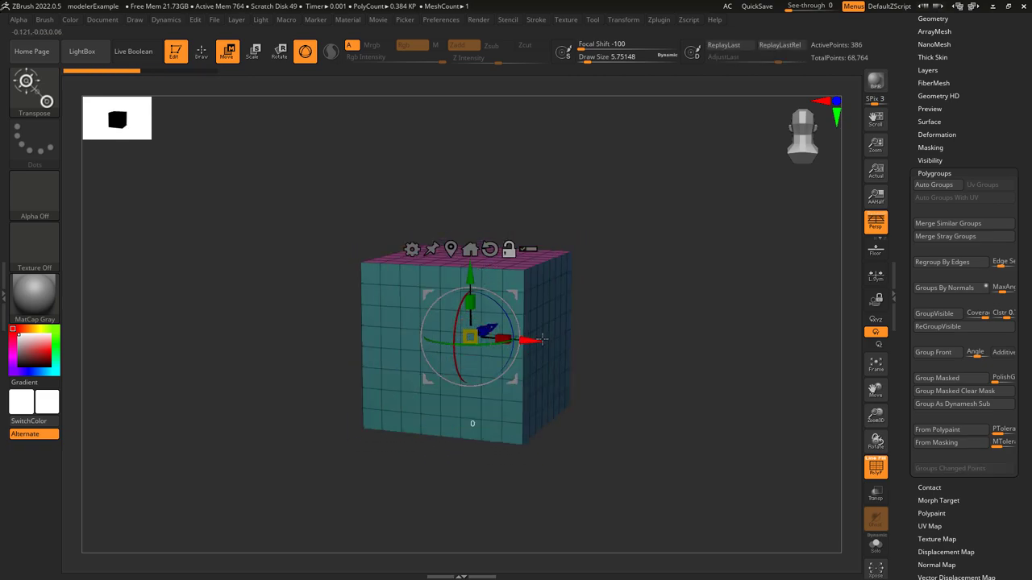
pyautogui.moveTo(542, 342); pyautogui.dragTo(762, 393)
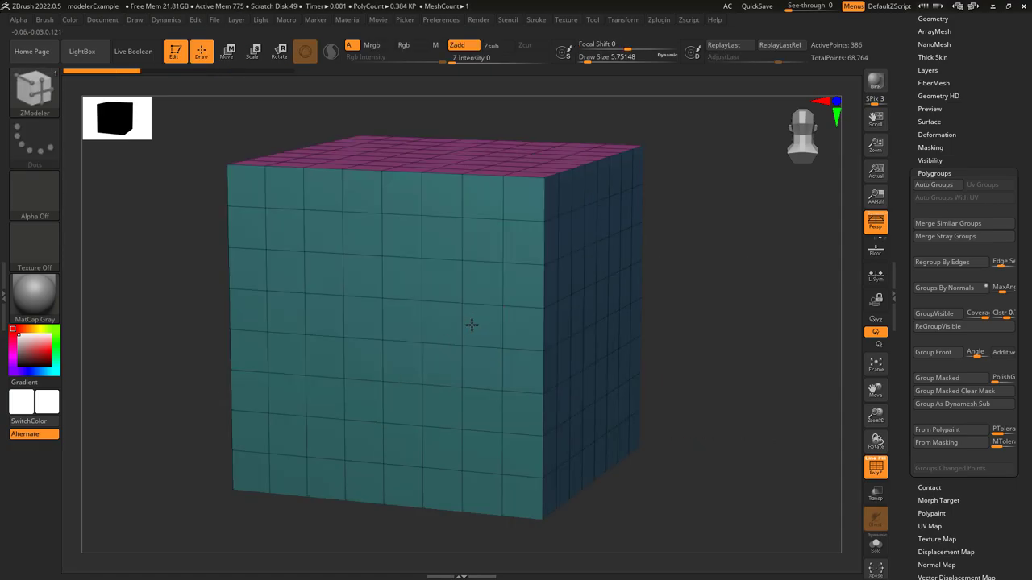
# Scale all polygons from the teal face, then set Click Center and scale them from the face's upper corner.
pyautogui.moveTo(477, 325); pyautogui.dragTo(500, 395)
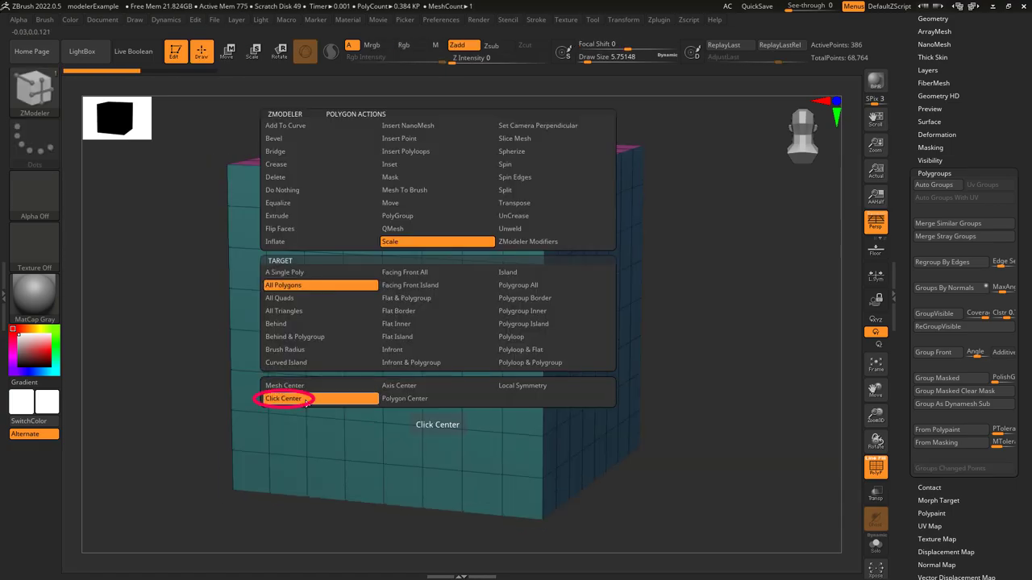
pyautogui.click(274, 399)
pyautogui.moveTo(251, 188); pyautogui.dragTo(430, 481)
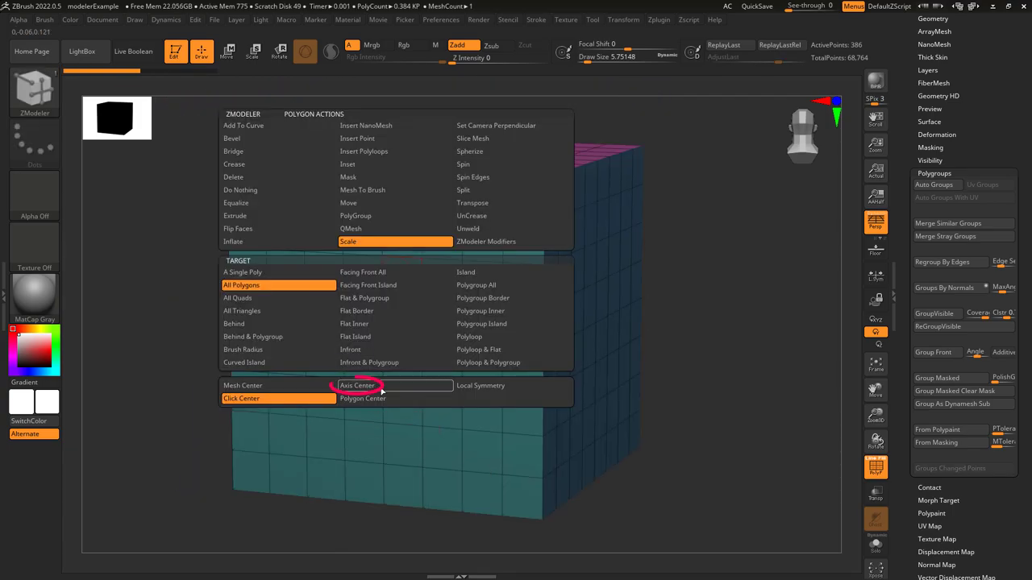
# Set Scale to Axis Center with the floor grid shown, scale all polygons of the cube and undo it.
pyautogui.click(382, 391)
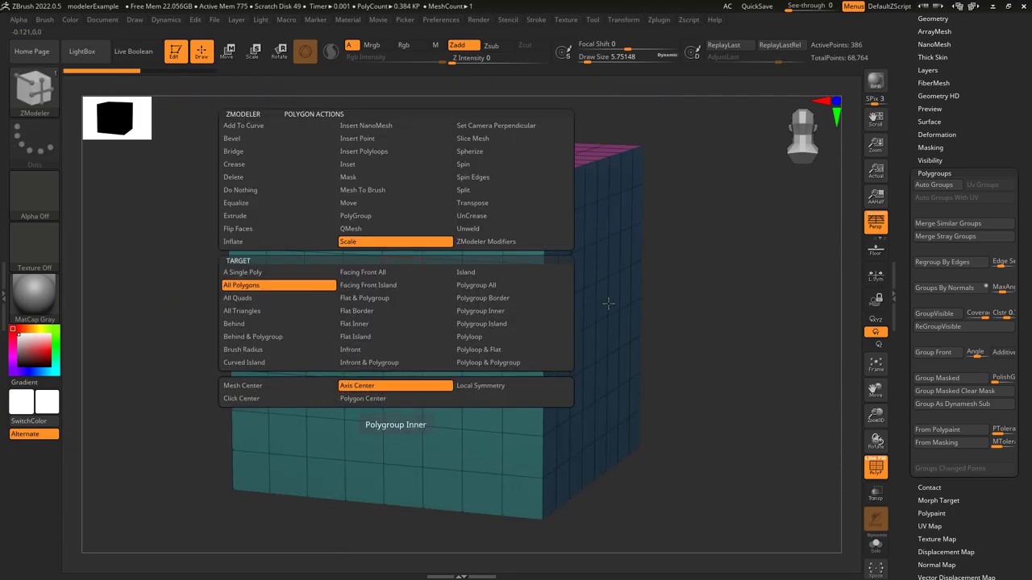
pyautogui.click(881, 253)
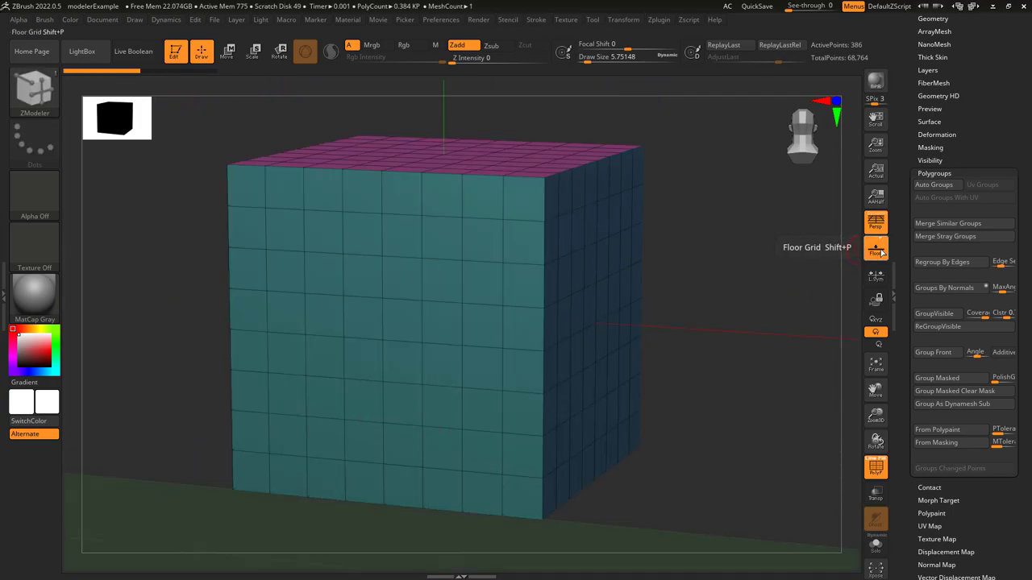
pyautogui.moveTo(544, 351); pyautogui.dragTo(270, 408)
pyautogui.hotkey('ctrl', 'z')
# Move the cube away from the origin along X with the gizmo and scale all its polygons about Axis Center.
pyautogui.press('w')
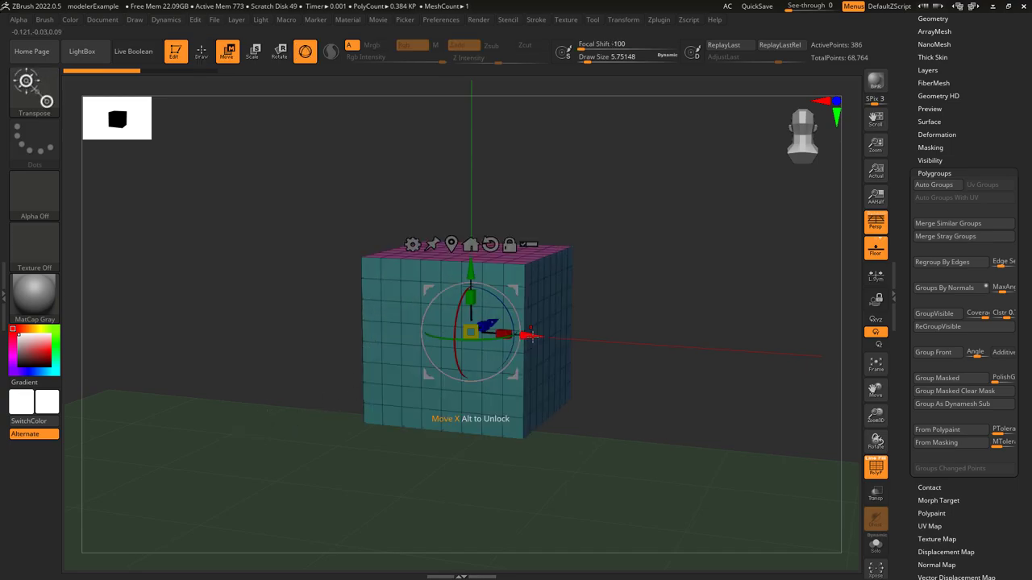
pyautogui.moveTo(530, 337); pyautogui.dragTo(788, 354)
pyautogui.keyDown('alt'); pyautogui.moveTo(784, 353); pyautogui.dragTo(683, 344, button='right'); pyautogui.keyUp('alt')
pyautogui.press('q')
pyautogui.moveTo(684, 344)
pyautogui.mouseDown()
pyautogui.moveTo(549, 346)
pyautogui.moveTo(707, 349)
pyautogui.moveTo(588, 346)
pyautogui.moveTo(698, 348)
pyautogui.moveTo(631, 346)
pyautogui.moveTo(650, 345)
pyautogui.mouseUp()
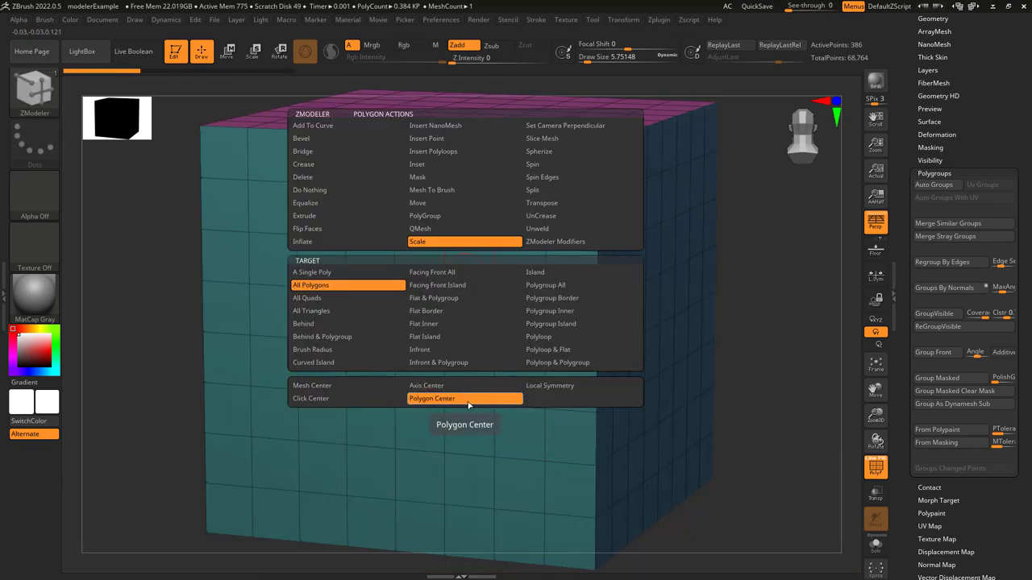
# Set the Scale target to Curved Island and try scaling at several polygons of the teal face, undoing each attempt.
pyautogui.click(347, 362)
pyautogui.moveTo(276, 210); pyautogui.dragTo(295, 231)
pyautogui.hotkey('ctrl', 'z')
pyautogui.moveTo(565, 219); pyautogui.dragTo(577, 228)
pyautogui.hotkey('ctrl', 'z')
pyautogui.moveTo(564, 176); pyautogui.dragTo(576, 185)
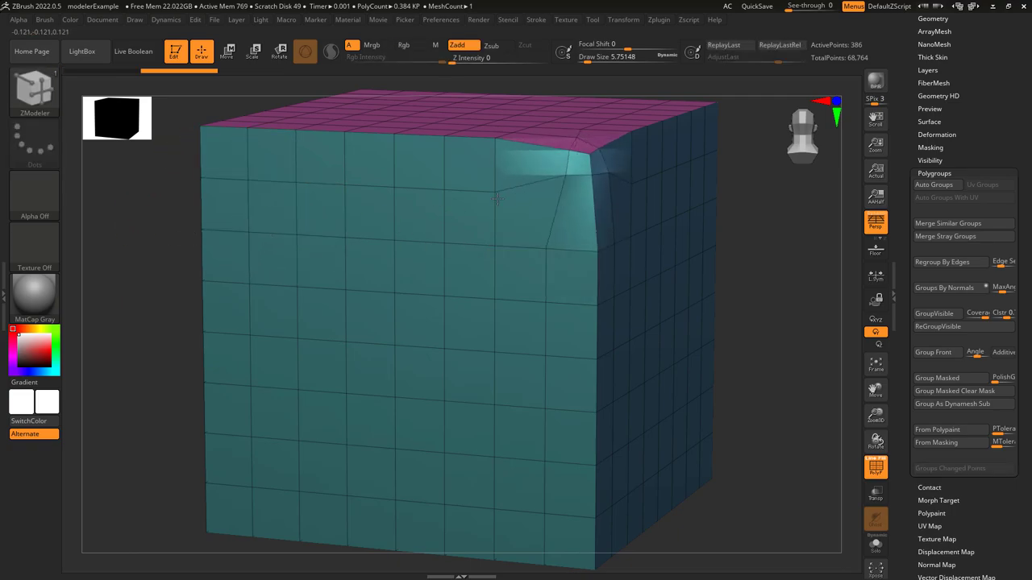
pyautogui.hotkey('ctrl', 'z')
pyautogui.moveTo(229, 164); pyautogui.dragTo(243, 178)
pyautogui.hotkey('ctrl', 'z')
# Use Scale with Local Symmetry and the Polygroup Island target to shrink the teal face, and undo it.
pyautogui.press('space')
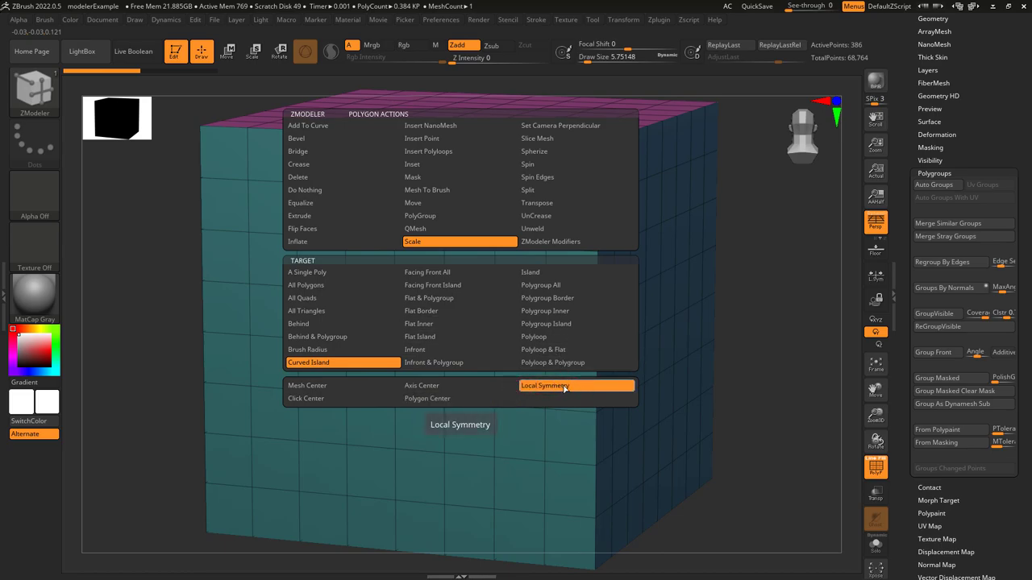
pyautogui.click(574, 326)
pyautogui.press('space')
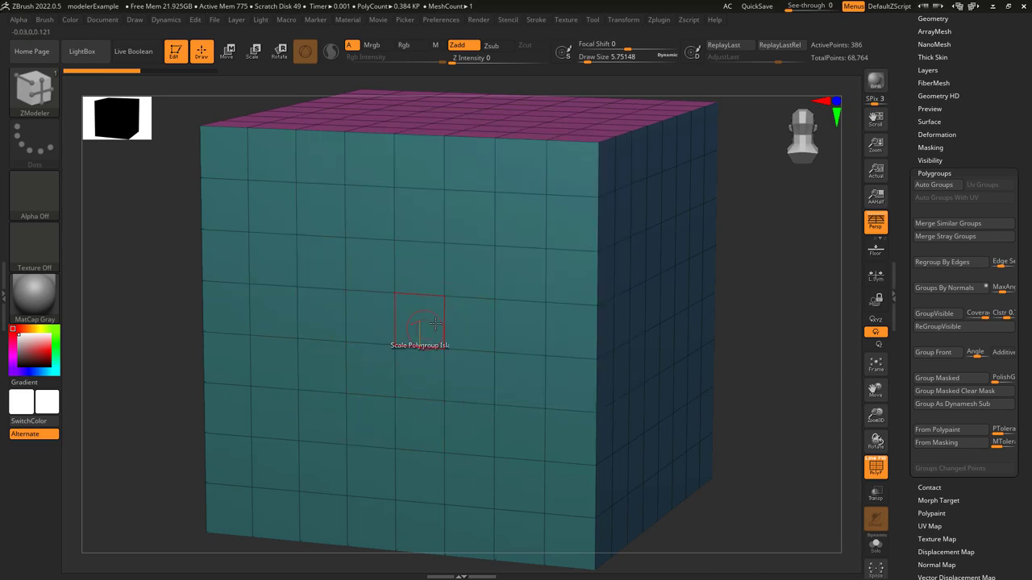
pyautogui.moveTo(571, 174); pyautogui.dragTo(150, 505)
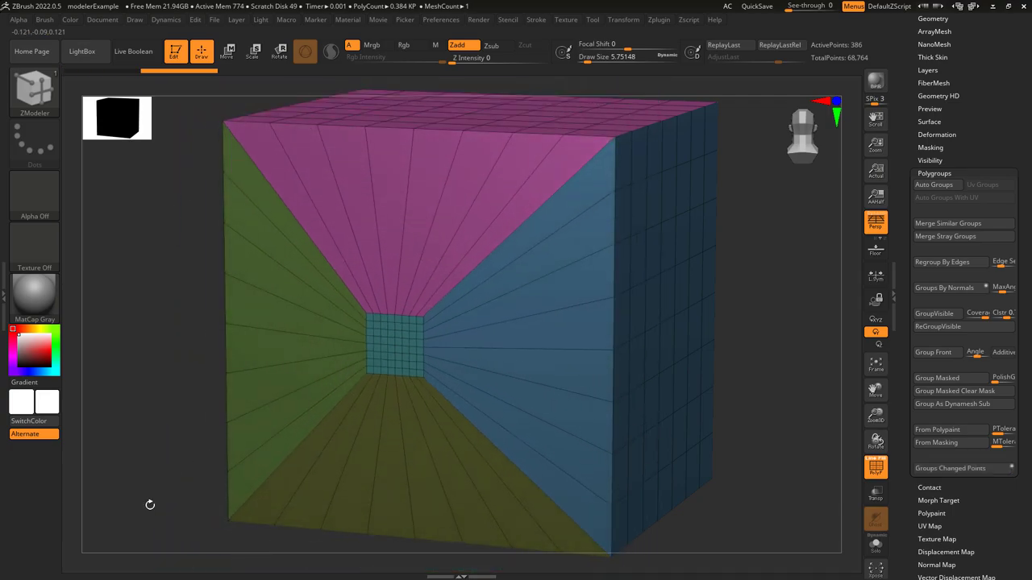
pyautogui.hotkey('ctrl', 'z')
pyautogui.moveTo(523, 304); pyautogui.dragTo(372, 355, button='right')
pyautogui.moveTo(681, 208); pyautogui.dragTo(547, 223)
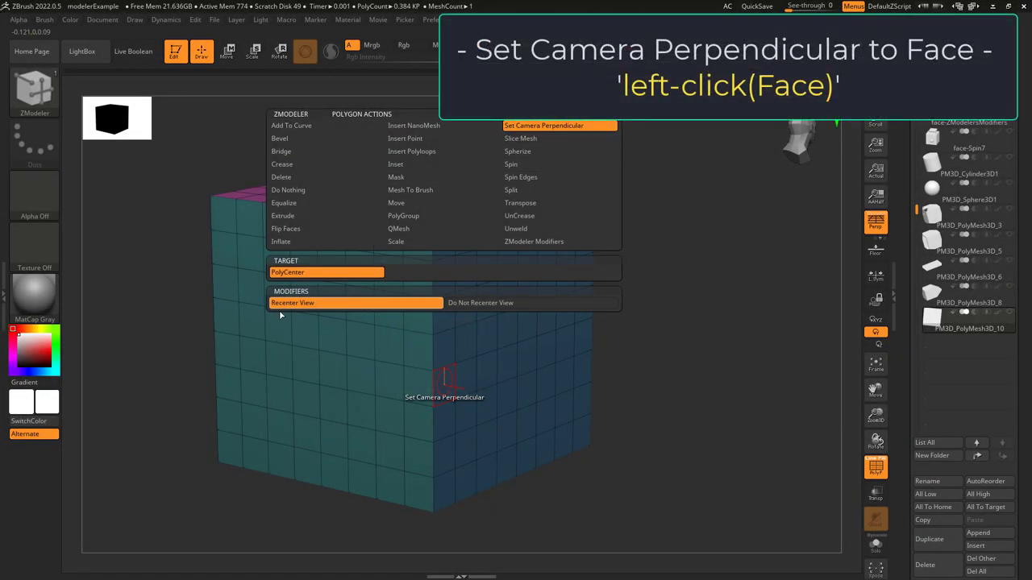
# Use Set Camera Perpendicular with Recenter View on several polygons of the teal, green and other cube faces.
pyautogui.click(218, 230)
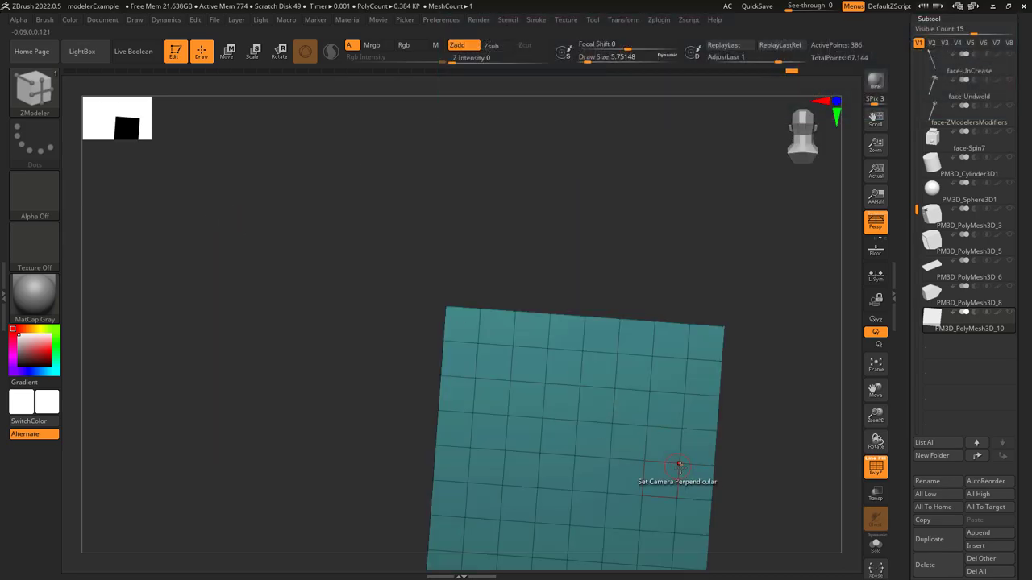
pyautogui.click(679, 465)
pyautogui.click(239, 415)
pyautogui.click(445, 327)
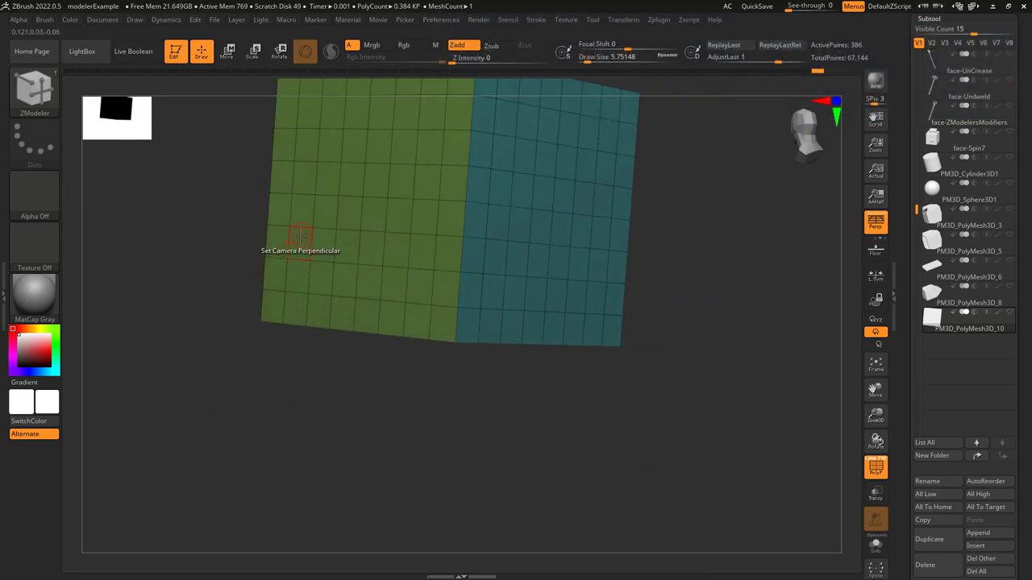
pyautogui.click(299, 238)
pyautogui.click(419, 388)
pyautogui.click(478, 107)
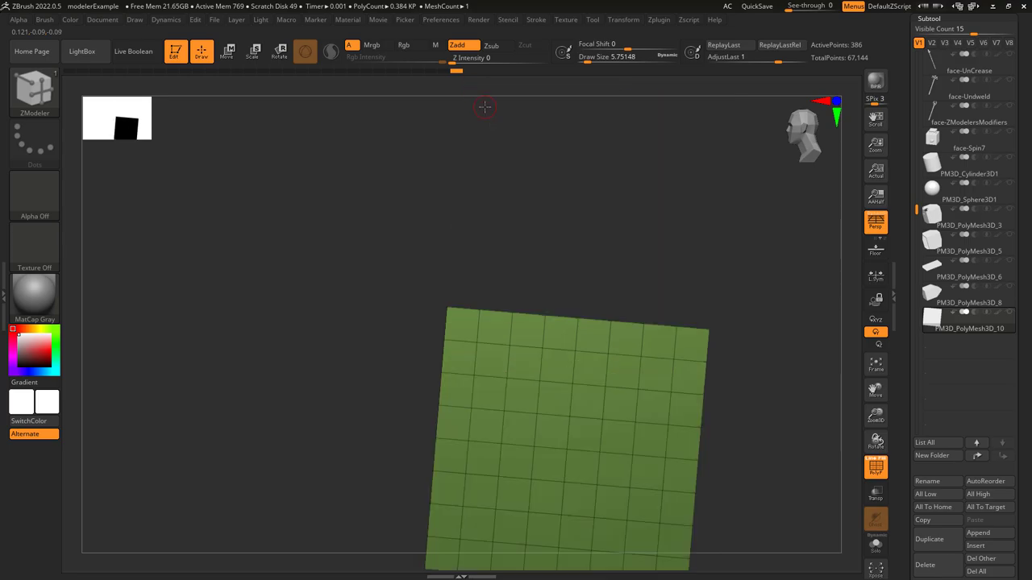
pyautogui.click(692, 375)
pyautogui.click(444, 537)
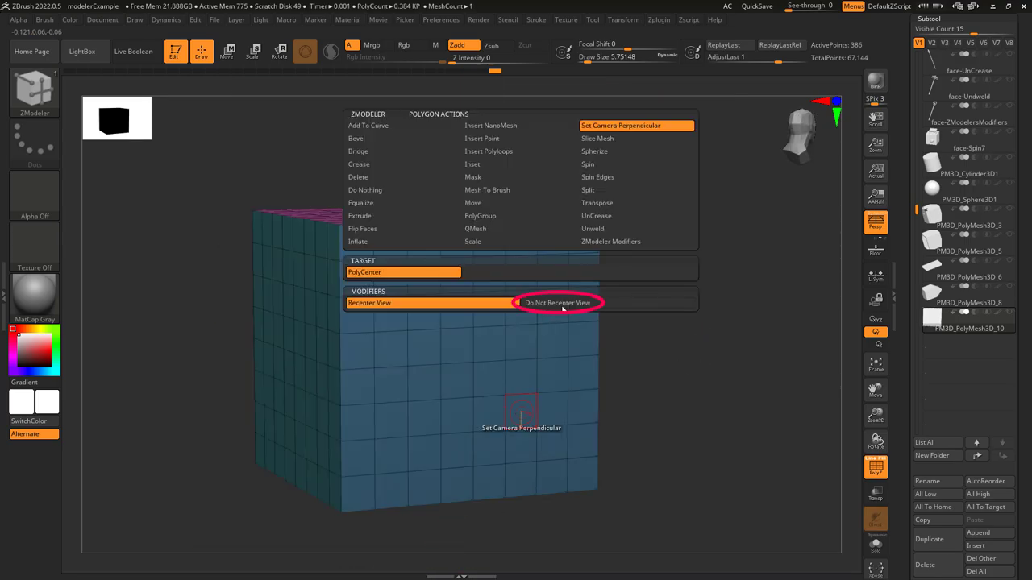
# Switch Set Camera Perpendicular to Do Not Recenter View and align the view to the cube's blue face.
pyautogui.click(558, 304)
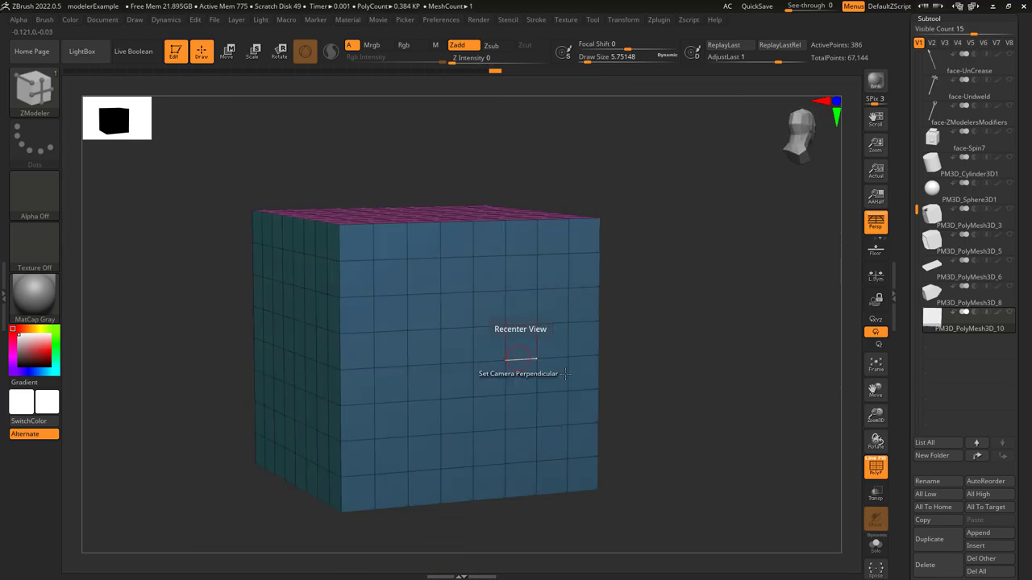
pyautogui.click(374, 266)
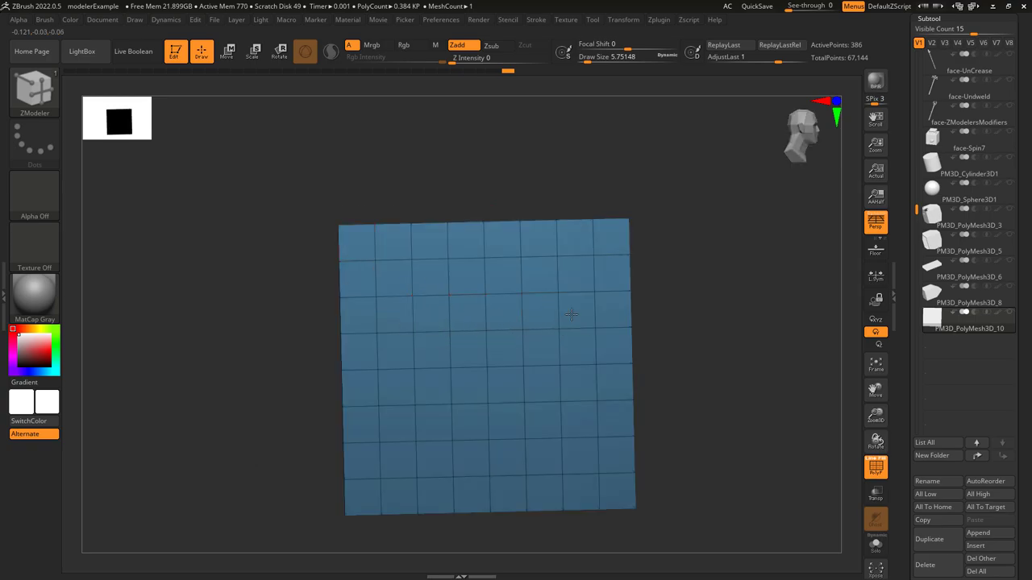
pyautogui.moveTo(469, 374); pyautogui.dragTo(283, 298, button='right')
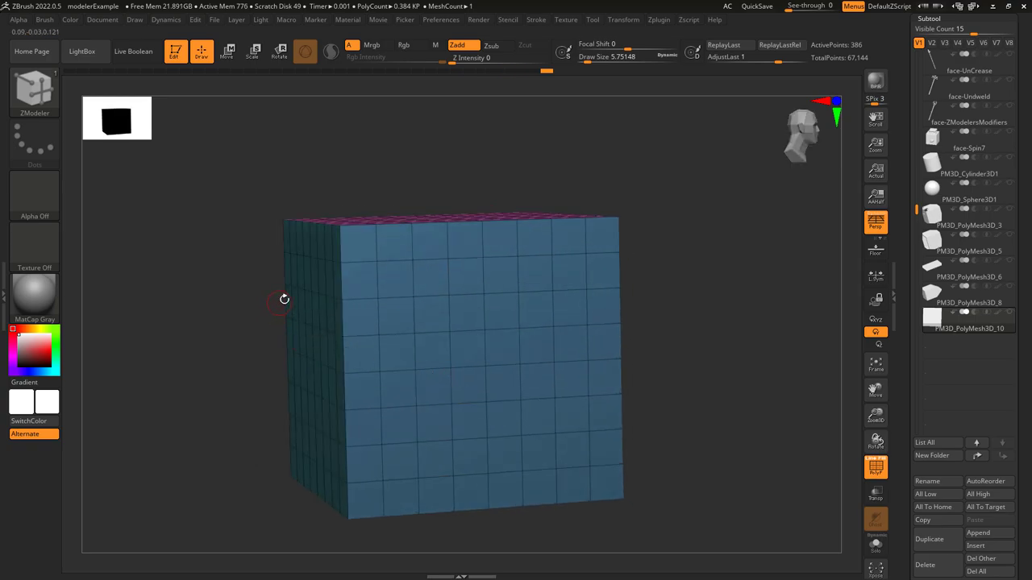
# Align the view to the cube's neighbouring faces with Set Camera Perpendicular.
pyautogui.click(294, 294)
pyautogui.moveTo(376, 368); pyautogui.dragTo(403, 338, button='right')
pyautogui.click(437, 319)
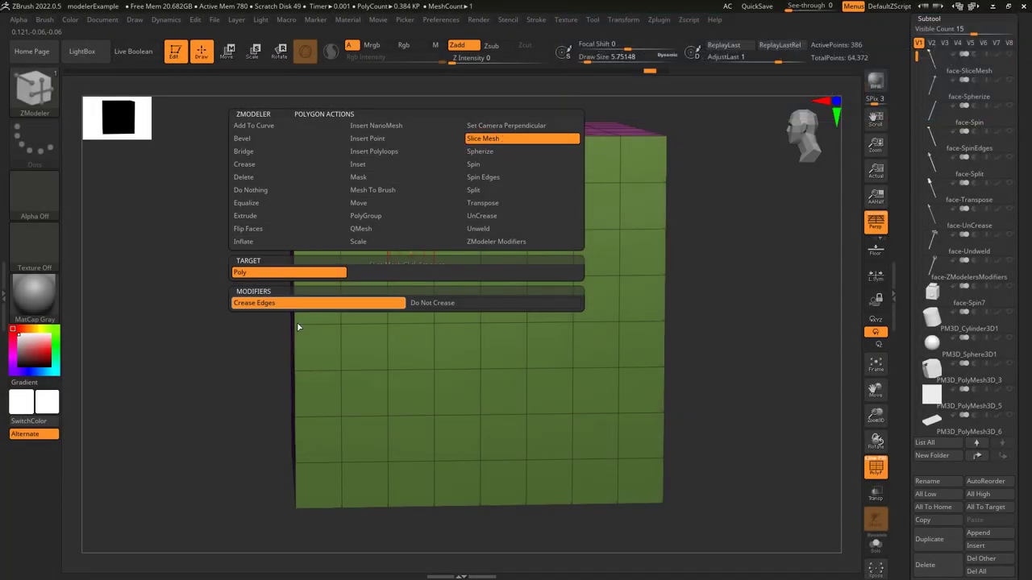
# Use Slice Mesh with Crease Edges to cut a connected zigzag across the green and teal faces, and reset the slice's starting point.
pyautogui.click(363, 207)
pyautogui.click(411, 347)
pyautogui.click(505, 210)
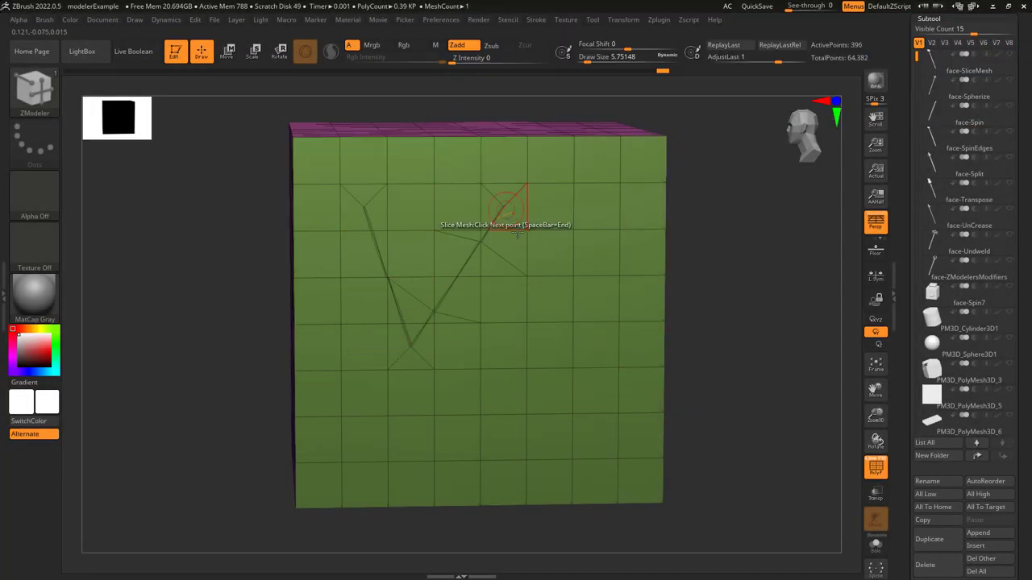
pyautogui.click(616, 460)
pyautogui.moveTo(617, 460); pyautogui.dragTo(349, 413, button='right')
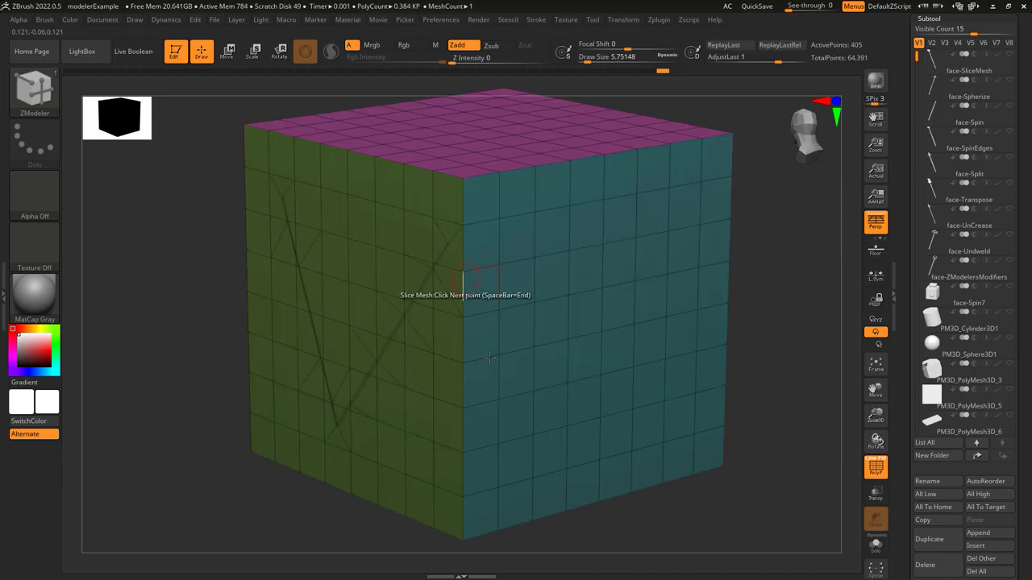
pyautogui.click(667, 347)
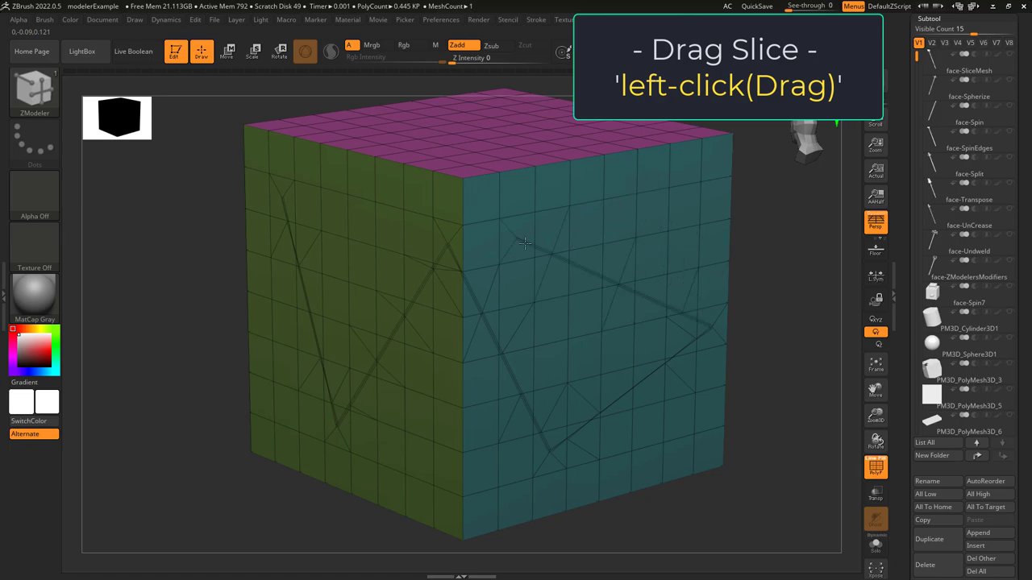
pyautogui.moveTo(579, 249); pyautogui.dragTo(593, 228)
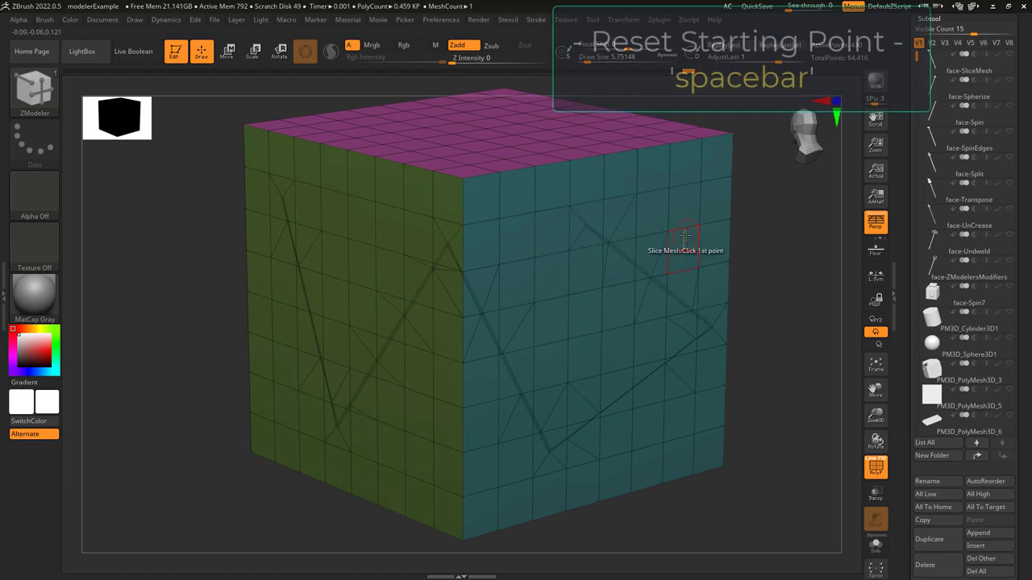
pyautogui.press('space')
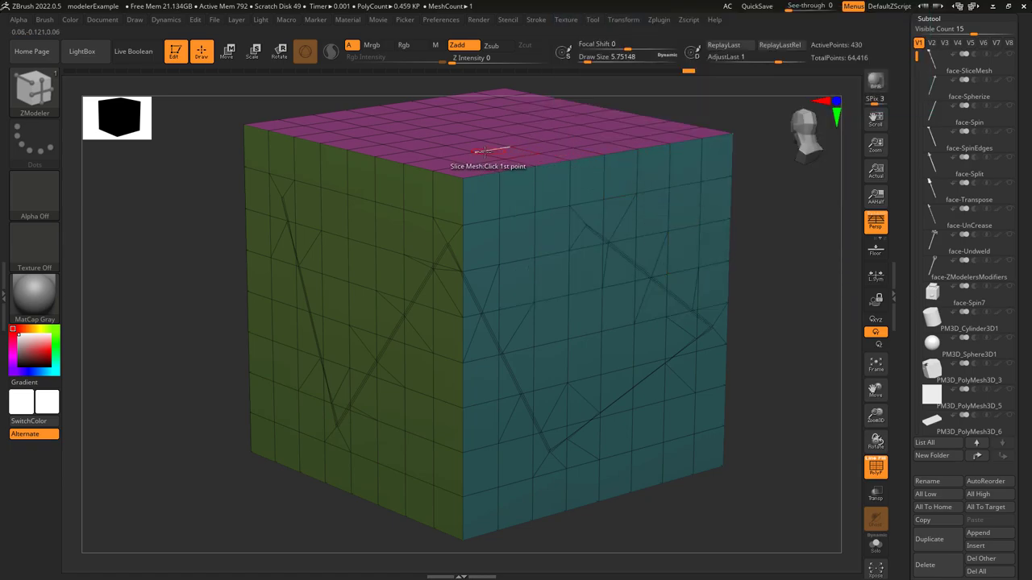
pyautogui.press('space')
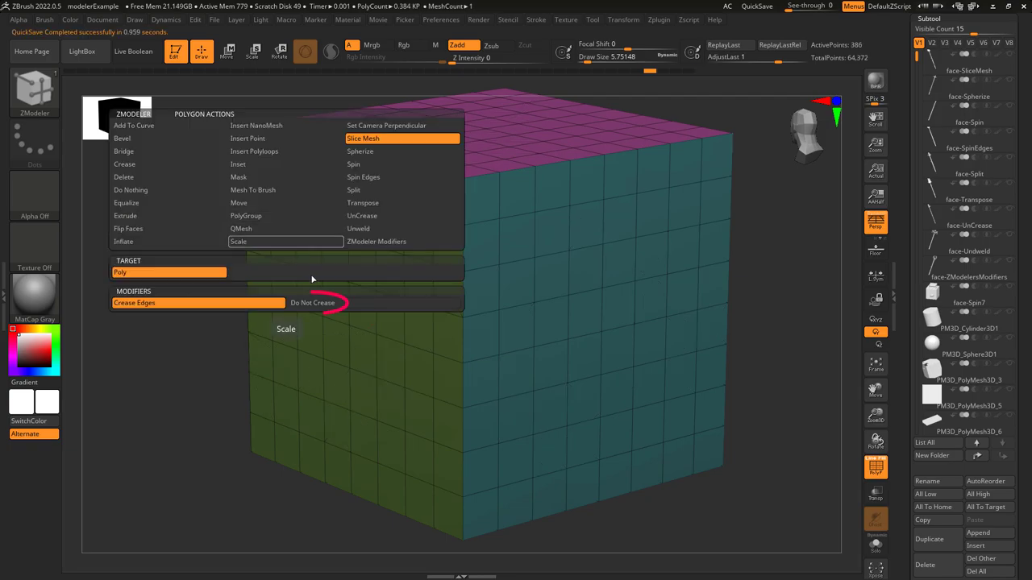
# Set the Slice Mesh modifier to Do Not Crease, and apply Spherize with the All Polygons target to the cube.
pyautogui.click(313, 302)
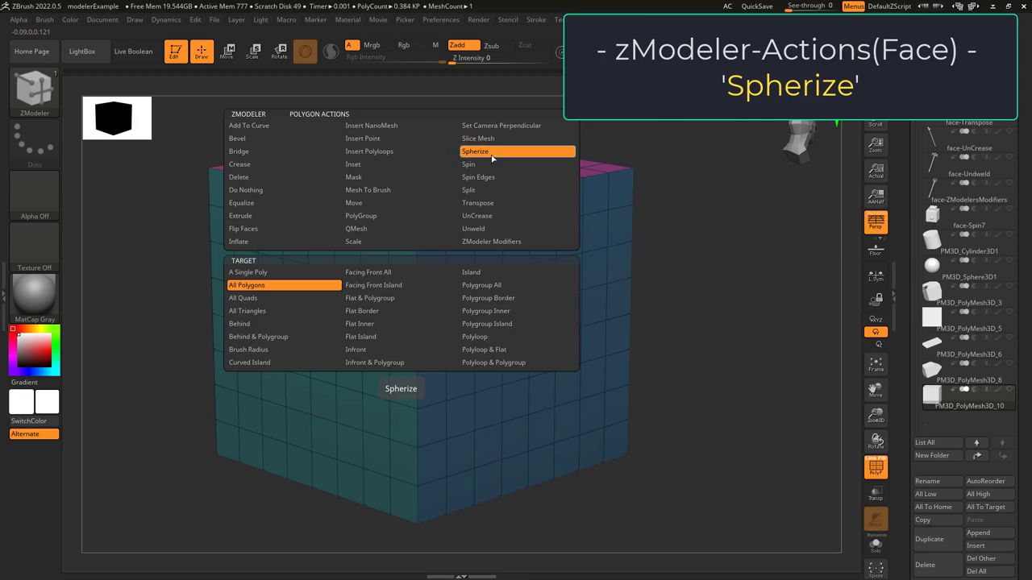
pyautogui.click(288, 288)
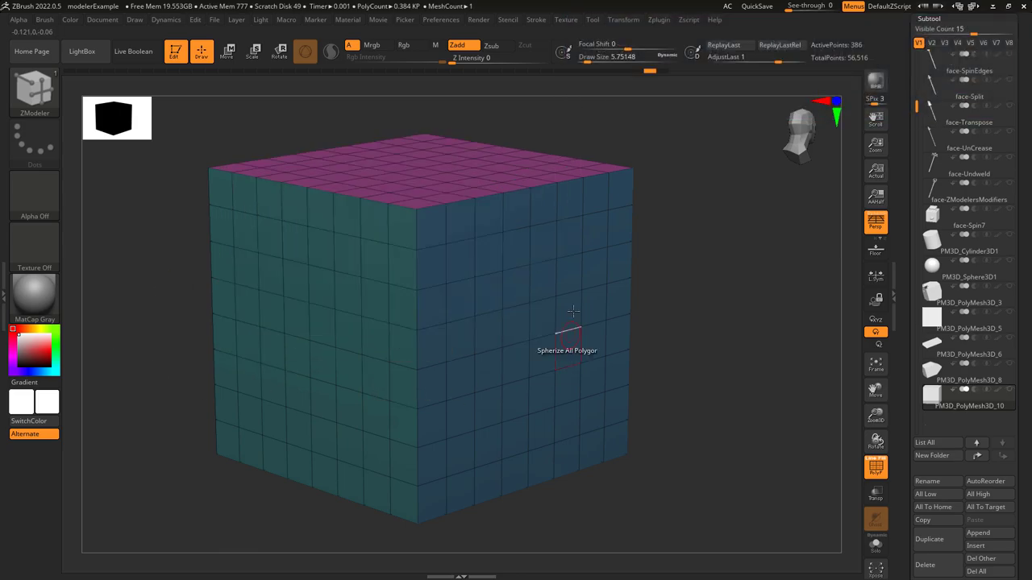
pyautogui.moveTo(524, 267); pyautogui.dragTo(490, 306)
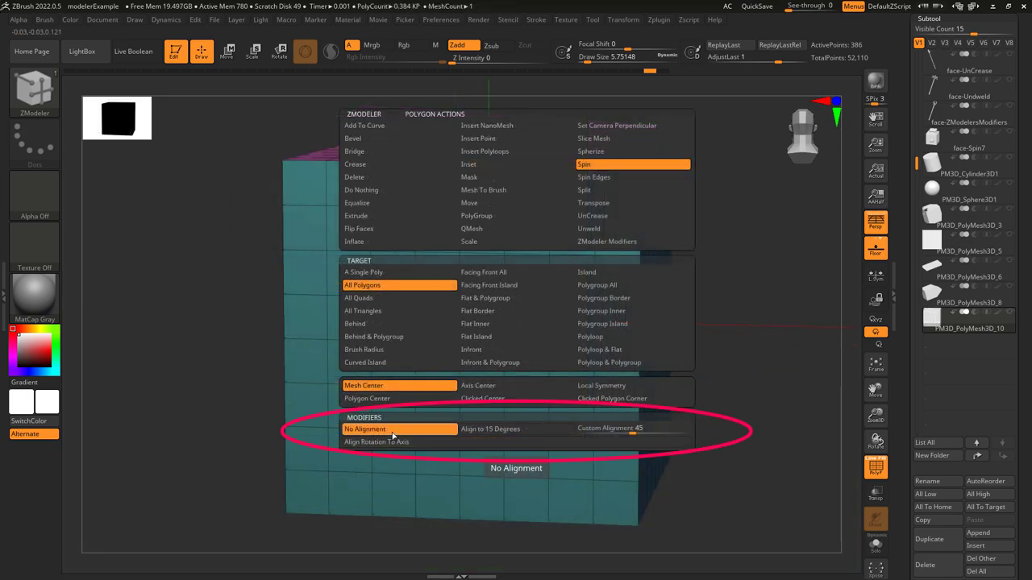
# Spin the whole cube about Mesh Center with No Alignment, with Align to 15 Degrees and with Custom Alignment 45.
pyautogui.moveTo(523, 282)
pyautogui.mouseDown()
pyautogui.moveTo(323, 276)
pyautogui.moveTo(659, 274)
pyautogui.moveTo(694, 282)
pyautogui.mouseUp()
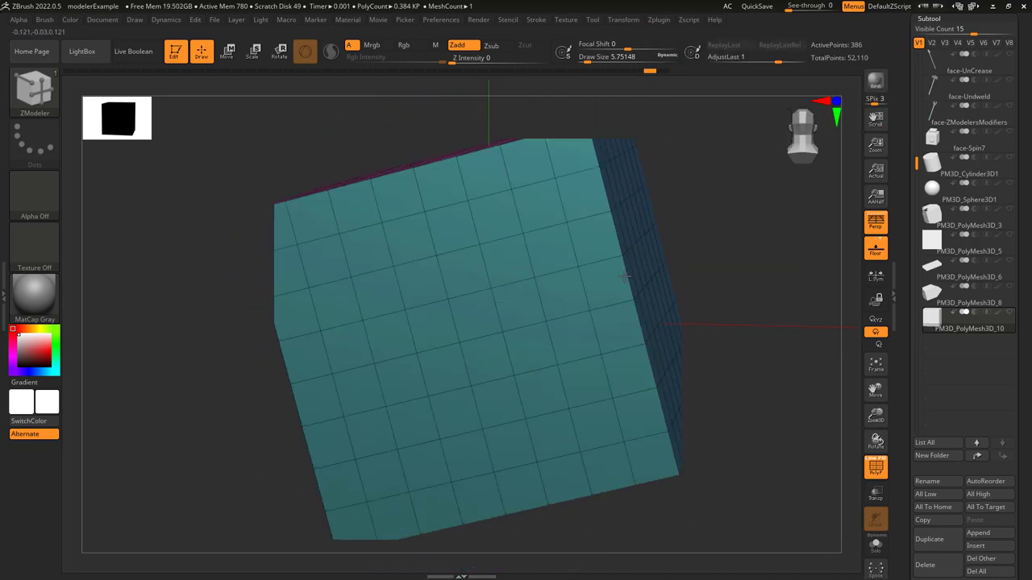
pyautogui.moveTo(625, 276)
pyautogui.mouseDown()
pyautogui.moveTo(645, 266)
pyautogui.moveTo(693, 282)
pyautogui.mouseUp()
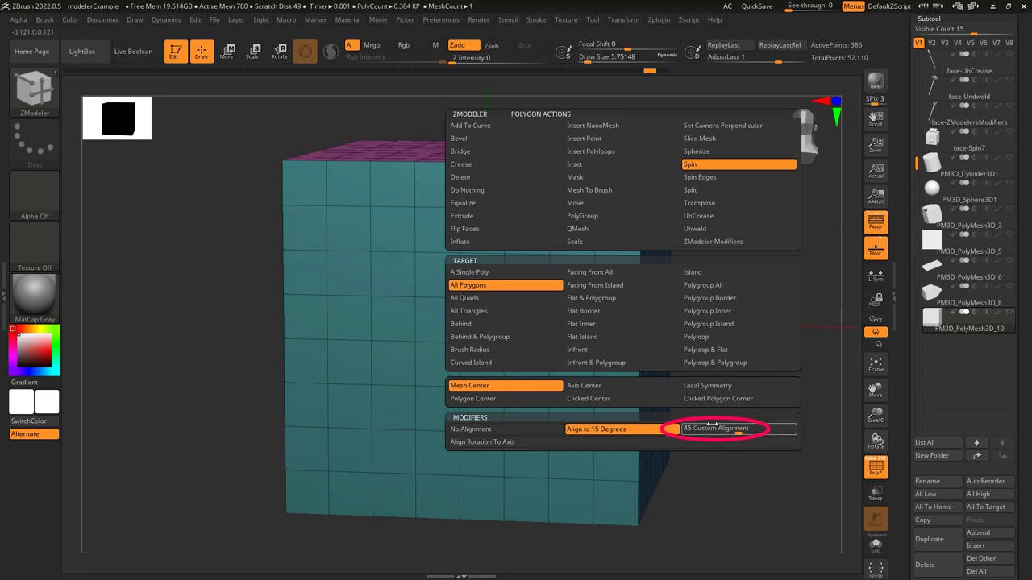
pyautogui.click(711, 426)
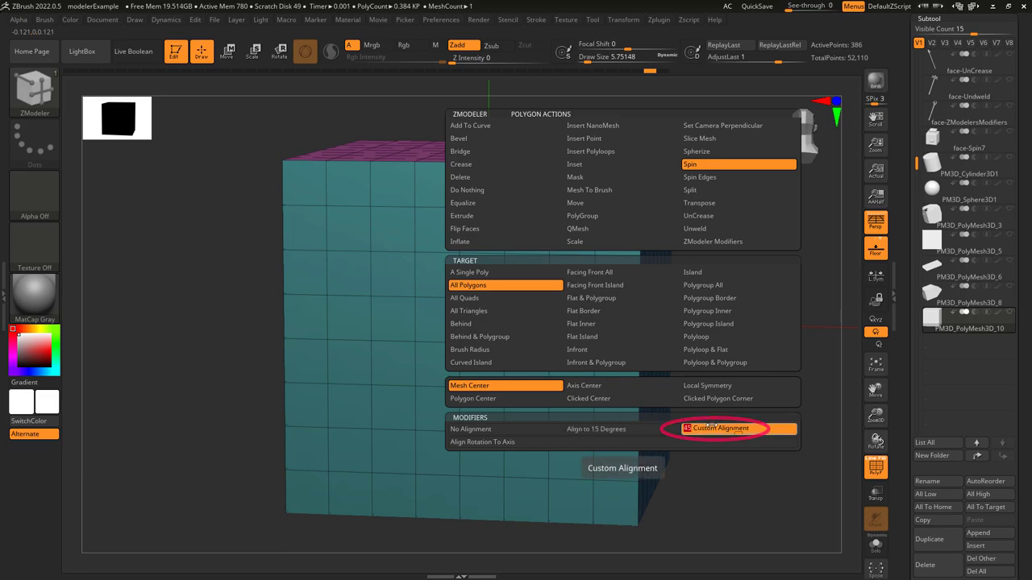
pyautogui.moveTo(630, 278); pyautogui.dragTo(721, 217)
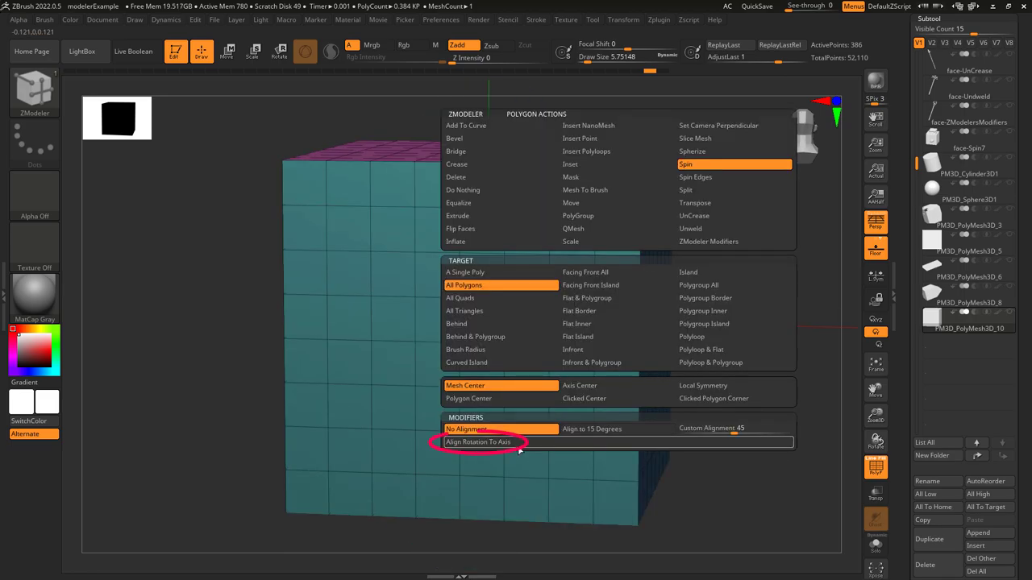
# Turn on Align Rotation To Axis and spin the whole cube about Mesh Center in different directions.
pyautogui.click(520, 443)
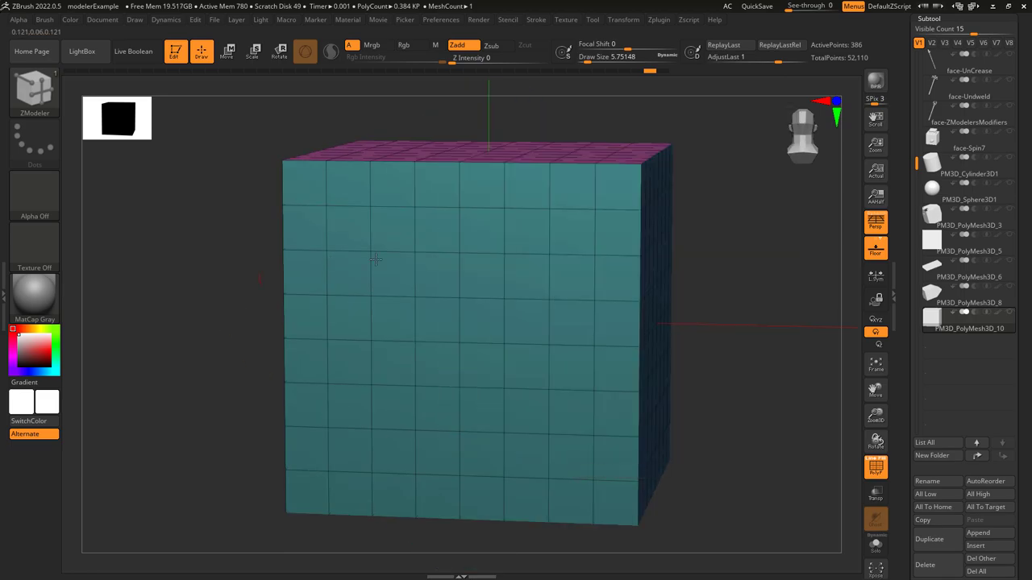
pyautogui.moveTo(520, 363); pyautogui.dragTo(645, 331)
pyautogui.moveTo(721, 88); pyautogui.dragTo(720, 158)
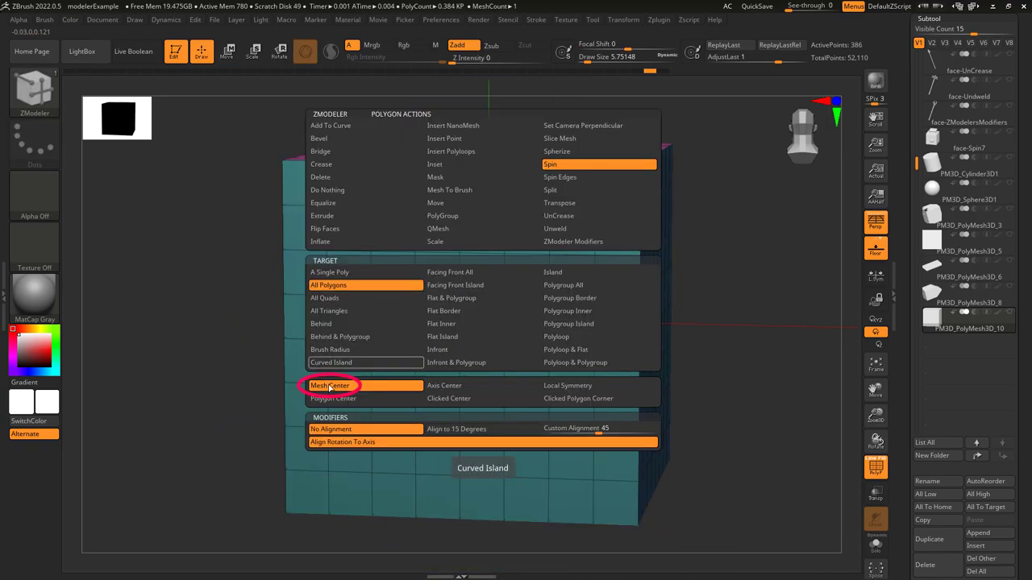
# Spin single polygons on the teal face, and spin the whole cube with the All Polygons target about Axis Center.
pyautogui.moveTo(603, 290); pyautogui.dragTo(640, 247)
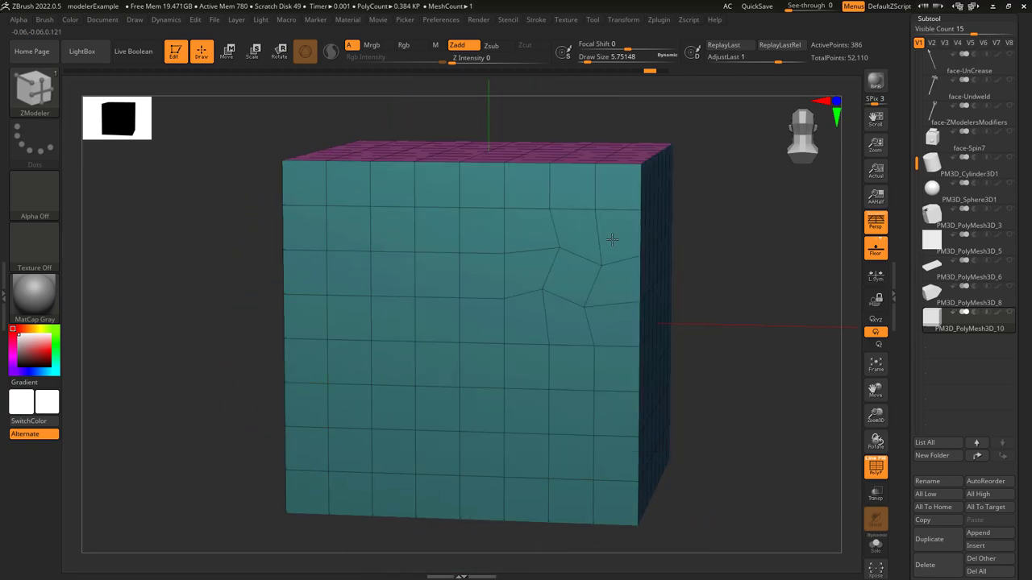
pyautogui.moveTo(404, 406); pyautogui.dragTo(405, 405)
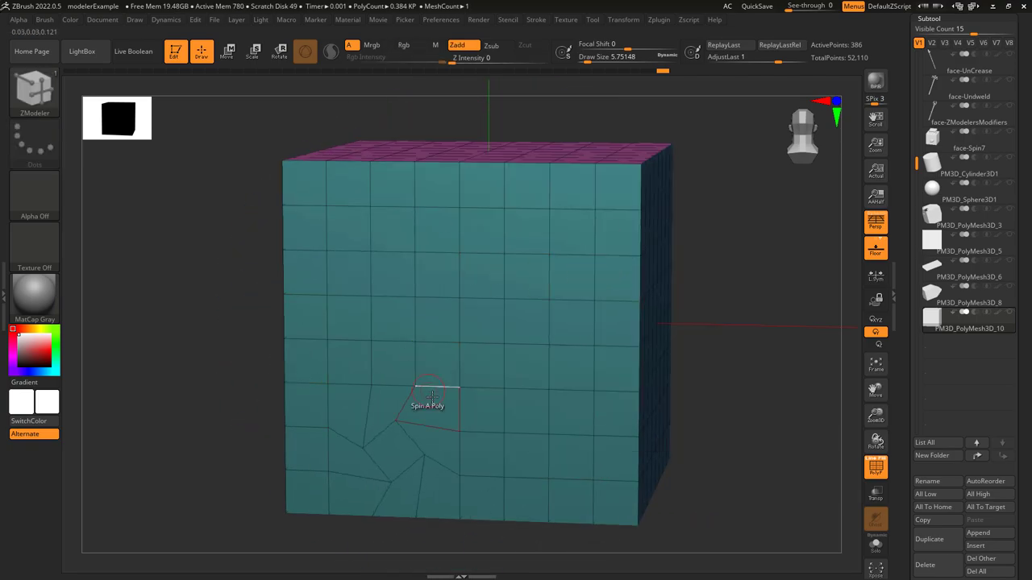
pyautogui.press('space')
pyautogui.click(440, 385)
pyautogui.click(332, 285)
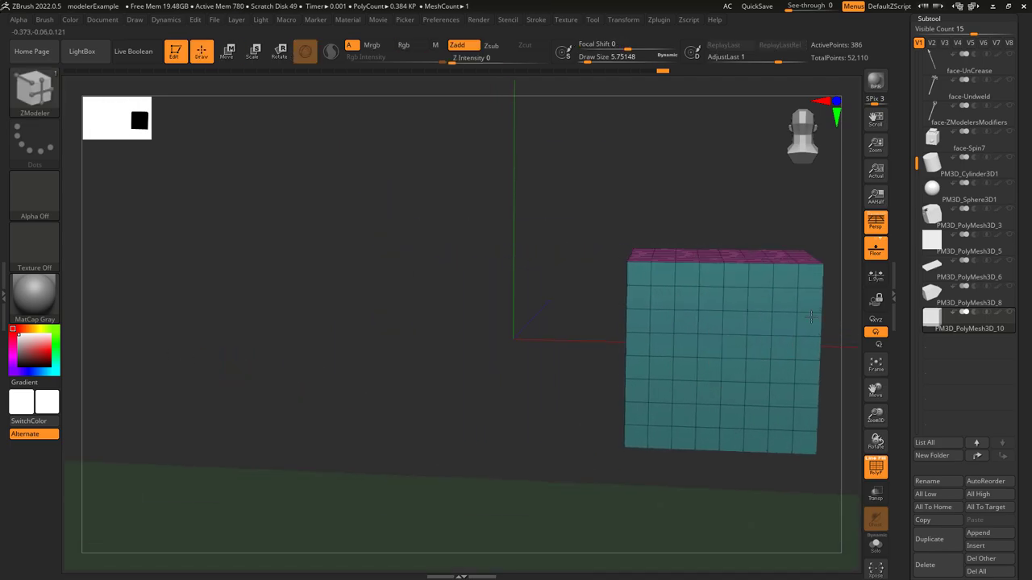
pyautogui.moveTo(757, 346); pyautogui.dragTo(799, 245)
pyautogui.moveTo(799, 245); pyautogui.dragTo(798, 239)
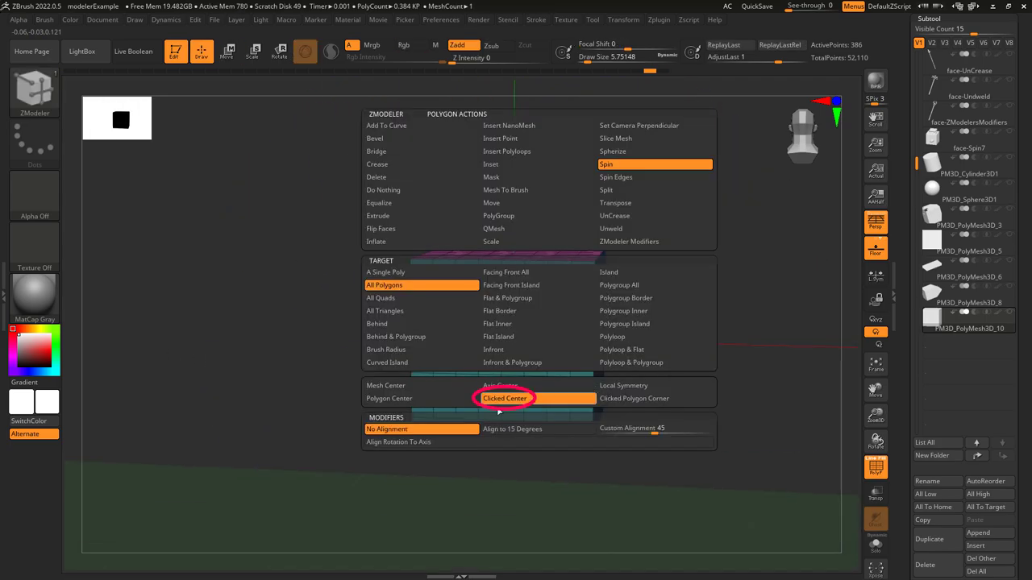
# Spin the whole cube about Clicked Center from different polygons of the teal face, undoing the first attempt.
pyautogui.moveTo(421, 427); pyautogui.dragTo(451, 362)
pyautogui.hotkey('ctrl', 'z')
pyautogui.moveTo(584, 273); pyautogui.dragTo(614, 247)
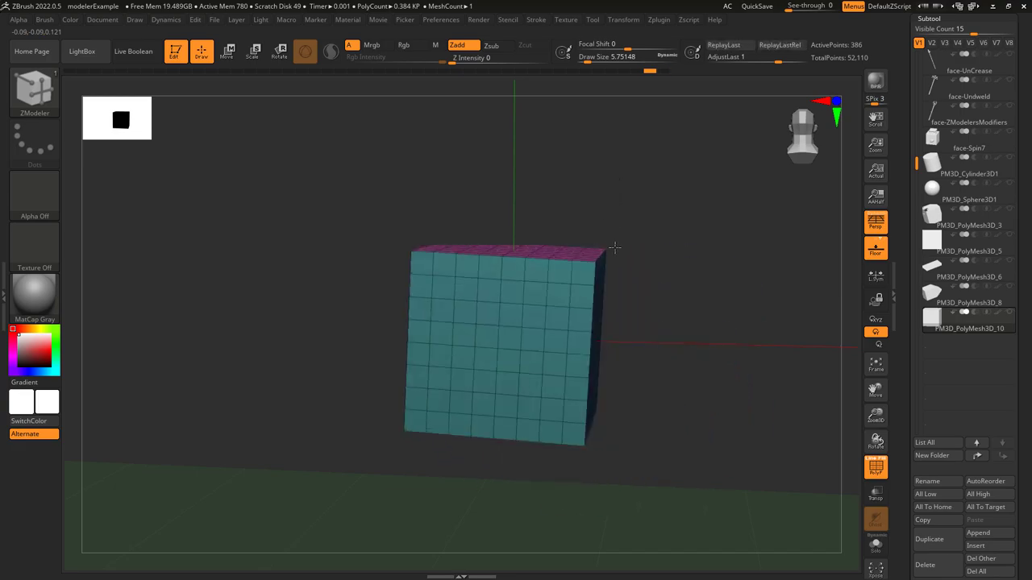
pyautogui.moveTo(614, 247); pyautogui.dragTo(661, 272)
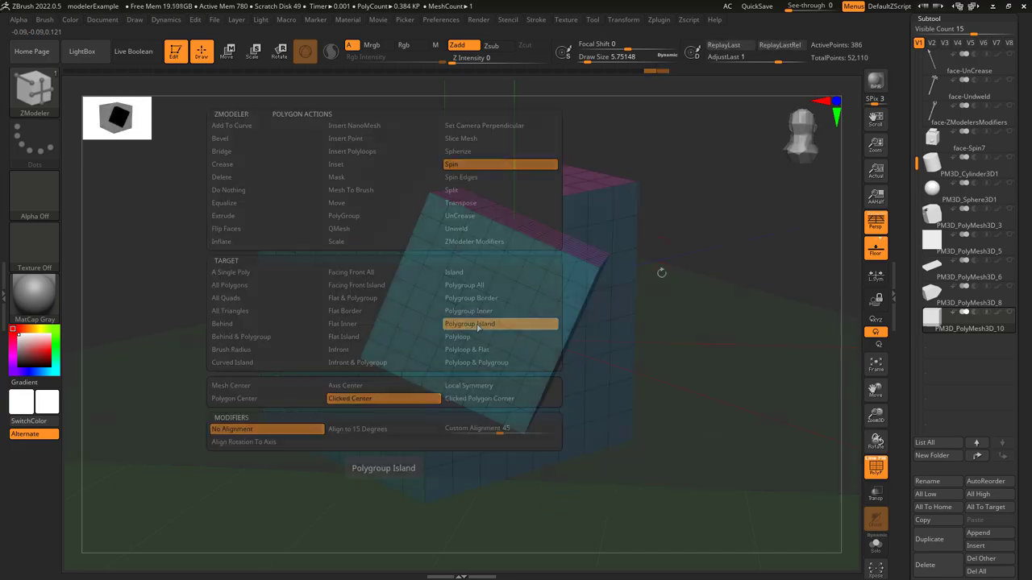
# Spin several polygroup islands with Local Symmetry and undo it, and set single-polygon Spin to Clicked Polygon Corner.
pyautogui.click(496, 387)
pyautogui.click(505, 387)
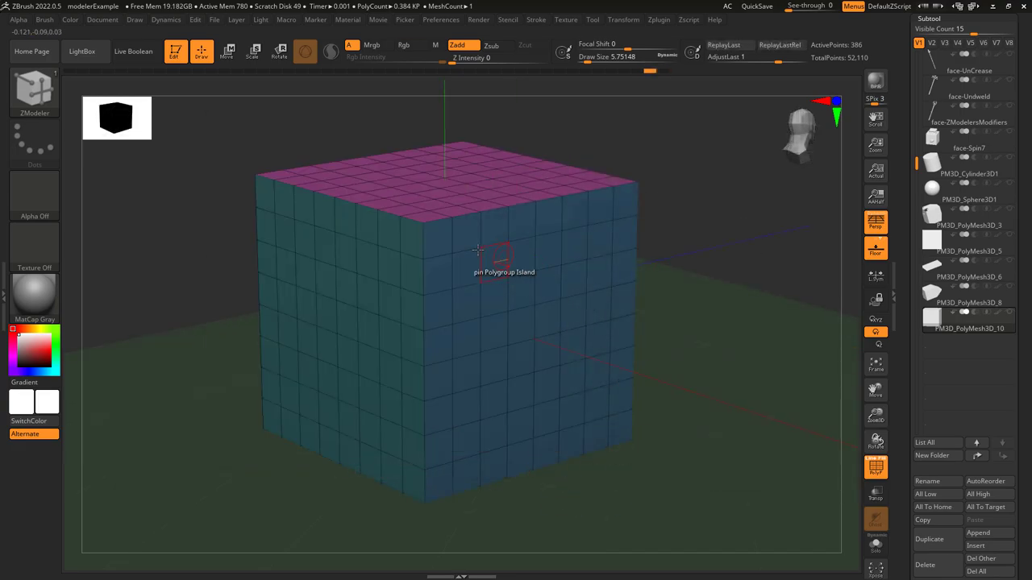
pyautogui.moveTo(396, 272); pyautogui.dragTo(618, 282)
pyautogui.moveTo(661, 237); pyautogui.dragTo(691, 228)
pyautogui.moveTo(586, 185); pyautogui.dragTo(681, 61)
pyautogui.hotkey('ctrl', 'z')
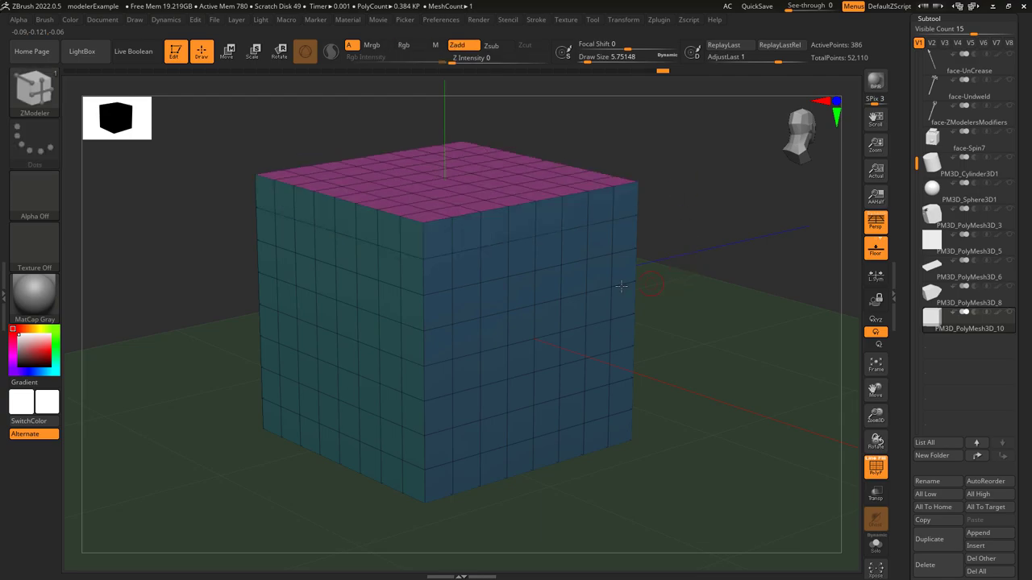
pyautogui.click(587, 402)
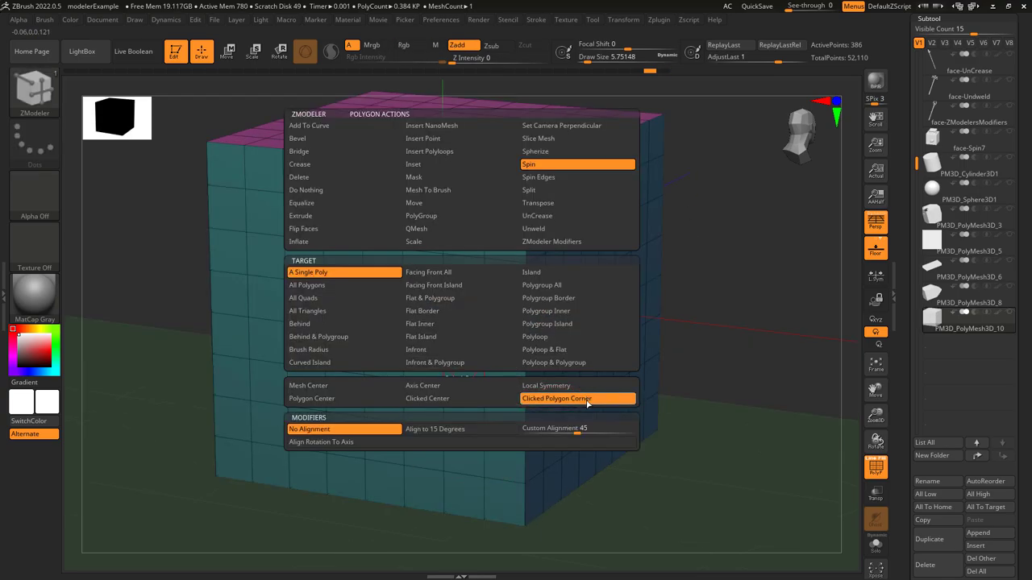
# Use Spin Edges with the All Polygons target and Clockwise direction to rotate the NanoMesh cubes on the green patch.
pyautogui.press('space')
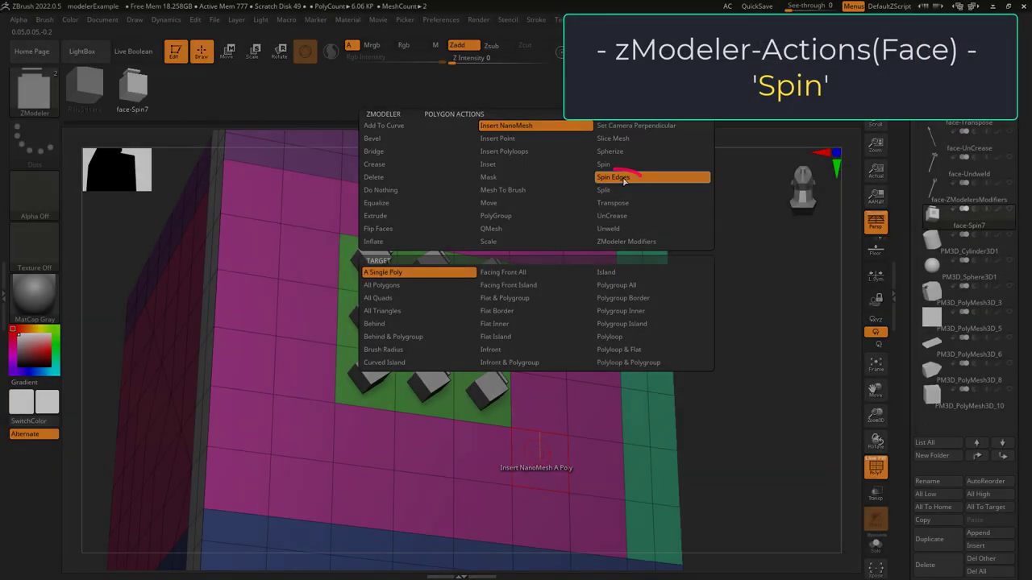
pyautogui.click(472, 386)
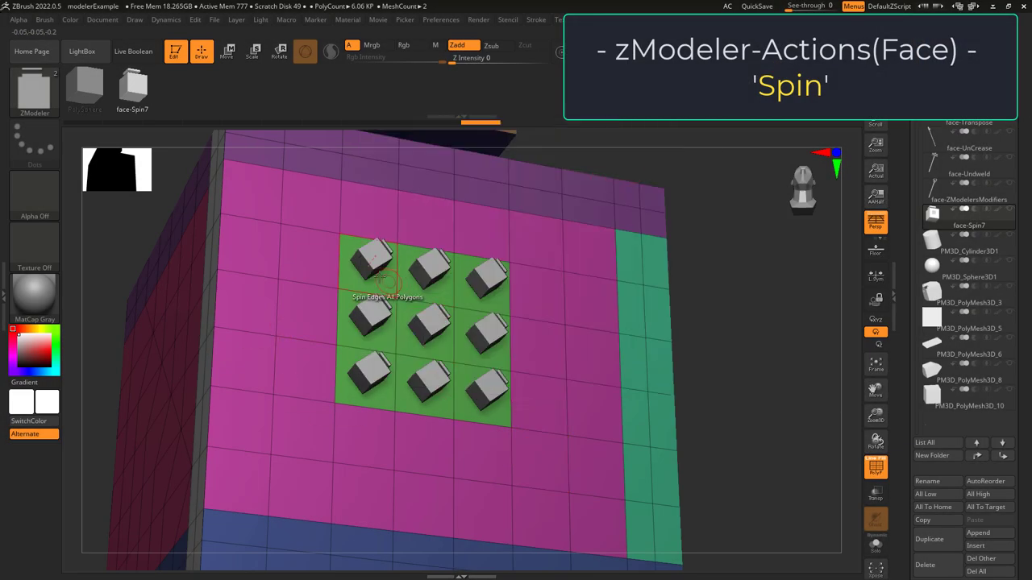
pyautogui.click(421, 268)
pyautogui.click(432, 338)
# Switch Spin Edges to Counter Clockwise and rotate all the NanoMesh cubes again.
pyautogui.press('space')
pyautogui.click(422, 386)
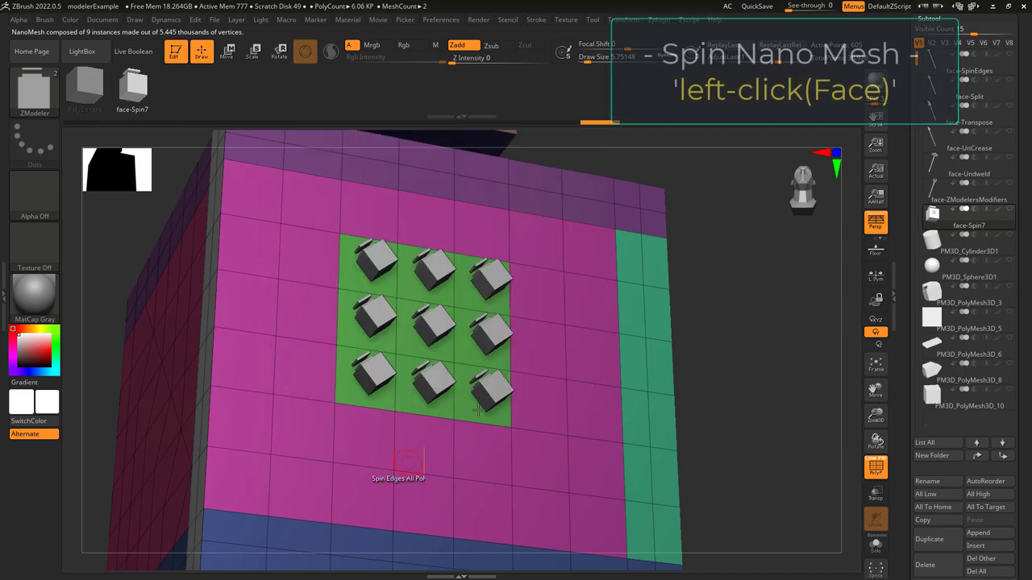
pyautogui.click(477, 284)
pyautogui.click(478, 283)
# Set the Spin Edges target to A Single Poly and rotate individual NanoMesh cubes on the green patch.
pyautogui.press('space')
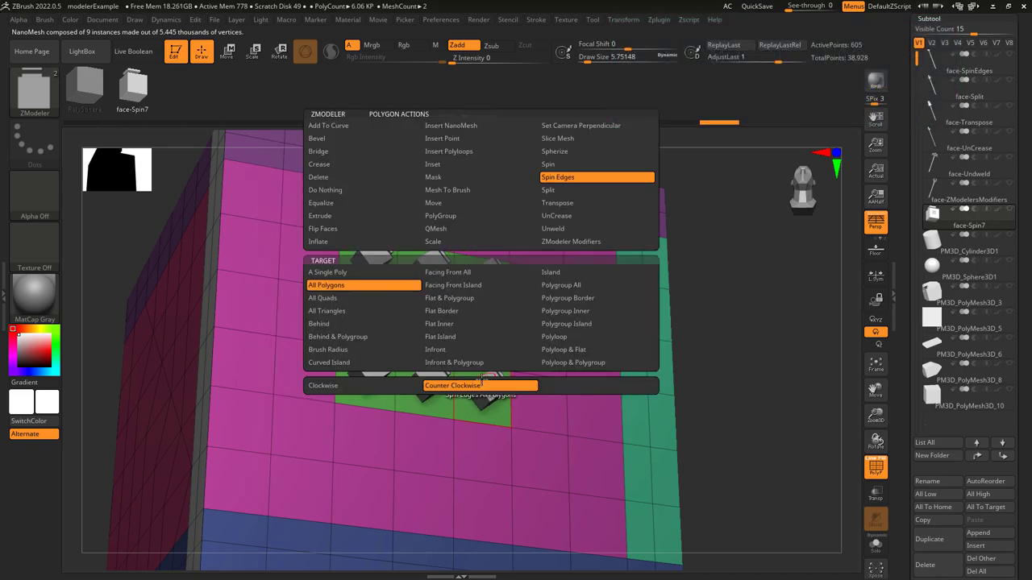
pyautogui.click(327, 272)
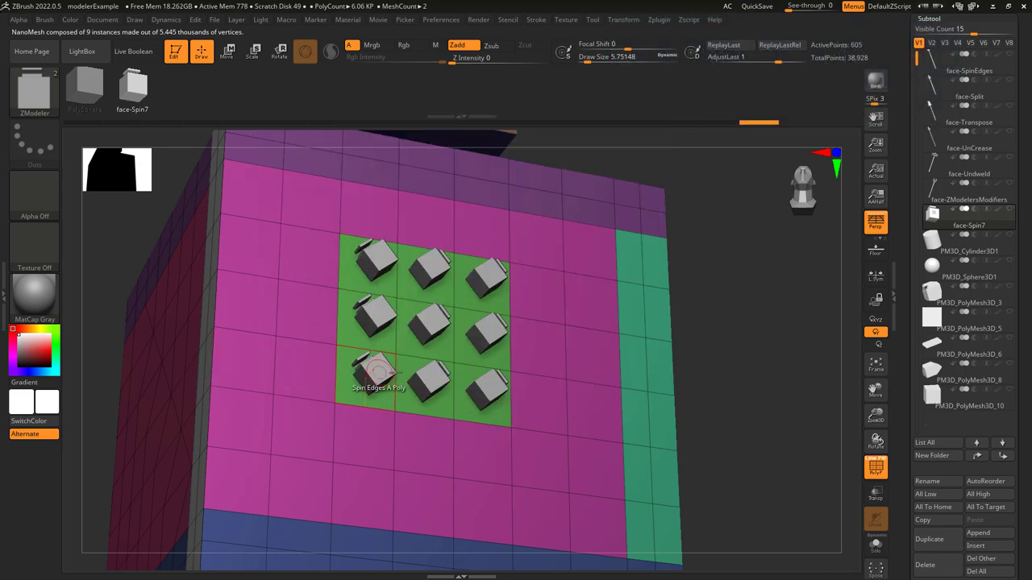
pyautogui.click(490, 283)
pyautogui.click(490, 337)
# Set Spin Edges to Clockwise, rotate the green patch's upper-right NanoMesh cube, and undo the recent spins.
pyautogui.press('space')
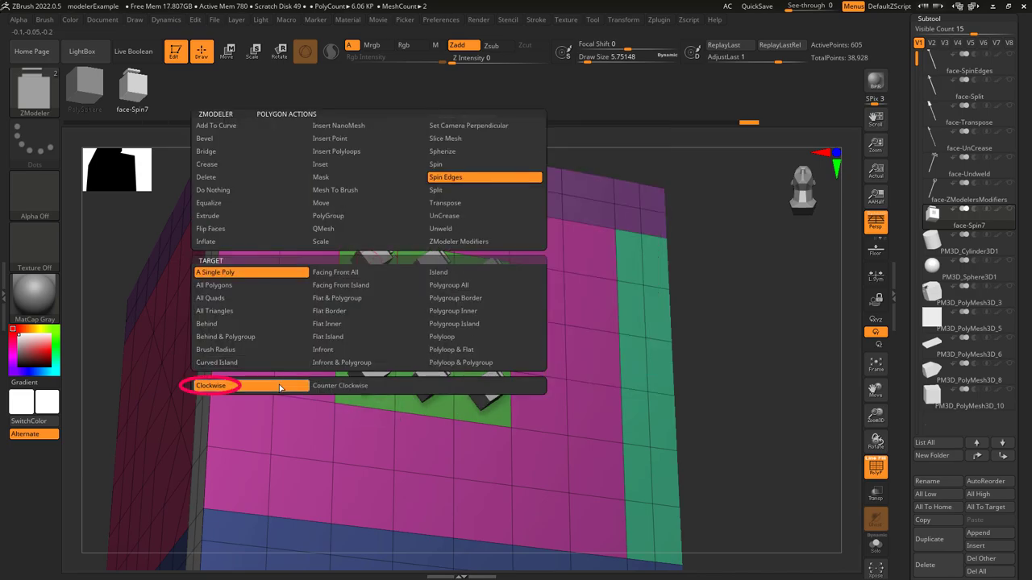
pyautogui.click(281, 387)
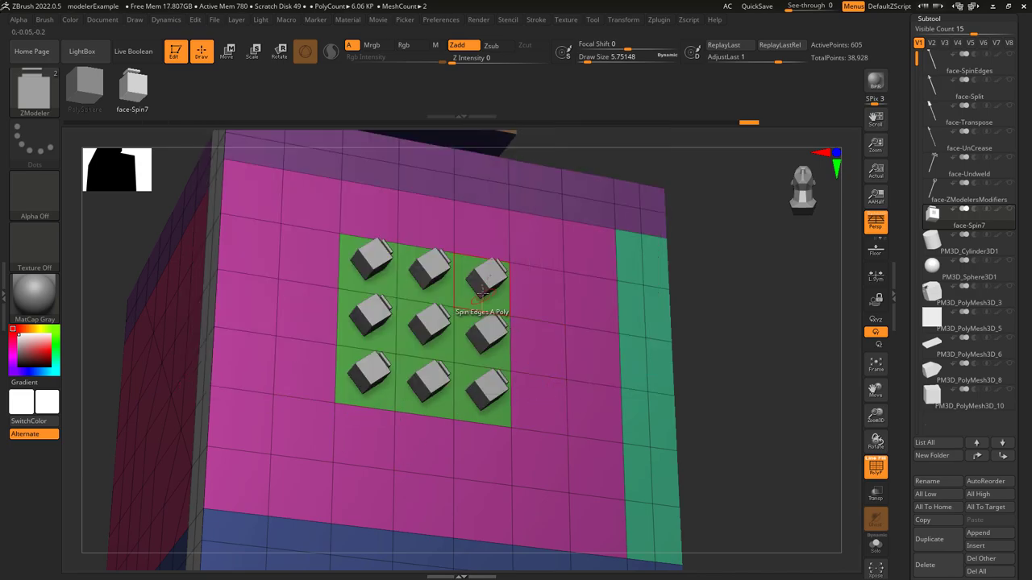
pyautogui.click(493, 281)
pyautogui.hotkey('ctrl', 'z')
pyautogui.hotkey('ctrl', 'z')
pyautogui.hotkey('ctrl', 'z')
# Set Spin Edges to Counter Clockwise and rotate only the green patch's upper-right NanoMesh cube twice.
pyautogui.press('space')
pyautogui.click(472, 388)
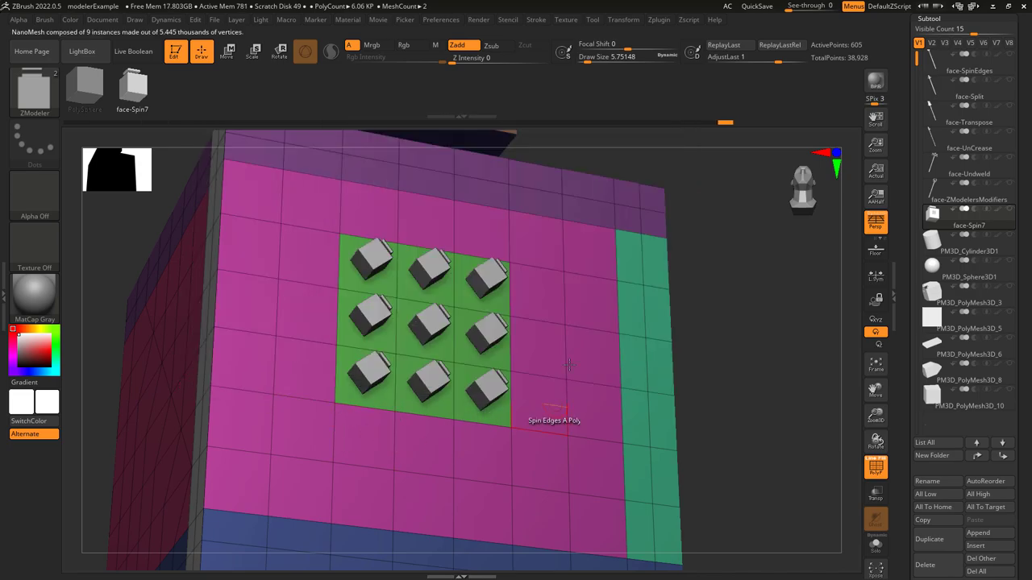
pyautogui.click(490, 282)
pyautogui.click(489, 281)
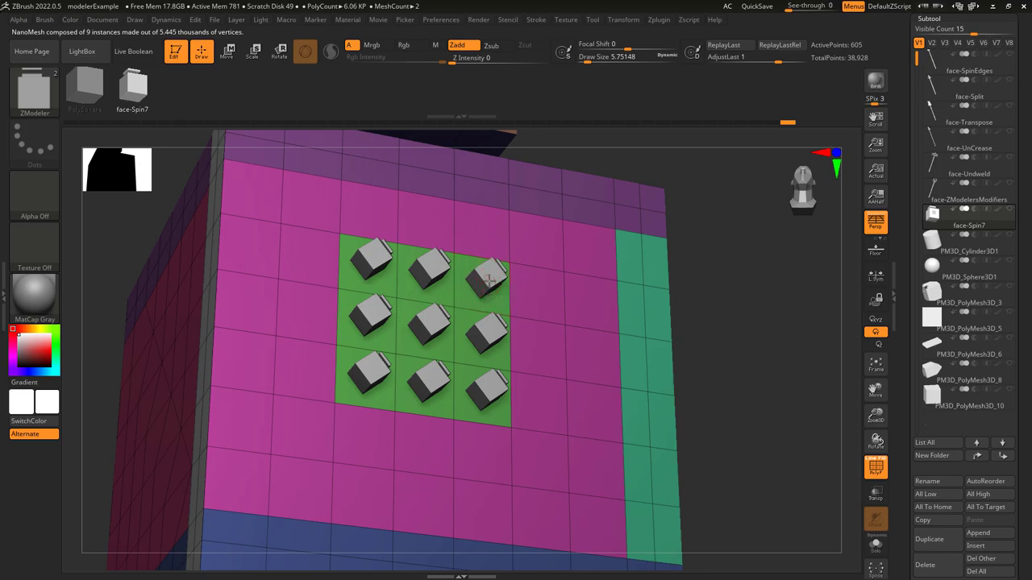
# Rotate all the NanoMesh cubes three times using Spin Edges with the All Polygons target, and set the direction to Clockwise.
pyautogui.press('space')
pyautogui.click(382, 287)
pyautogui.click(488, 281)
pyautogui.click(488, 281)
pyautogui.click(488, 281)
pyautogui.press('space')
pyautogui.click(391, 385)
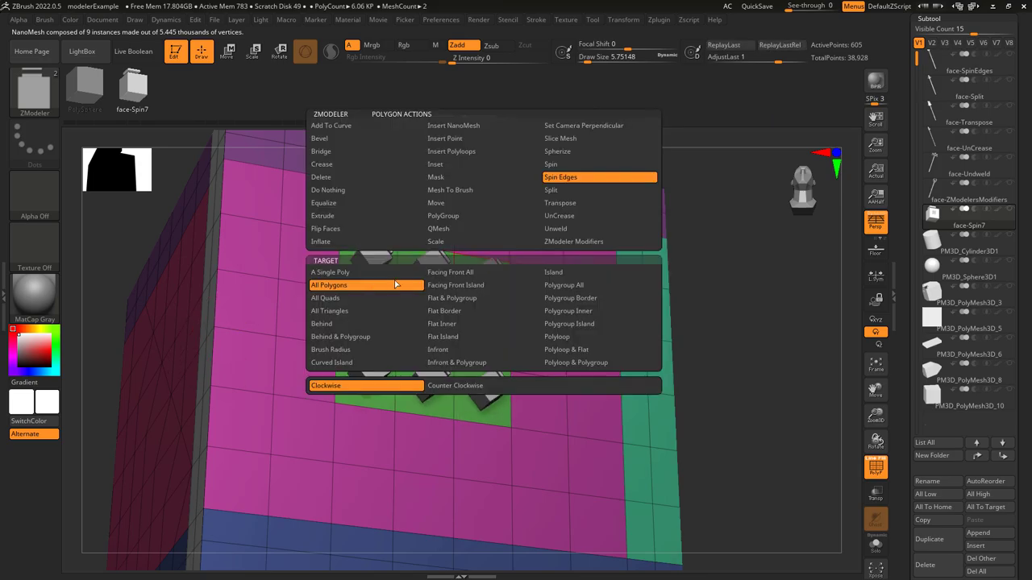
# Set the target to A Single Poly and split several individual polygons on the cube's purple face.
pyautogui.click(346, 275)
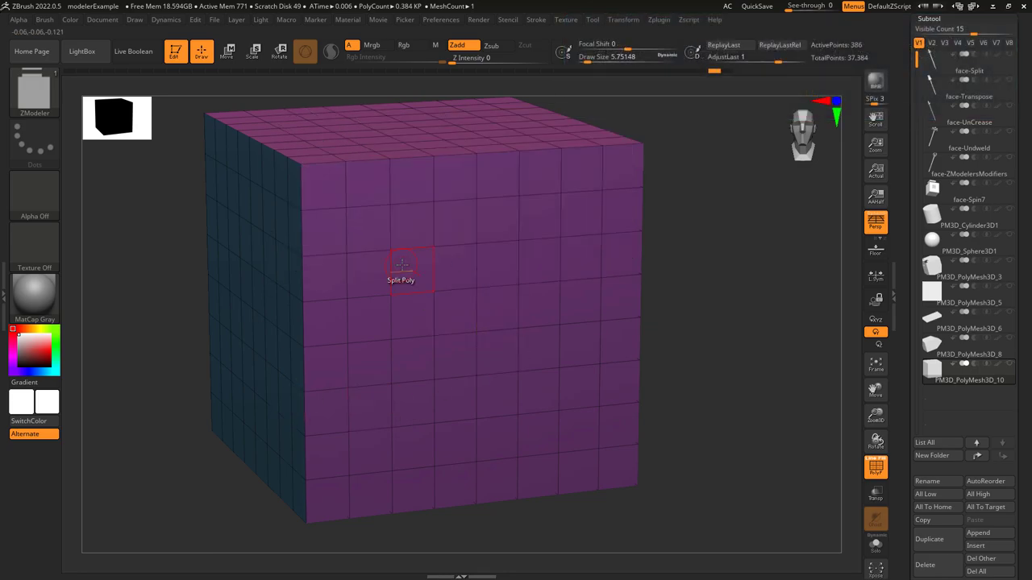
pyautogui.click(423, 267)
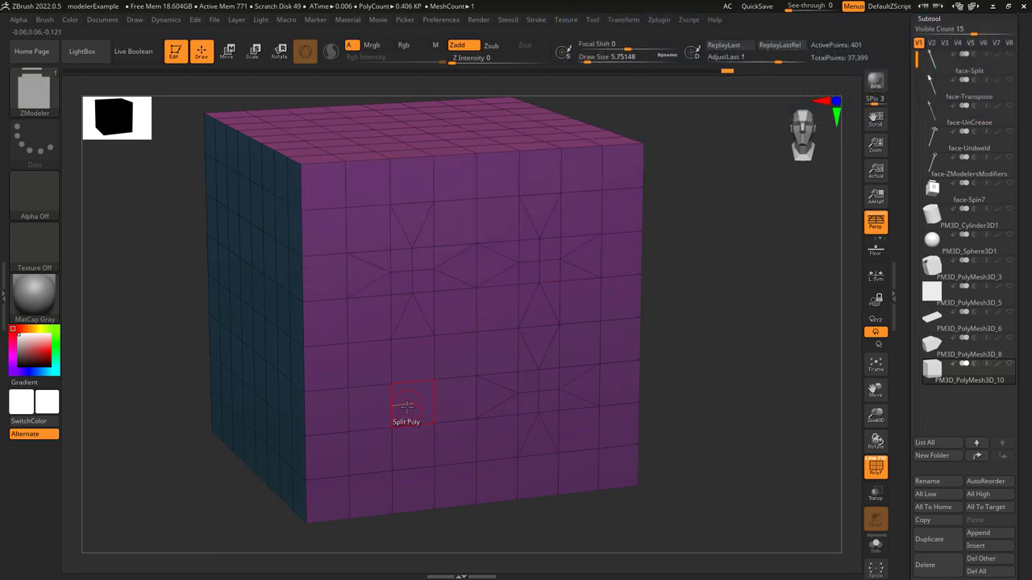
# Mark two full upper rows and three lower polygons as temporary targets, split the lower middle polygon, and undo the split.
pyautogui.scroll(3, 408, 407)
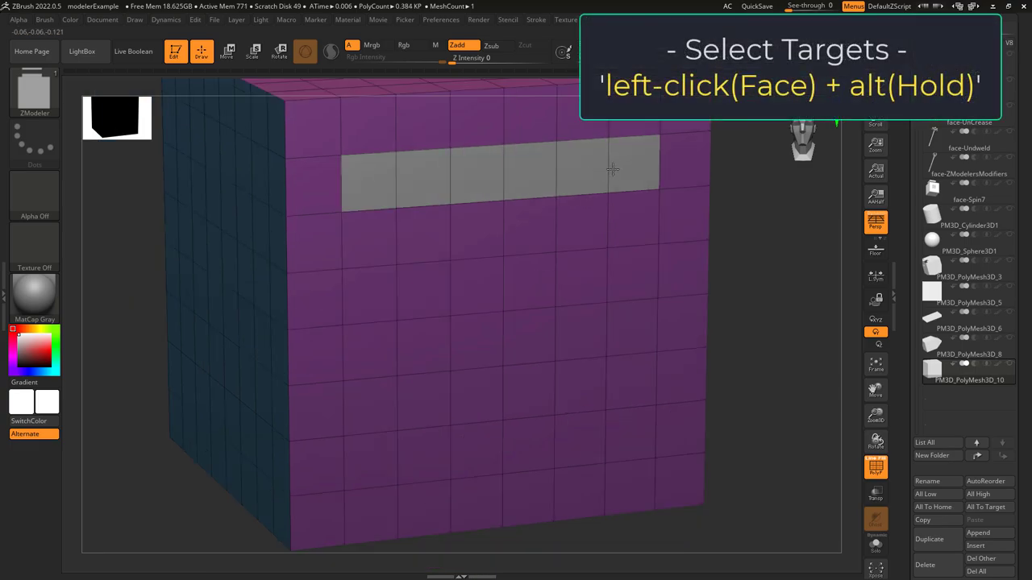
pyautogui.keyDown('alt'); pyautogui.moveTo(628, 223); pyautogui.dragTo(383, 224); pyautogui.keyUp('alt')
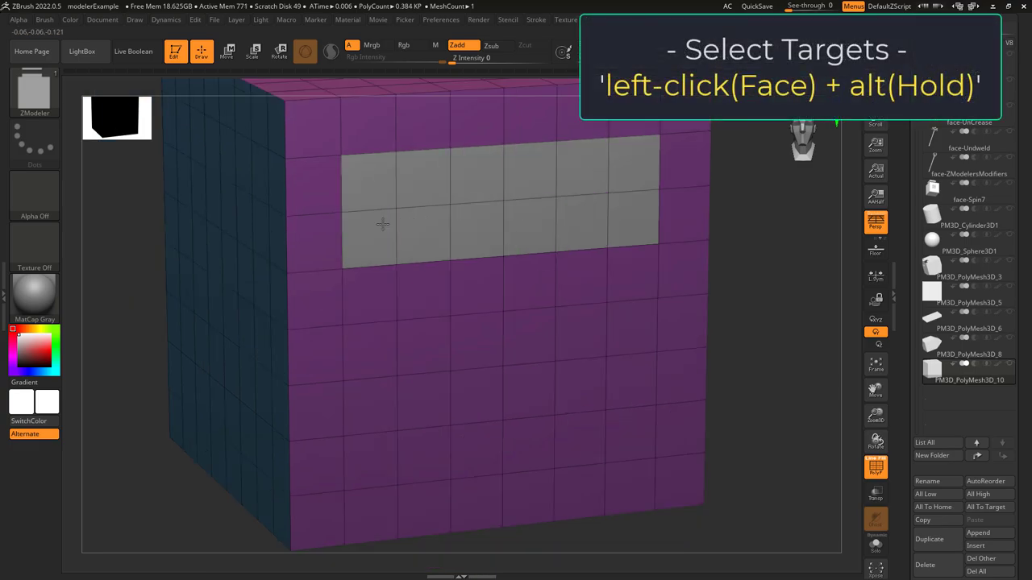
pyautogui.keyDown('alt'); pyautogui.click(421, 347); pyautogui.keyUp('alt')
pyautogui.keyDown('alt'); pyautogui.click(579, 337); pyautogui.keyUp('alt')
pyautogui.keyDown('alt'); pyautogui.click(527, 441); pyautogui.keyUp('alt')
pyautogui.click(527, 441)
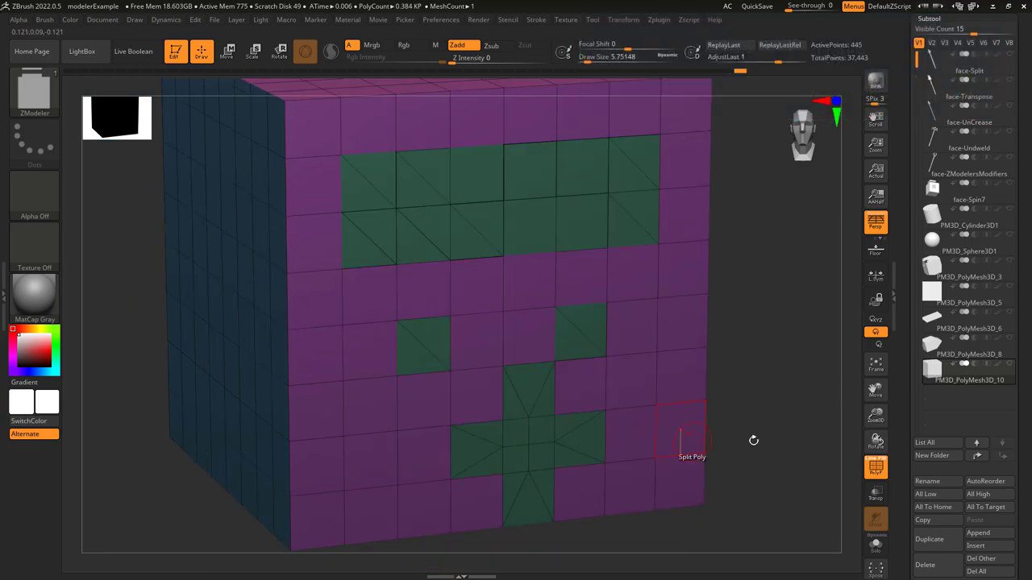
pyautogui.hotkey('ctrl', 'z')
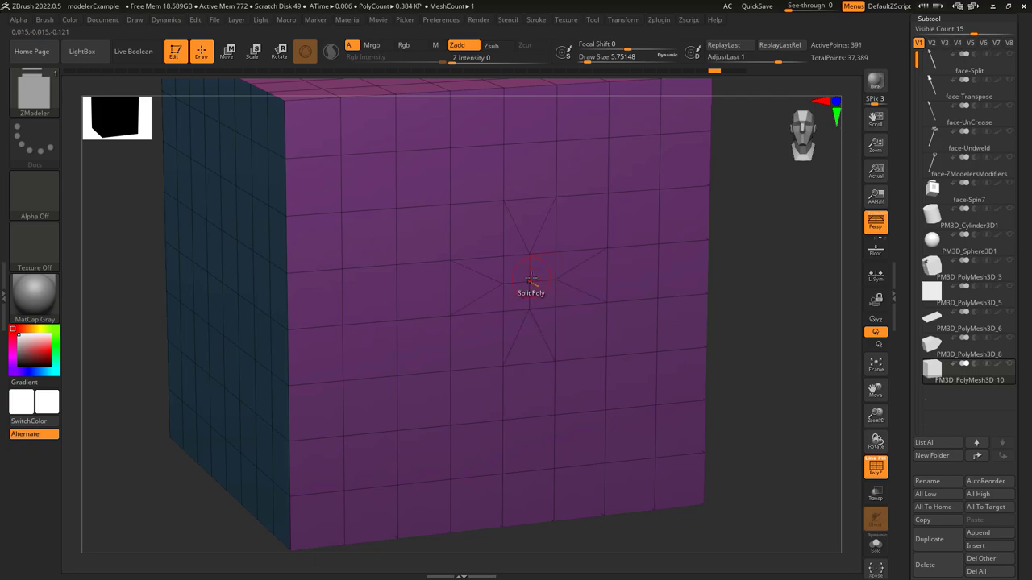
# Set the action to Transpose with the A Single Poly target and apply it to a polygon beside the cube's upper edge.
pyautogui.press('space')
pyautogui.click(612, 318)
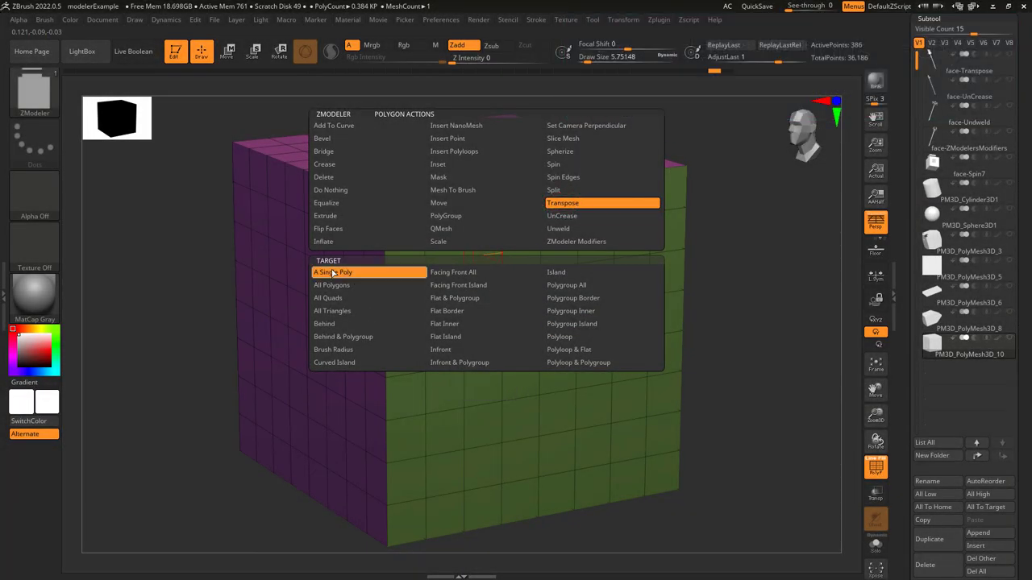
pyautogui.click(564, 203)
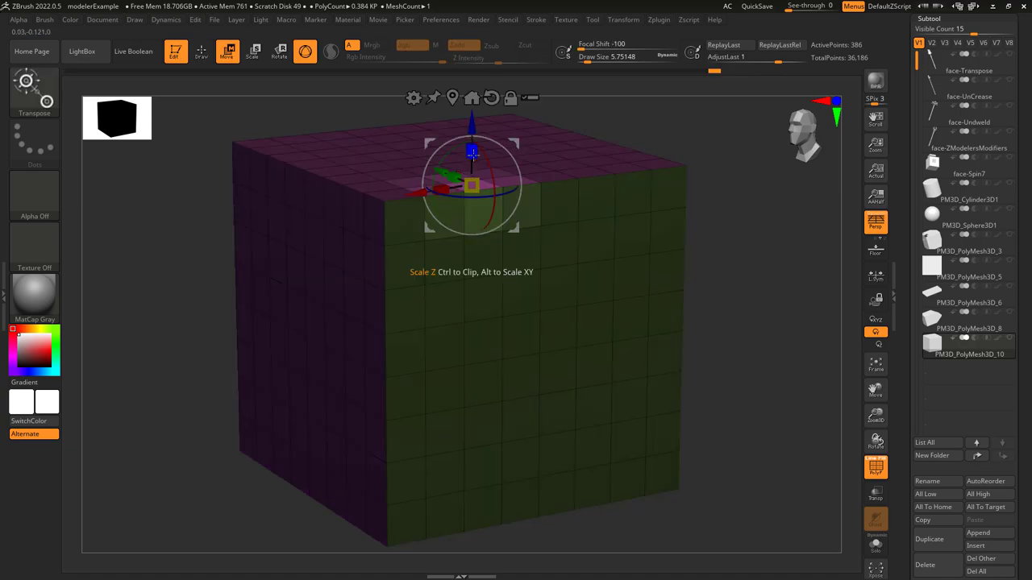
# Set the Transpose target to Polygroup Island, change it to All Polygons, and apply Transpose on the green face.
pyautogui.press('space')
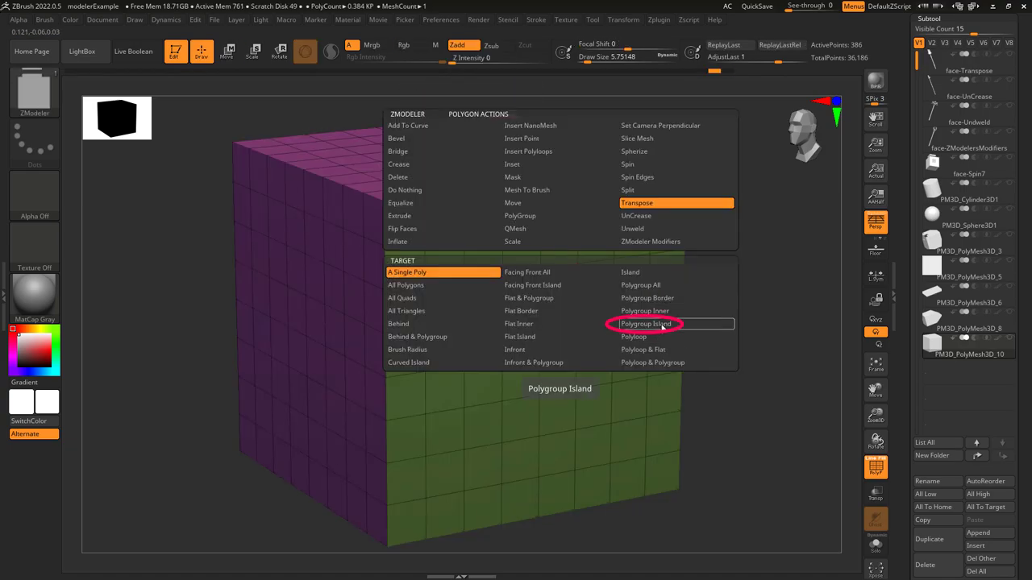
pyautogui.click(658, 325)
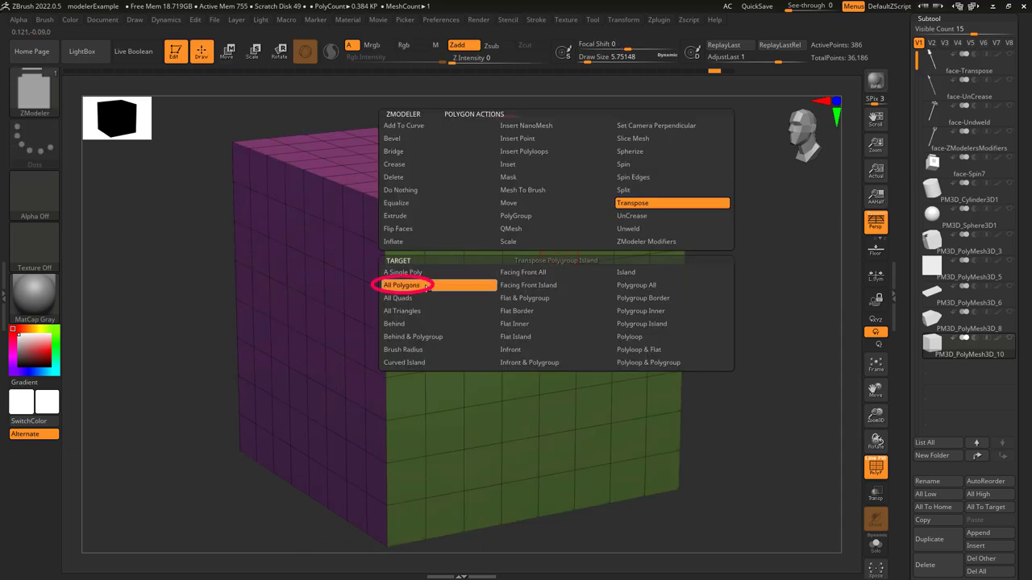
pyautogui.click(426, 287)
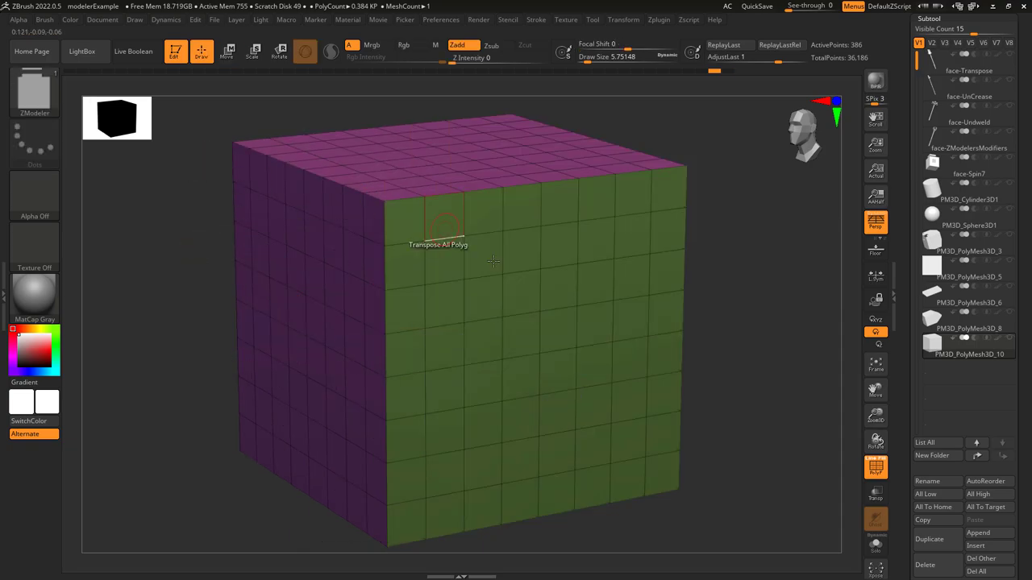
pyautogui.click(503, 281)
pyautogui.moveTo(481, 250); pyautogui.dragTo(582, 276)
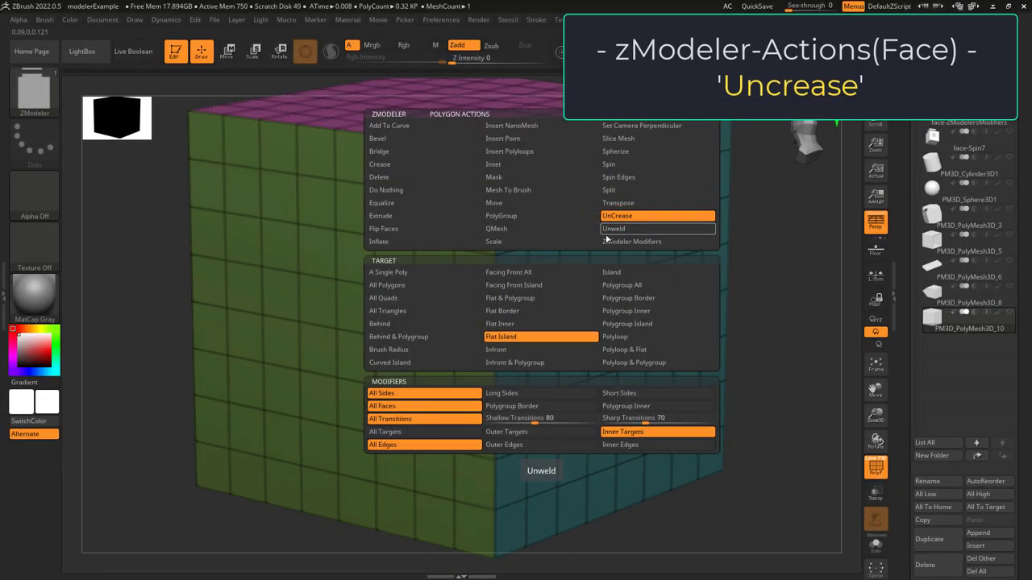
# Set UnCrease to the All Polygons target with the All Sides modifier for the PM3D_PolyMesh3D_5 cube.
pyautogui.click(502, 333)
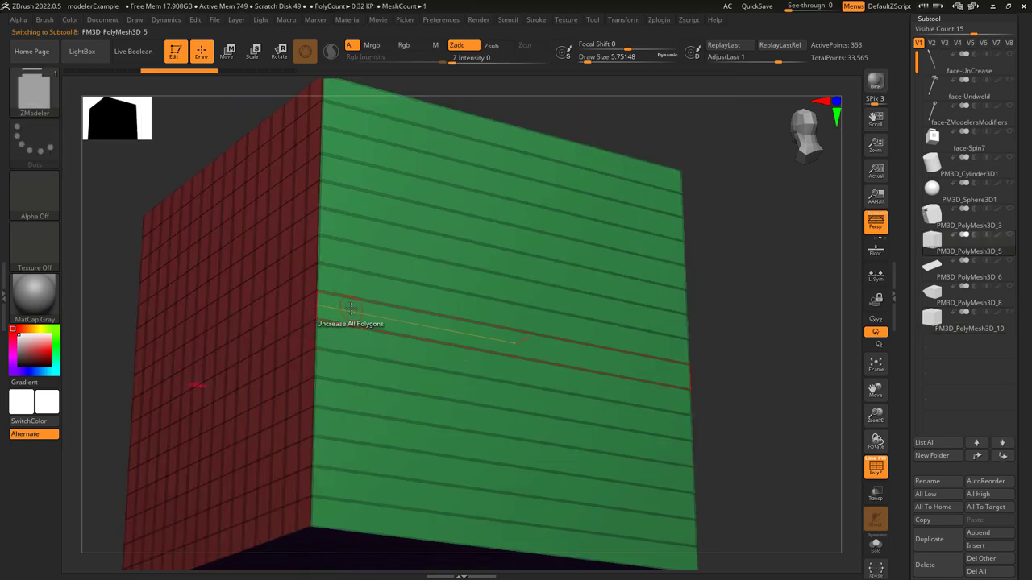
pyautogui.press('space')
pyautogui.click(242, 400)
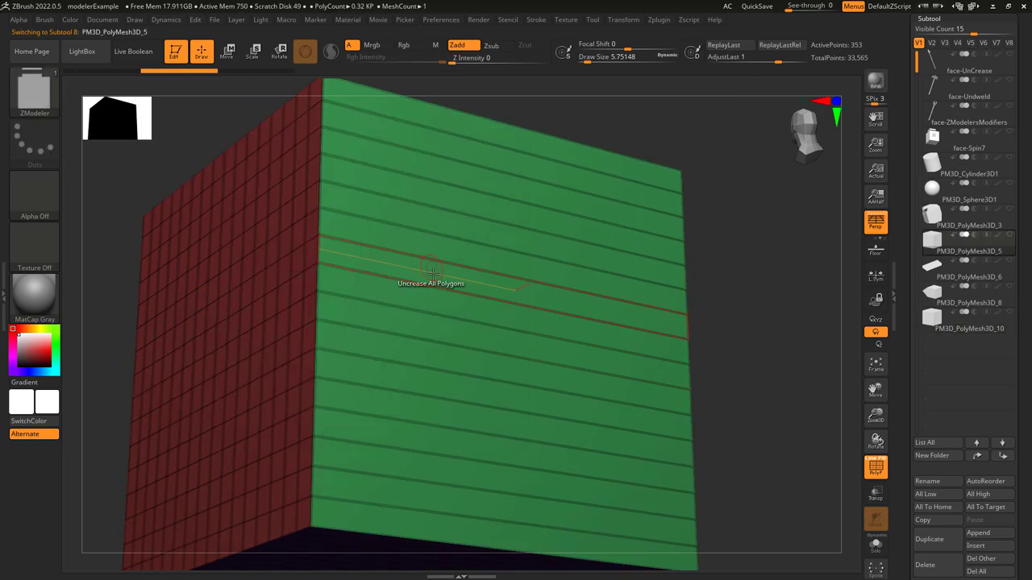
# Uncrease the green face with the Polygroup Island target, using the Long Sides modifier and separately the Short Sides modifier.
pyautogui.press('space')
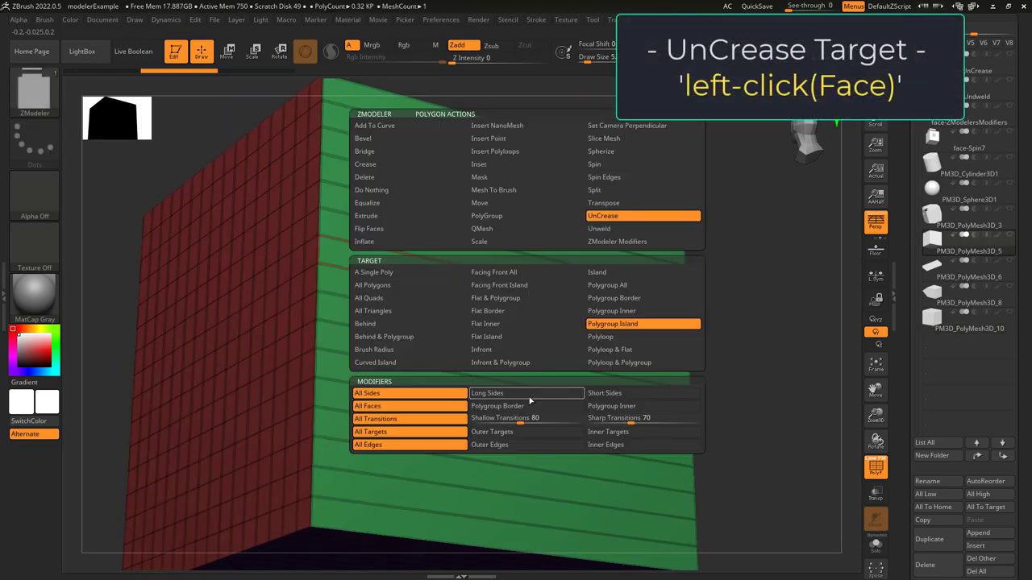
pyautogui.click(489, 393)
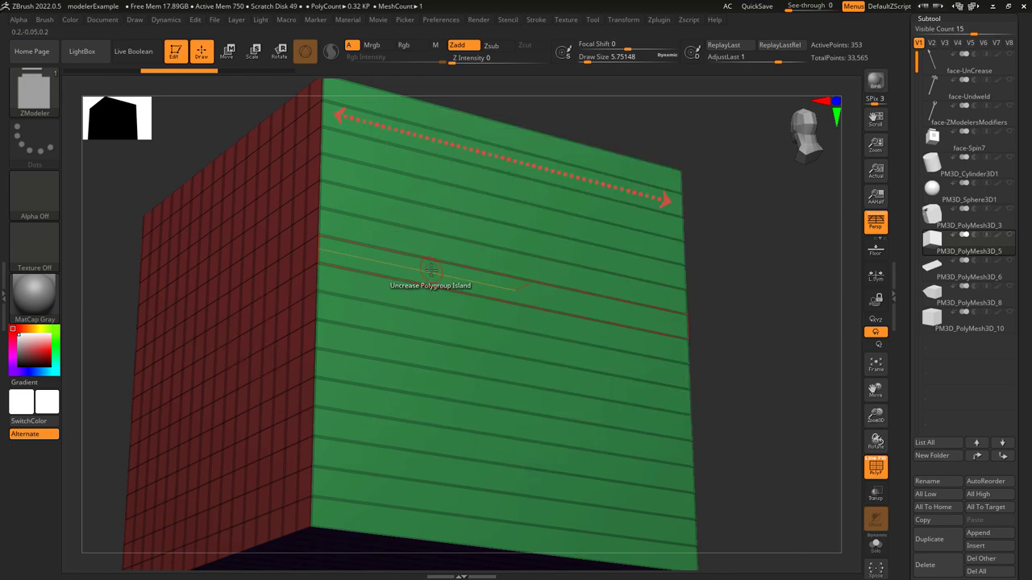
pyautogui.press('space')
pyautogui.click(540, 393)
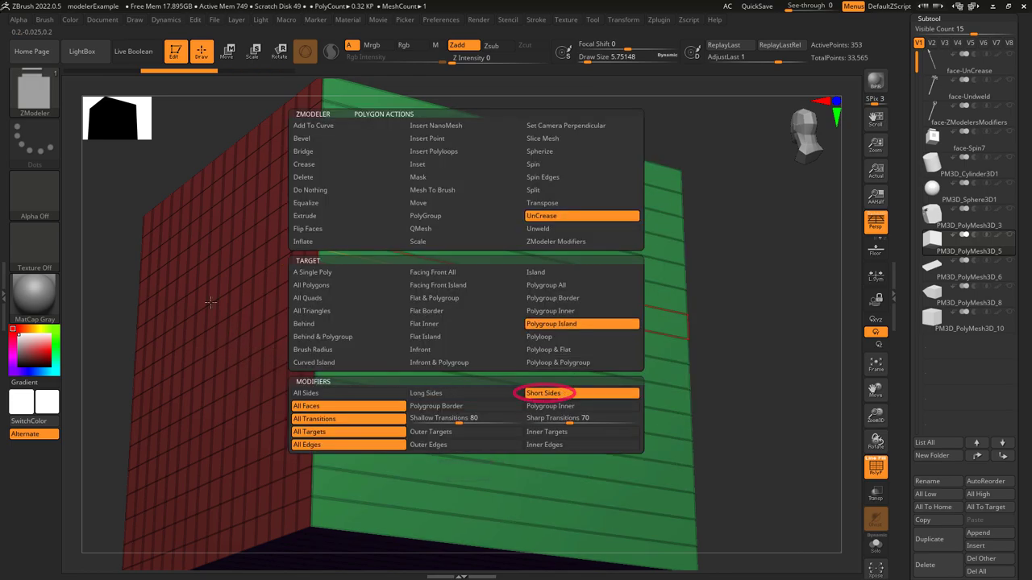
pyautogui.click(334, 254)
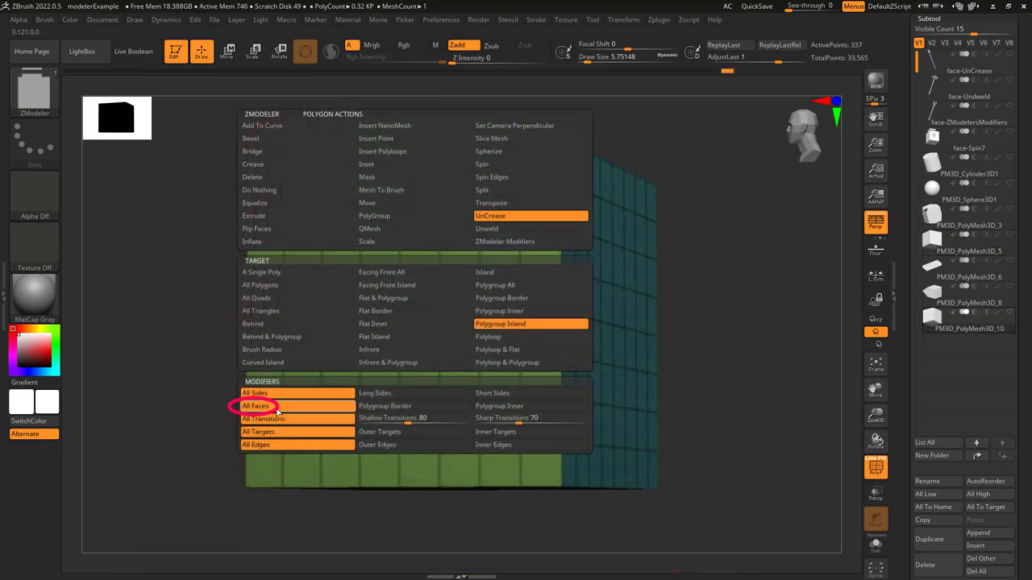
# Uncrease the green polygroup island on PM3D_PolyMesh3D_10 with All Faces, and set the modifier to Polygroup Border.
pyautogui.click(277, 410)
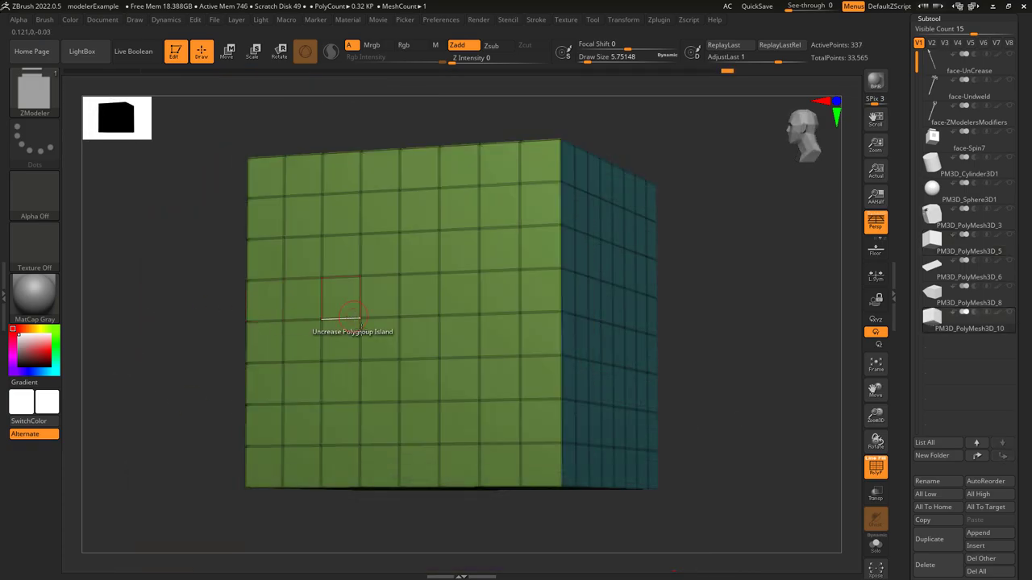
pyautogui.click(377, 340)
pyautogui.press('space')
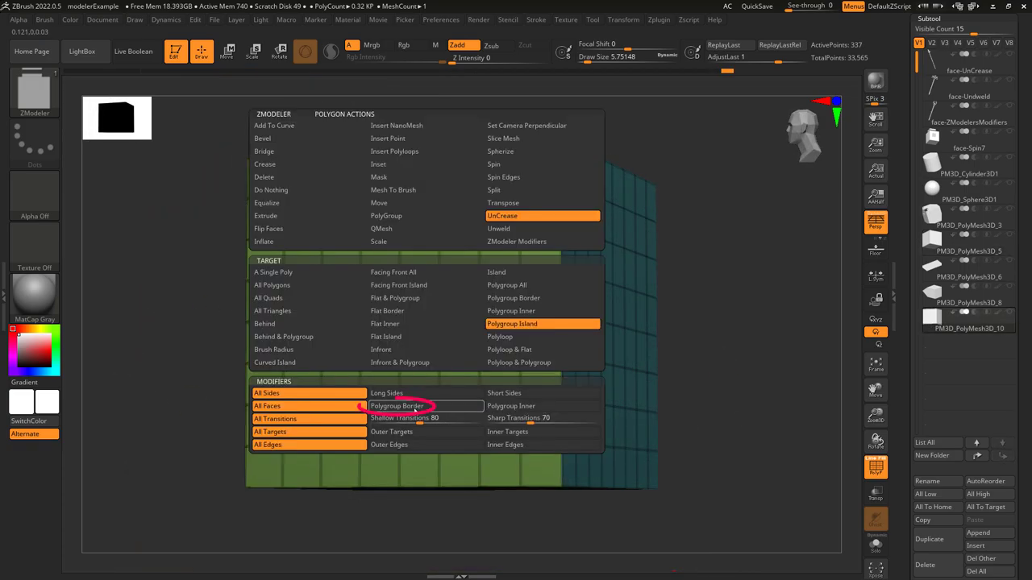
pyautogui.click(419, 415)
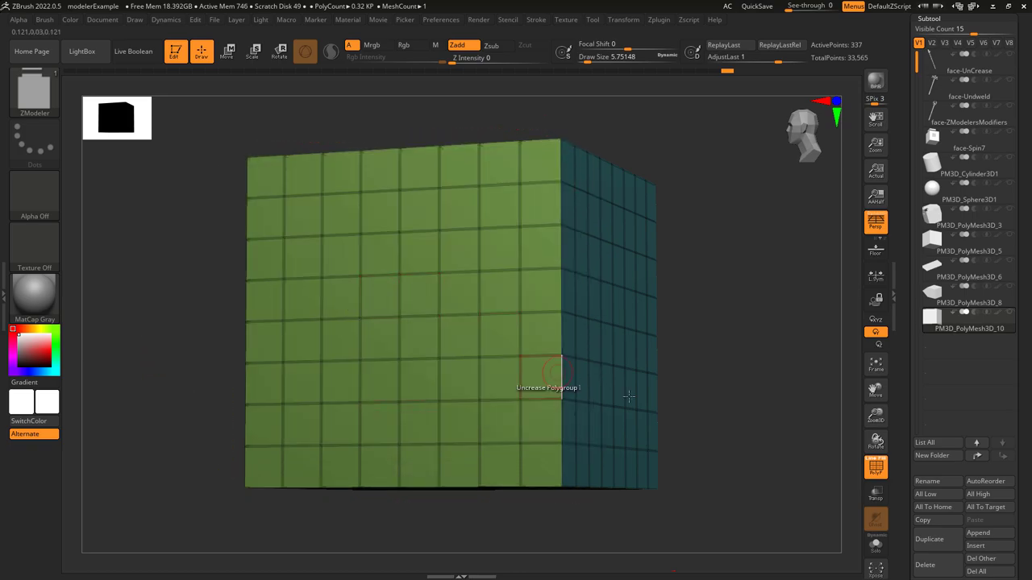
# Set the UnCrease modifier to Polygroup Inner and uncrease the green polygroup island.
pyautogui.press('space')
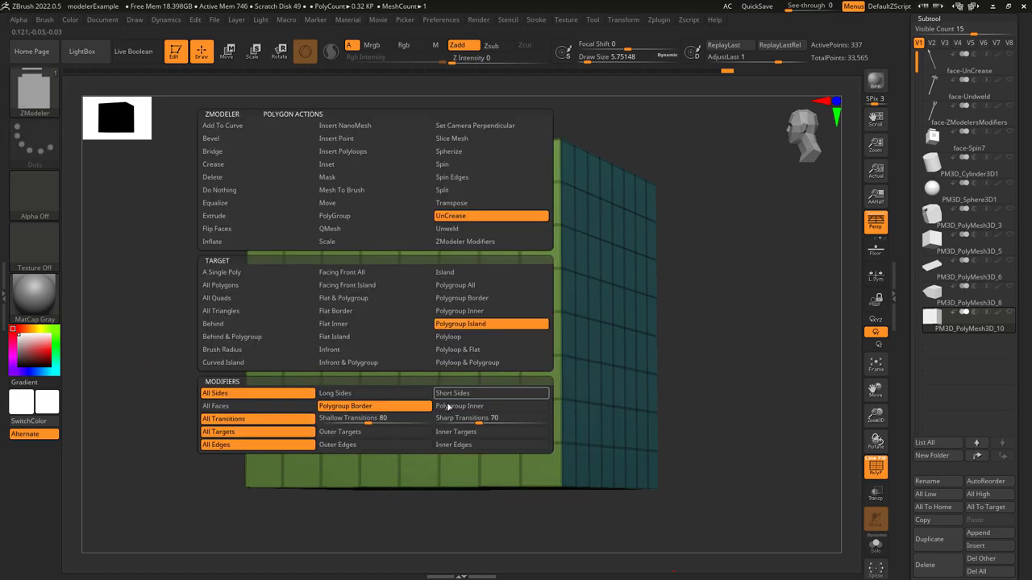
pyautogui.click(456, 407)
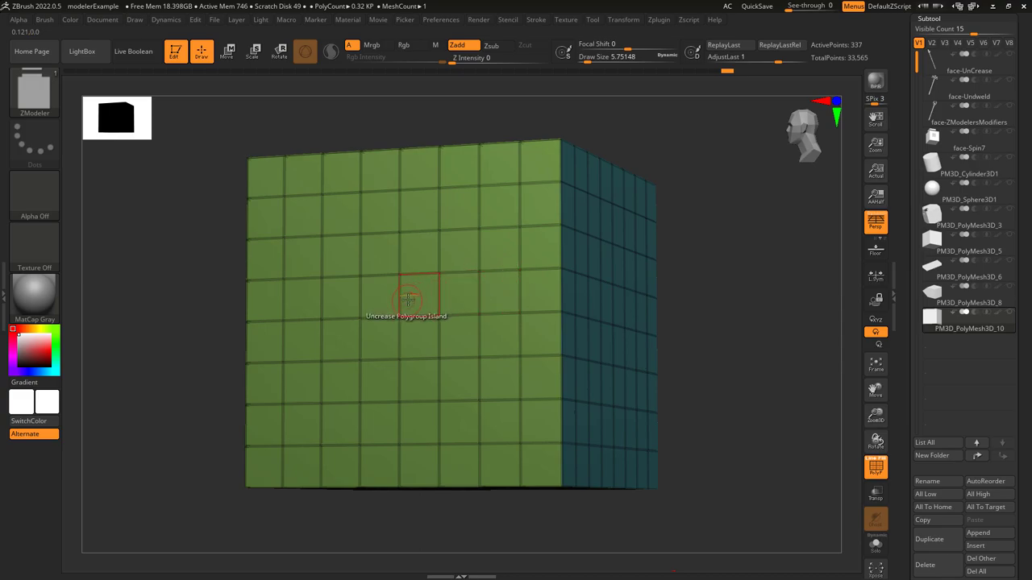
pyautogui.click(409, 298)
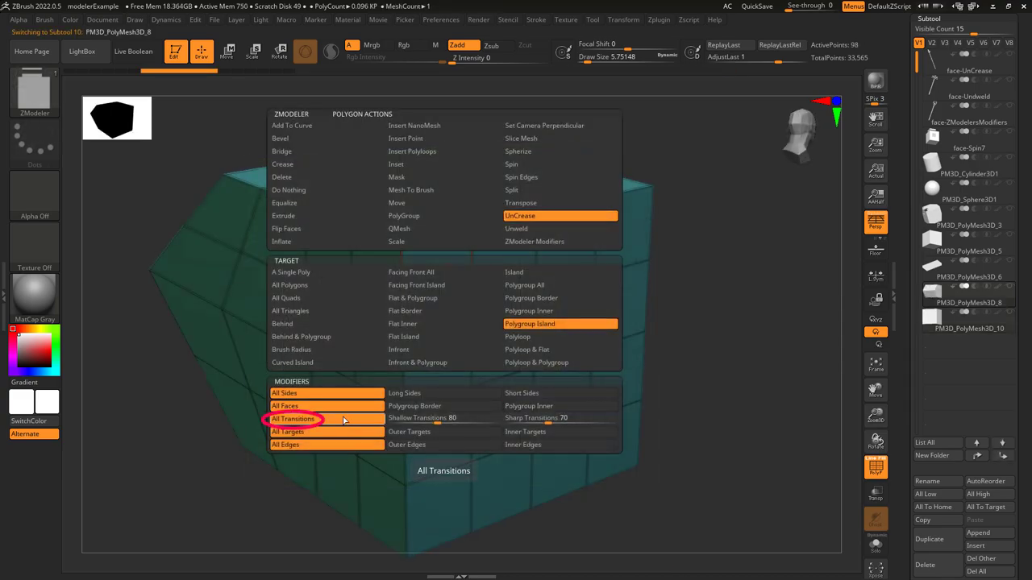
# Uncrease the PM3D_PolyMesh3D_8 polygroup island with All Transitions, and set the modifier to Shallow Transitions at 80.
pyautogui.click(290, 420)
pyautogui.click(445, 364)
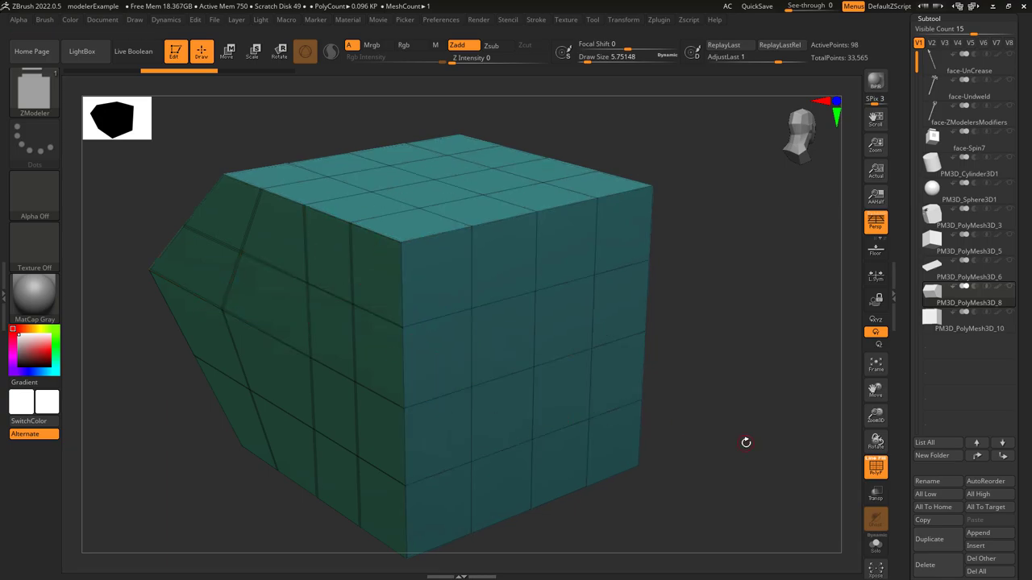
pyautogui.press('space')
pyautogui.click(478, 419)
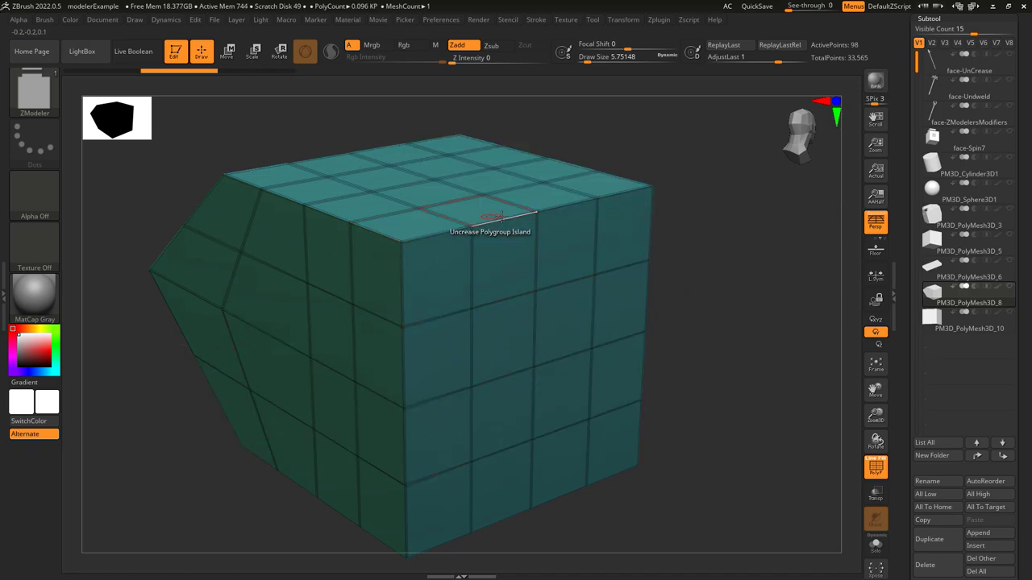
# Set the UnCrease modifier to Sharp Transitions at 70 for the PM3D_PolyMesh3D_8 mesh.
pyautogui.press('space')
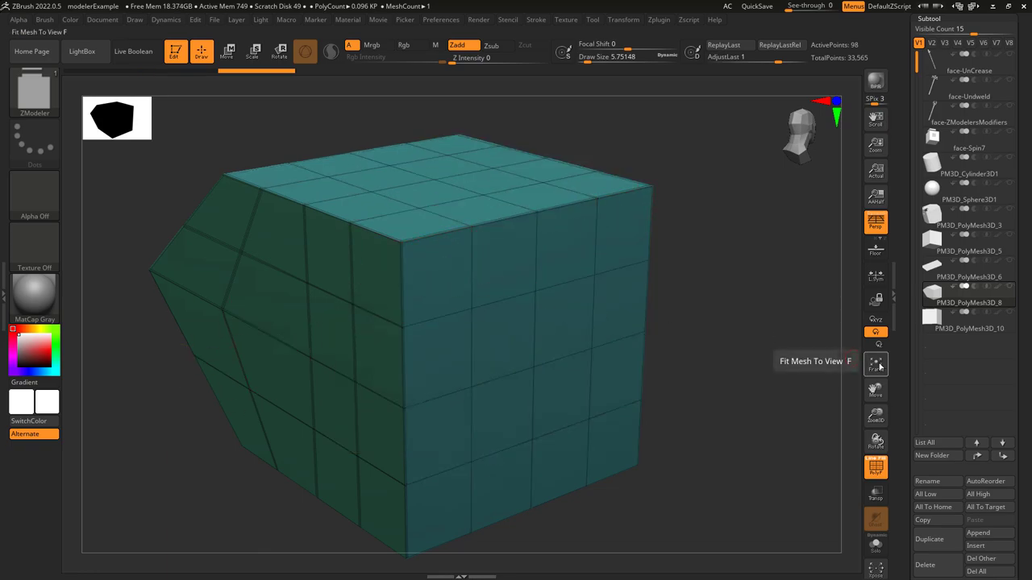
pyautogui.press('space')
pyautogui.click(536, 418)
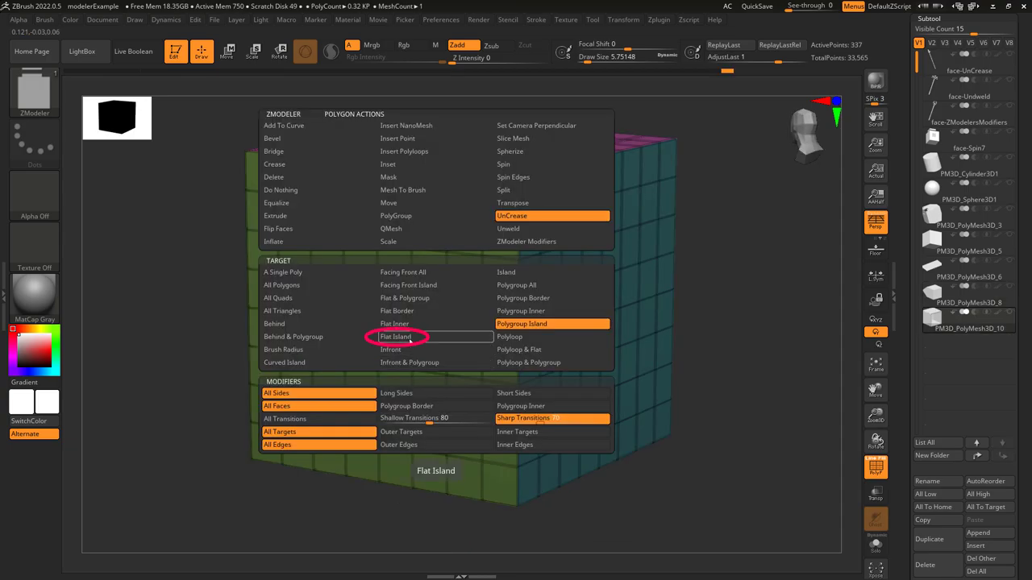
# Set UnCrease to Flat Island with All Transitions and All Targets, and uncrease the PM3D_PolyMesh3D_10 cube's green face.
pyautogui.click(315, 422)
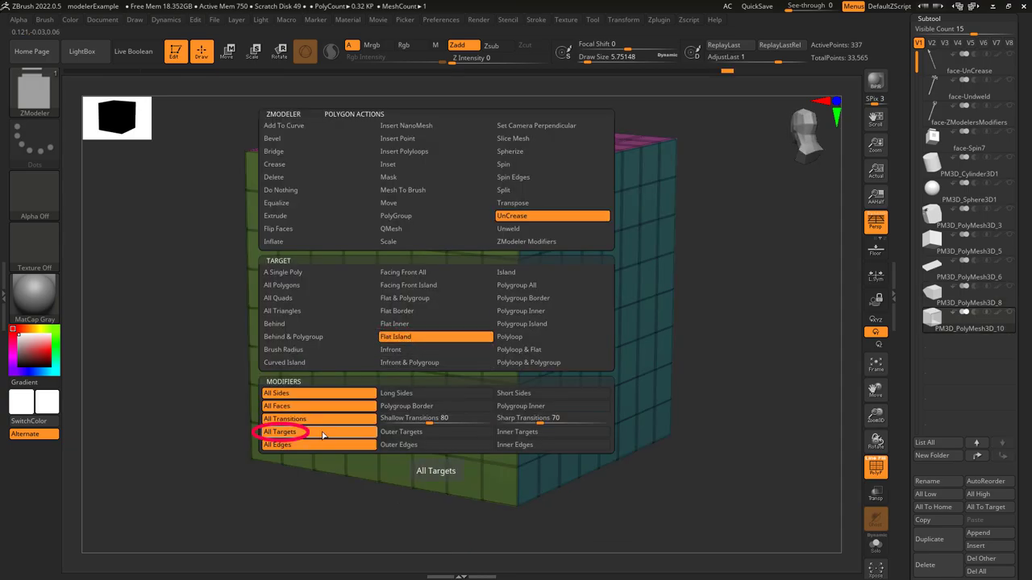
pyautogui.press('space')
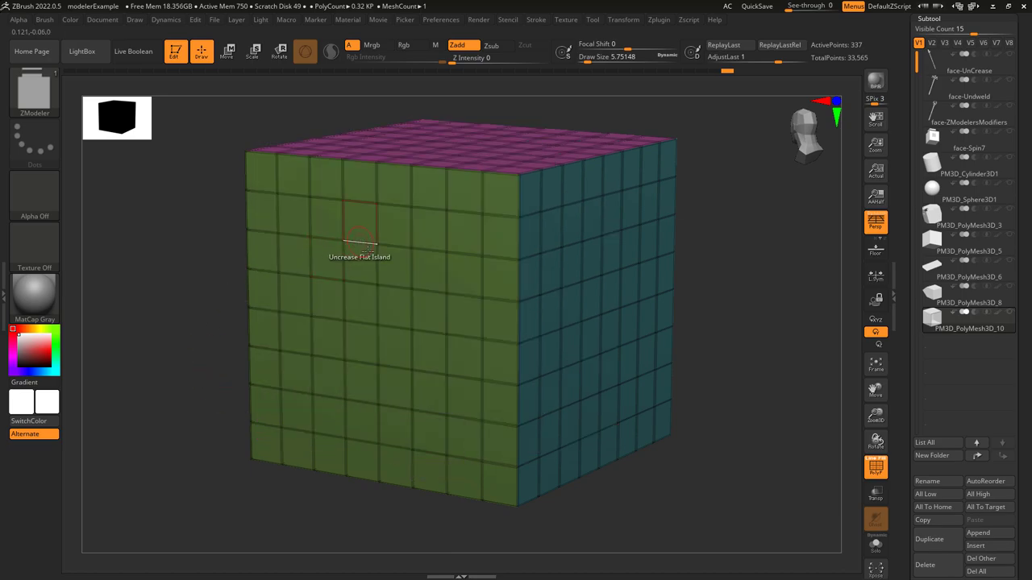
pyautogui.click(396, 268)
# Set the UnCrease modifier to Outer Targets and apply it to the green flat island.
pyautogui.press('space')
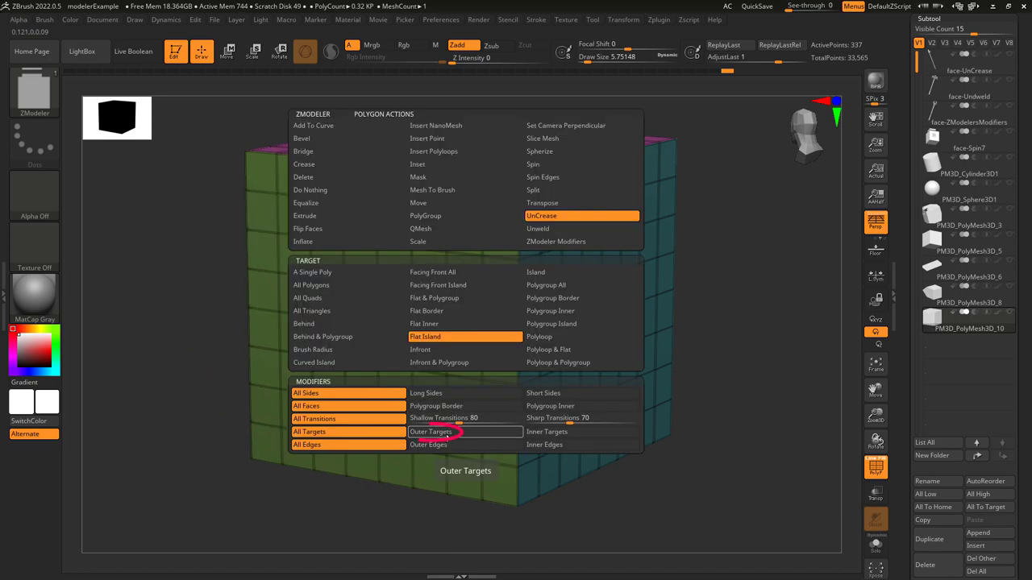
pyautogui.click(429, 433)
pyautogui.click(387, 308)
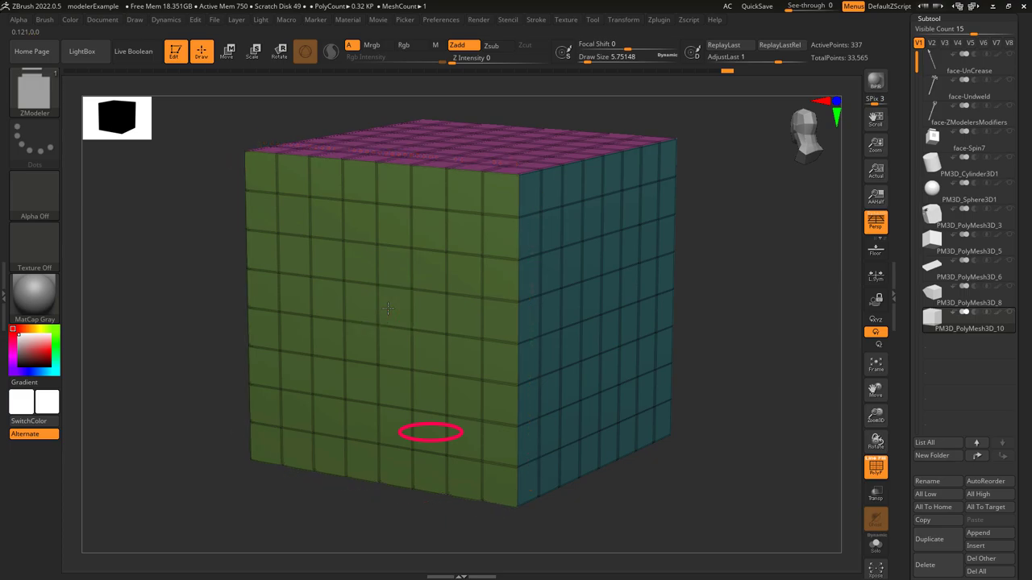
# Set the UnCrease modifier to Inner Targets and apply it to the green flat island.
pyautogui.press('space')
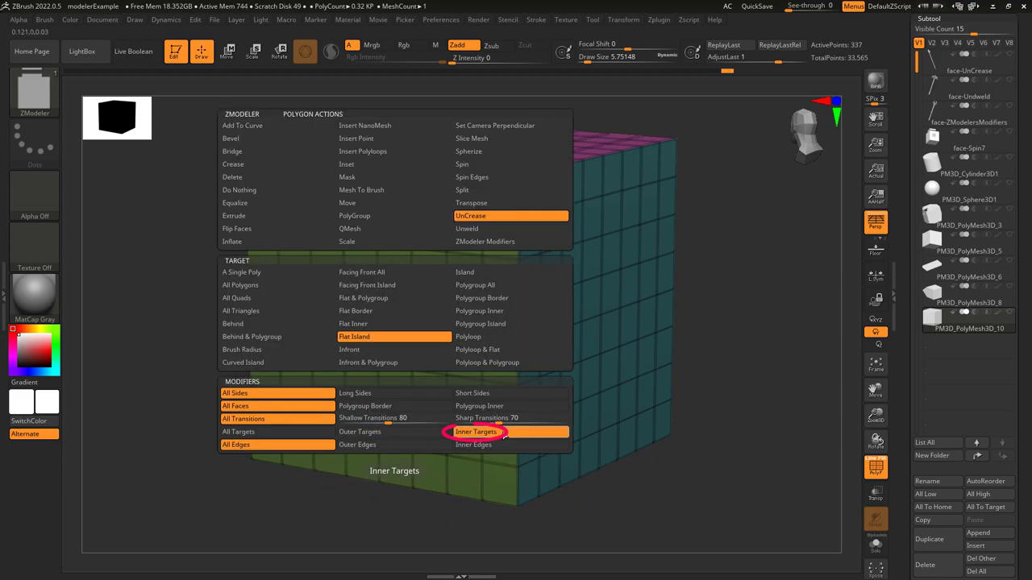
pyautogui.click(472, 428)
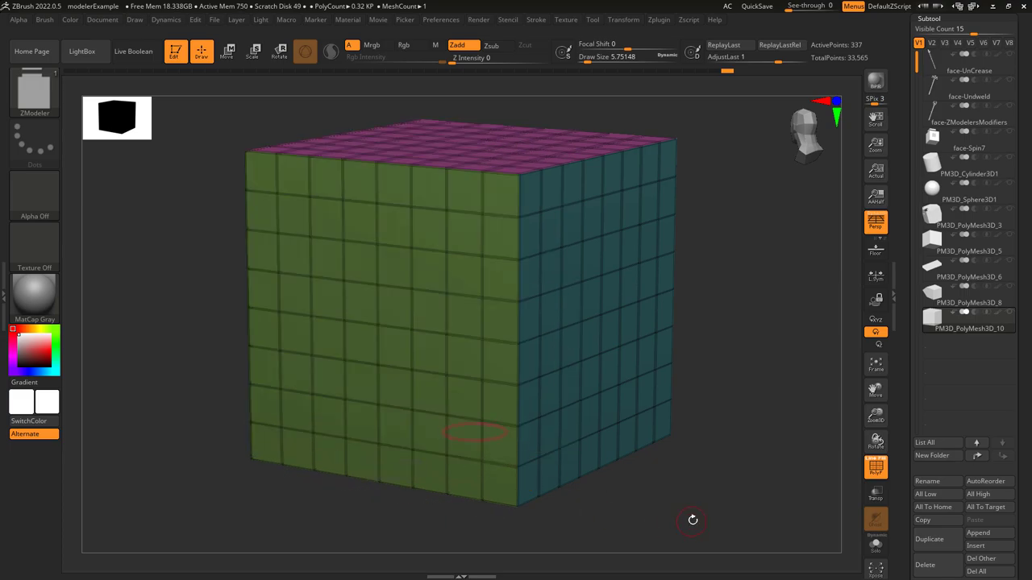
pyautogui.click(394, 309)
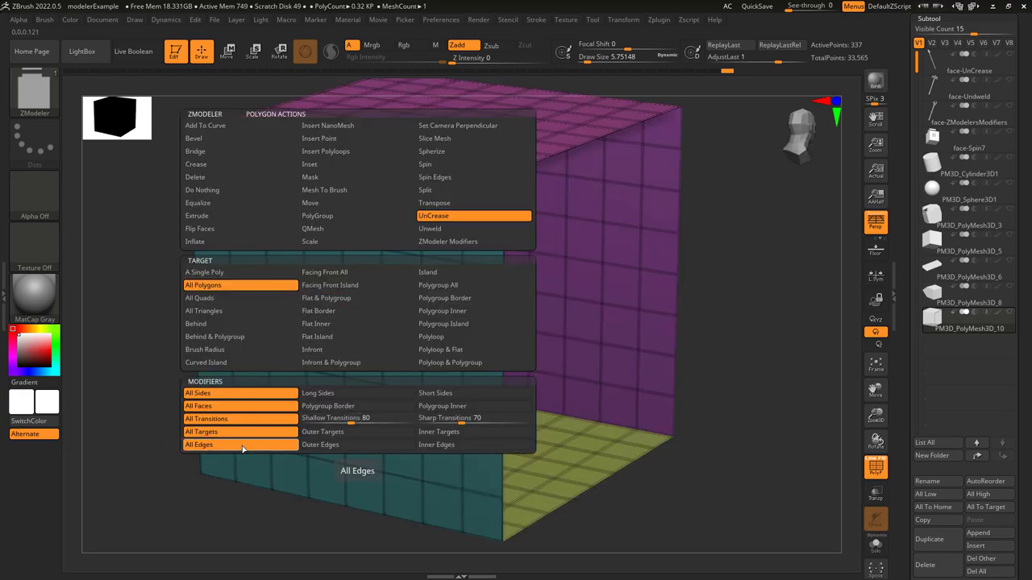
# Set the UnCrease modifier to Outer Edges, switch it to Inner Edges, and uncrease all polygons of the open cube.
pyautogui.click(364, 409)
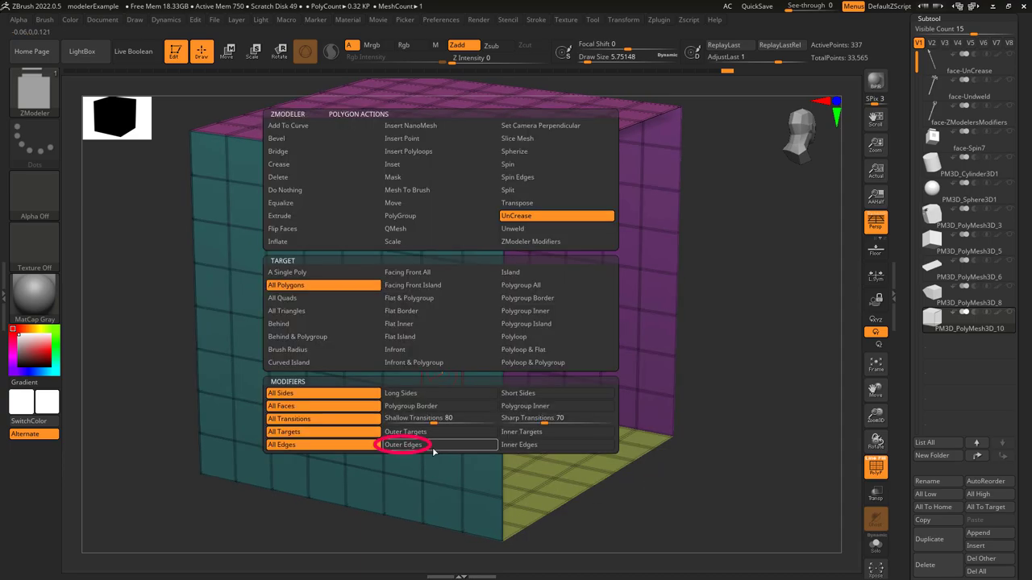
pyautogui.click(432, 447)
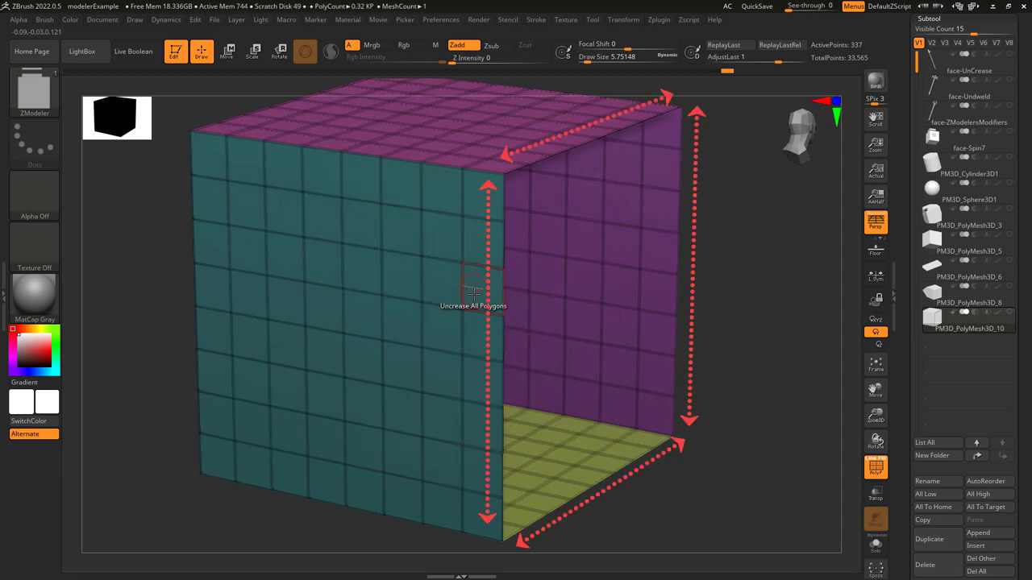
pyautogui.press('space')
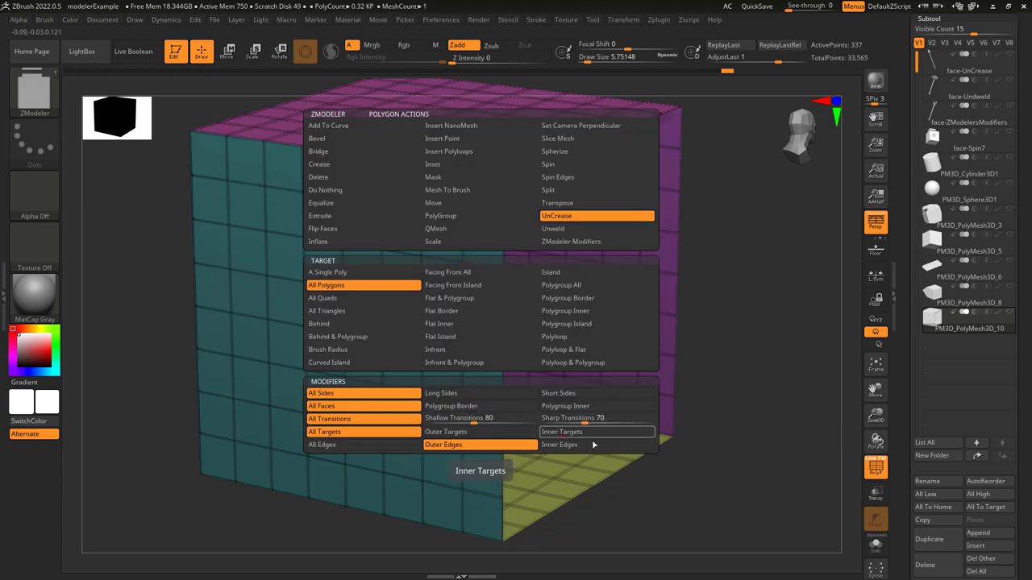
pyautogui.click(595, 444)
pyautogui.click(348, 313)
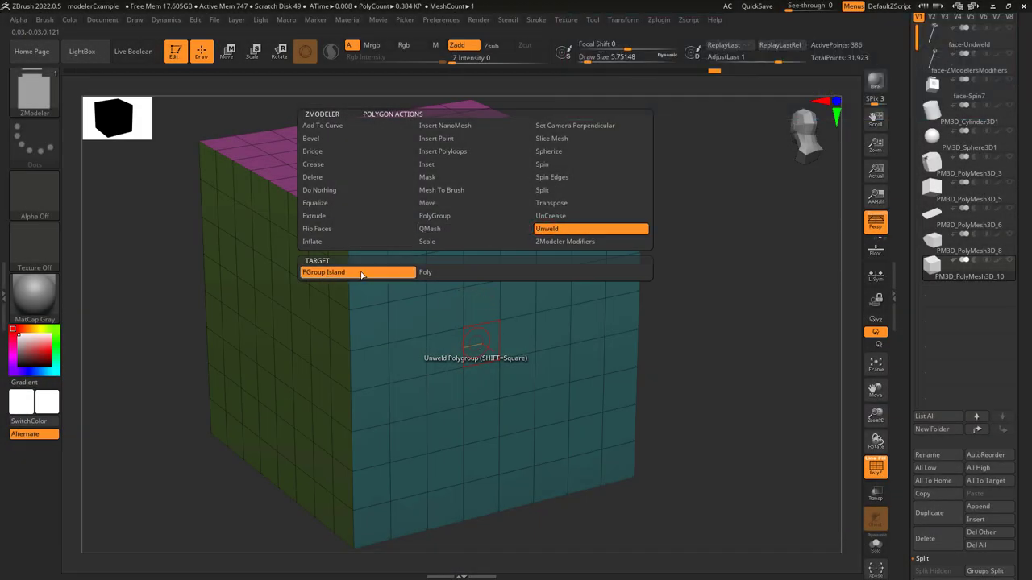
# Unweld the cube's green face with the PGroup Island target and toggle polygroup visibility to inspect the separation.
pyautogui.click(401, 278)
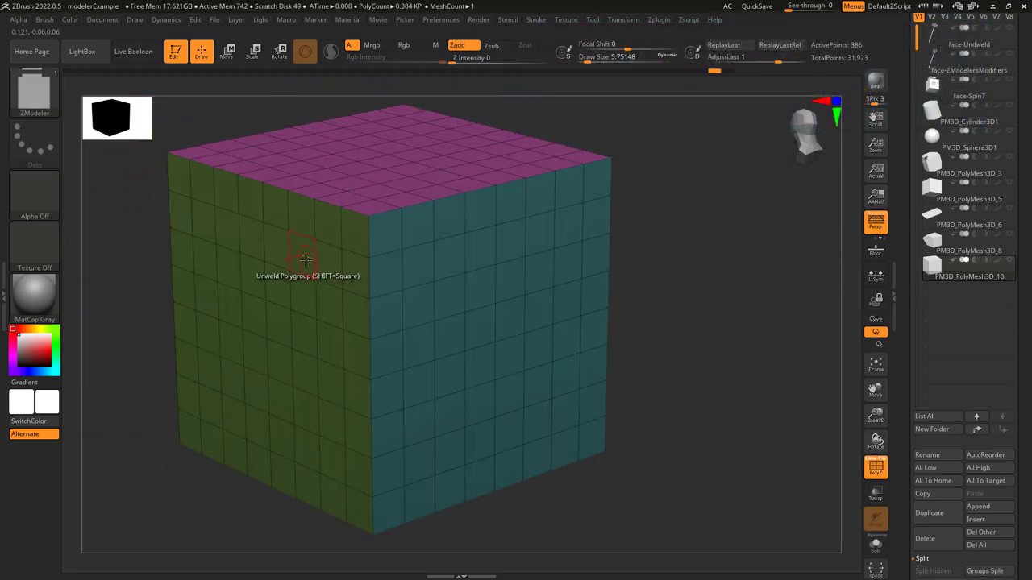
pyautogui.click(306, 260)
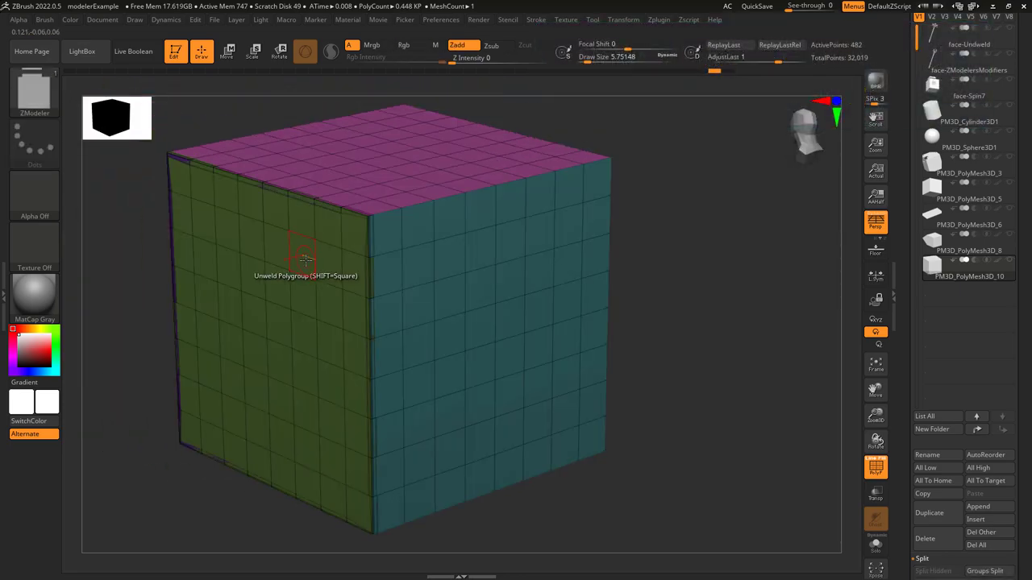
pyautogui.keyDown('ctrl'); pyautogui.keyDown('shift'); pyautogui.click(302, 300); pyautogui.keyUp('shift'); pyautogui.keyUp('ctrl')
pyautogui.keyDown('ctrl'); pyautogui.keyDown('shift'); pyautogui.click(302, 299); pyautogui.keyUp('shift'); pyautogui.keyUp('ctrl')
pyautogui.moveTo(302, 299)
pyautogui.mouseDown(button='right')
pyautogui.moveTo(314, 279)
pyautogui.moveTo(364, 307)
pyautogui.mouseUp(button='right')
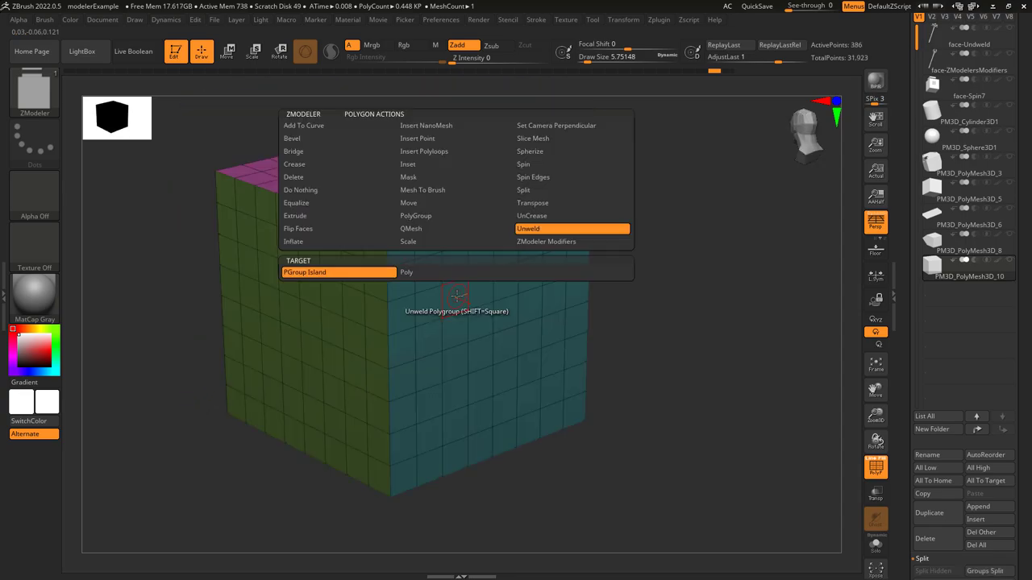
# Unweld a single polygon on the cube's teal face with the Poly target and toggle its visibility.
pyautogui.click(439, 274)
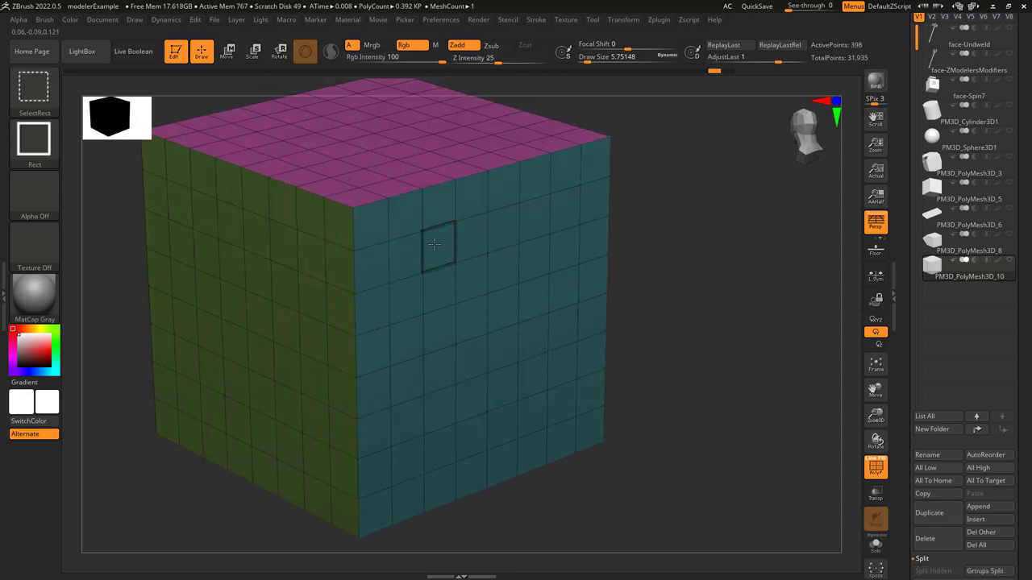
pyautogui.keyDown('ctrl'); pyautogui.keyDown('shift'); pyautogui.click(455, 242); pyautogui.keyUp('shift'); pyautogui.keyUp('ctrl')
pyautogui.moveTo(438, 242); pyautogui.dragTo(179, 150, button='right')
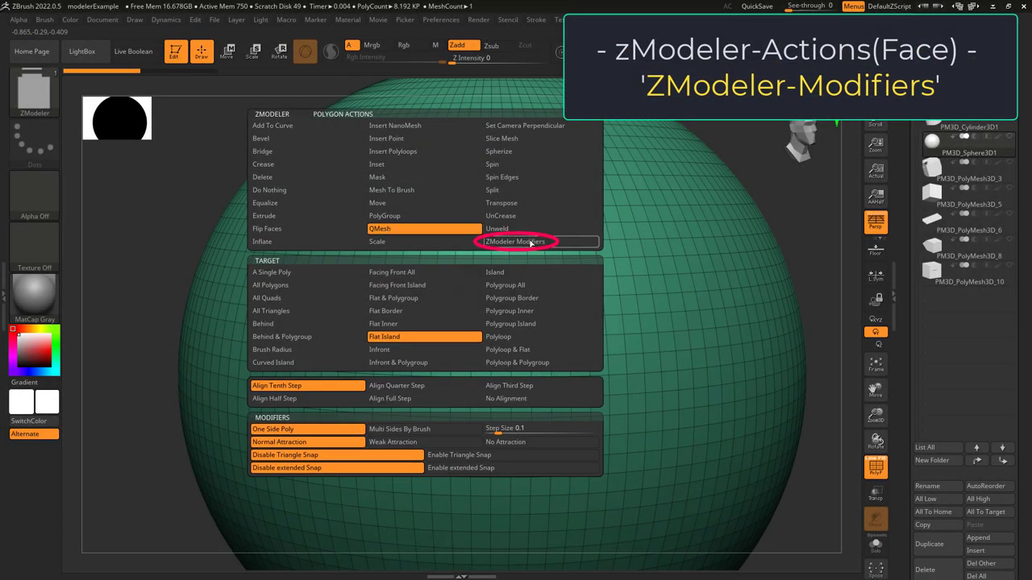
# Try QMesh with the Flat Island target on the sphere and undo the extrusion.
pyautogui.click(524, 242)
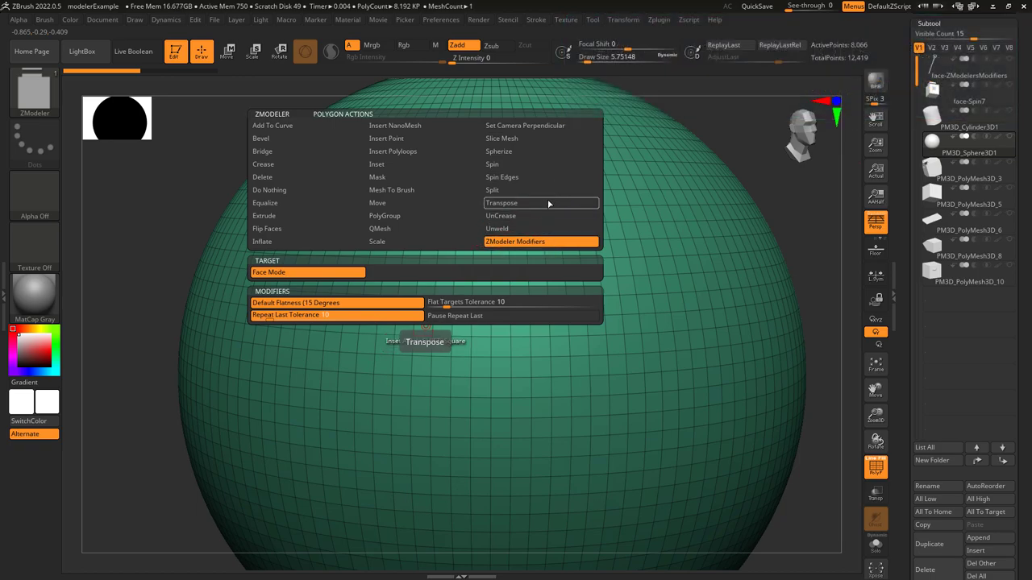
pyautogui.click(389, 229)
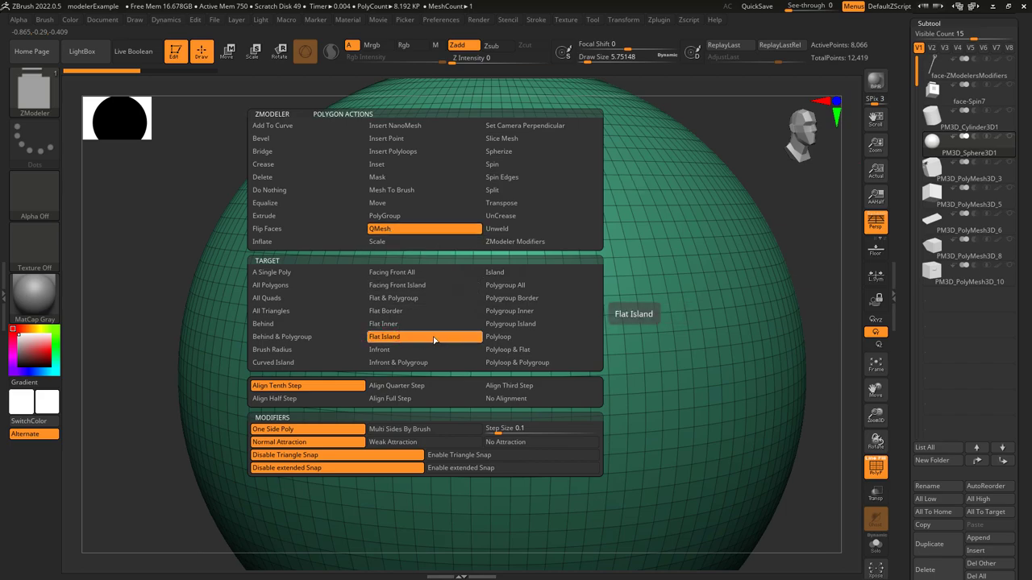
pyautogui.keyDown('alt'); pyautogui.moveTo(345, 412); pyautogui.dragTo(379, 315, button='right'); pyautogui.keyUp('alt')
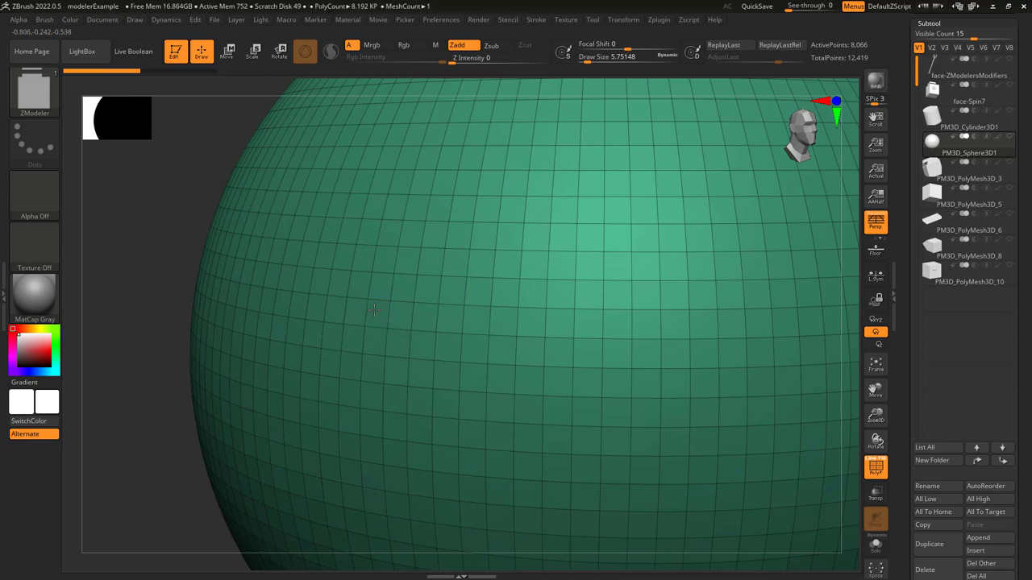
pyautogui.moveTo(374, 310); pyautogui.dragTo(318, 313)
pyautogui.moveTo(300, 310); pyautogui.dragTo(327, 309)
pyautogui.hotkey('ctrl', 'z')
# Set Flat Targets Tolerance to 30 in ZModeler Modifiers and QMesh a flat island on the sphere.
pyautogui.press('space')
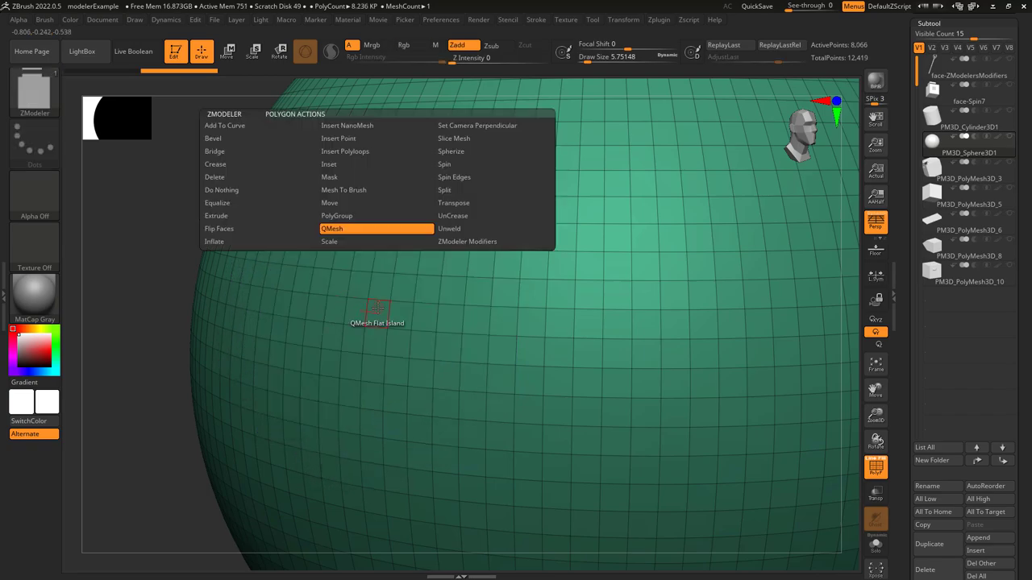
pyautogui.click(474, 242)
pyautogui.click(411, 303)
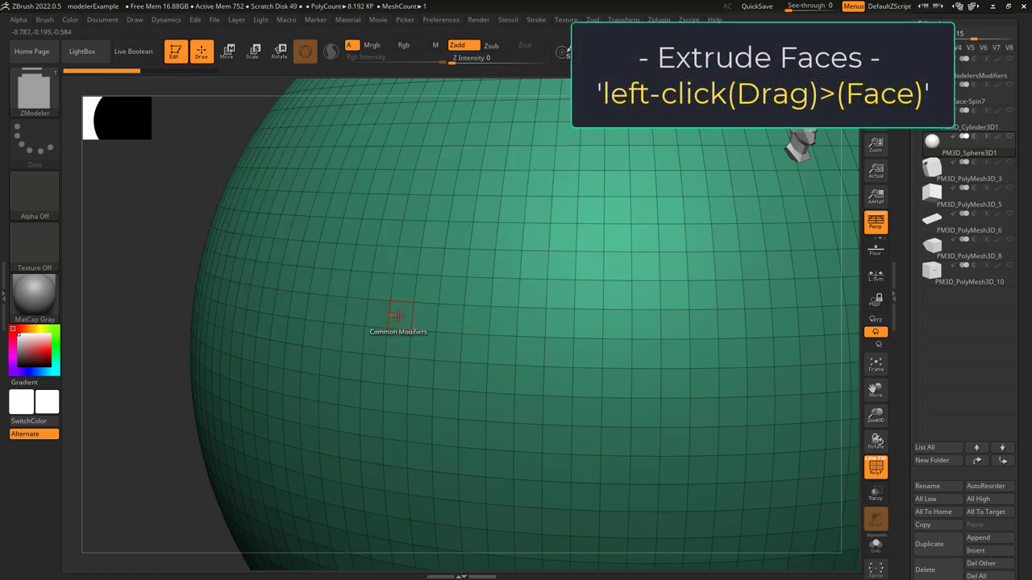
pyautogui.moveTo(398, 316); pyautogui.dragTo(318, 334)
# Set the polygon action to Inset with the A Single Poly target and inset one polygon on the sphere.
pyautogui.press('space')
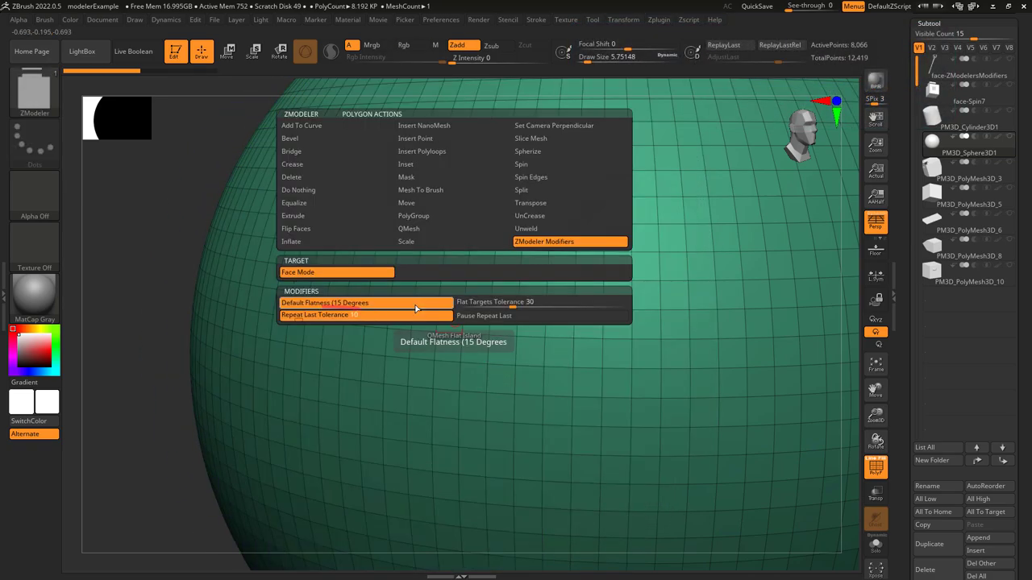
pyautogui.click(337, 315)
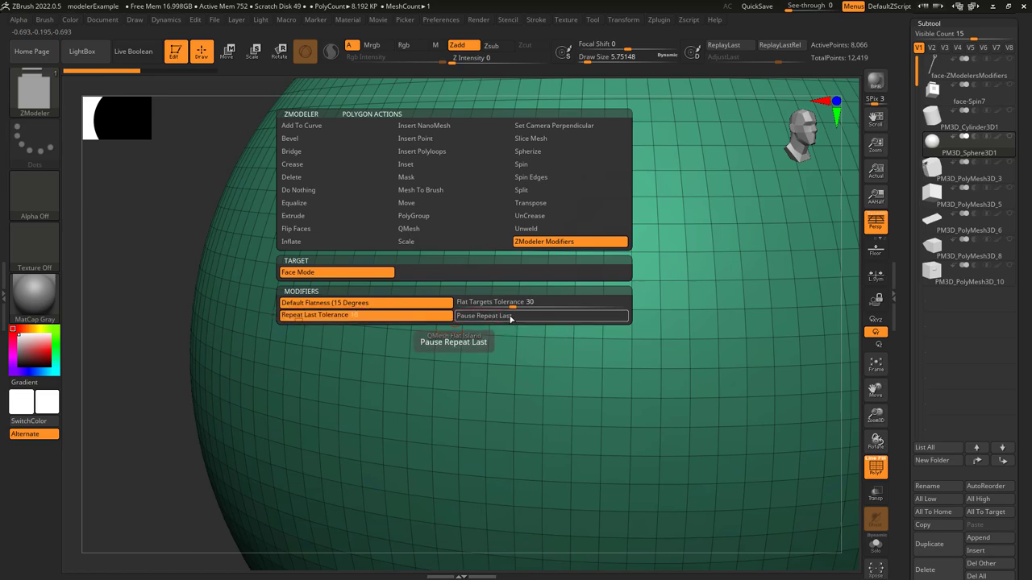
pyautogui.click(420, 165)
pyautogui.click(338, 271)
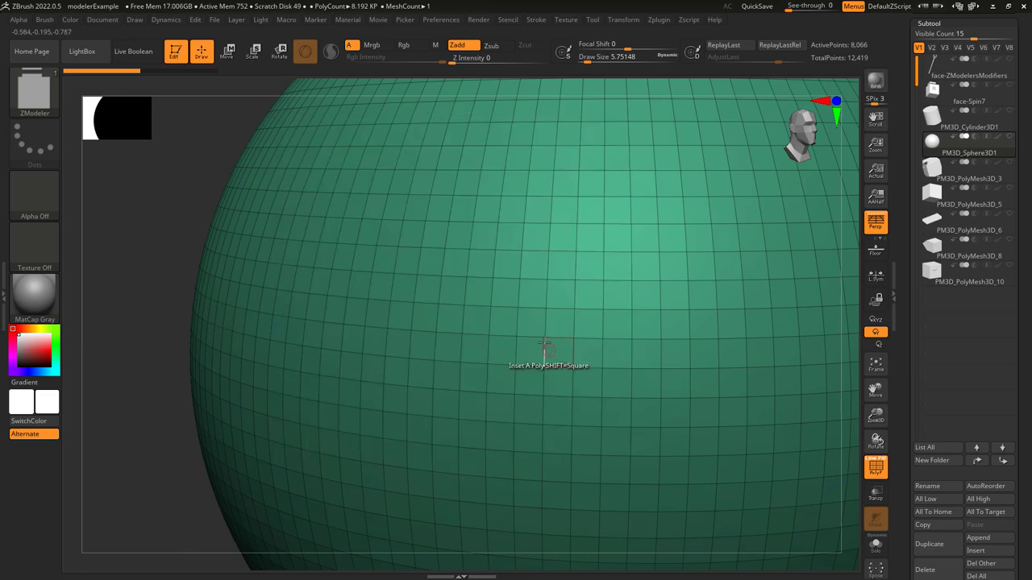
pyautogui.moveTo(476, 320); pyautogui.dragTo(488, 319)
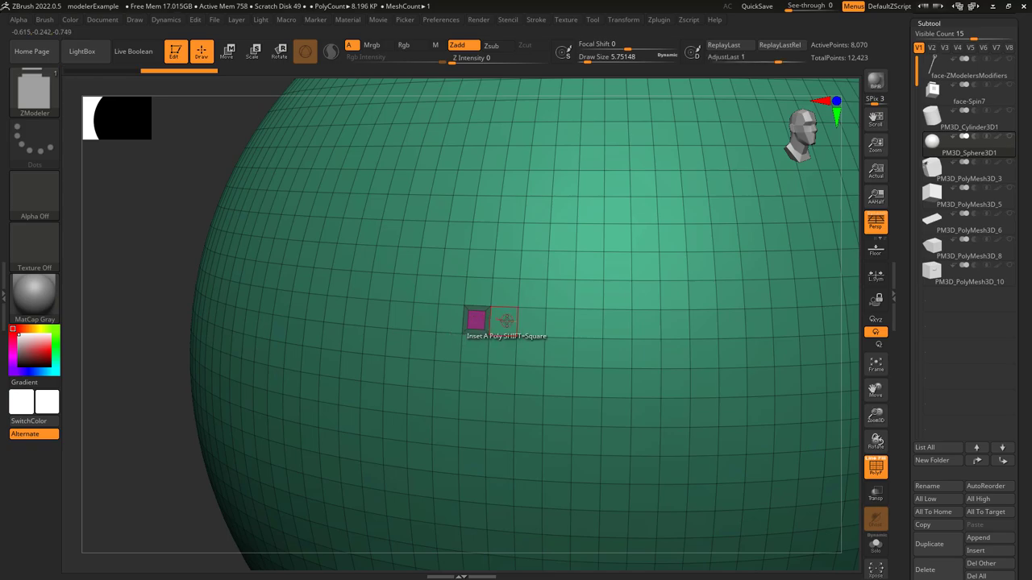
# Repeat the last inset on eight more sphere polygons in a stepped path descending from the first one.
pyautogui.click(506, 320)
pyautogui.click(532, 321)
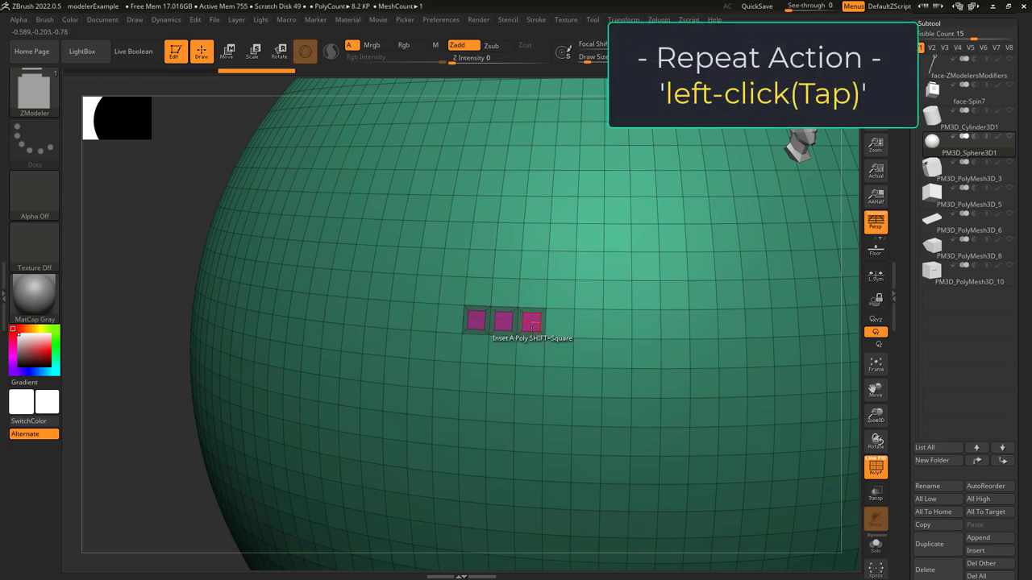
pyautogui.click(529, 350)
pyautogui.click(529, 380)
pyautogui.click(557, 381)
pyautogui.click(557, 411)
pyautogui.click(586, 412)
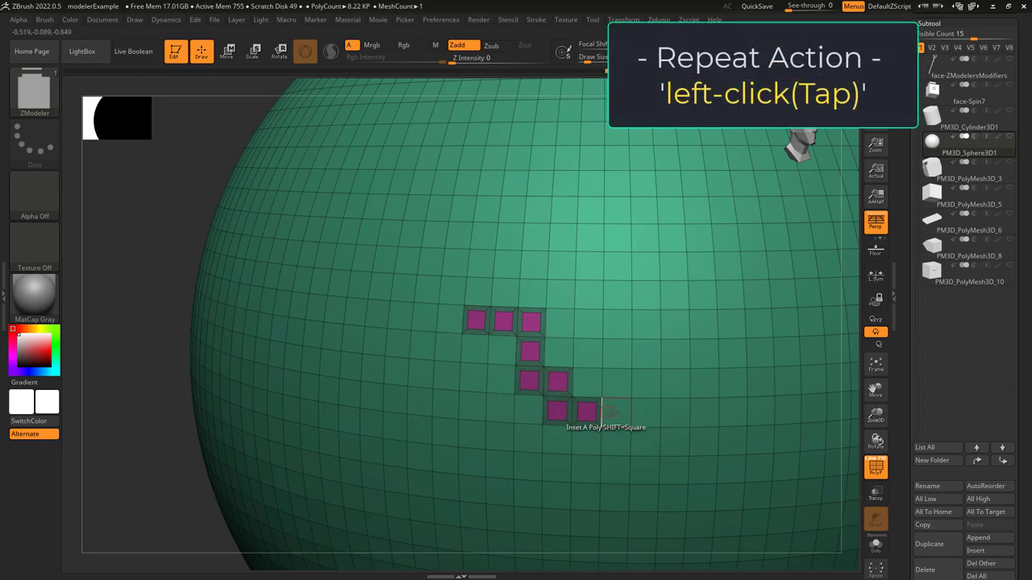
pyautogui.click(616, 412)
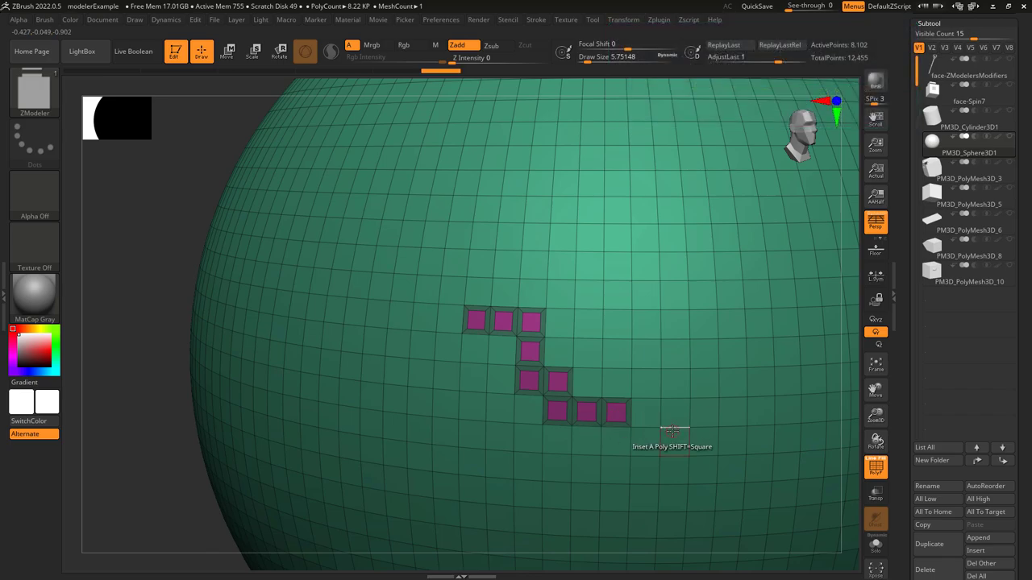
# Inset a separate polygon beside the stepped path almost to its center and repeat that inset on five nearby polygons.
pyautogui.click(589, 322)
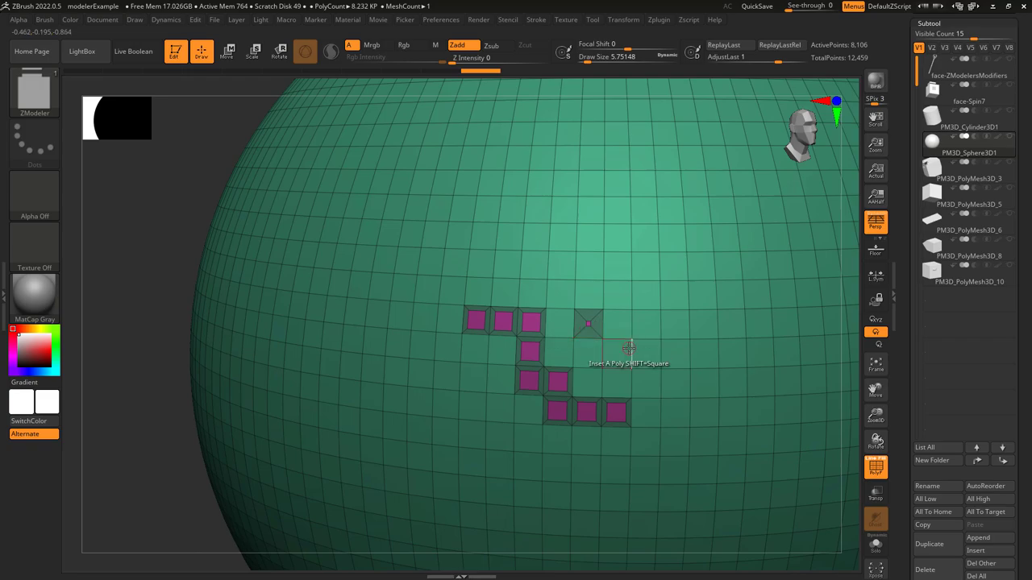
pyautogui.click(617, 295)
pyautogui.click(646, 295)
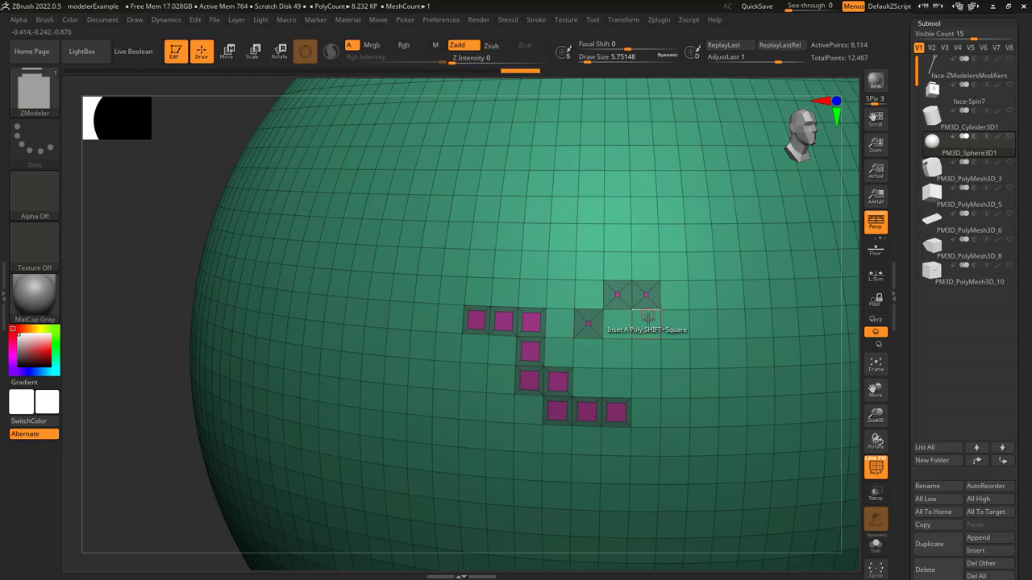
pyautogui.click(646, 324)
pyautogui.click(646, 353)
pyautogui.click(645, 386)
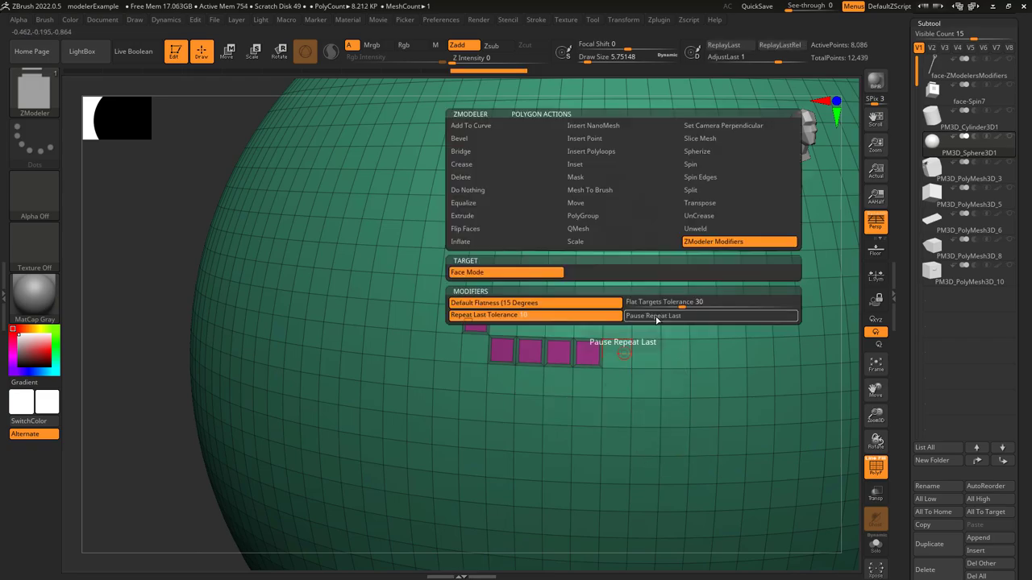
# Enable Pause Repeat Last and give the polygon at the end of the inset row a smaller inset.
pyautogui.click(650, 317)
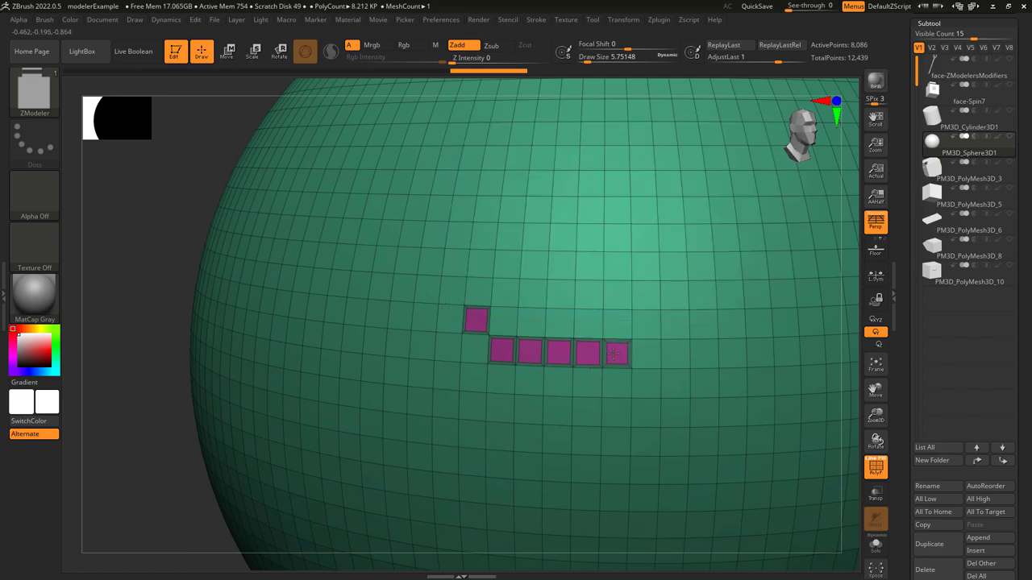
pyautogui.click(615, 354)
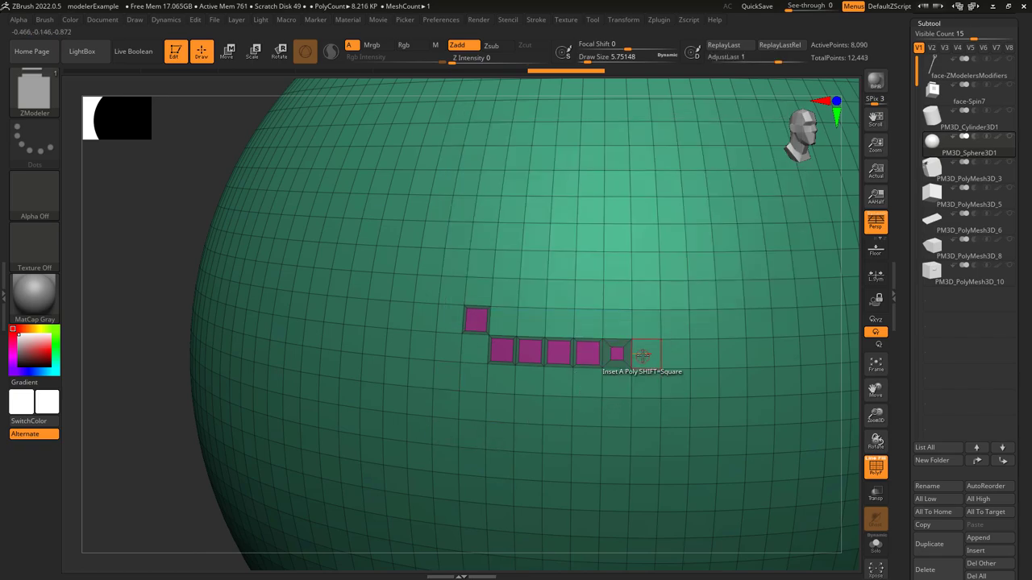
# Re-enable Repeat Last Tolerance at 10 and repeat the stored larger inset on eight sphere polygons continuing from the row.
pyautogui.press('space')
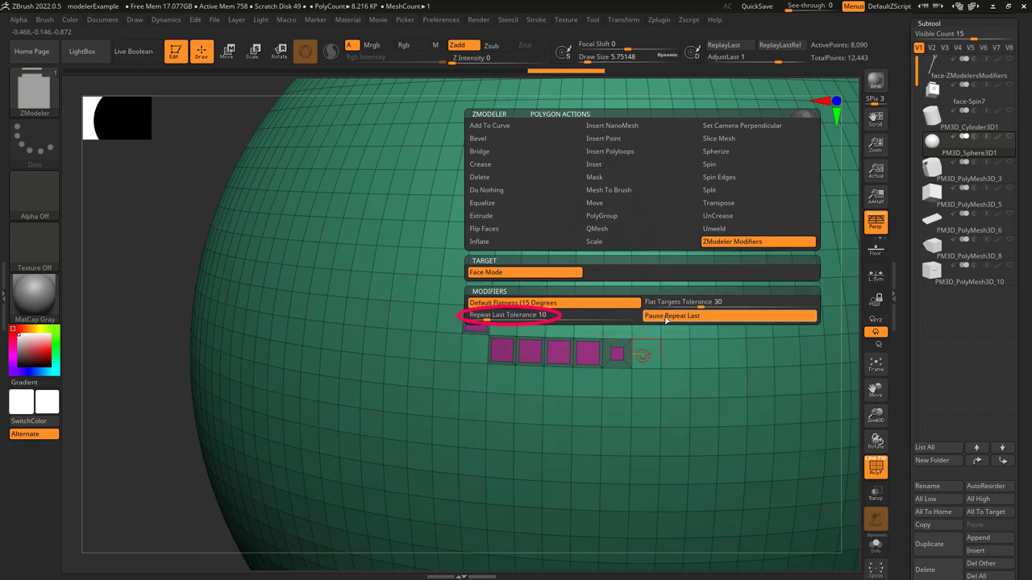
pyautogui.click(508, 315)
pyautogui.click(617, 383)
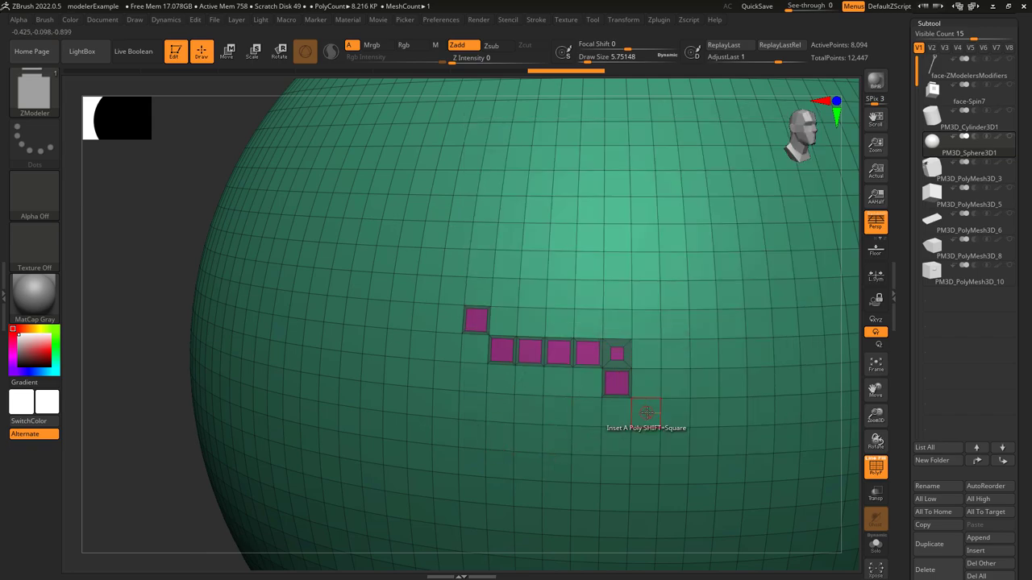
pyautogui.click(644, 413)
pyautogui.click(674, 413)
pyautogui.click(704, 413)
pyautogui.click(704, 383)
pyautogui.click(732, 383)
pyautogui.click(732, 352)
pyautogui.click(759, 352)
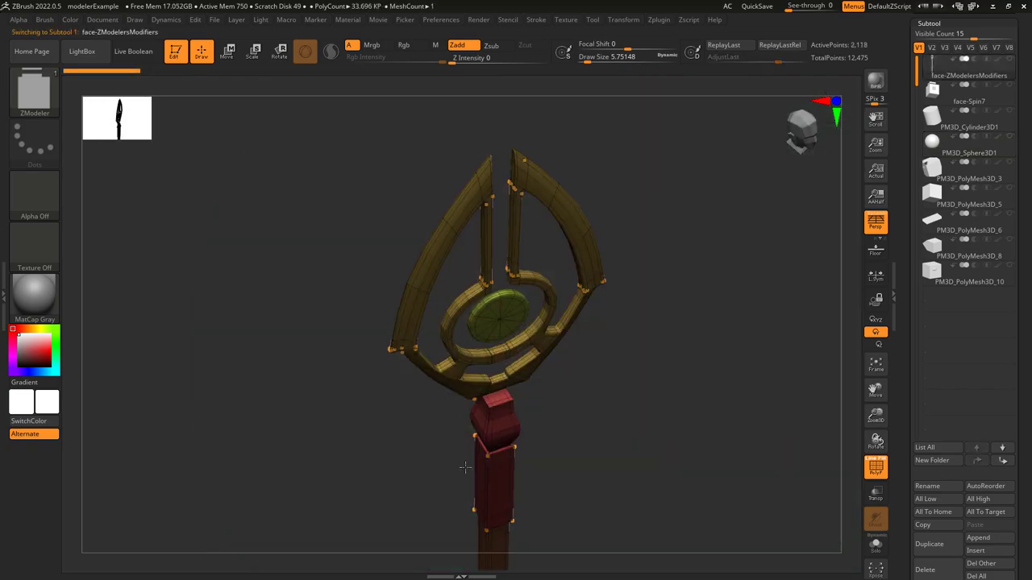
pyautogui.moveTo(467, 492); pyautogui.dragTo(318, 438)
pyautogui.moveTo(452, 488); pyautogui.dragTo(306, 470)
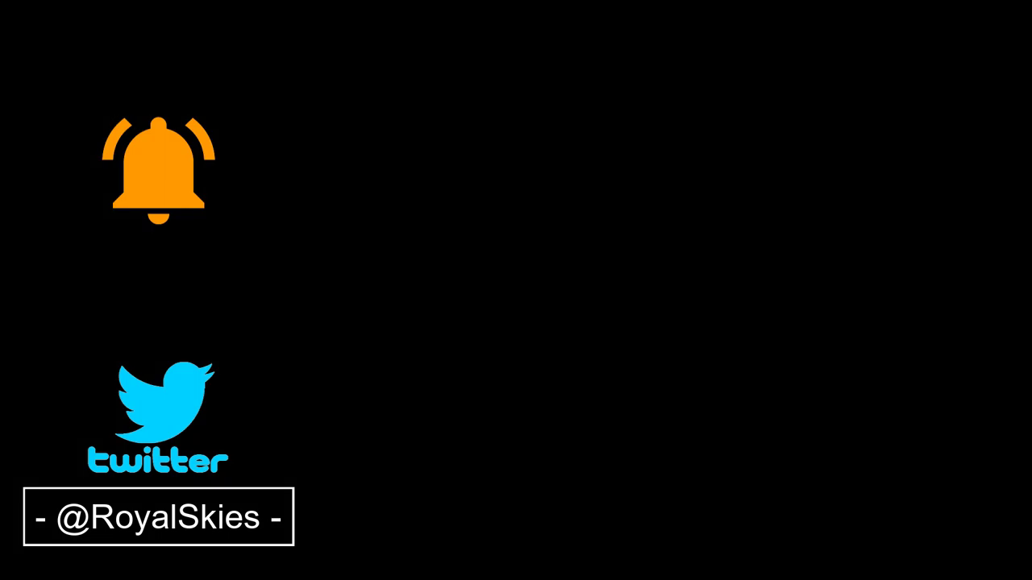